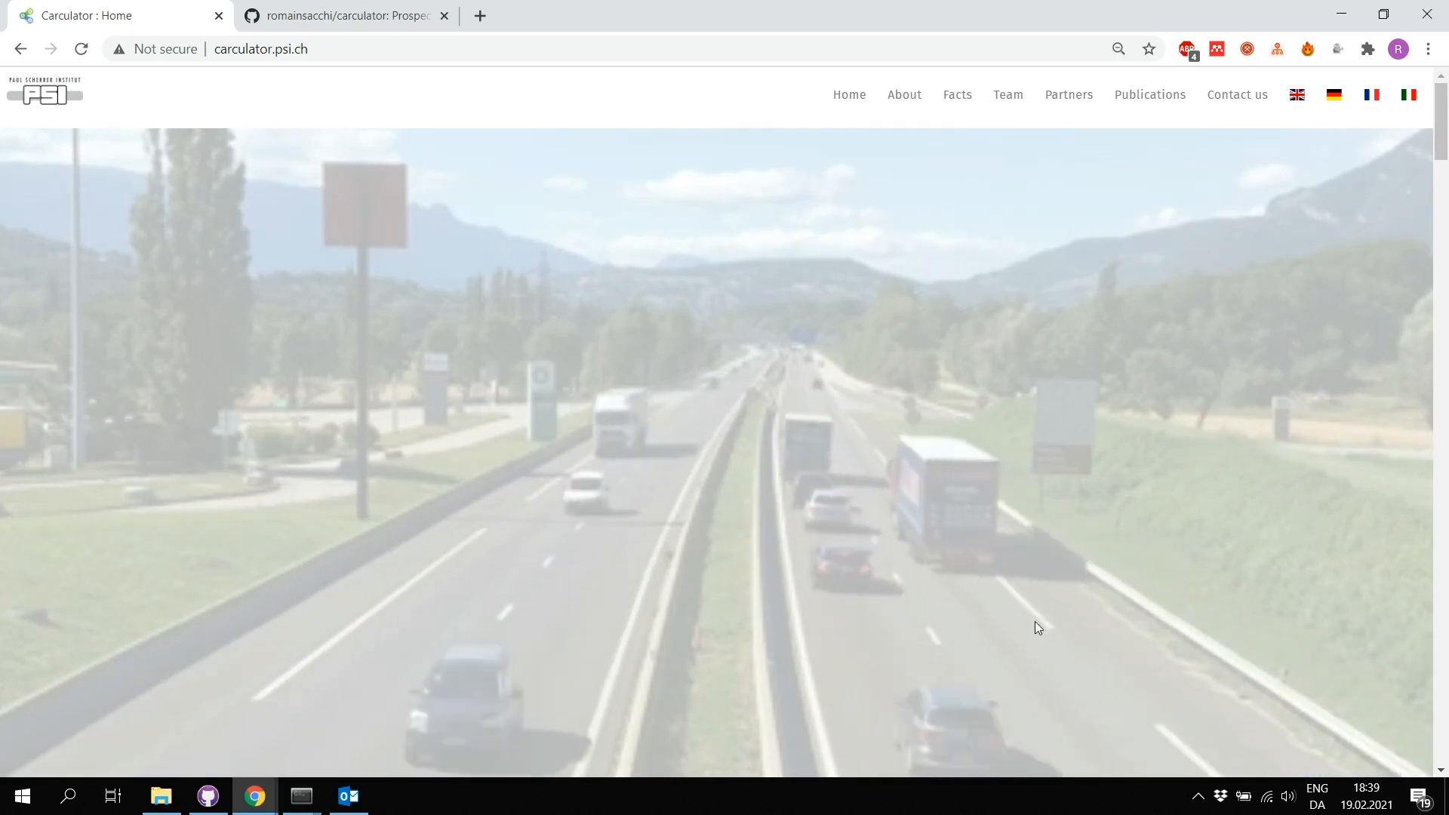
Step: Examine the online and install options on the carculator home page and the README of its GitHub repository
scroll(973, 519, "down", 7)
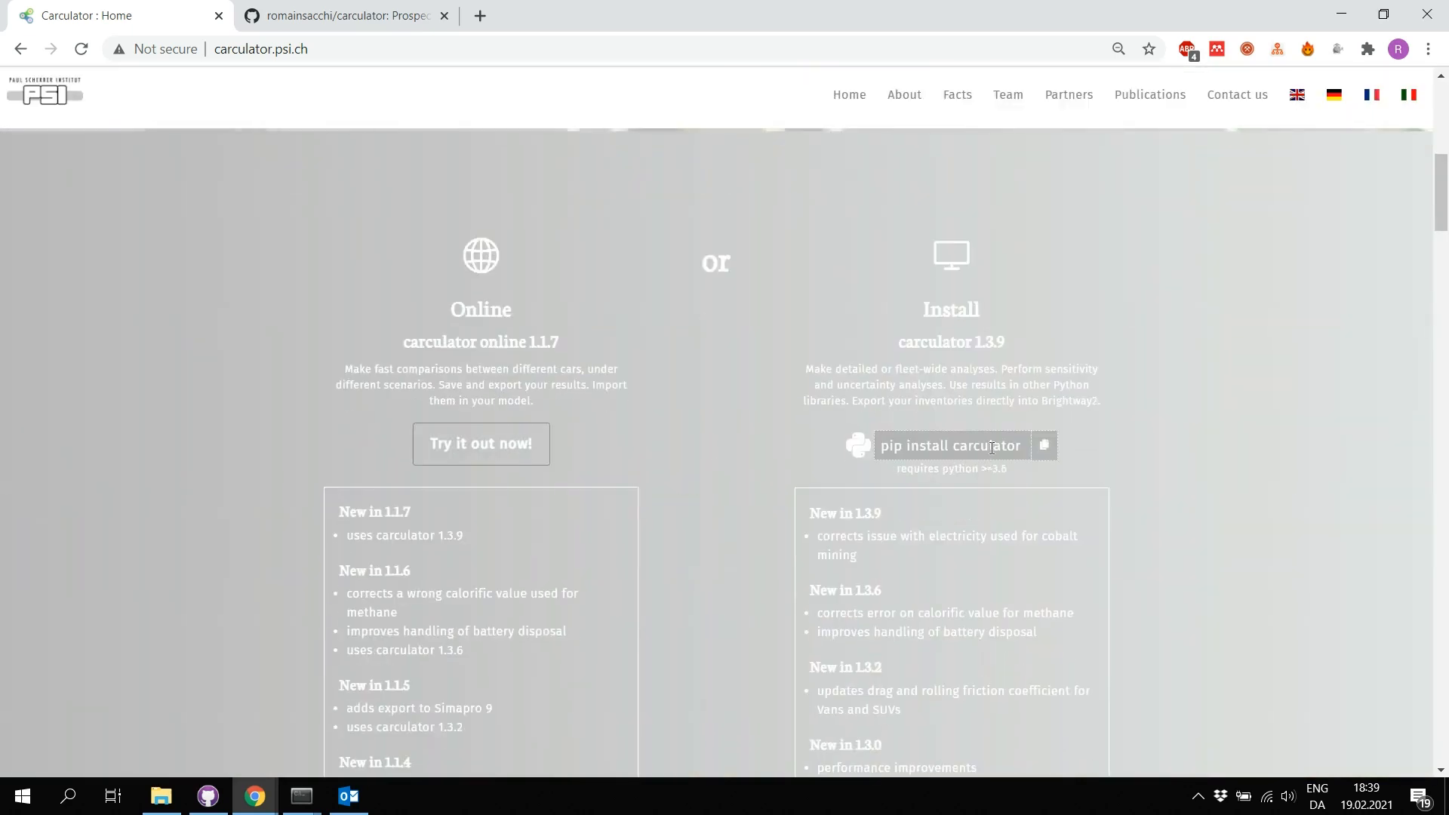
scroll(990, 455, "down", 2)
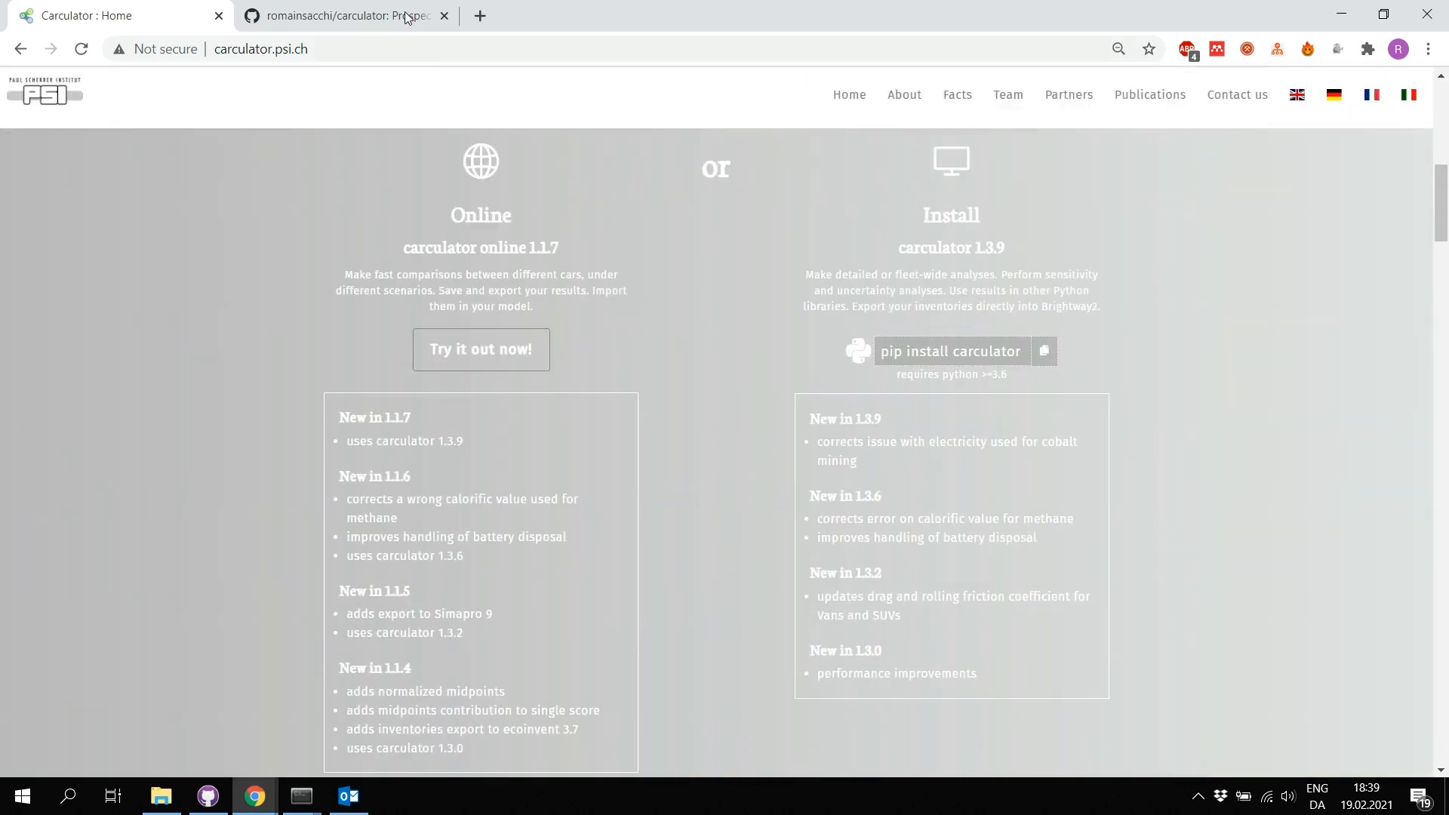
left_click(337, 15)
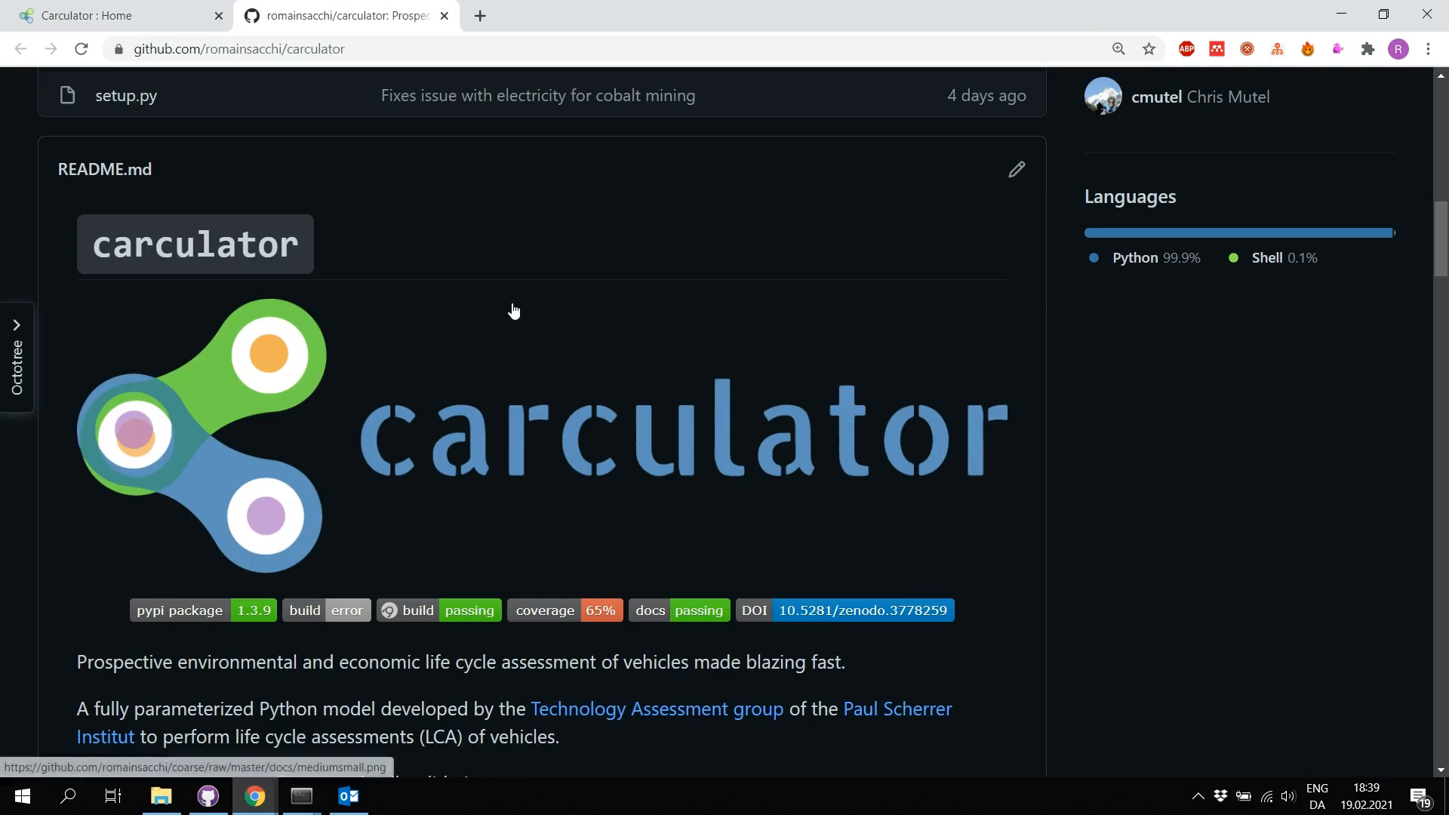
scroll(511, 309, "down", 1)
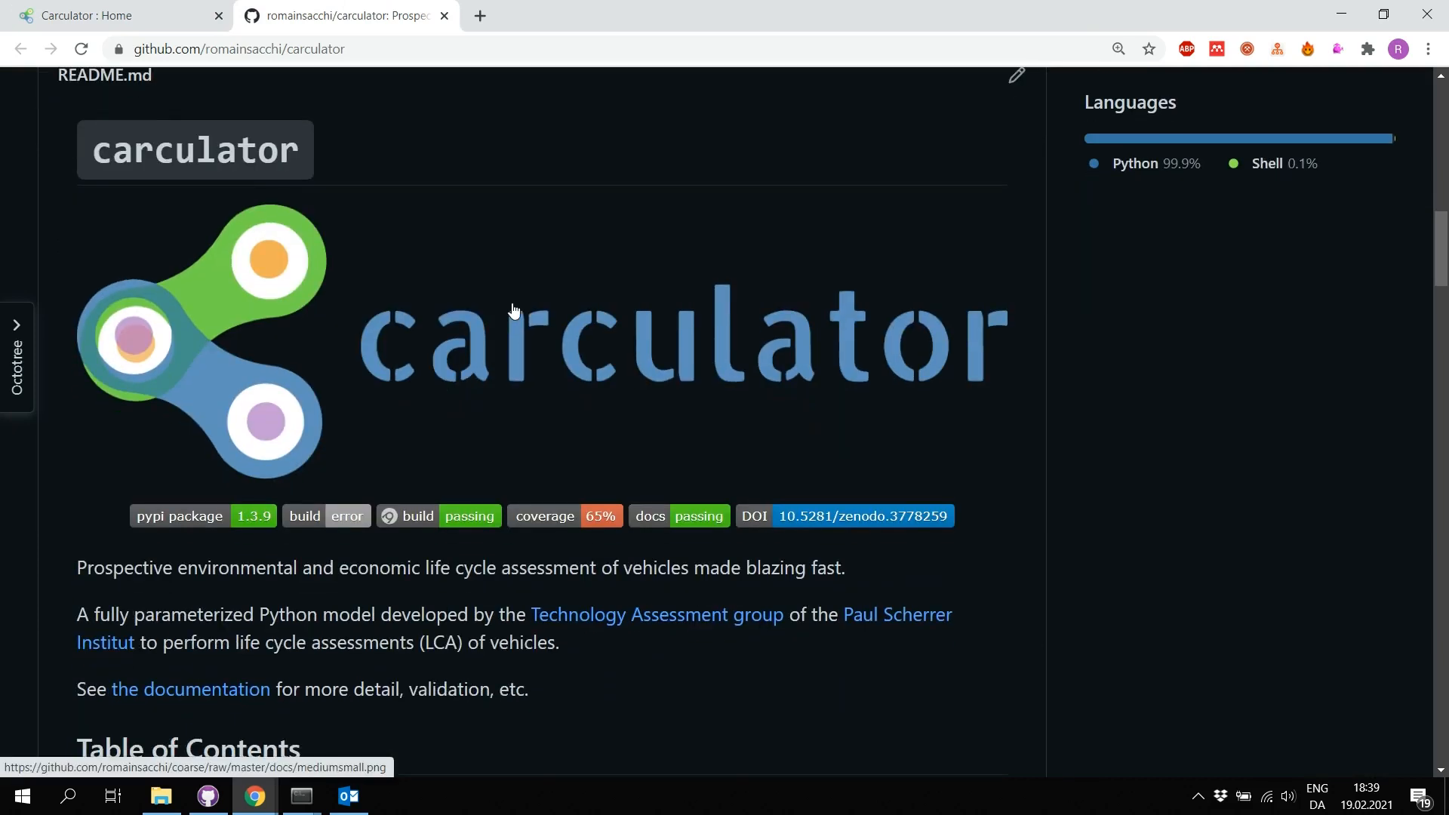
left_click(384, 53)
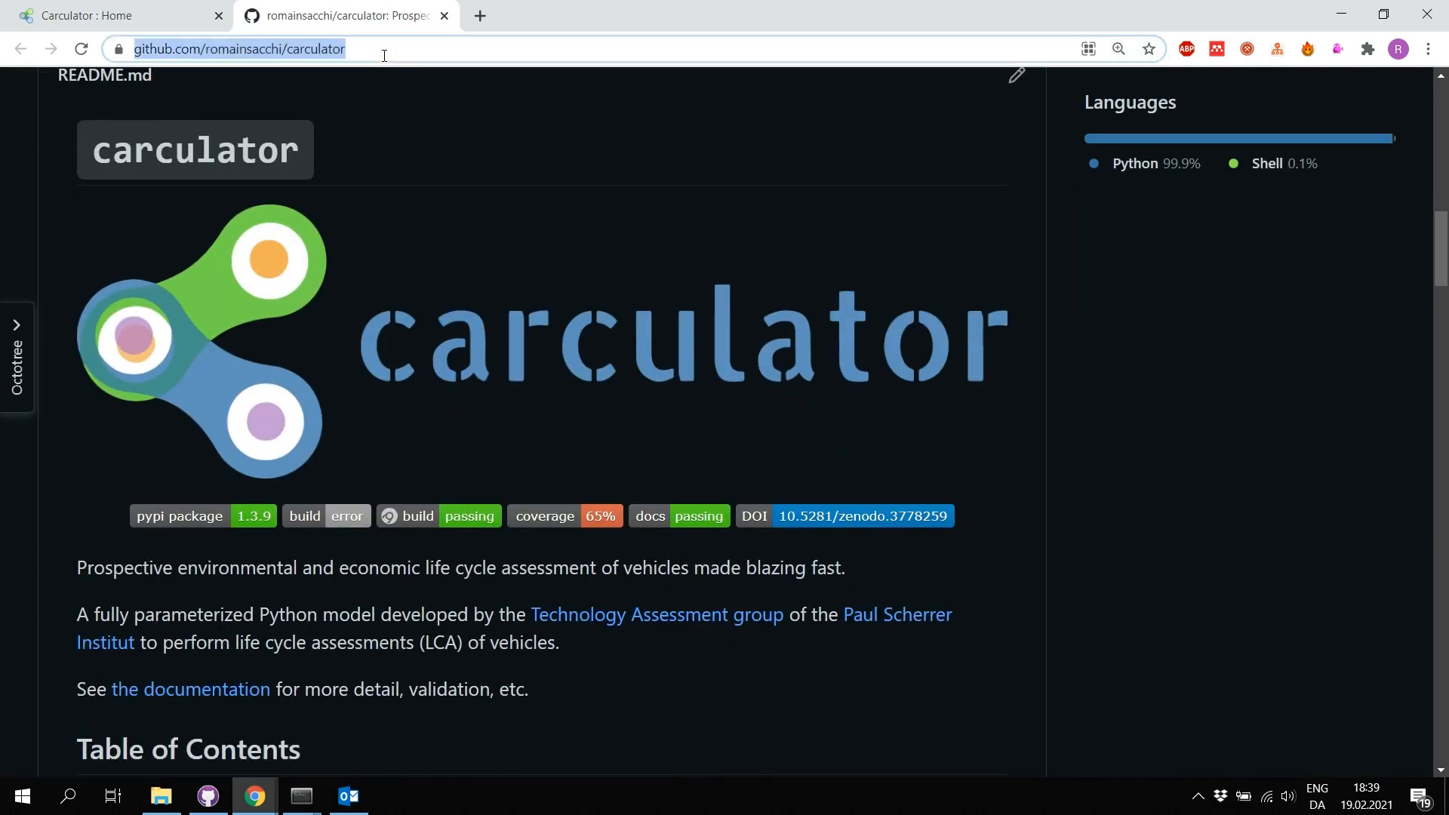
left_click(149, 18)
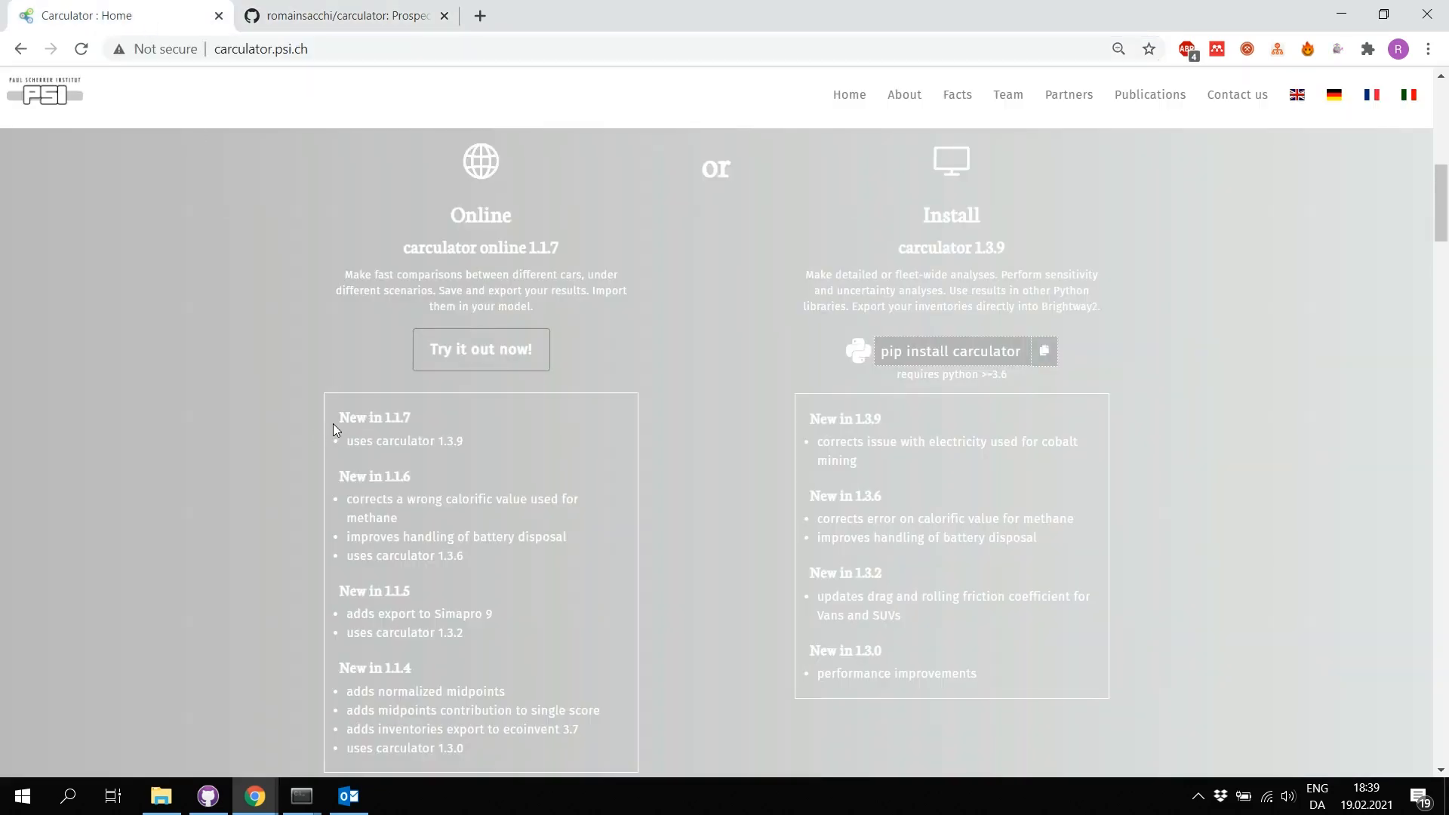
Step: Look through the carculator home page's release notes, explainer video, features, facts, team, publications and contact sections
scroll(333, 423, "down", 2)
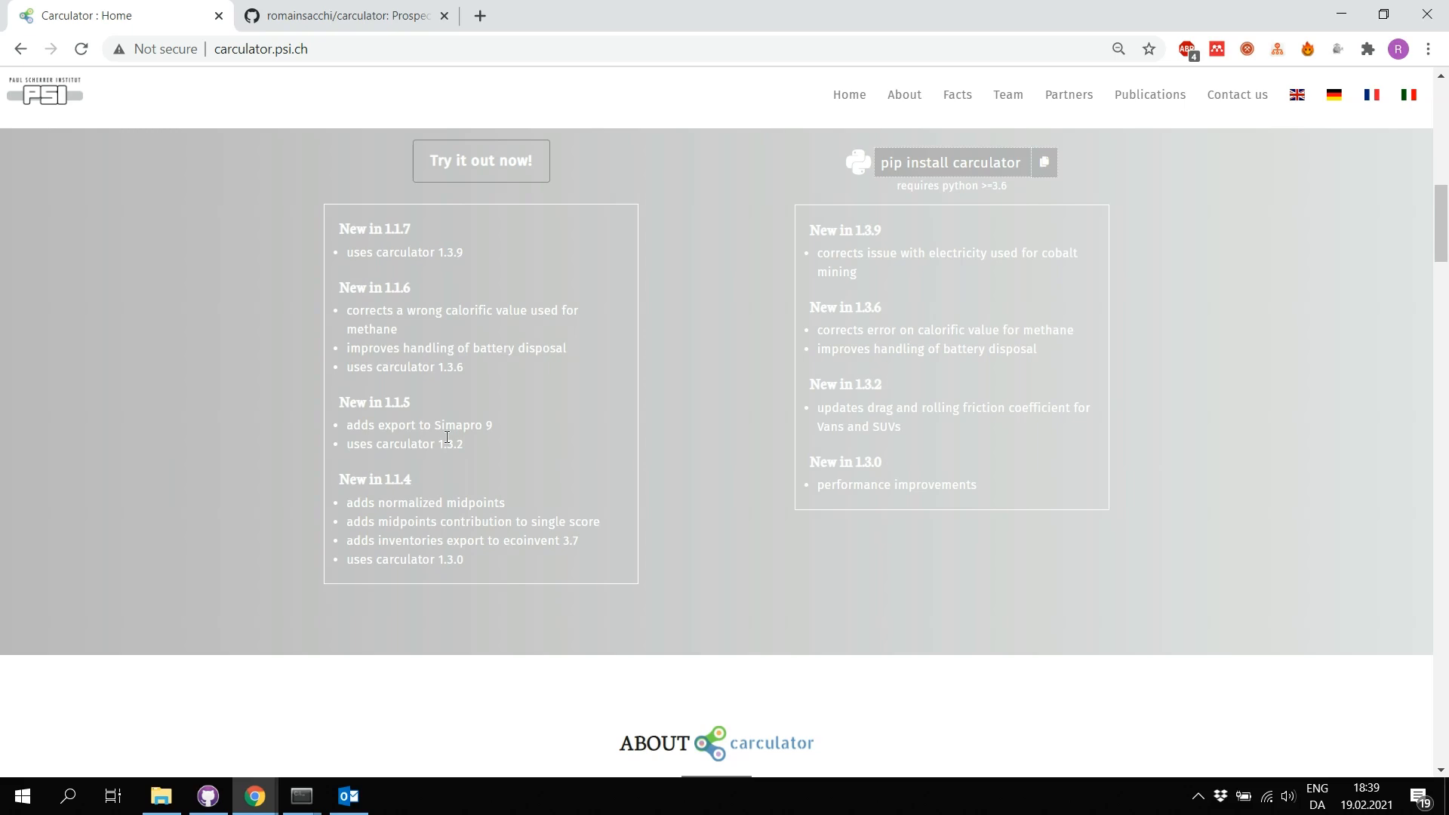
scroll(278, 467, "down", 10)
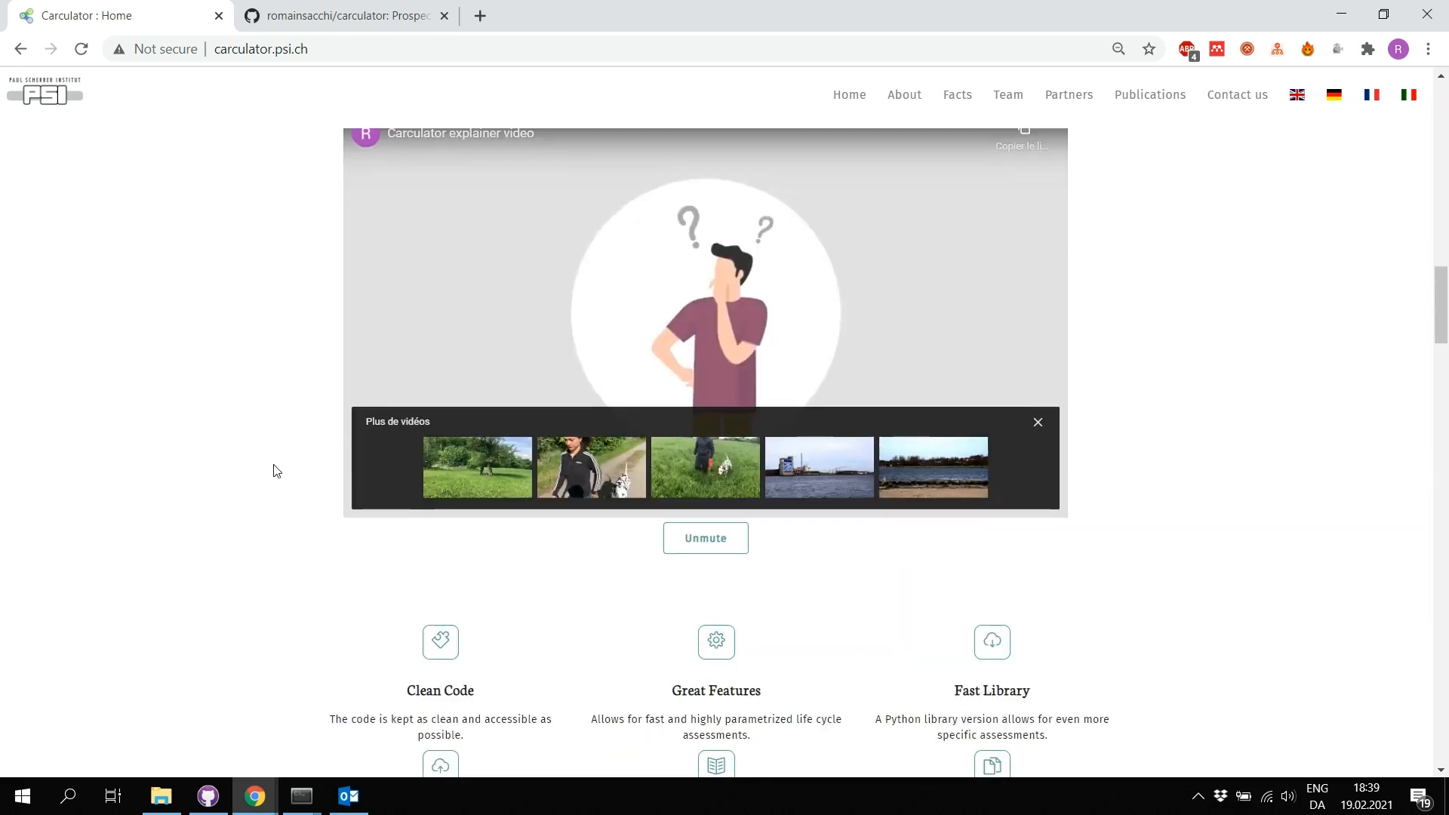
scroll(277, 471, "down", 5)
scroll(276, 471, "down", 5)
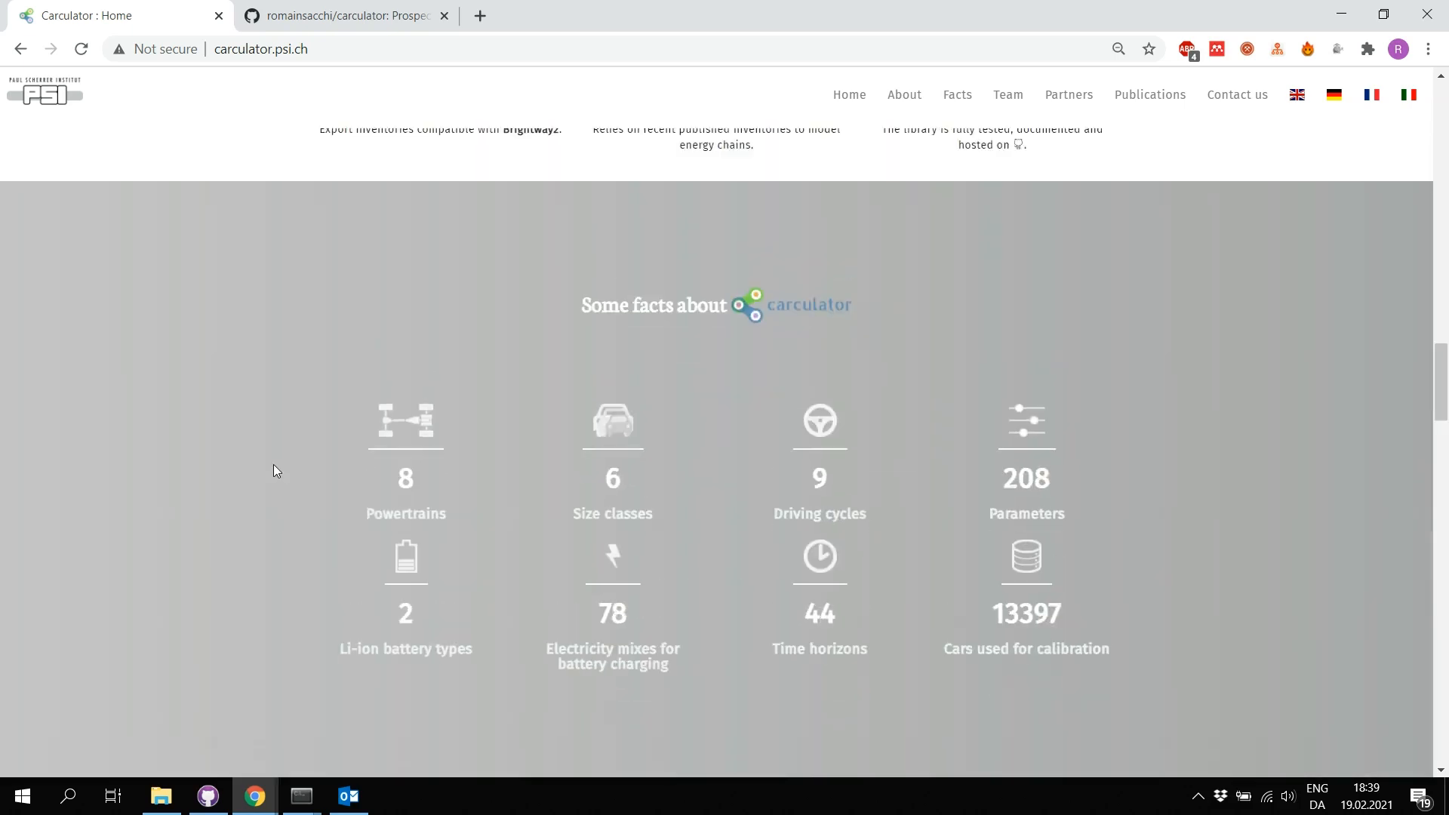
scroll(273, 470, "up", 5)
scroll(302, 436, "up", 4)
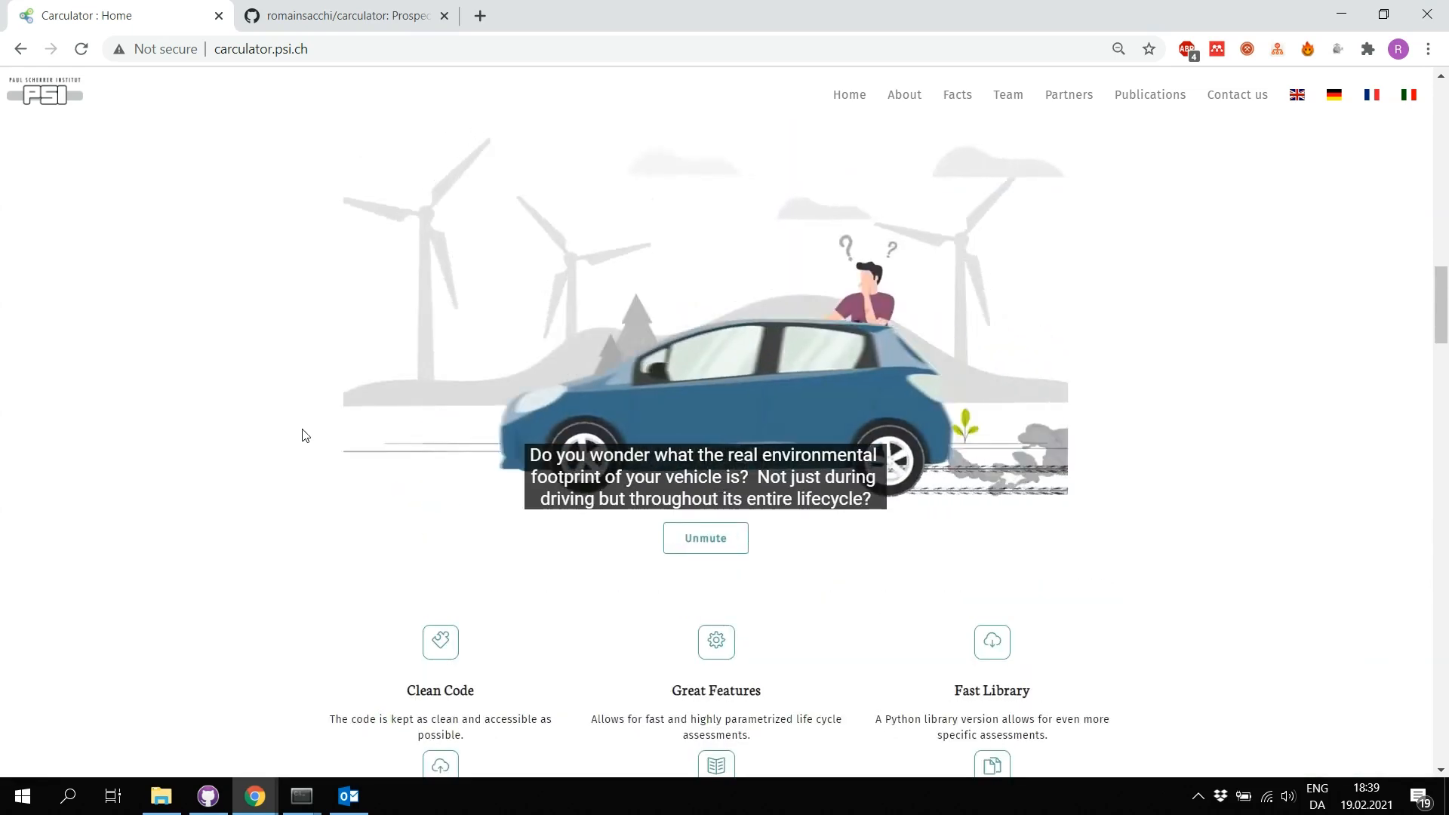
scroll(233, 382, "down", 10)
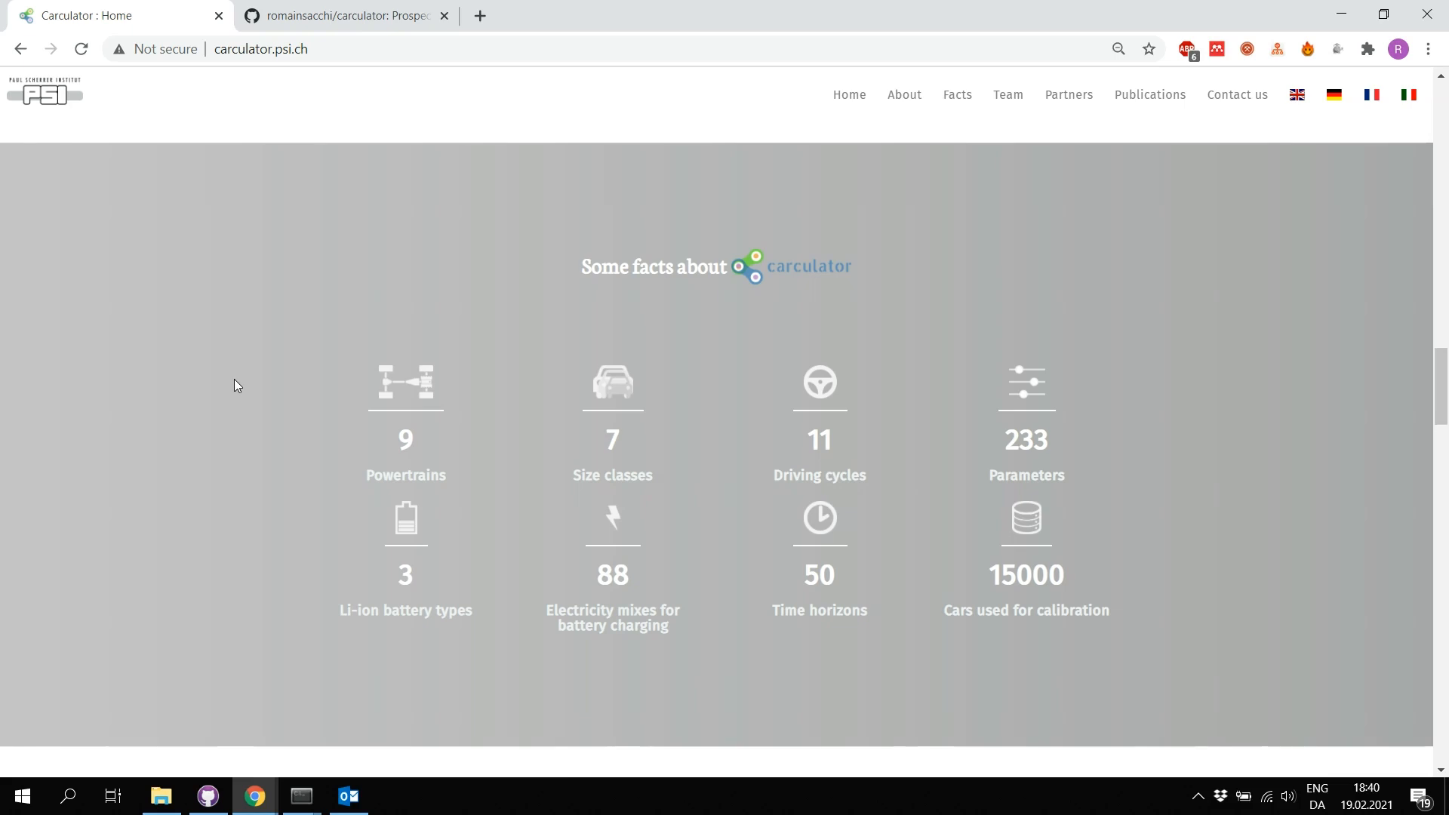
scroll(227, 382, "down", 9)
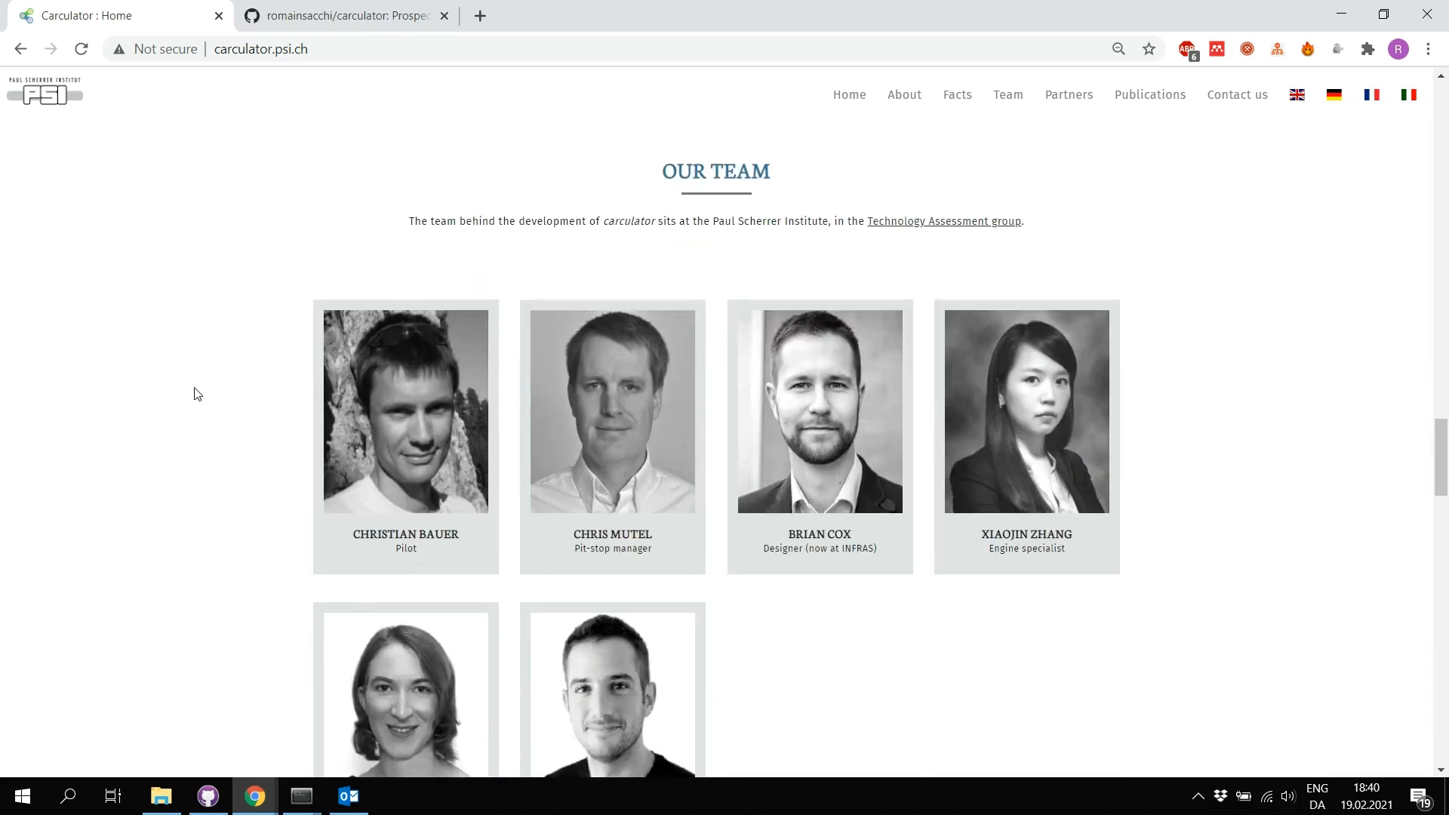
scroll(197, 393, "down", 1)
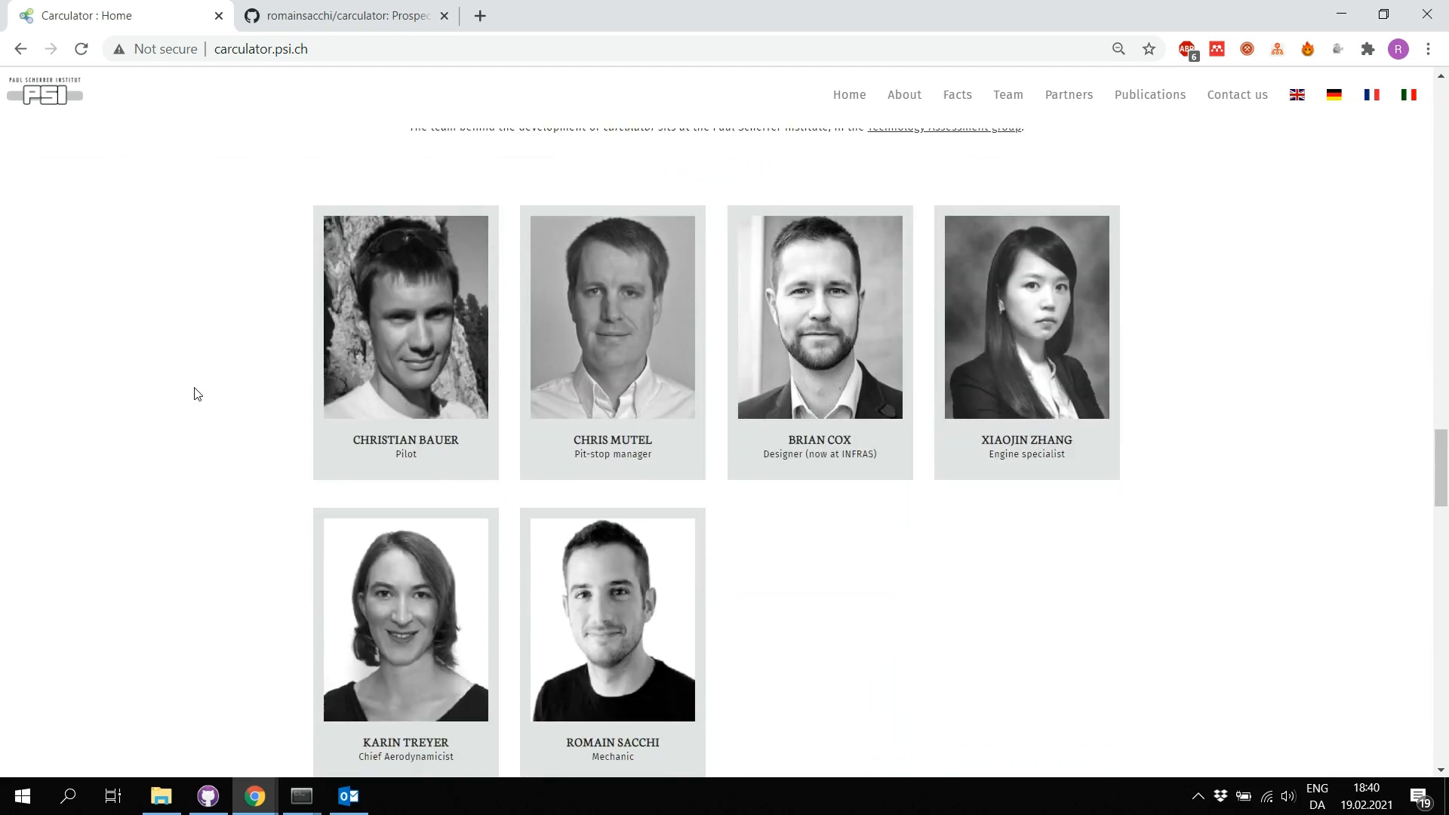
scroll(197, 393, "down", 10)
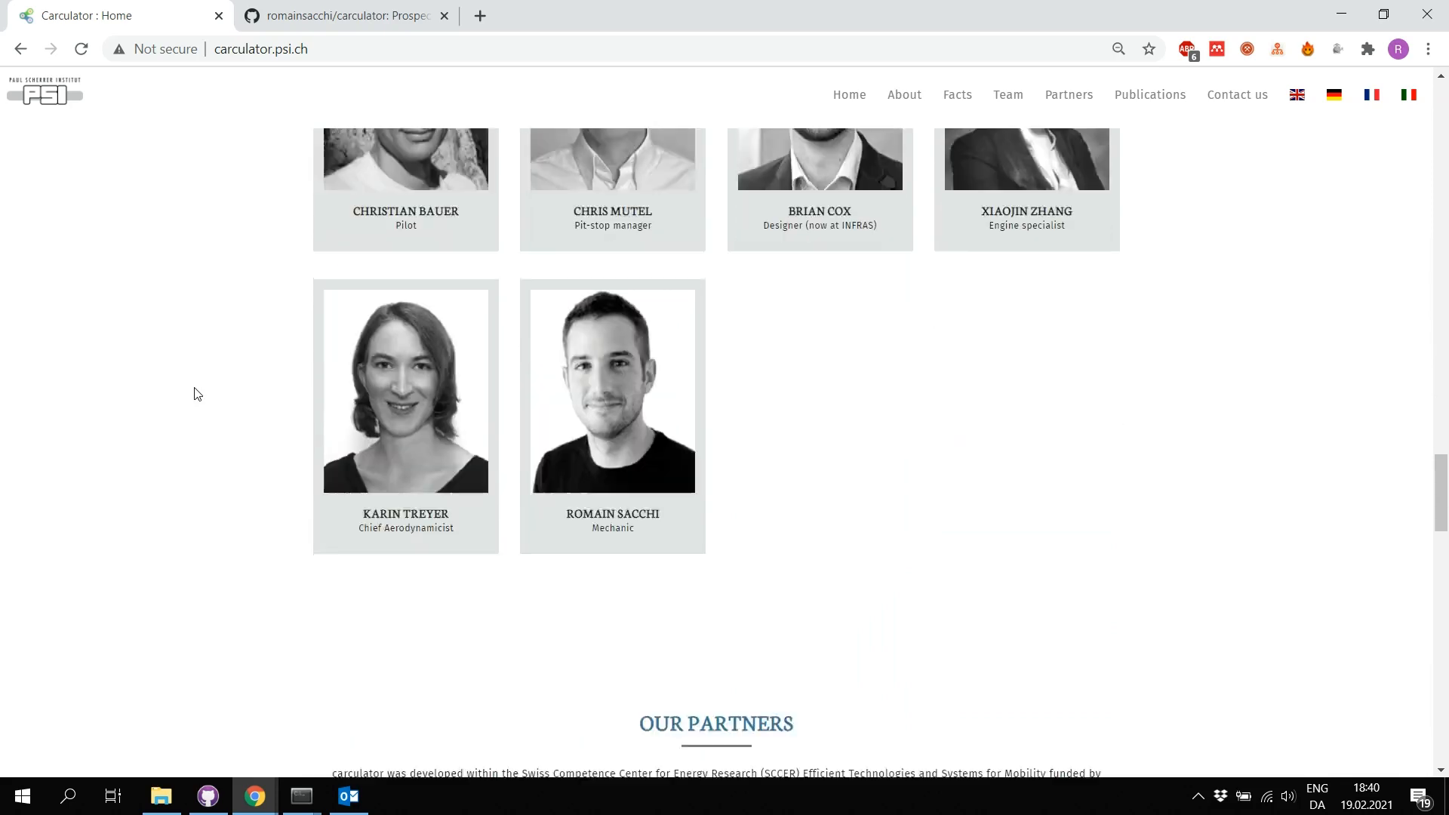
scroll(196, 393, "down", 18)
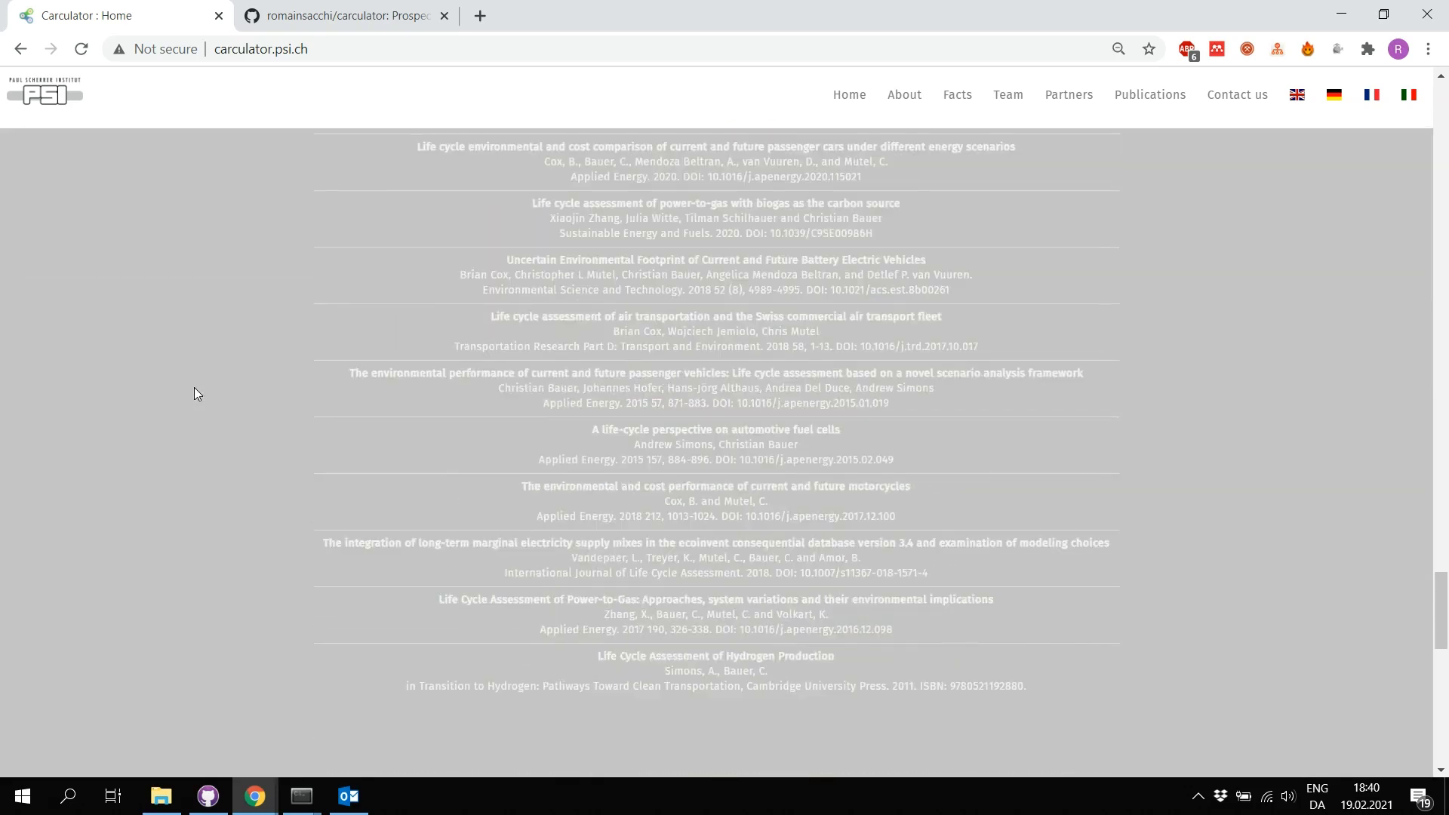
scroll(197, 393, "up", 3)
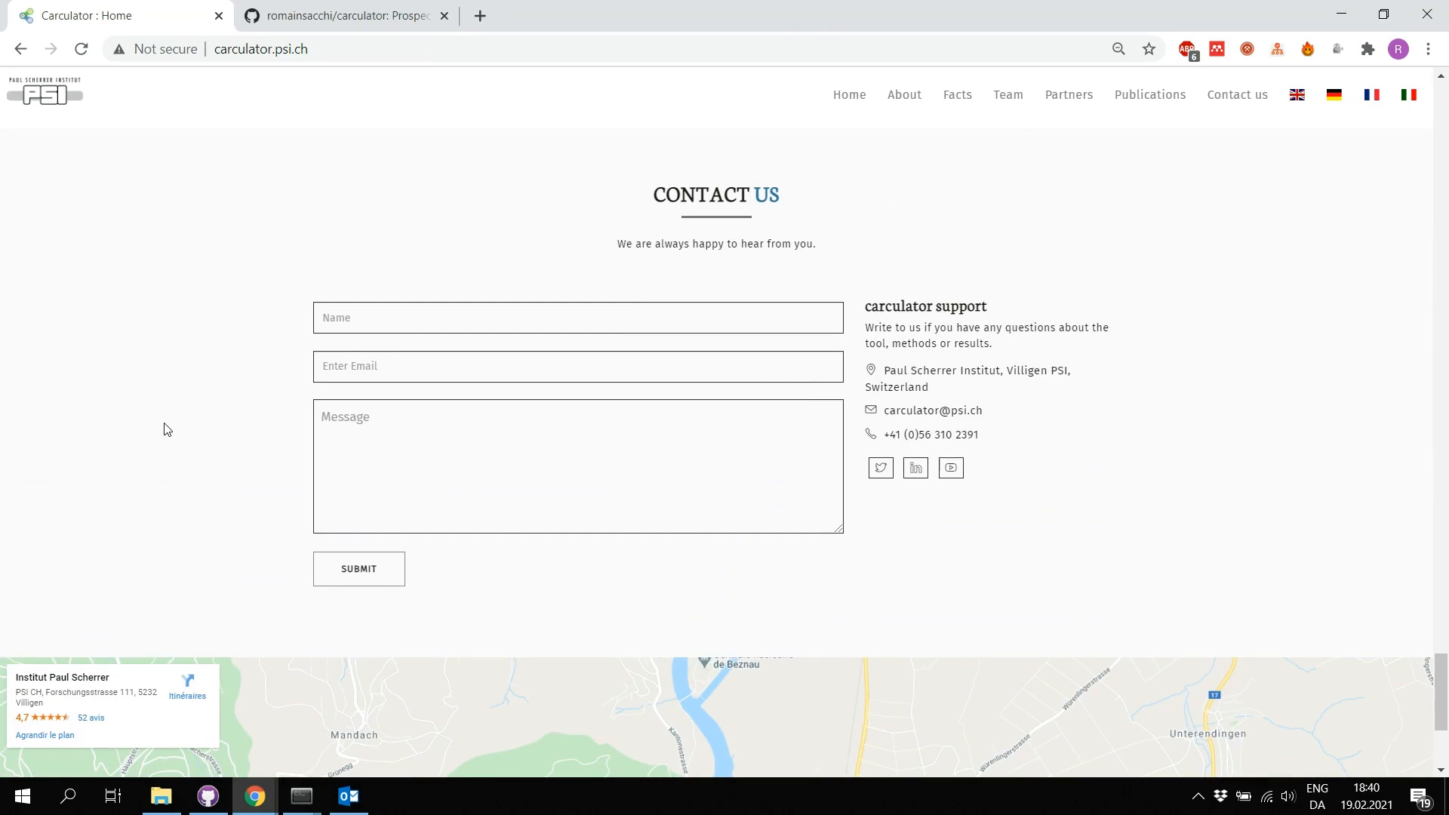
Step: Open the online version of carculator and start an Advanced passenger car comparison built from scratch
scroll(168, 427, "up", 15)
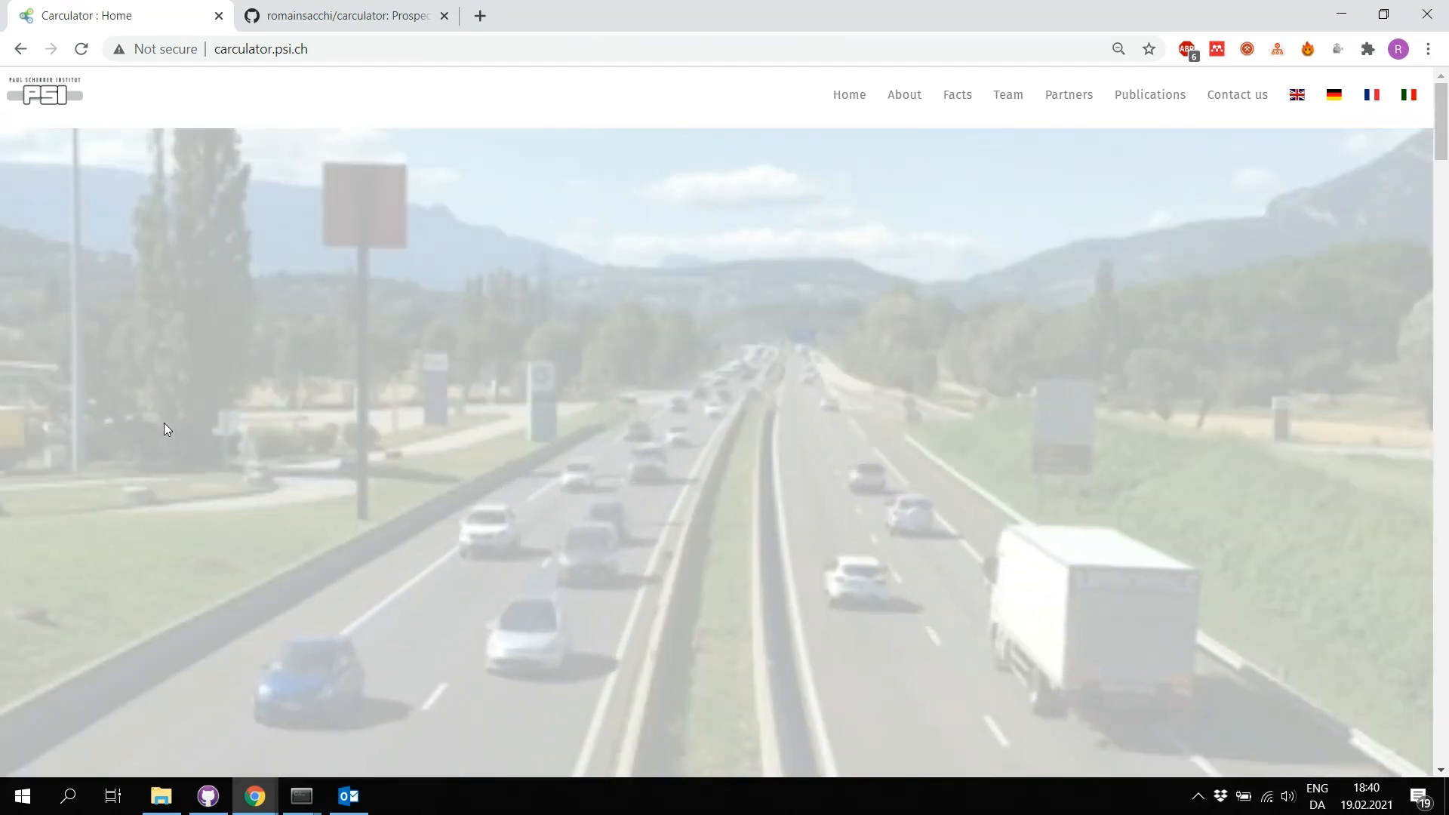
scroll(164, 423, "down", 8)
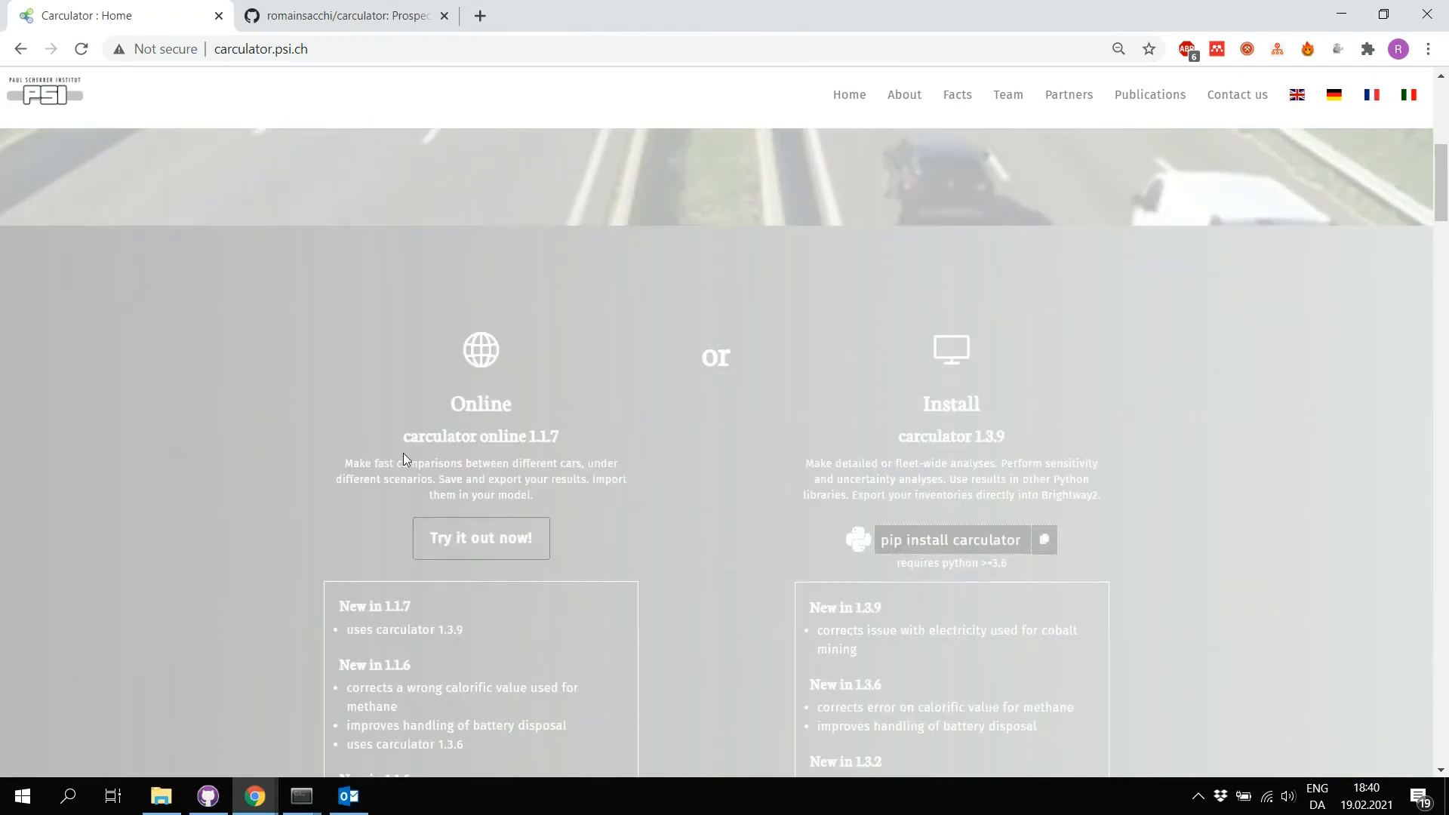
left_click(465, 558)
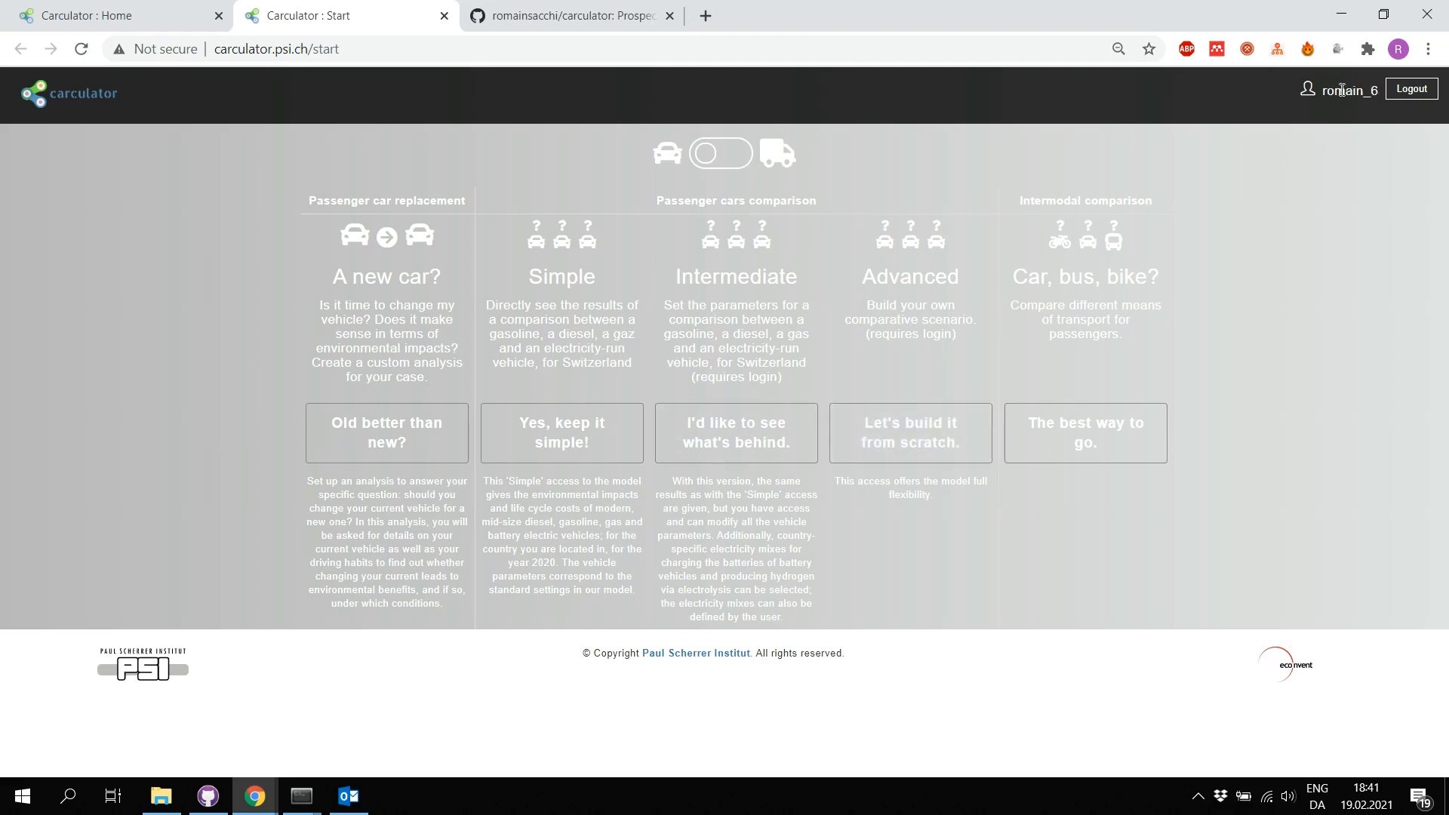
left_click(894, 447)
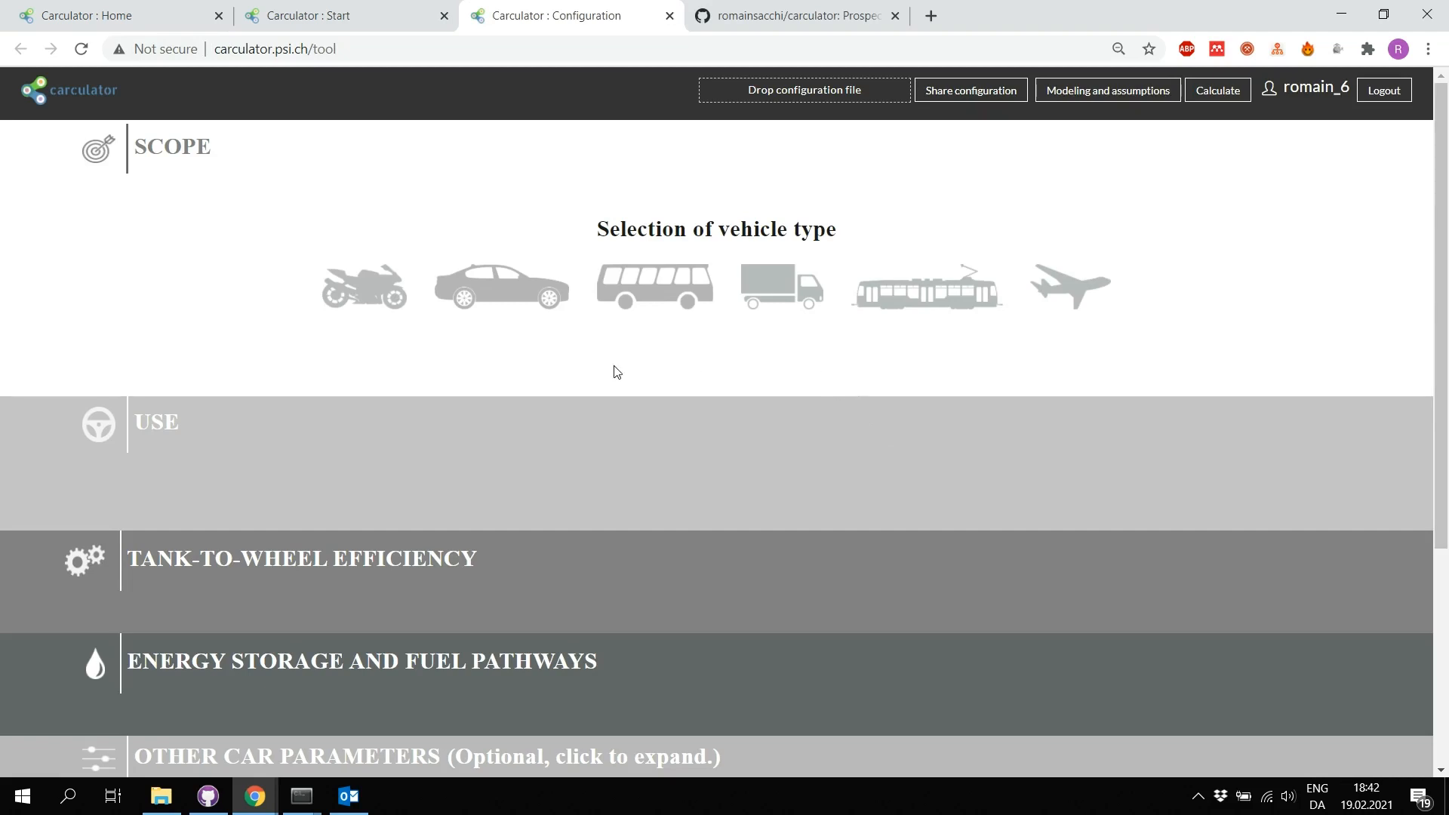
Step: Choose the passenger car as the vehicle type and add 2020 to the year selection
left_click(486, 281)
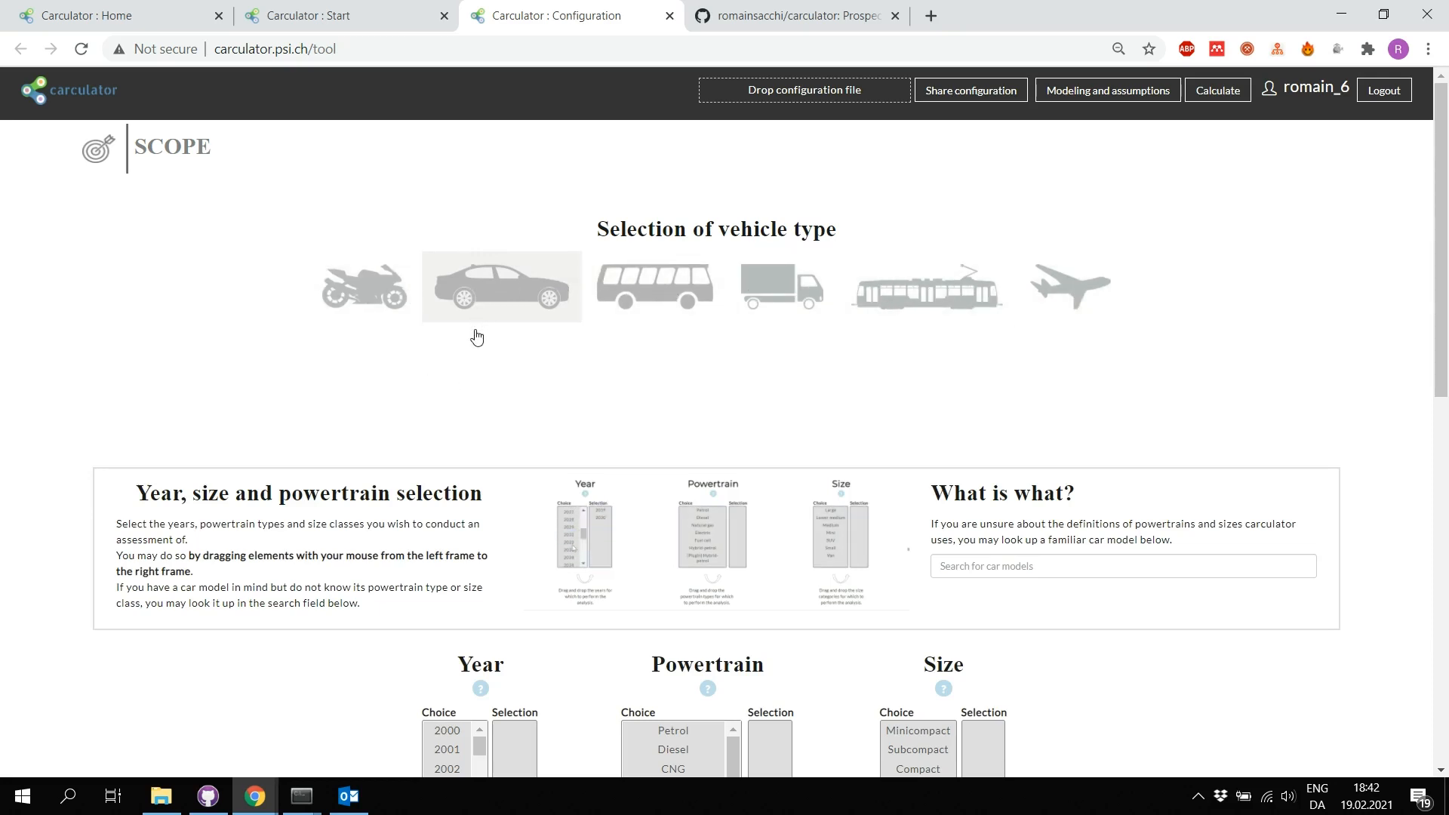
scroll(432, 424, "down", 2)
scroll(432, 425, "down", 3)
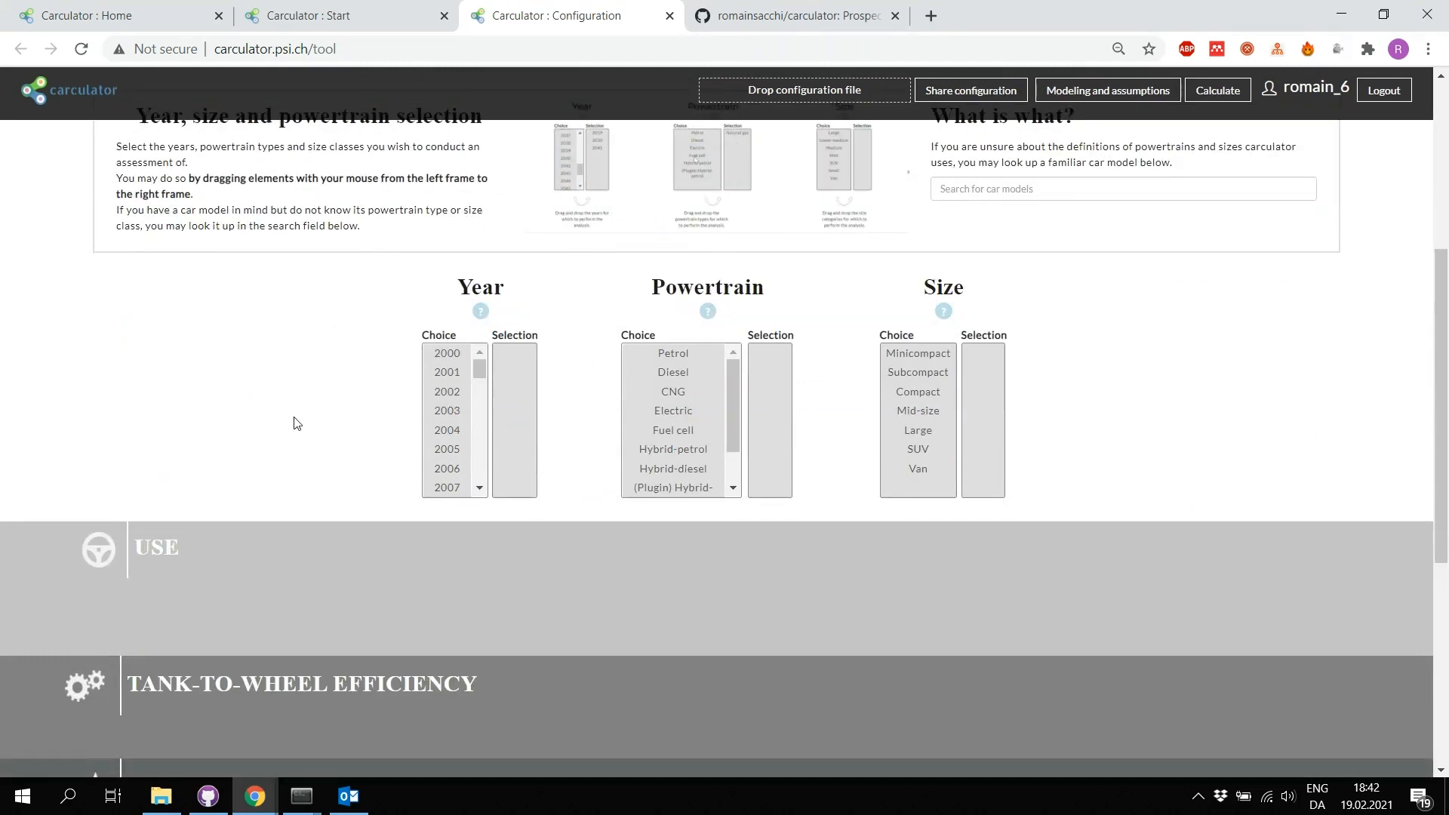
scroll(444, 436, "down", 4)
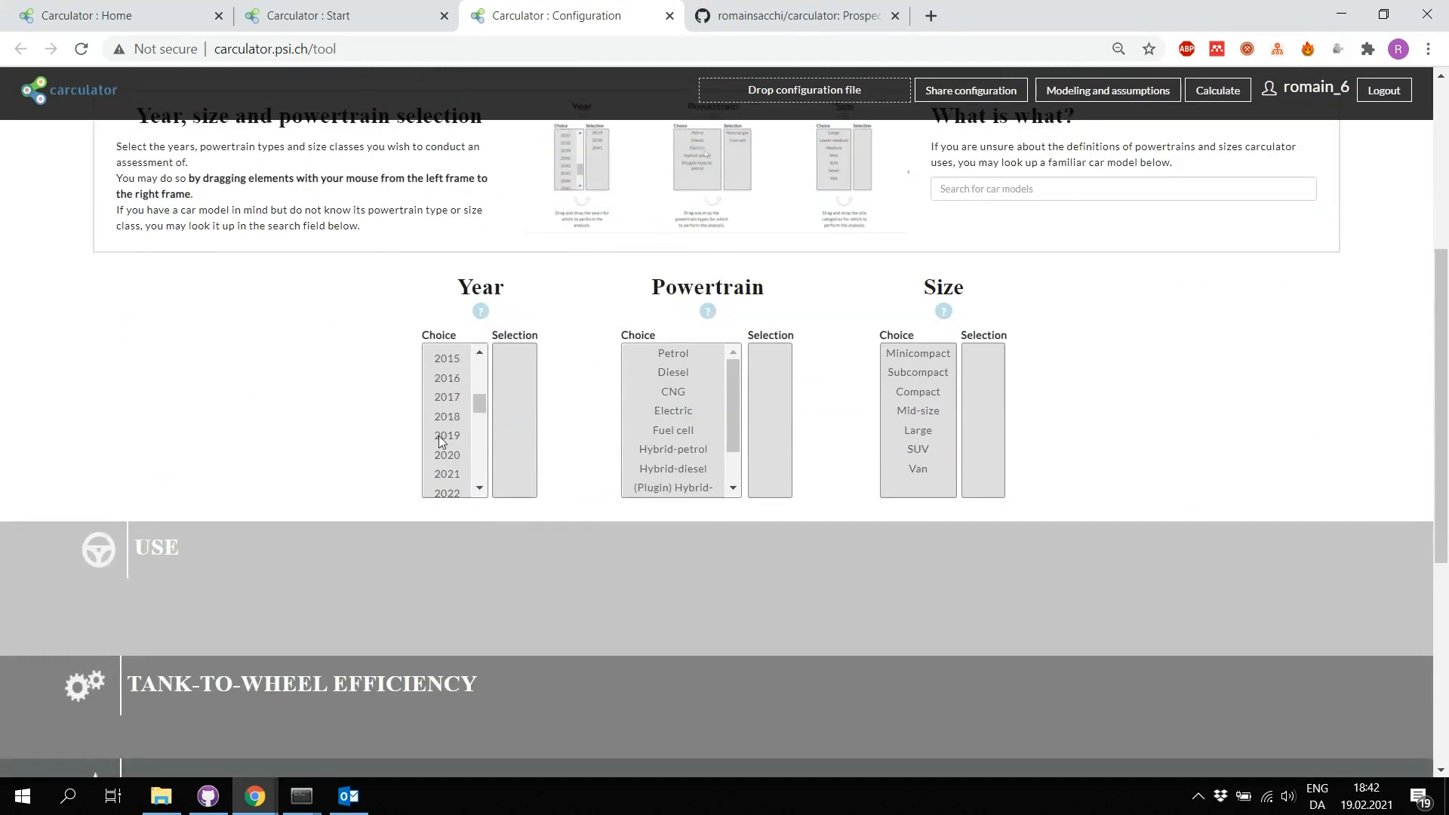
left_click_drag(443, 442, 510, 373)
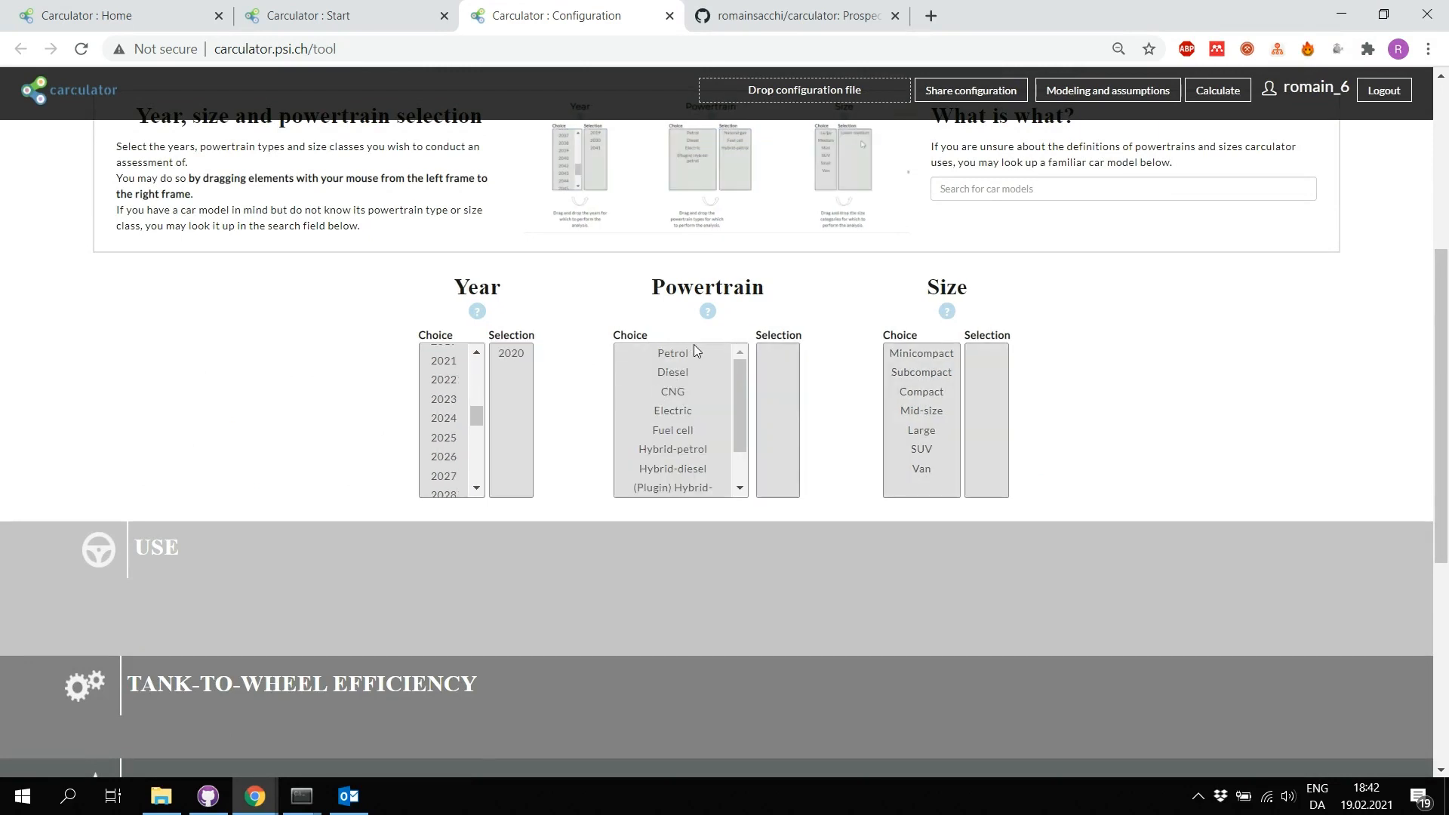
Step: Add the Petrol, CNG, Electric and Fuel cell powertrains and the Compact size class to the selection
left_click_drag(692, 351, 773, 371)
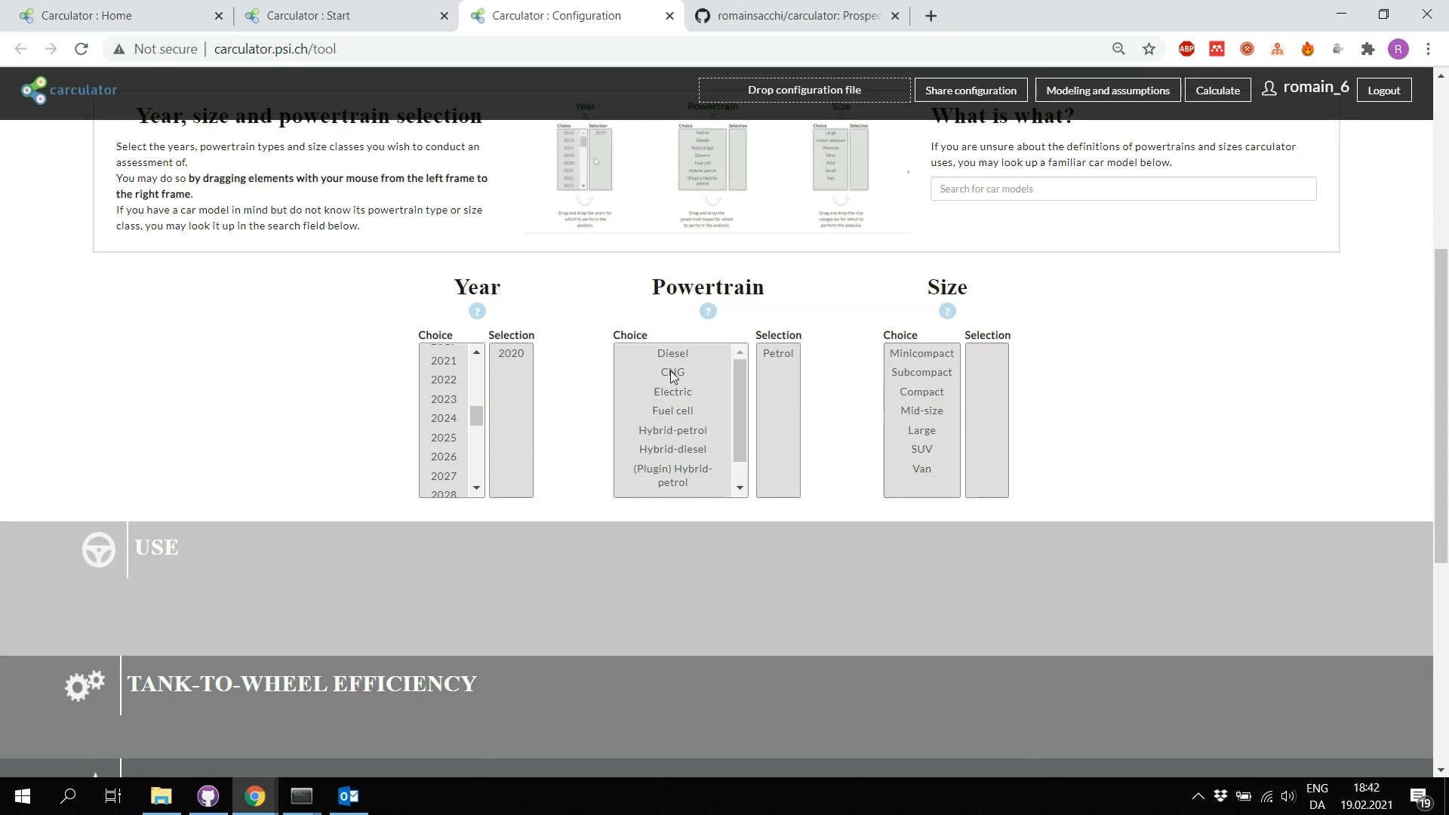
left_click_drag(671, 370, 778, 396)
left_click_drag(669, 372, 778, 411)
left_click_drag(904, 391, 980, 395)
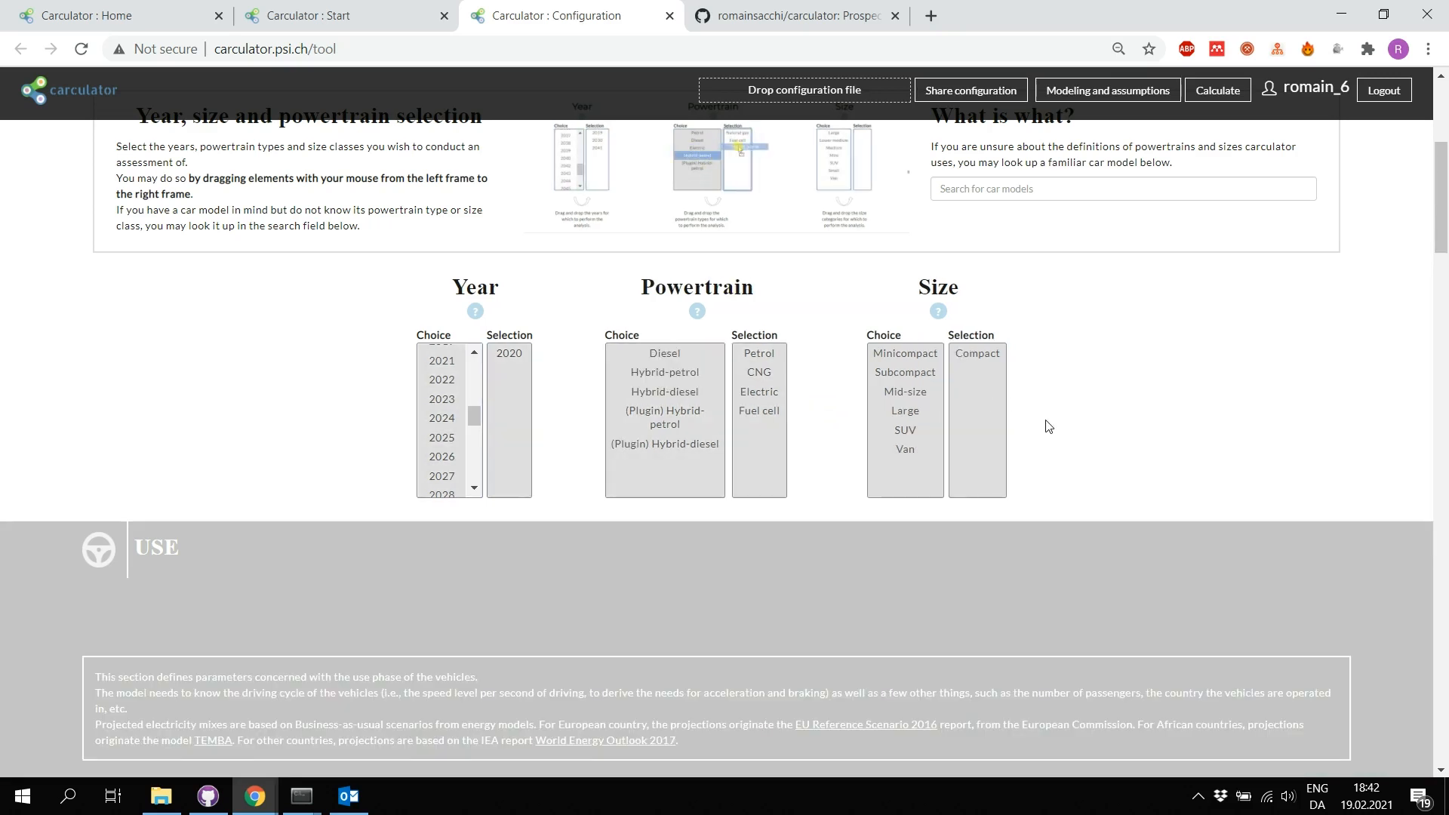
Step: Compare the speed profiles of the full WLTC driving cycle and its variants WLTC 3.1, 3.2, 3.3 and 3.4
scroll(1045, 423, "down", 5)
scroll(1057, 414, "down", 1)
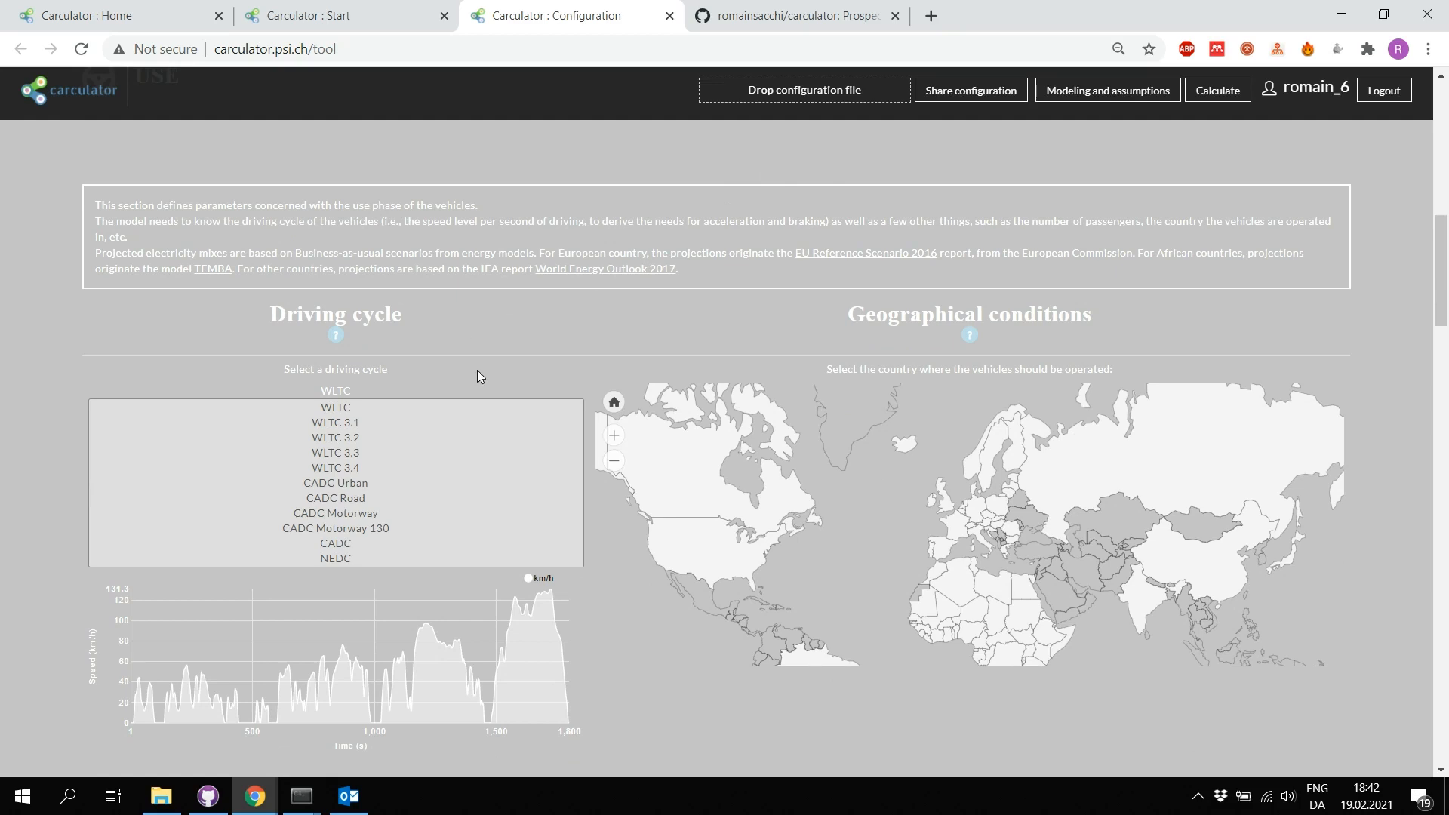
left_click(327, 424)
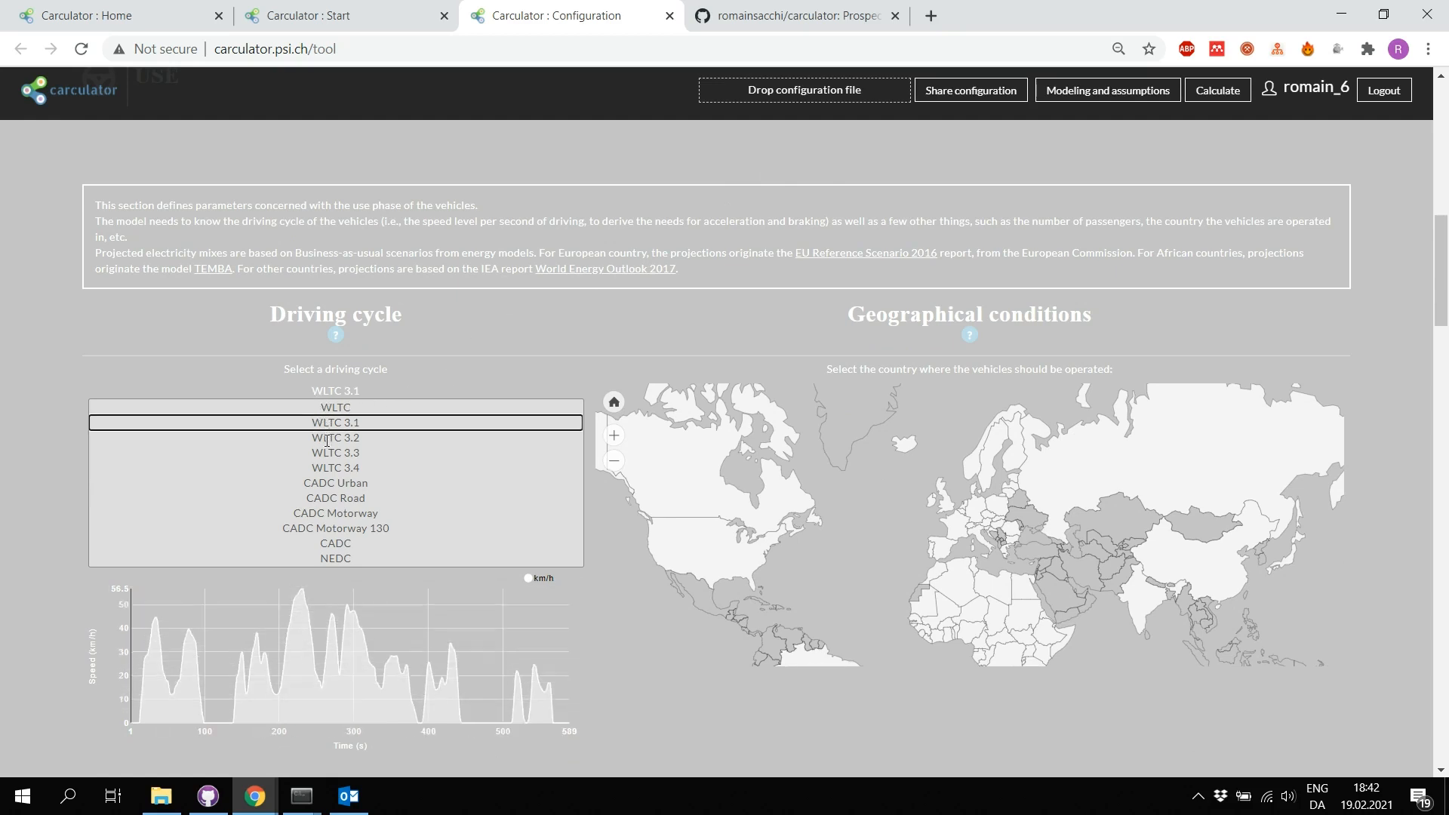
left_click(326, 439)
left_click(328, 453)
left_click(328, 469)
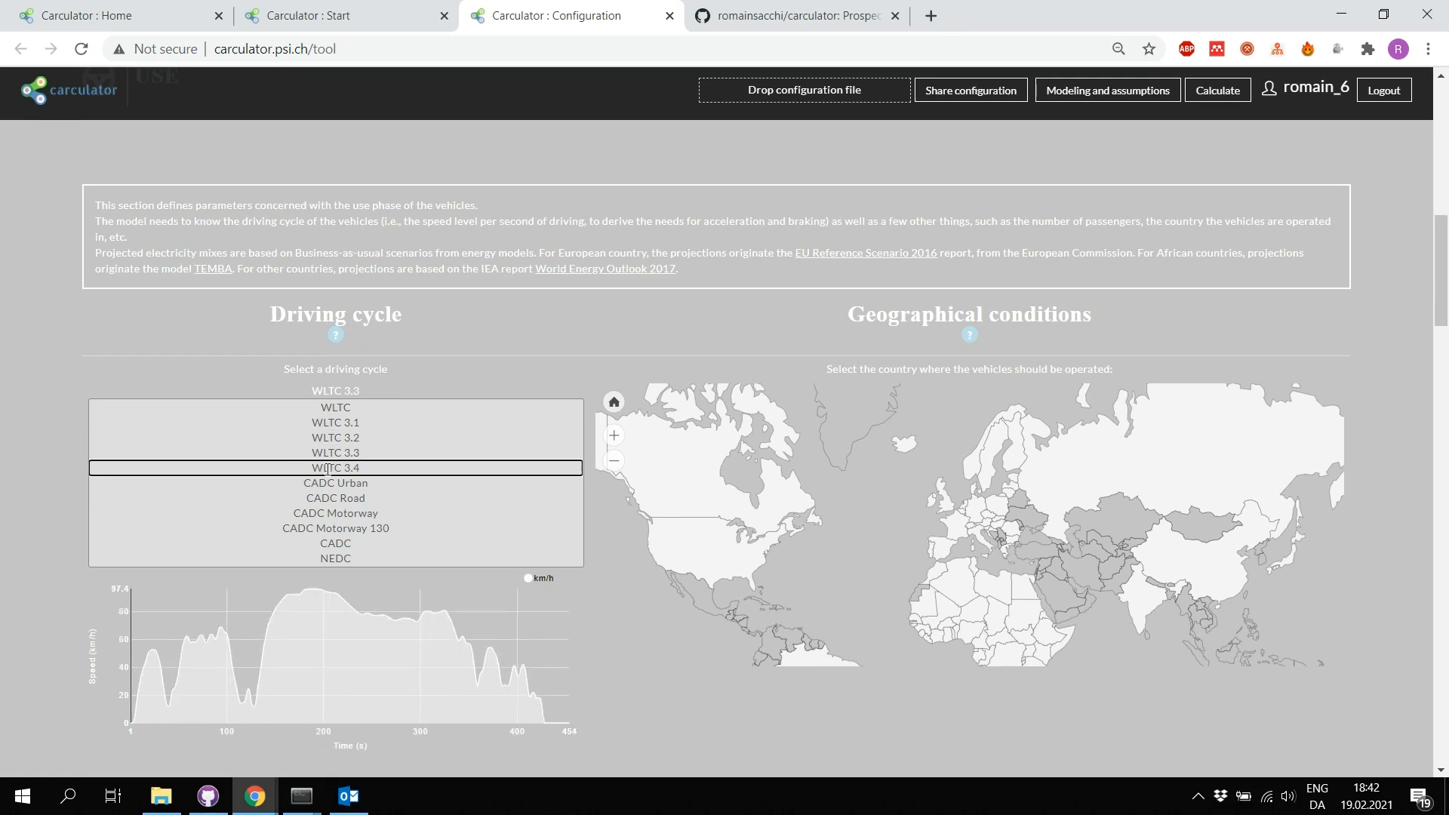
left_click(332, 453)
left_click(335, 438)
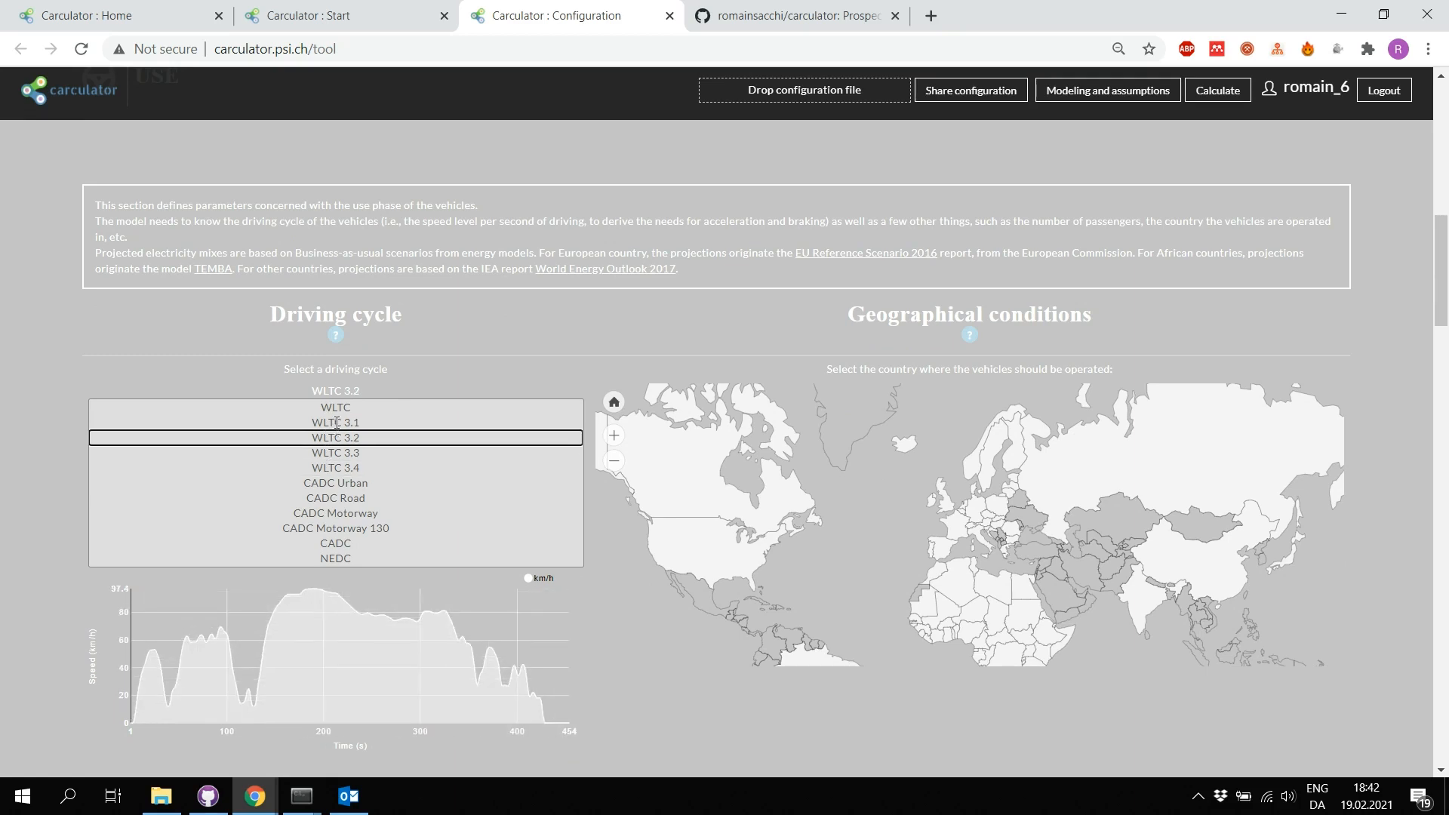
left_click(337, 422)
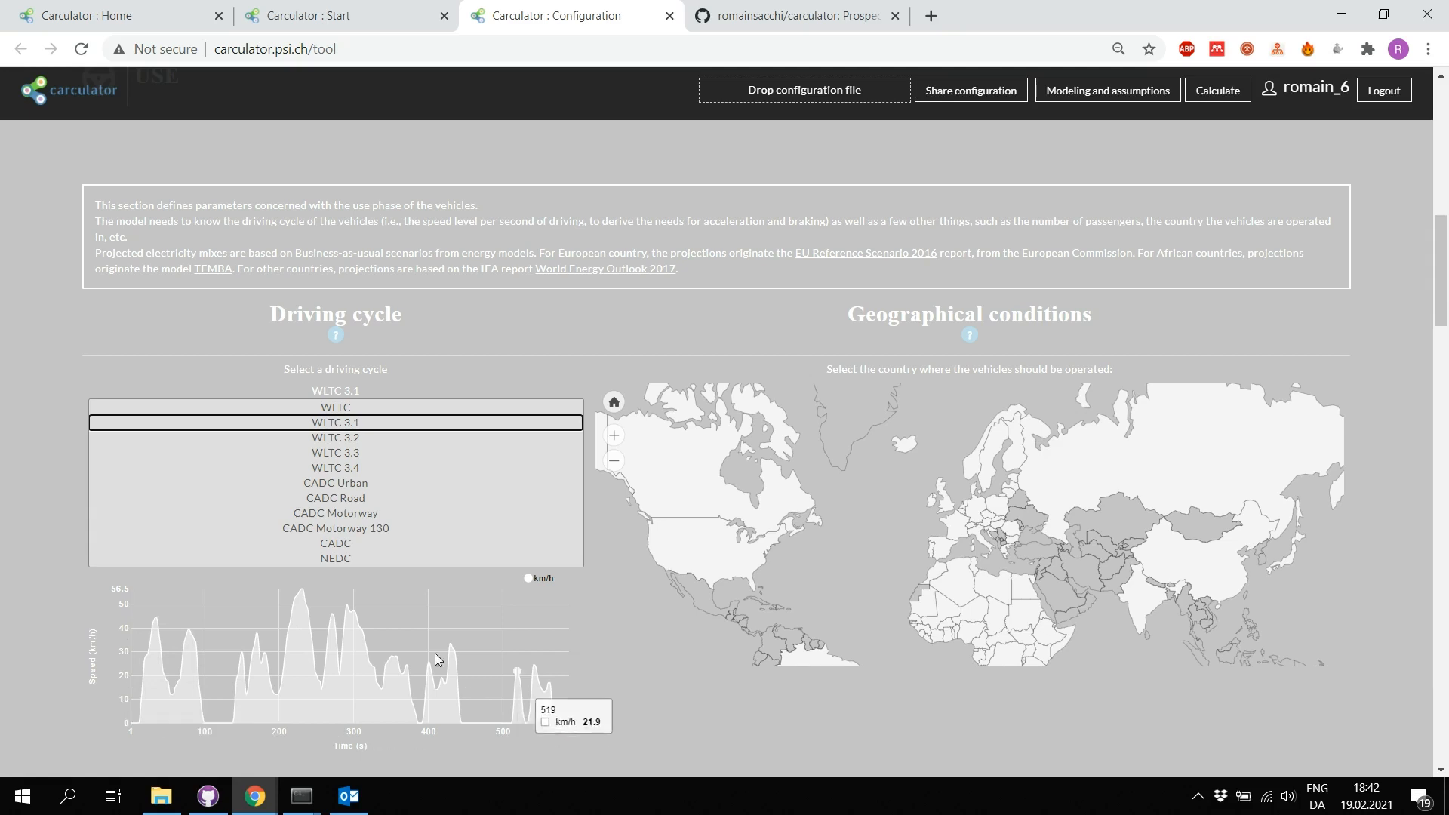
left_click(340, 408)
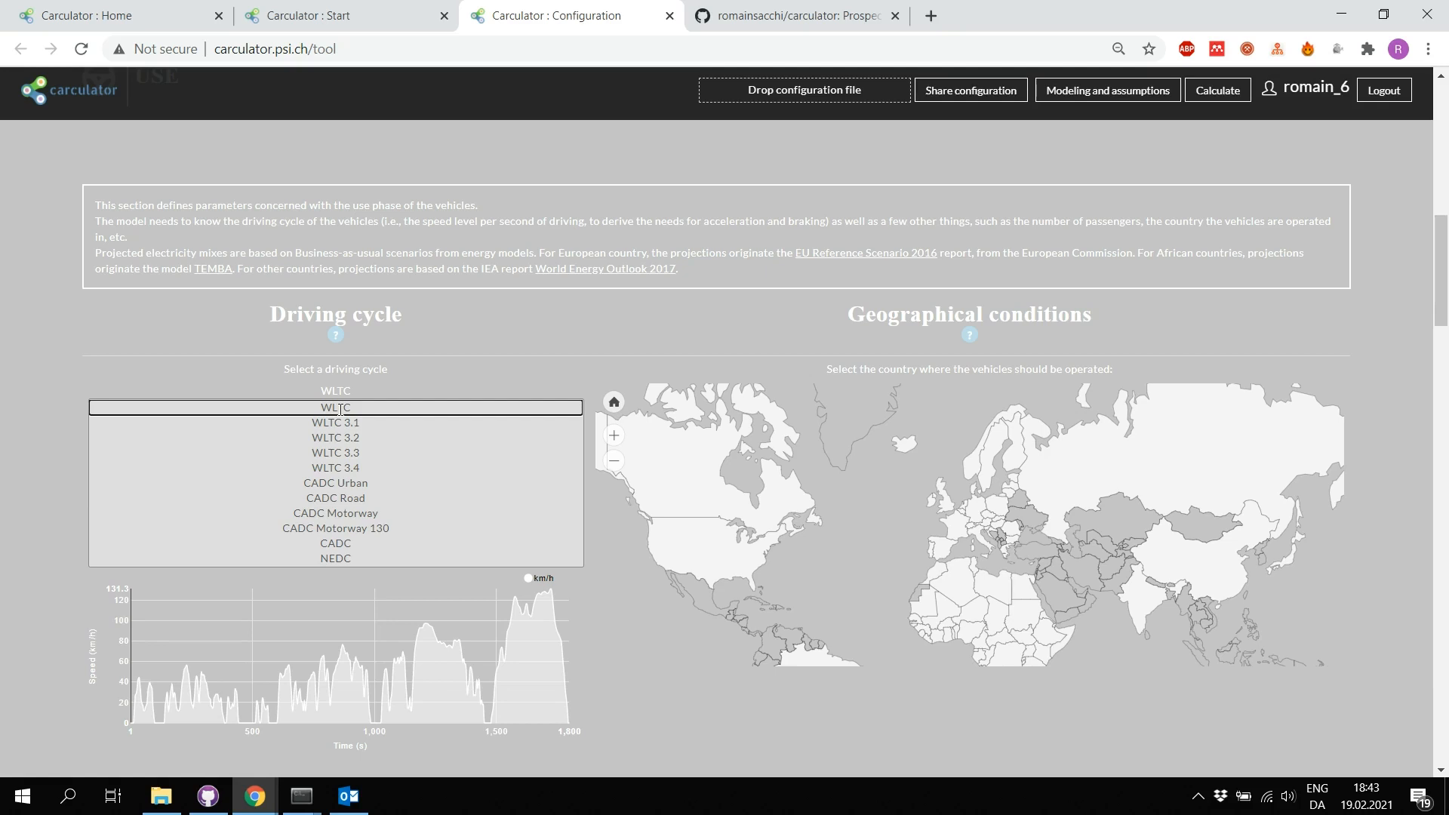
left_click(341, 423)
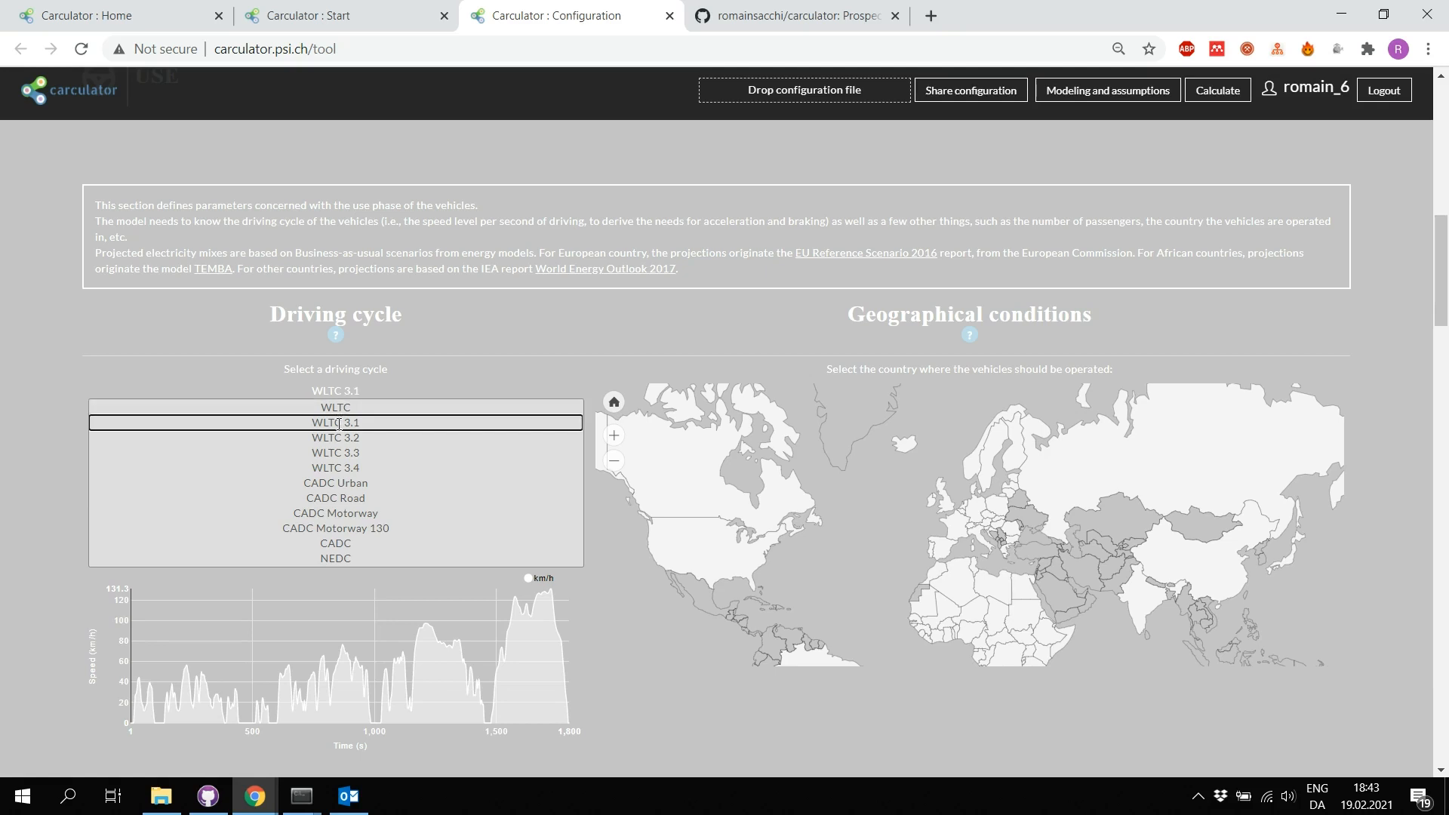
left_click(344, 438)
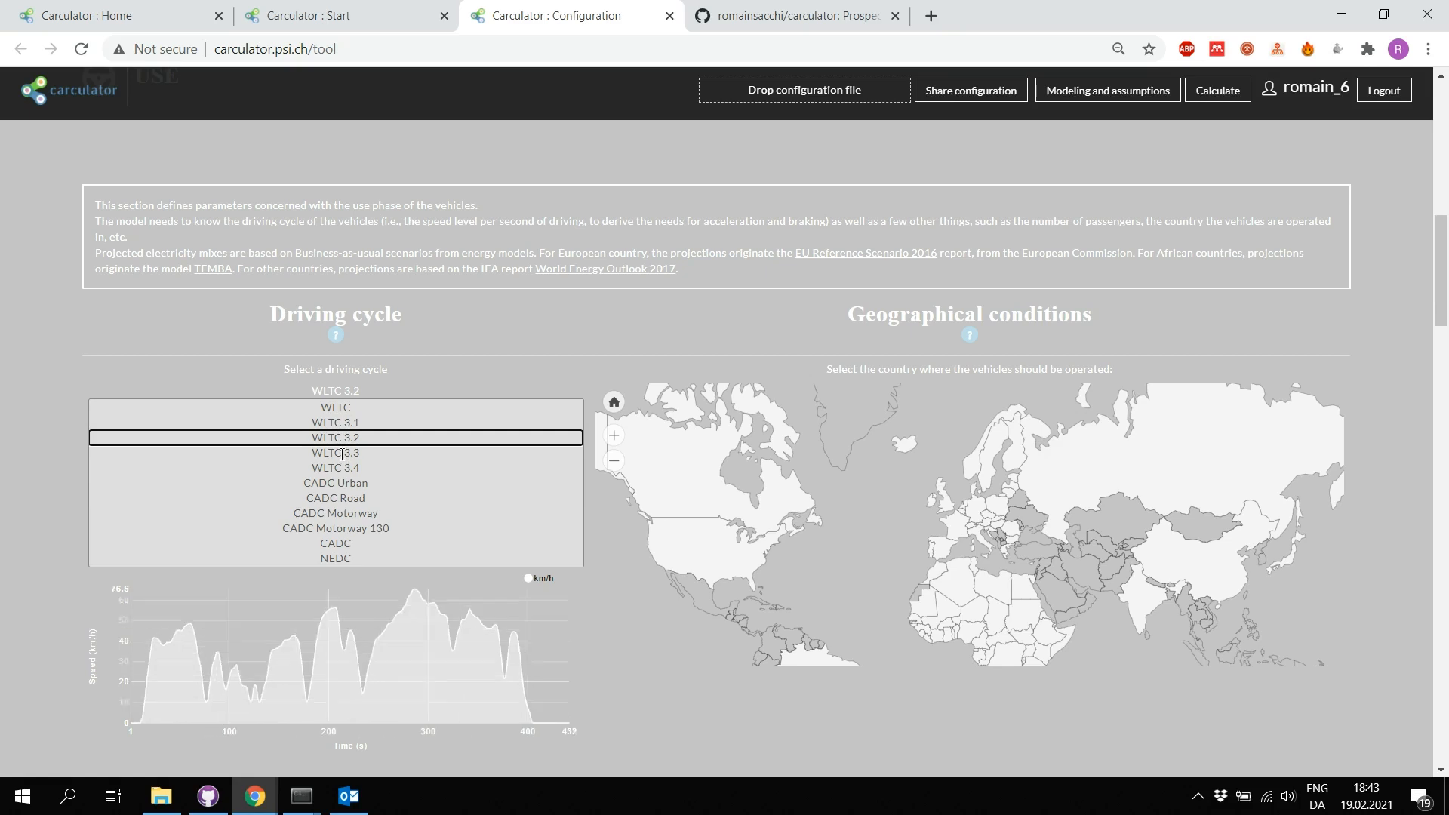
left_click(344, 452)
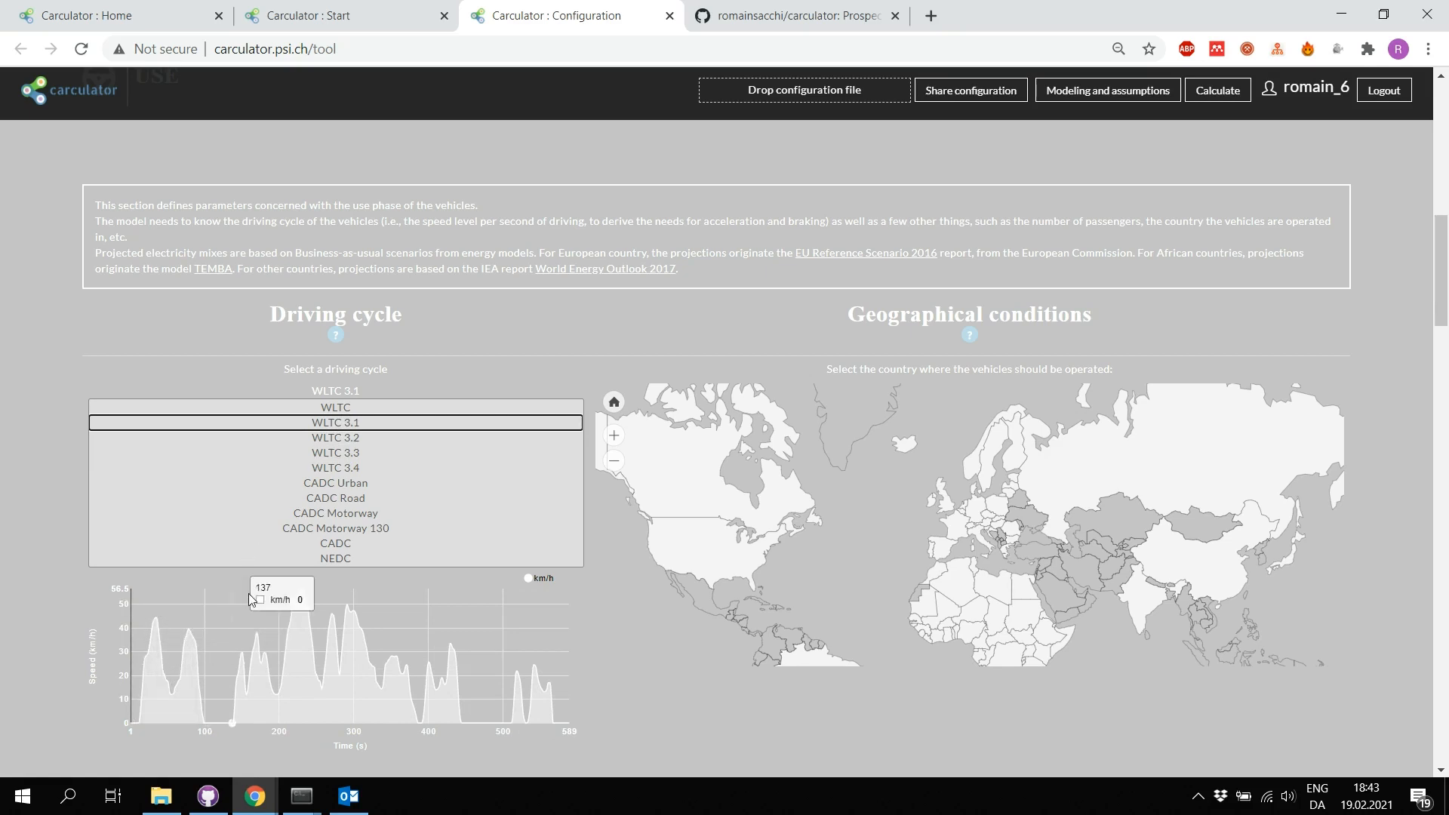
Step: Choose the full WLTC driving cycle and set Spain as the country where the vehicles operate
left_click(368, 409)
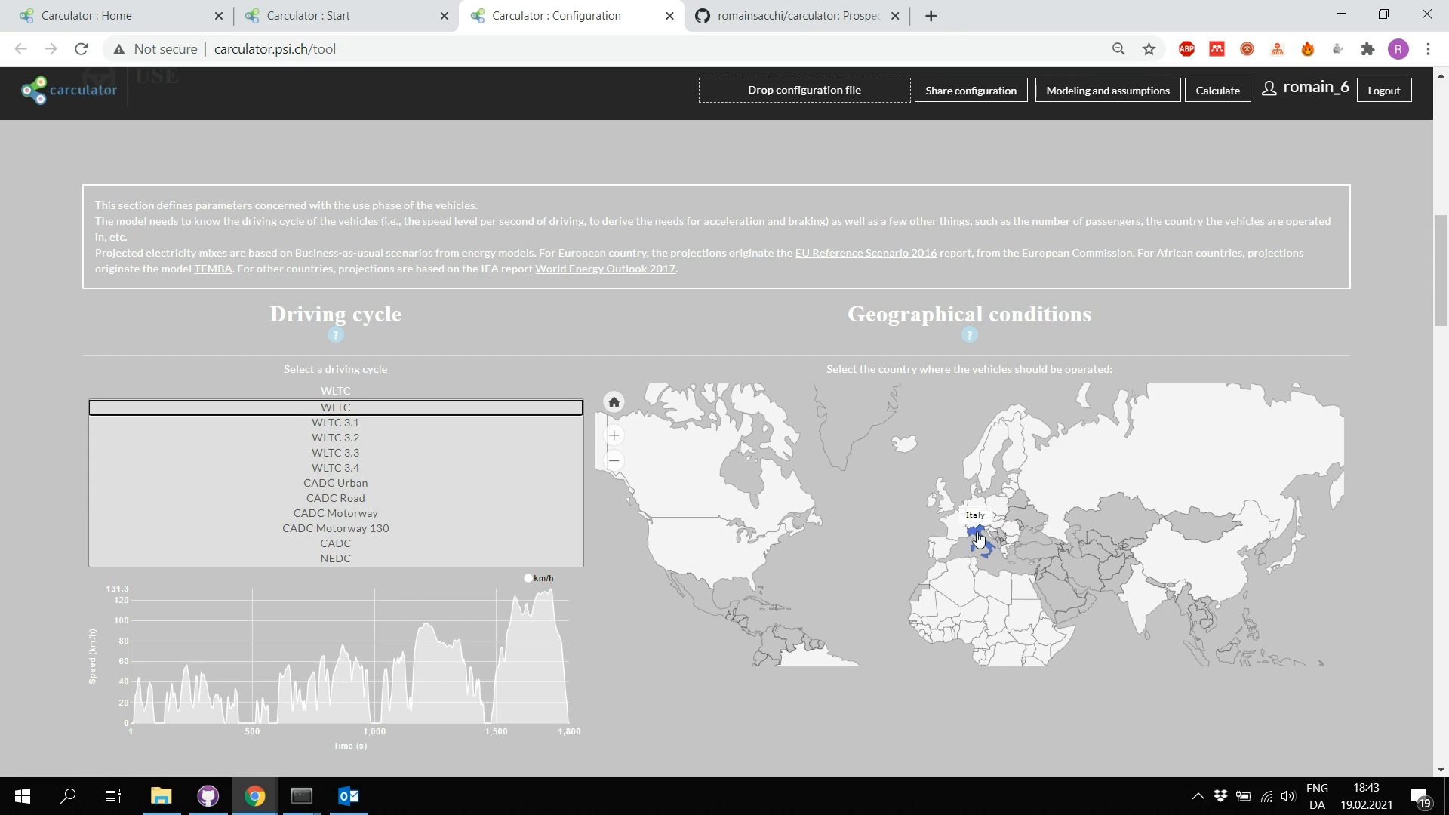
left_click(940, 542)
Step: Reset the 2020 electricity mix to zero and define it as 50% wind and 50% hydro
scroll(942, 602, "down", 2)
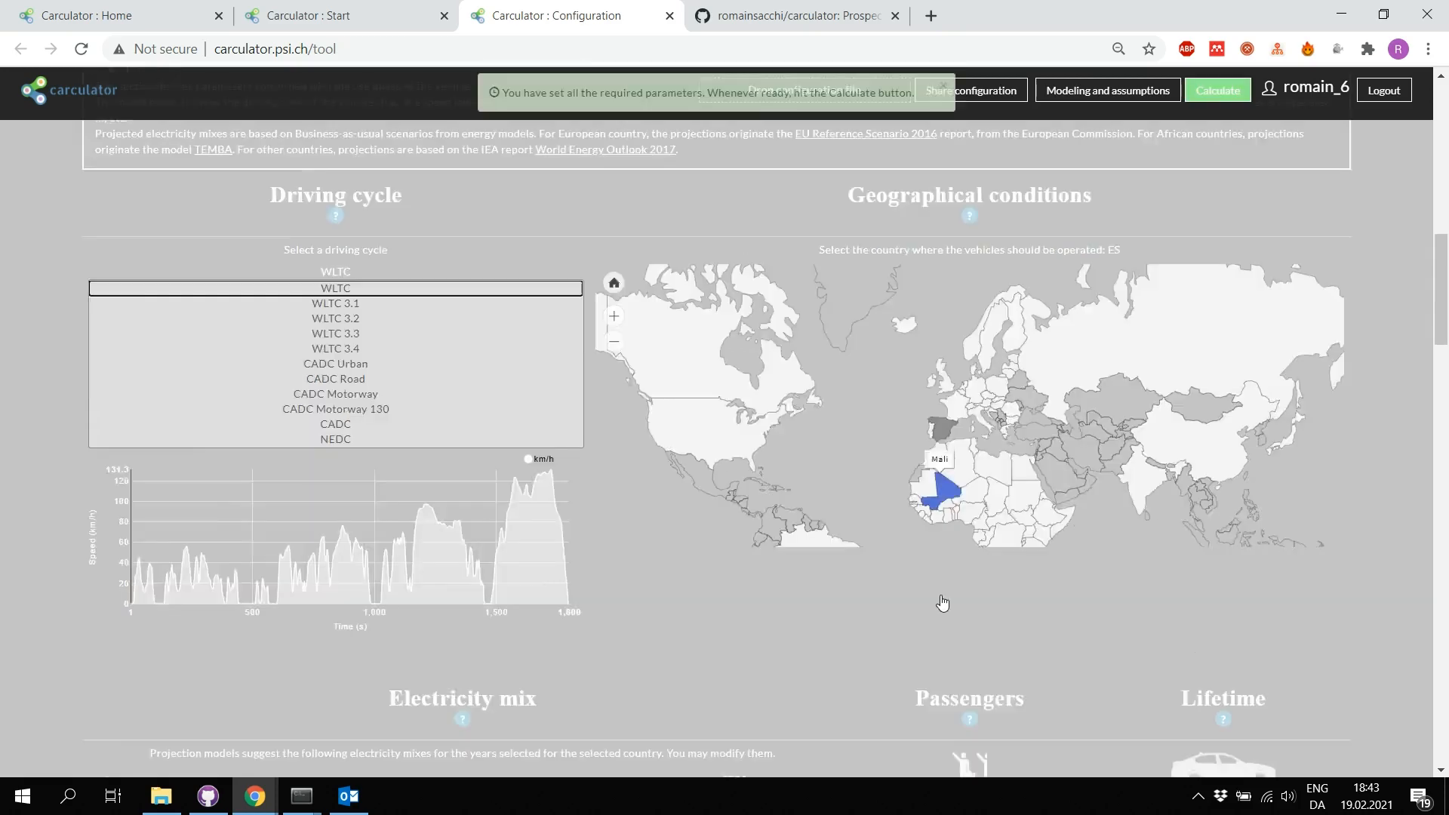
scroll(942, 602, "down", 6)
scroll(942, 601, "down", 1)
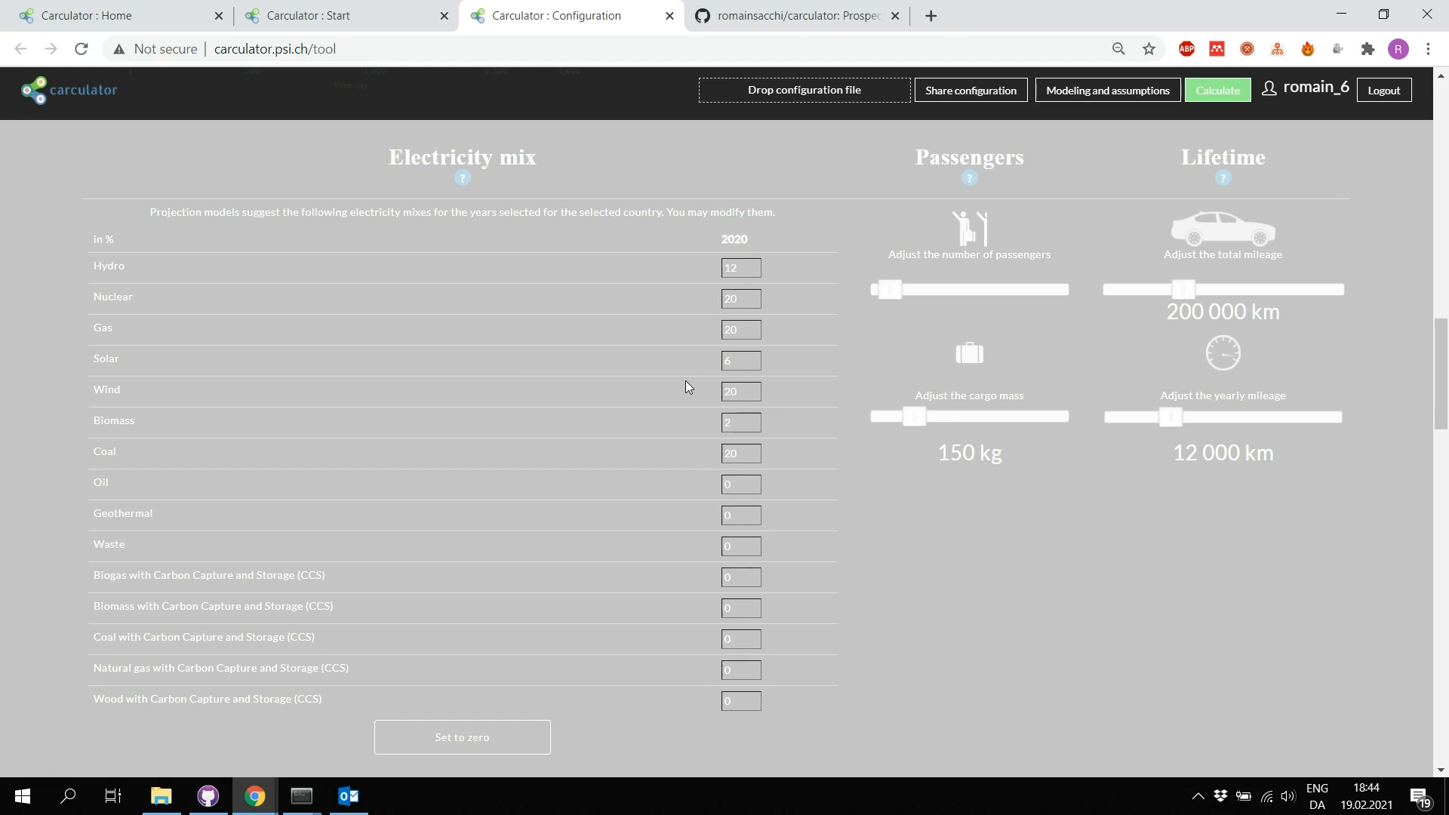
left_click(524, 745)
left_click_drag(746, 391, 704, 396)
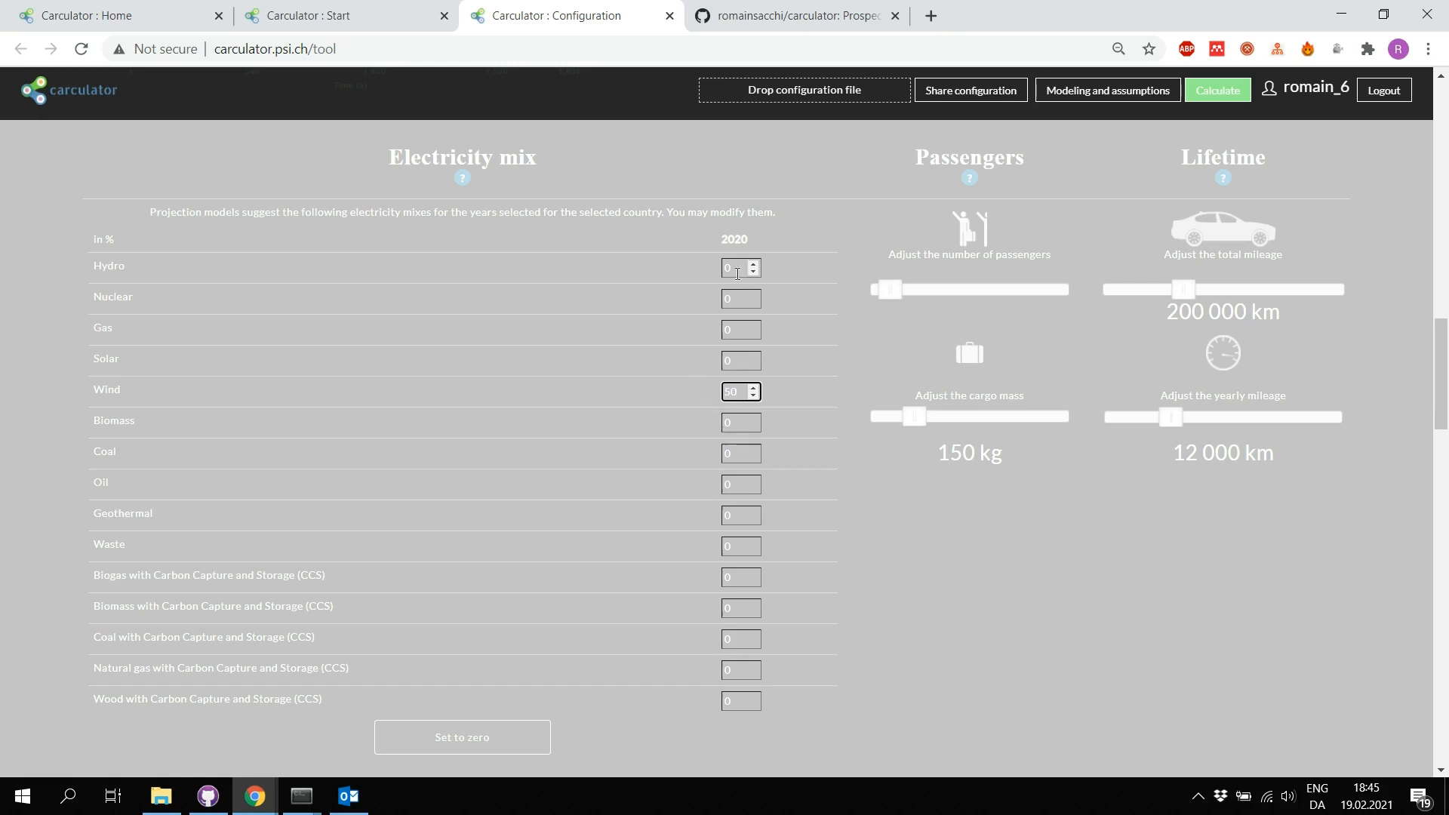
left_click_drag(737, 268, 717, 270)
type("50")
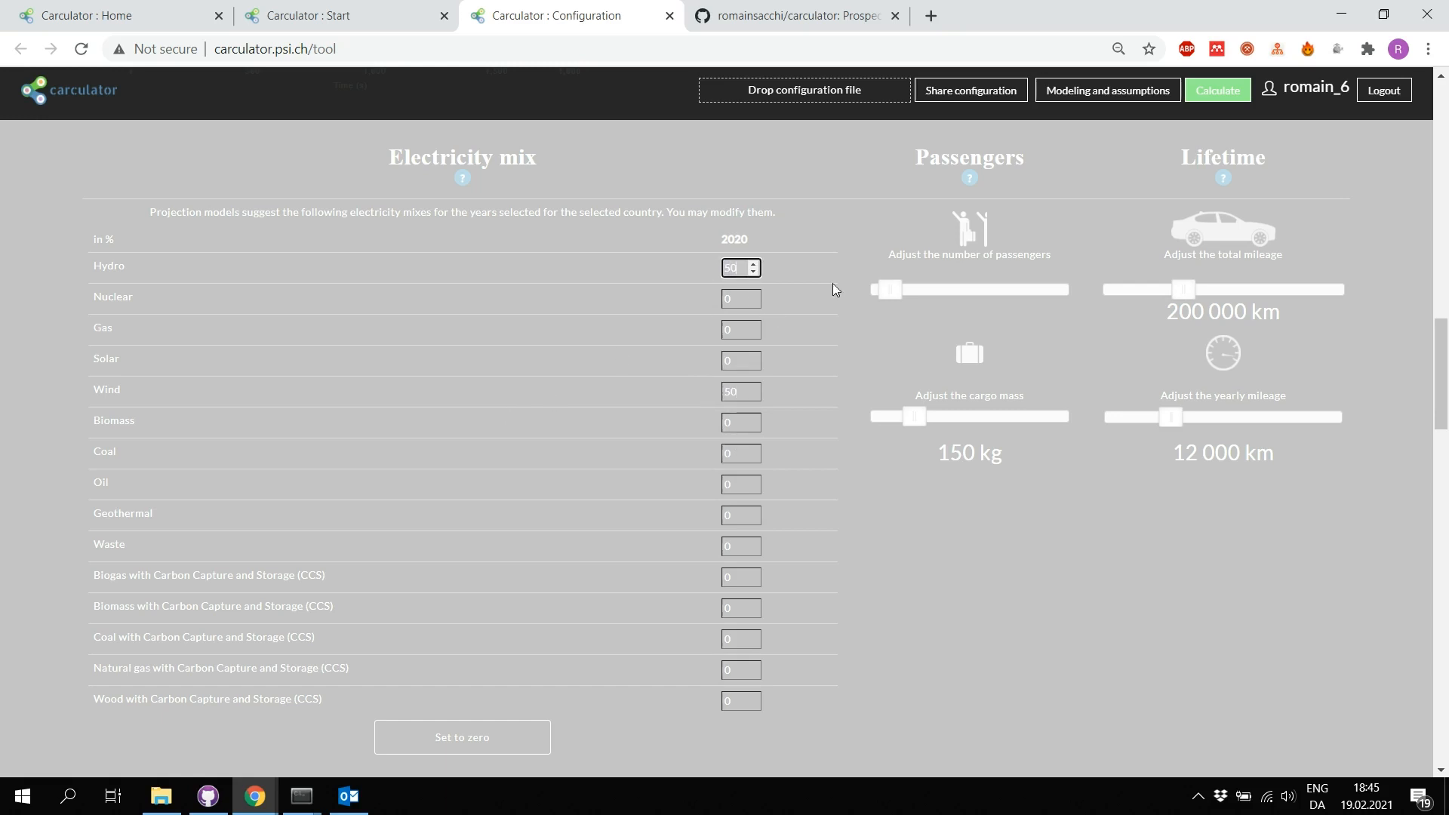
Step: Set the number of passengers to two and the cargo mass to 190 kg
left_click(911, 295)
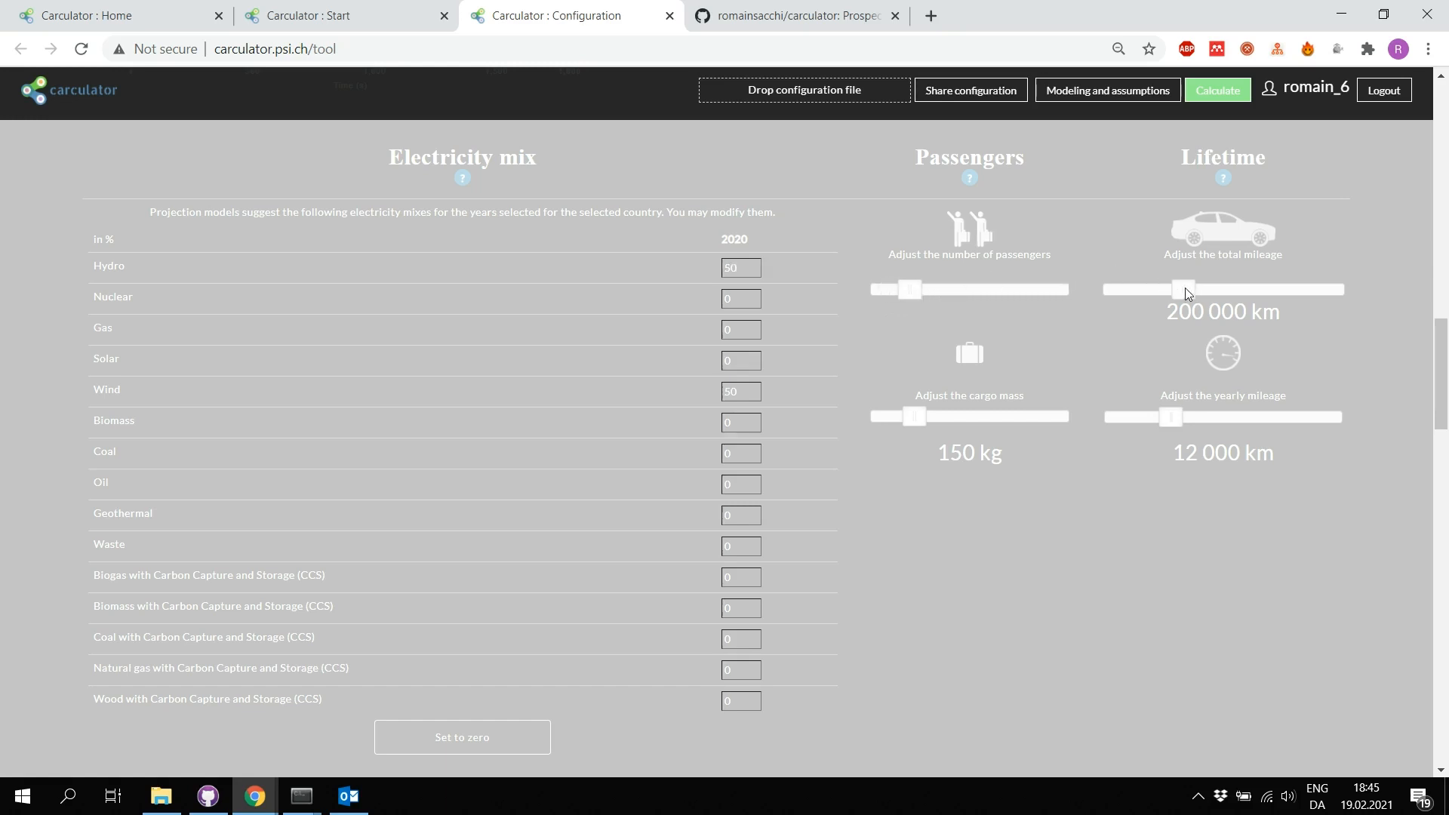
left_click_drag(1203, 294, 1187, 293)
mouse_move(910, 416)
left_mouse_down()
mouse_move(970, 416)
mouse_move(931, 416)
left_mouse_up()
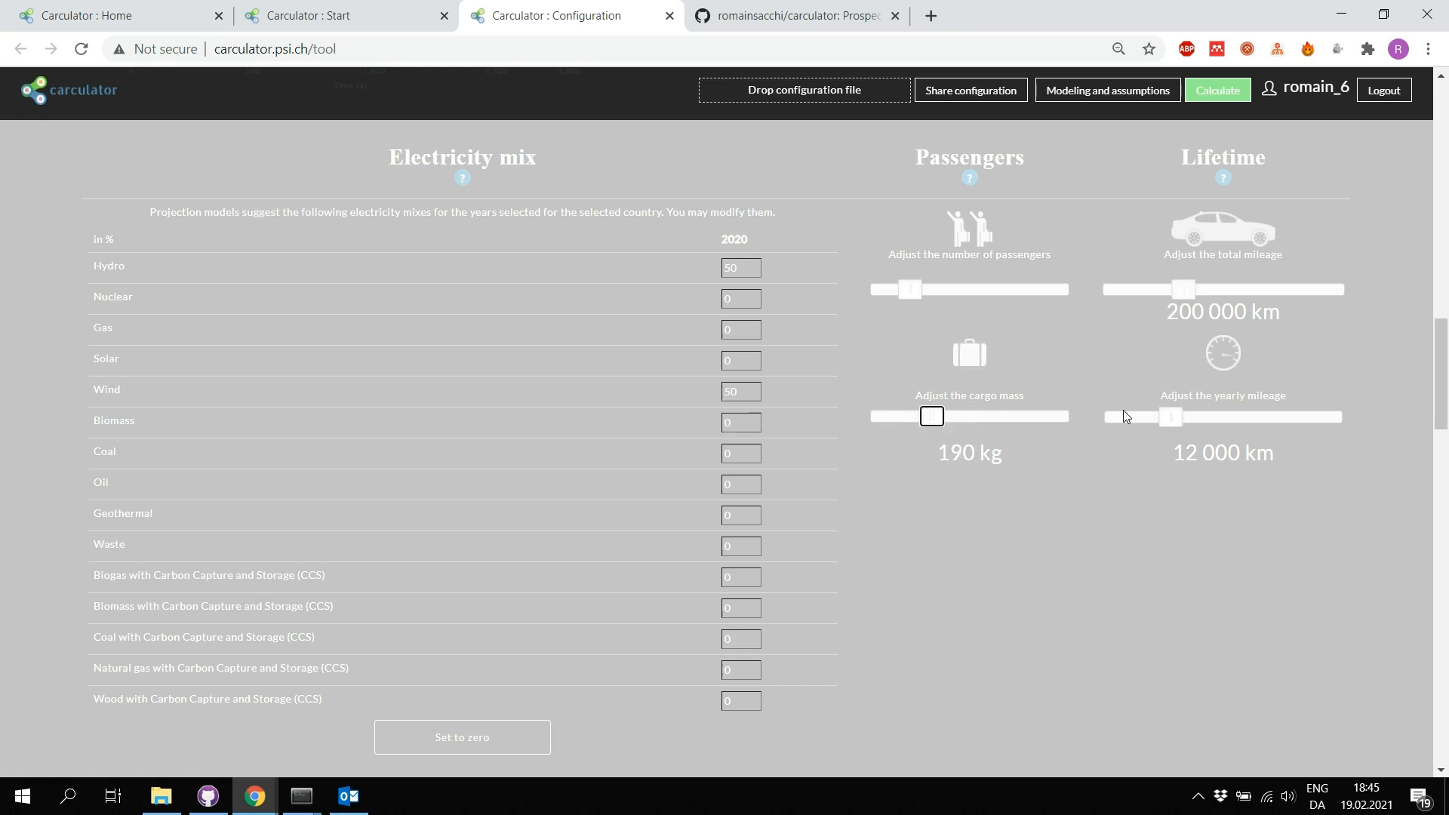
mouse_move(1175, 415)
left_mouse_down()
mouse_move(1146, 415)
mouse_move(1175, 416)
left_mouse_up()
Step: Examine the engine, drivetrain, energy storage and tank-to-wheel efficiencies of the four compact powertrains
scroll(960, 556, "down", 8)
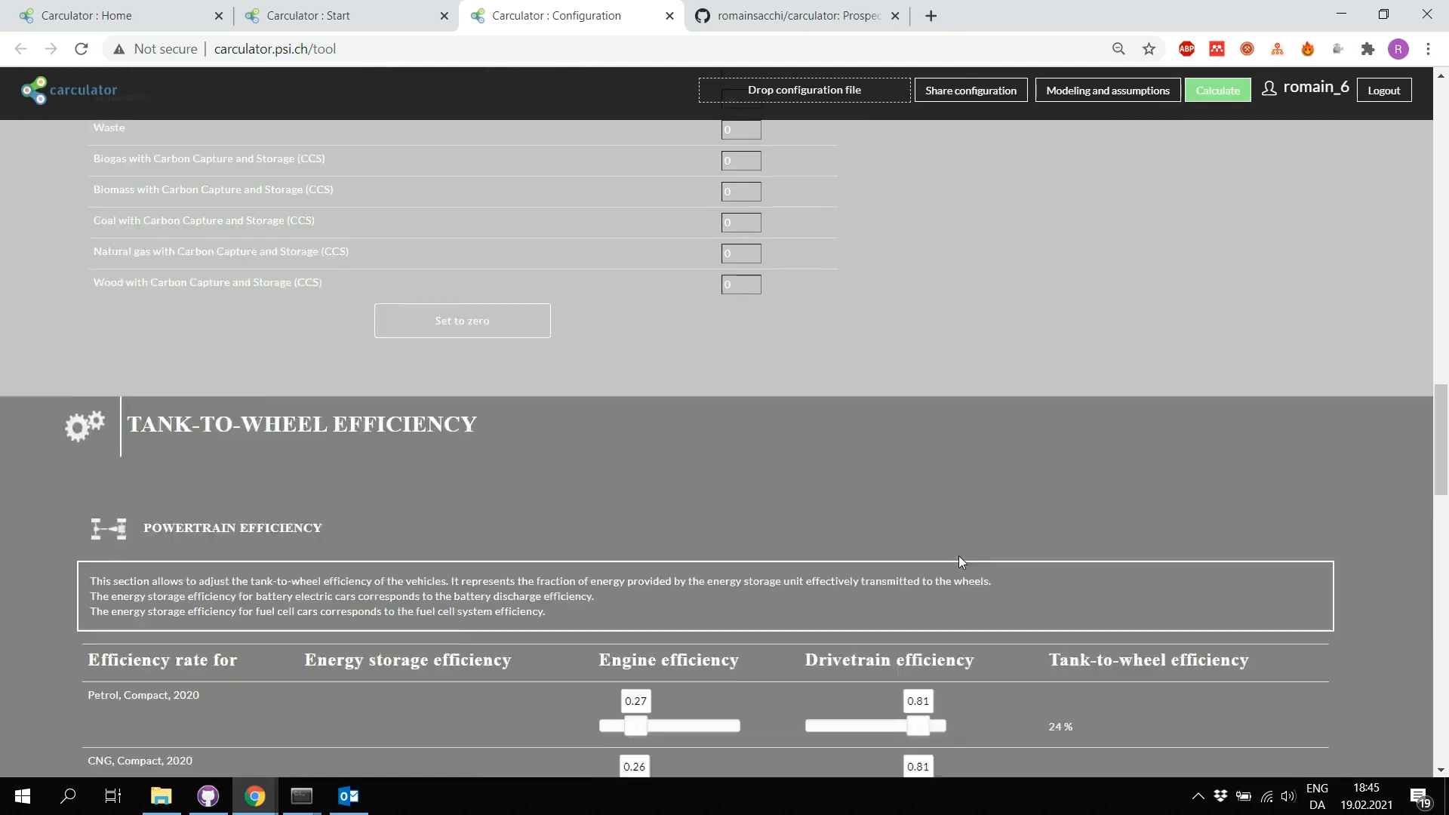
scroll(959, 557, "down", 3)
scroll(959, 557, "up", 2)
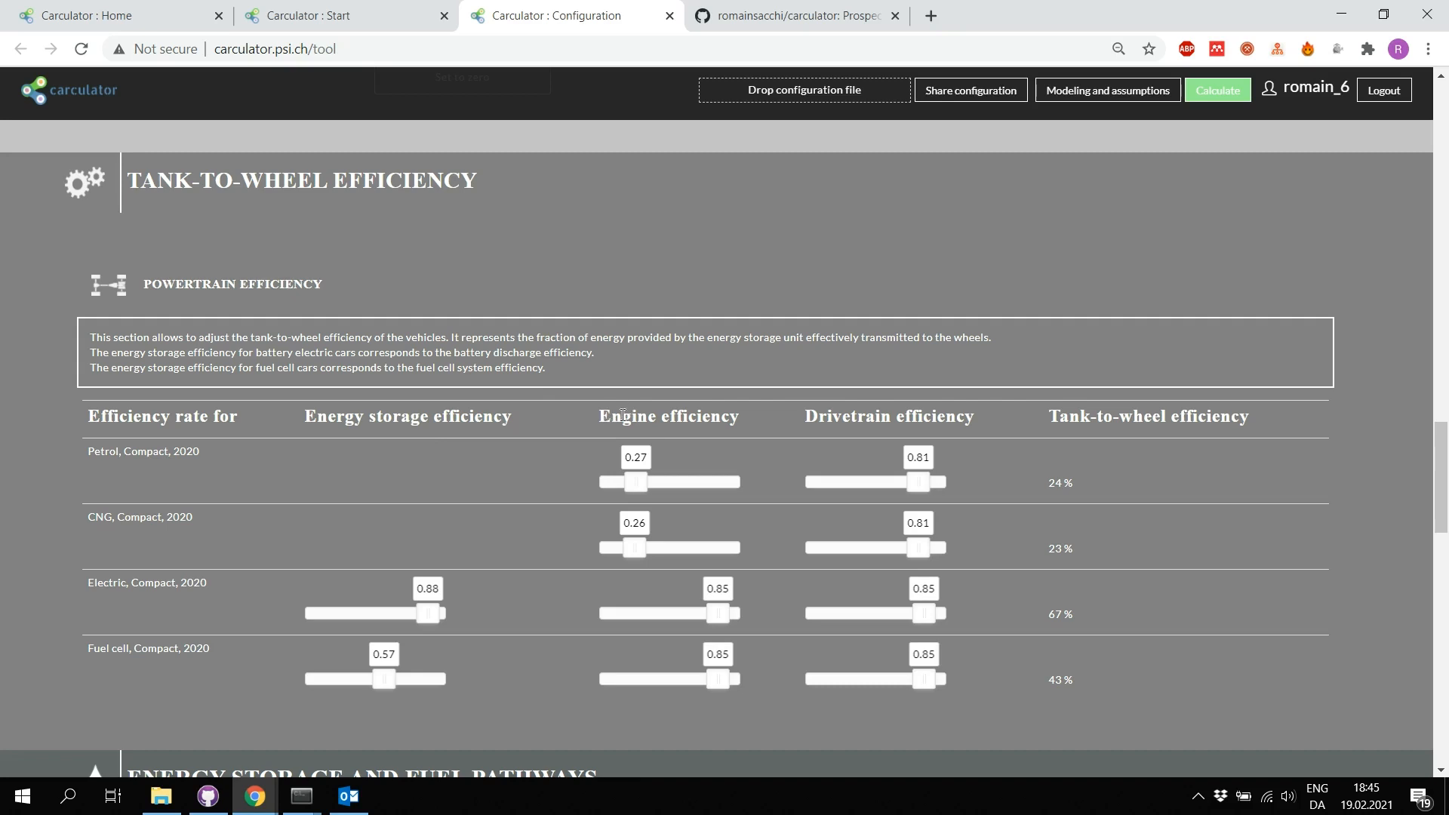
left_click_drag(611, 418, 721, 418)
left_click_drag(817, 417, 942, 415)
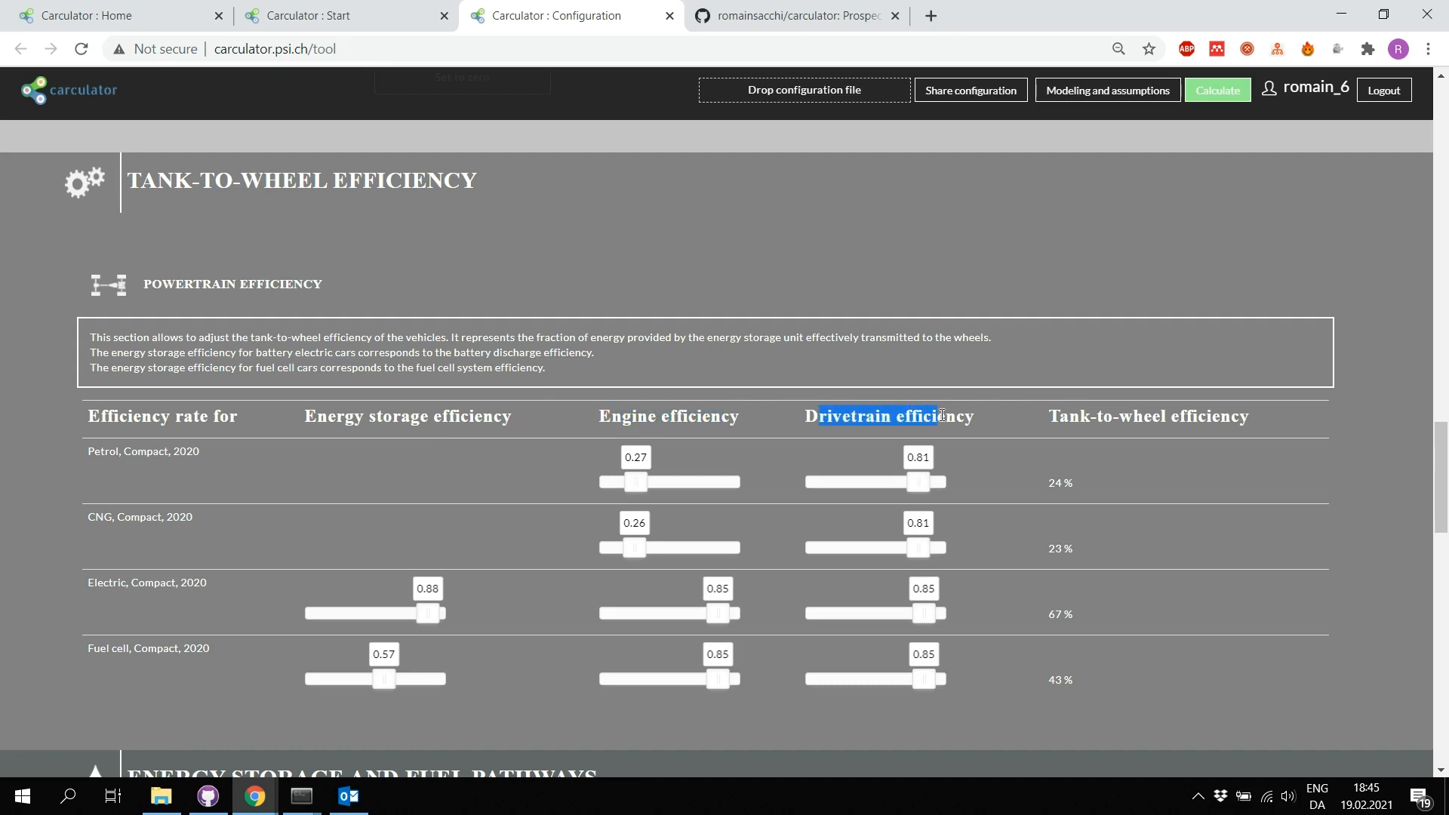
left_click(321, 416)
left_click_drag(305, 417, 481, 424)
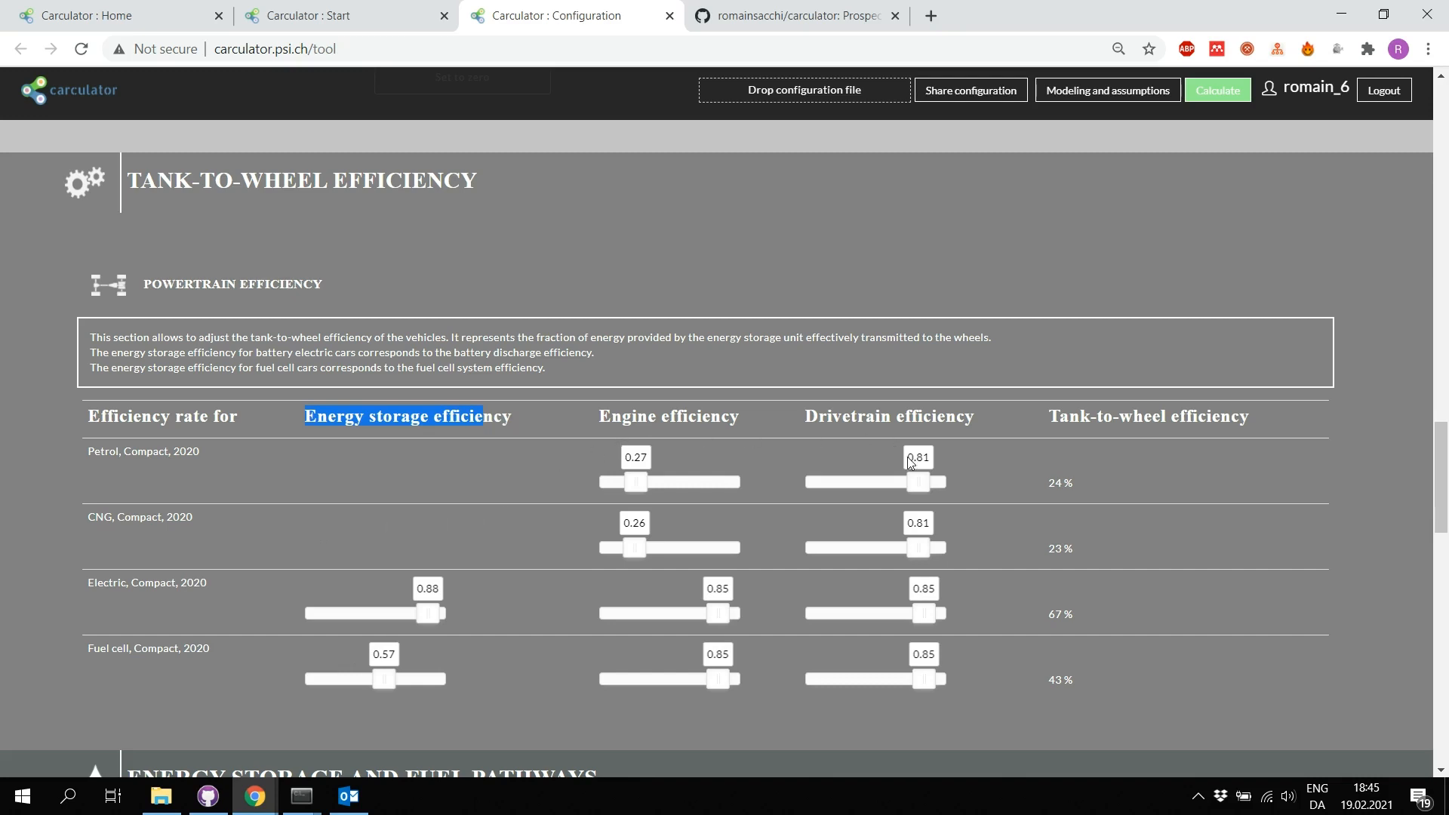
left_click_drag(1046, 483, 1062, 483)
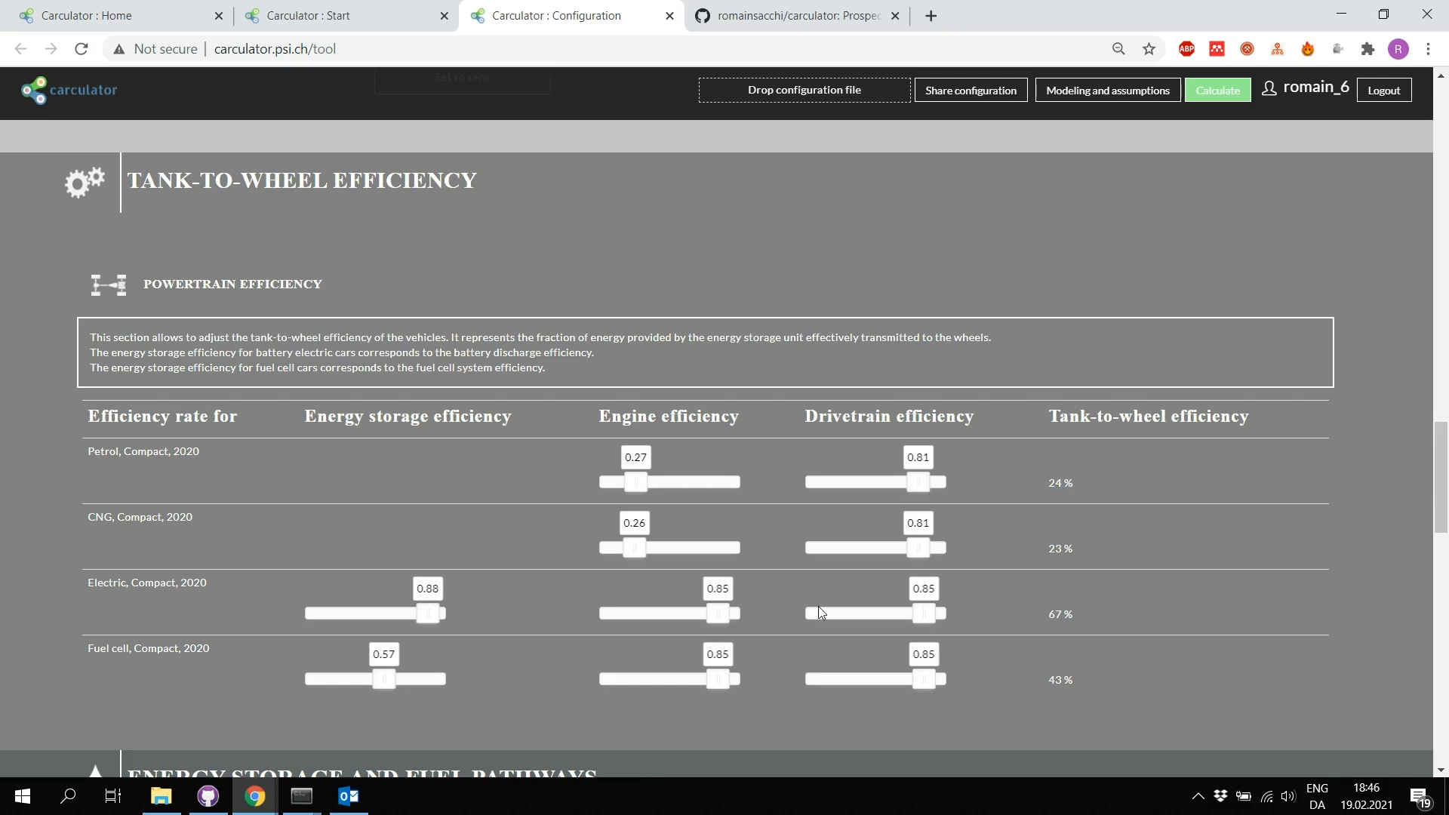
scroll(821, 612, "down", 1)
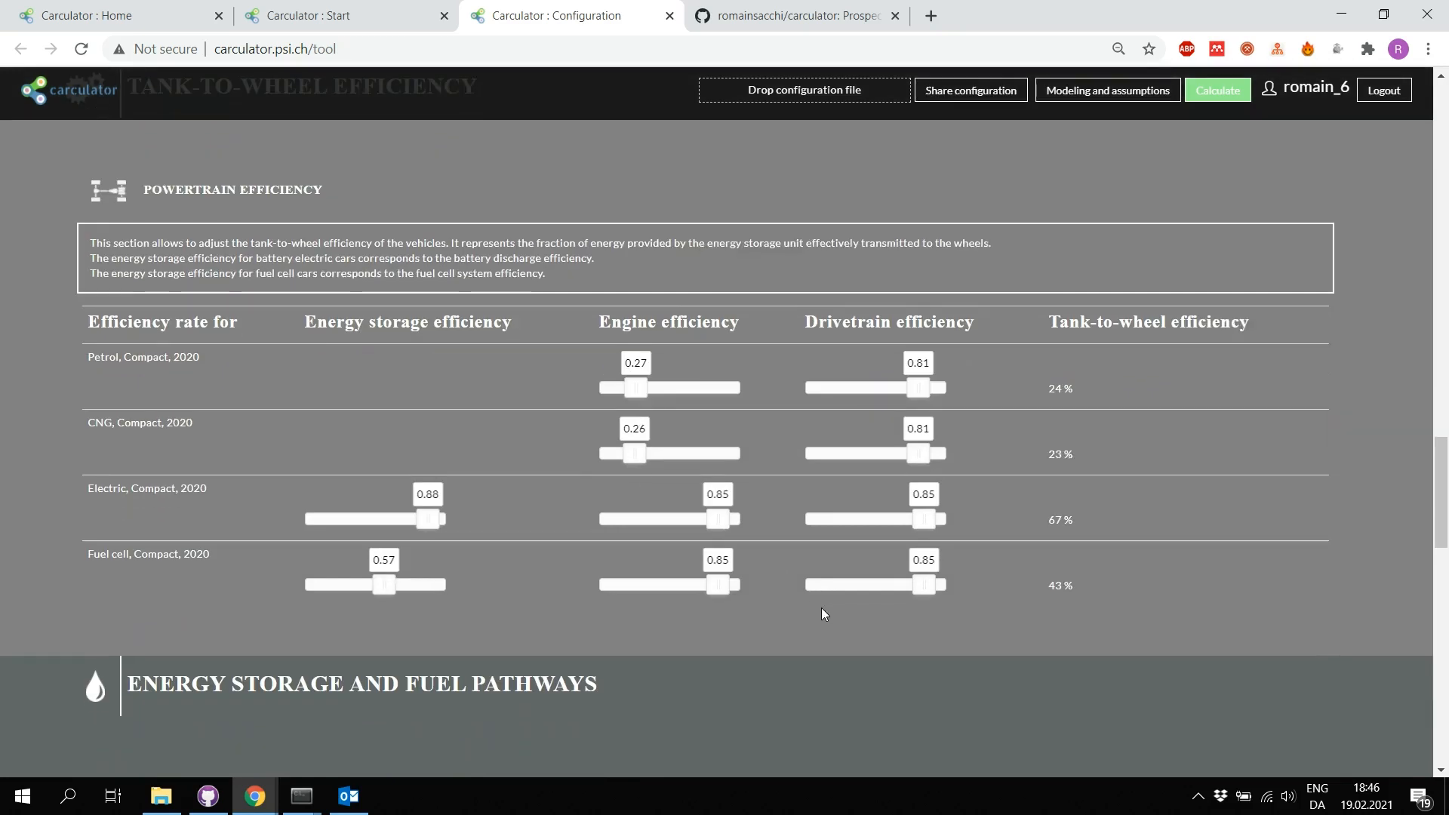
scroll(827, 608, "down", 3)
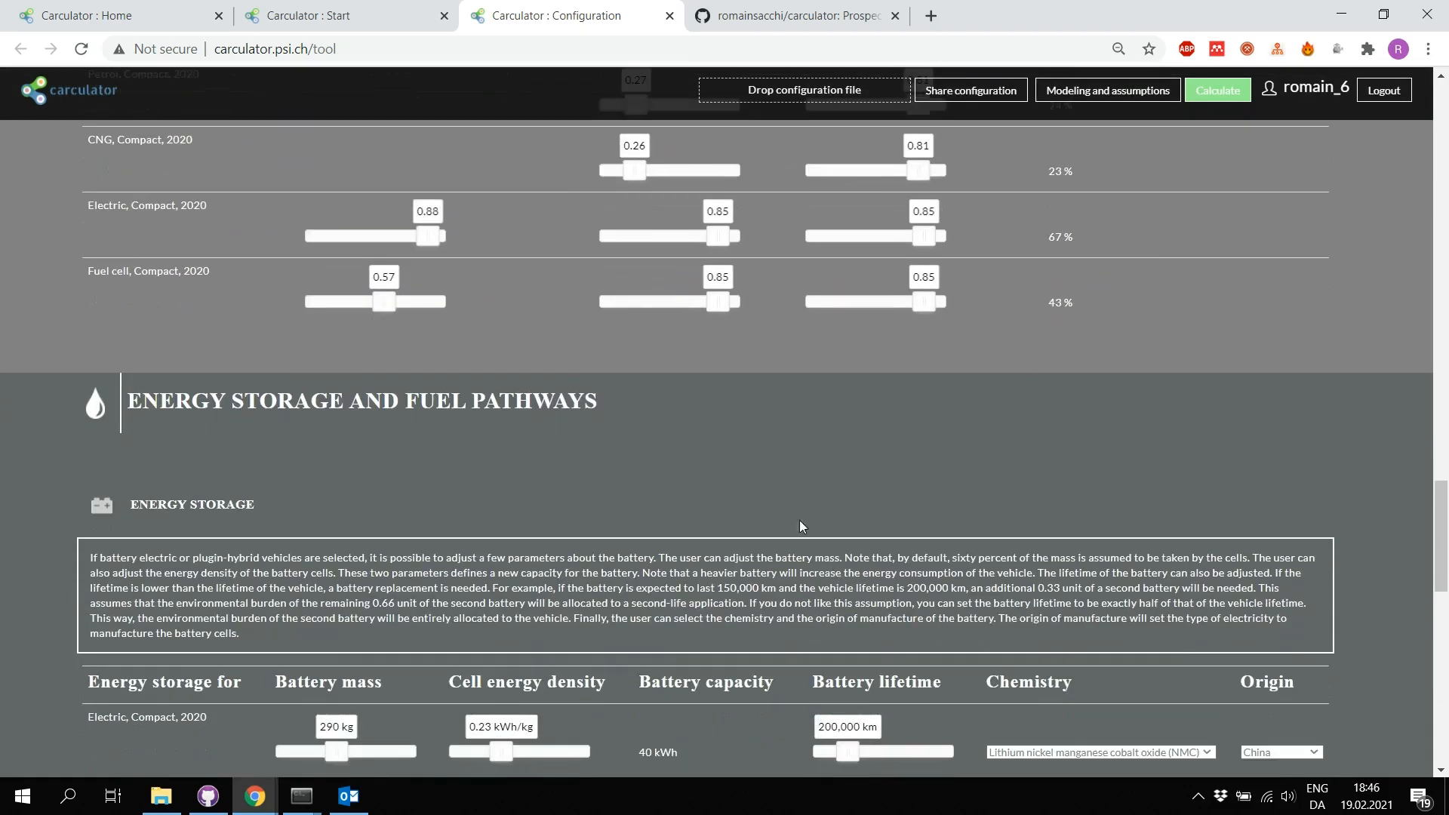
scroll(785, 513, "up", 2)
scroll(773, 510, "up", 1)
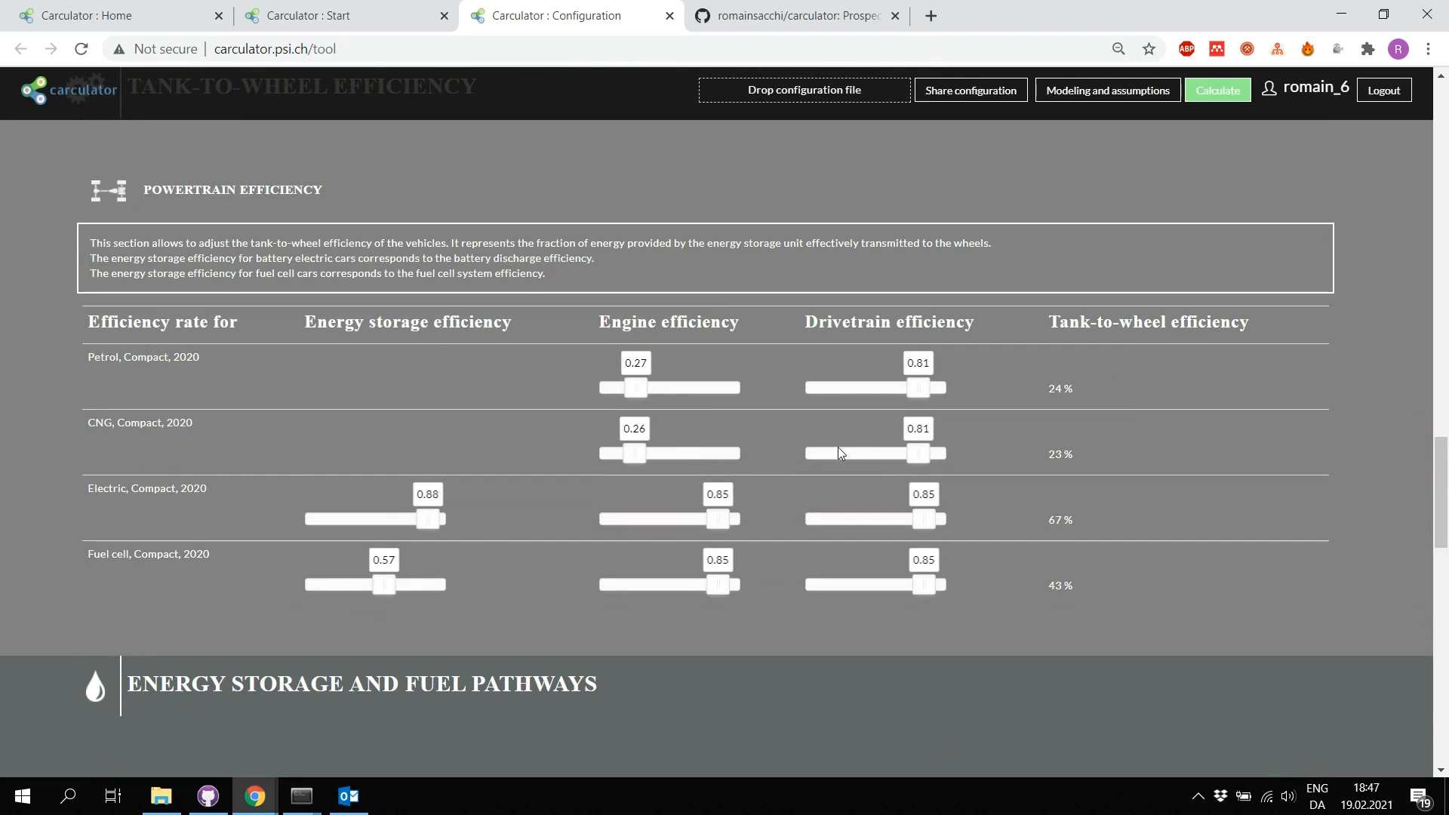
Step: Set the battery mass of the compact electric car to 235 kg
scroll(827, 468, "down", 6)
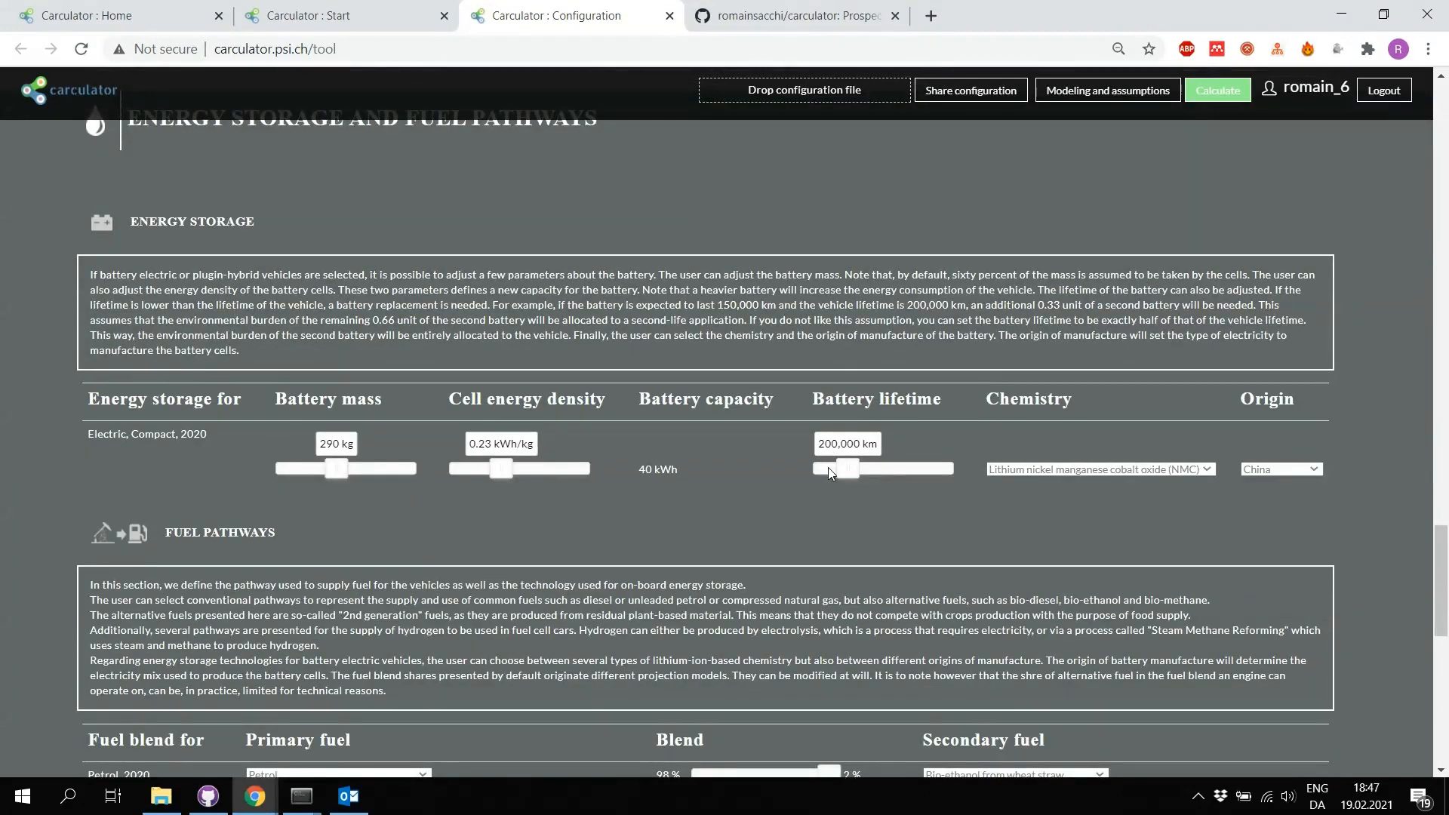
scroll(830, 473, "up", 1)
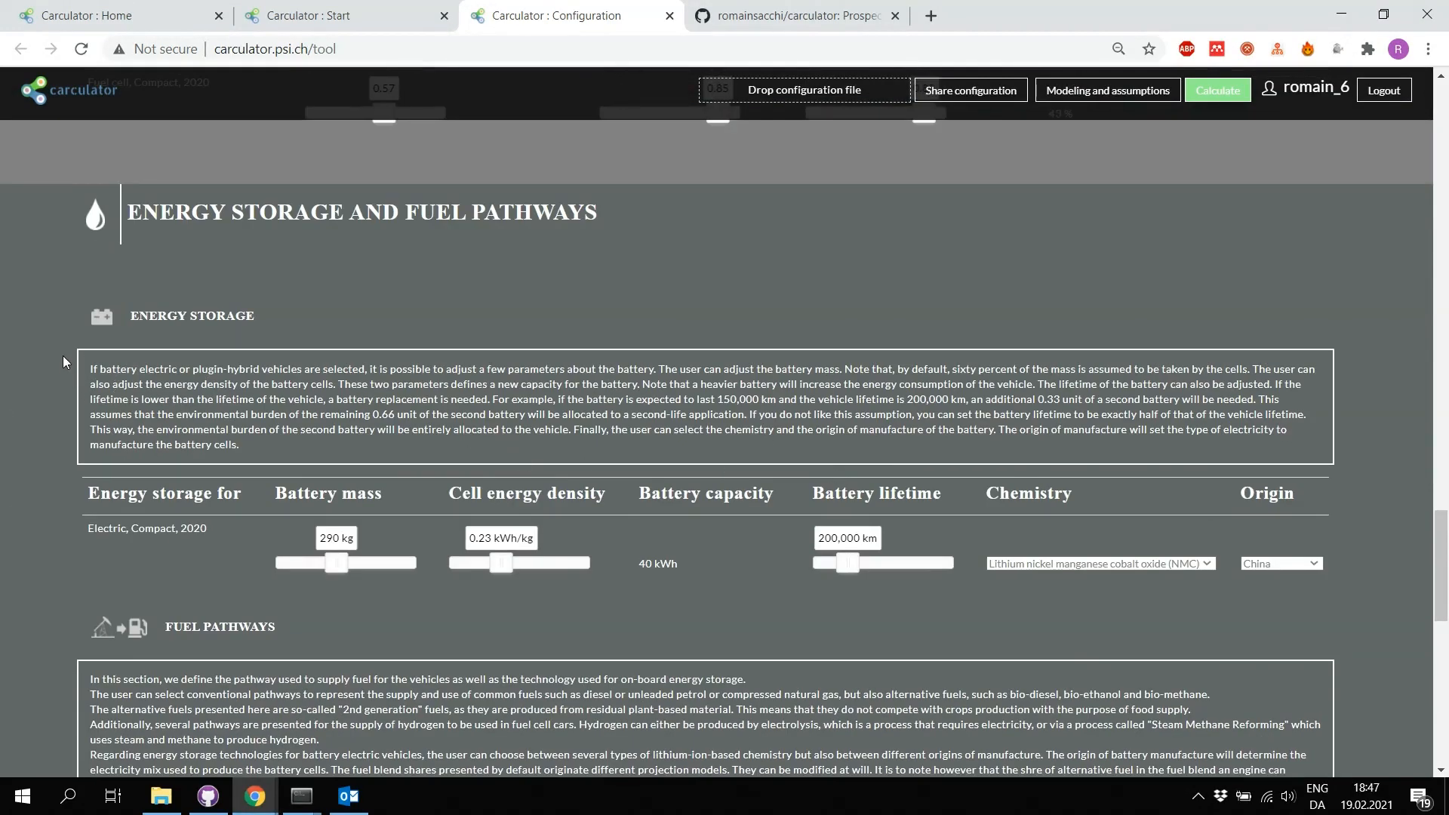
left_click_drag(66, 351, 343, 608)
left_click(82, 574)
left_click(360, 599)
left_click_drag(345, 564, 322, 565)
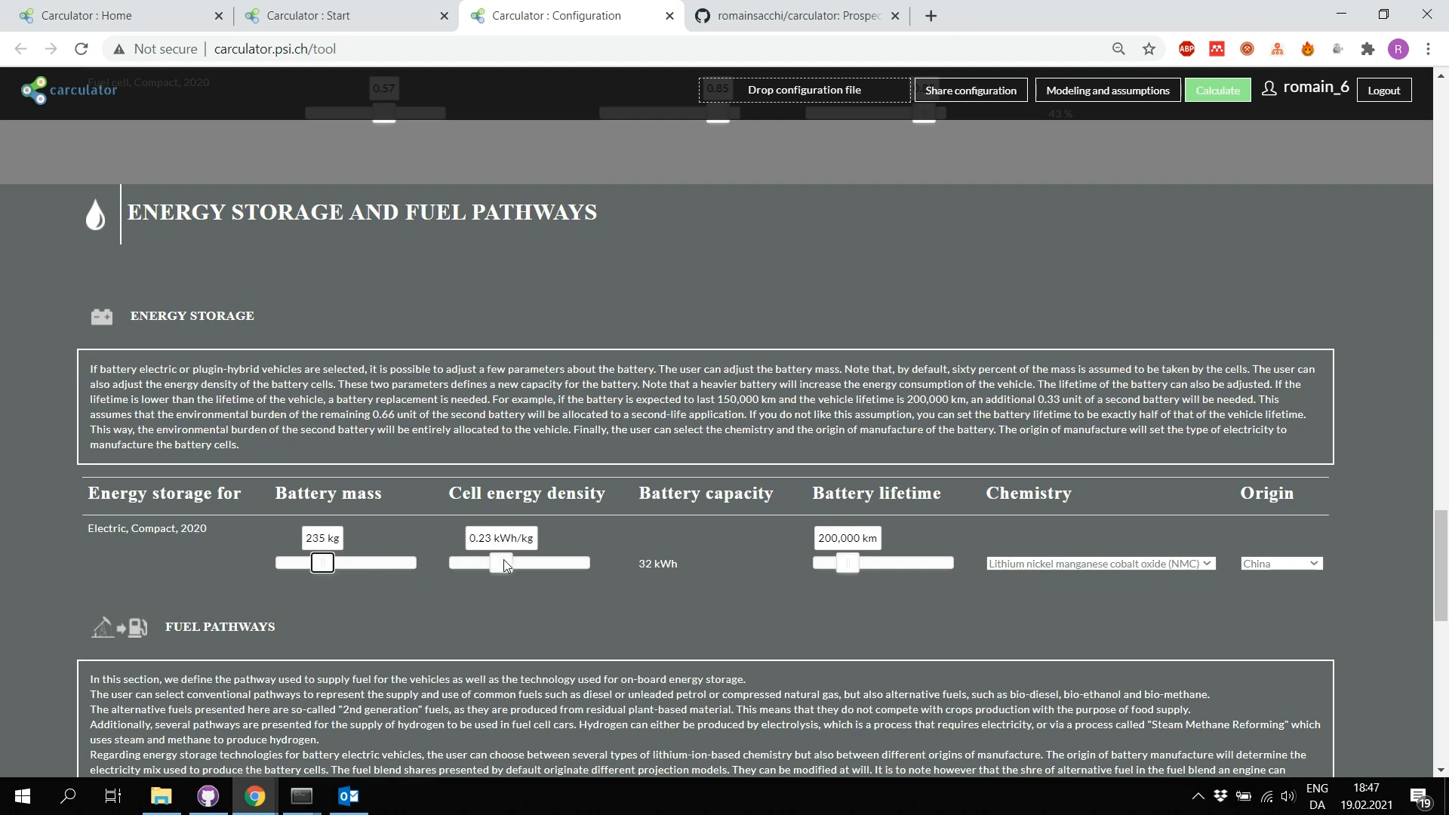
Step: Try cell energy densities of 0.21 and 0.43 kWh/kg to compare battery capacities, and settle on 0.27 kWh/kg
left_click_drag(503, 562, 504, 569)
left_click_drag(503, 564, 492, 567)
left_click_drag(631, 560, 677, 560)
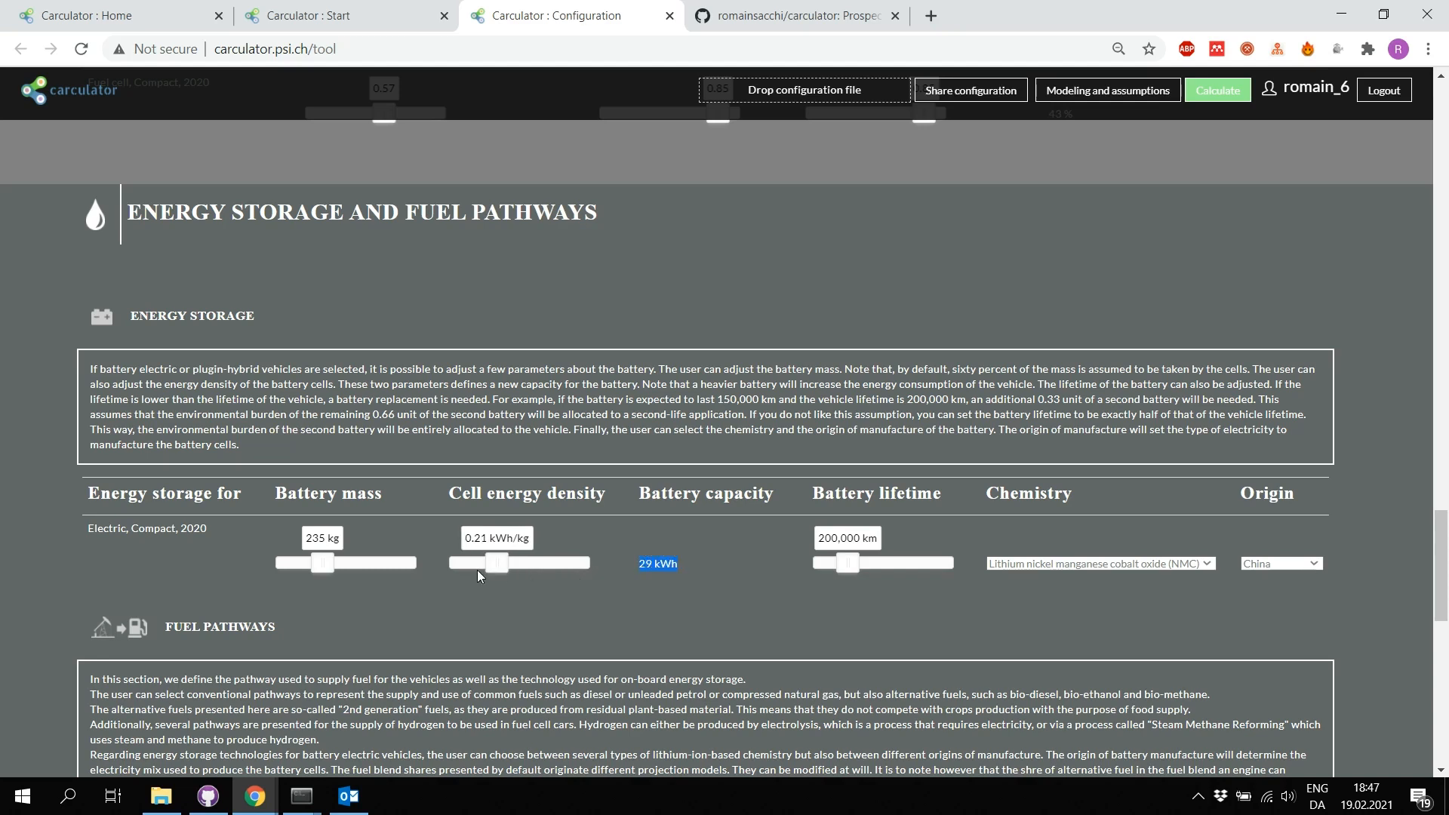
left_click_drag(492, 563, 541, 563)
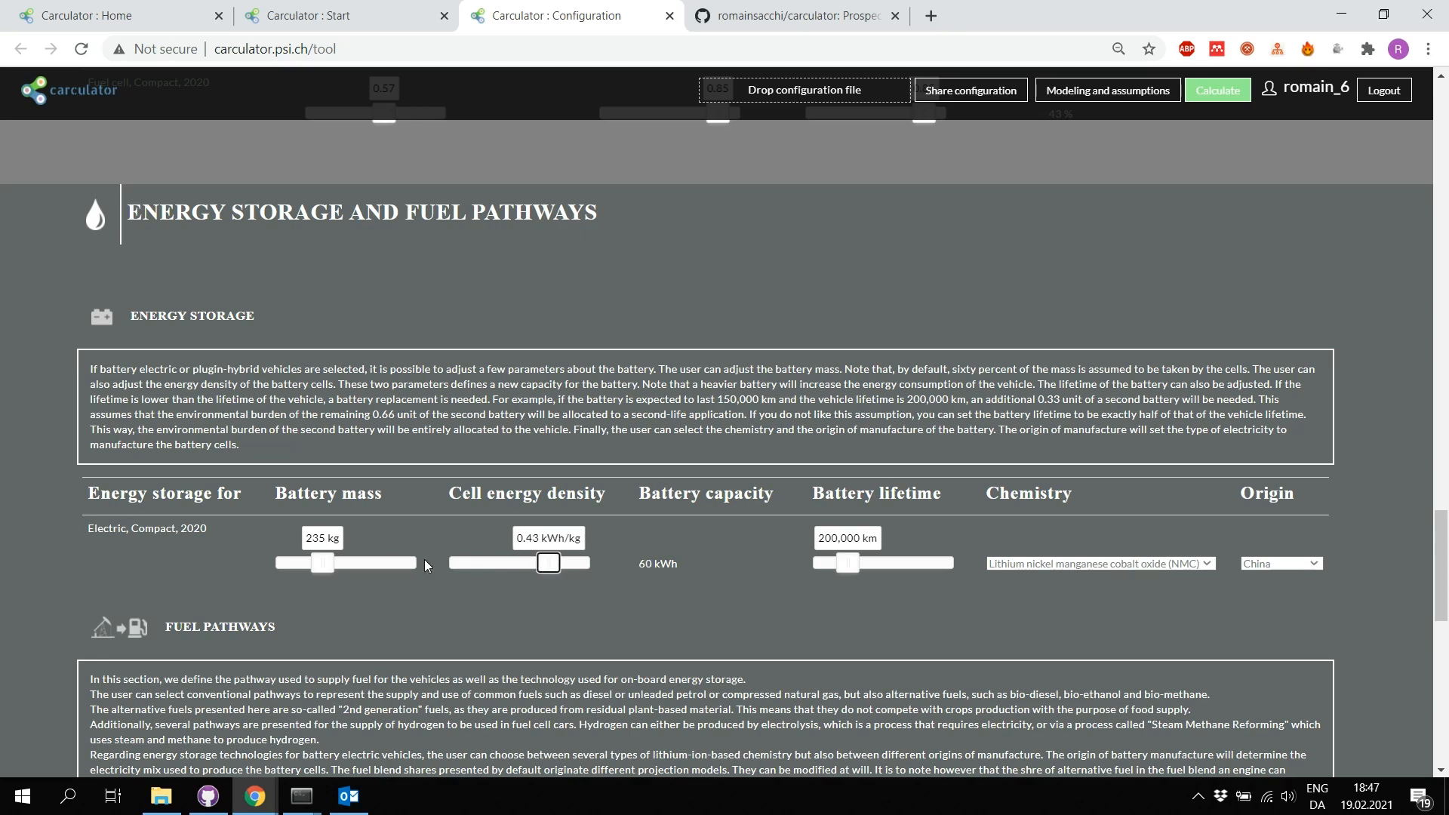
double_click(643, 565)
left_click_drag(542, 566, 509, 566)
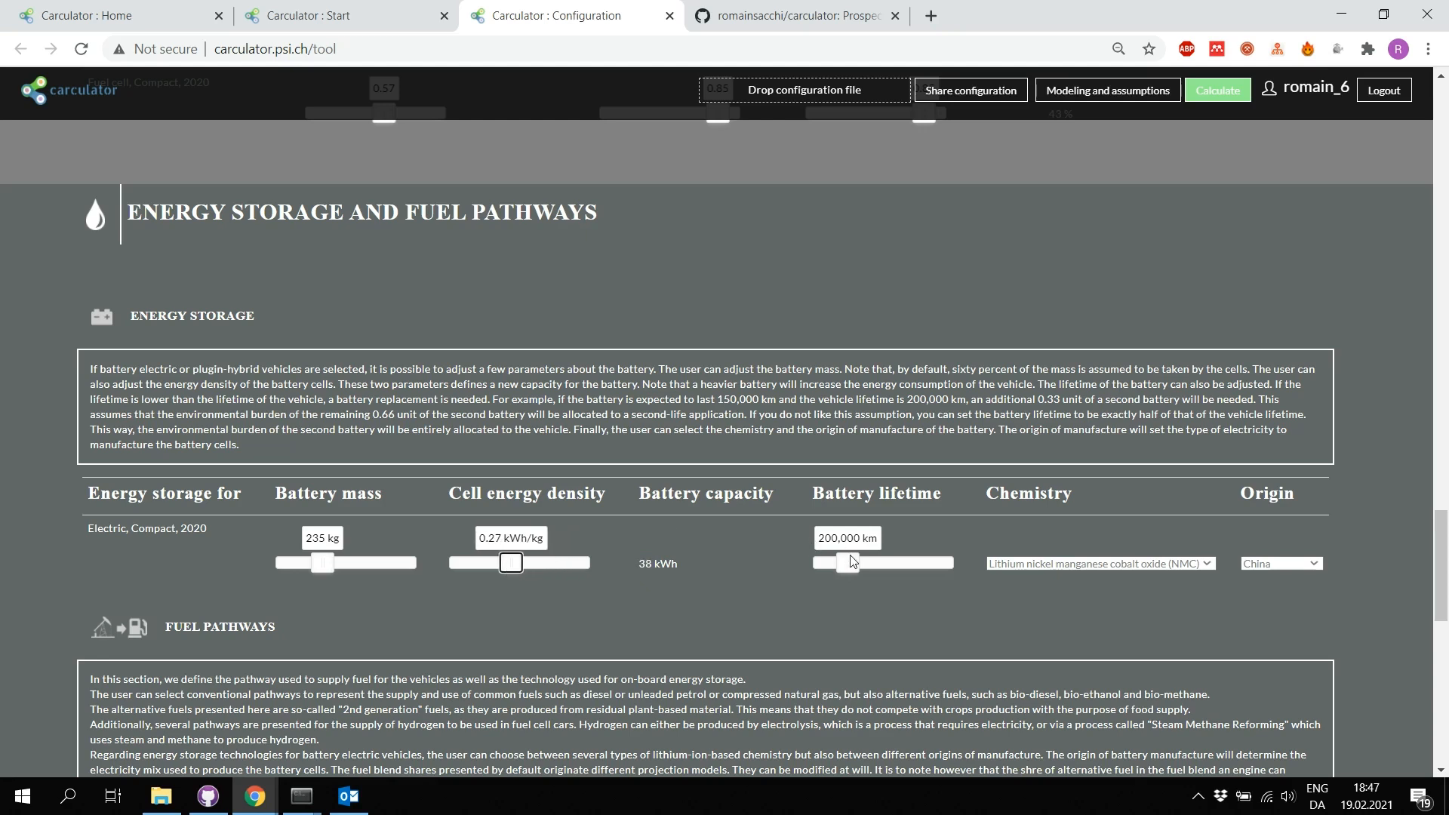
Step: Try a battery lifetime of 220,000 km and review the battery chemistry and manufacturing origin options
left_click_drag(848, 560, 855, 562)
left_click(1010, 564)
left_click(1009, 564)
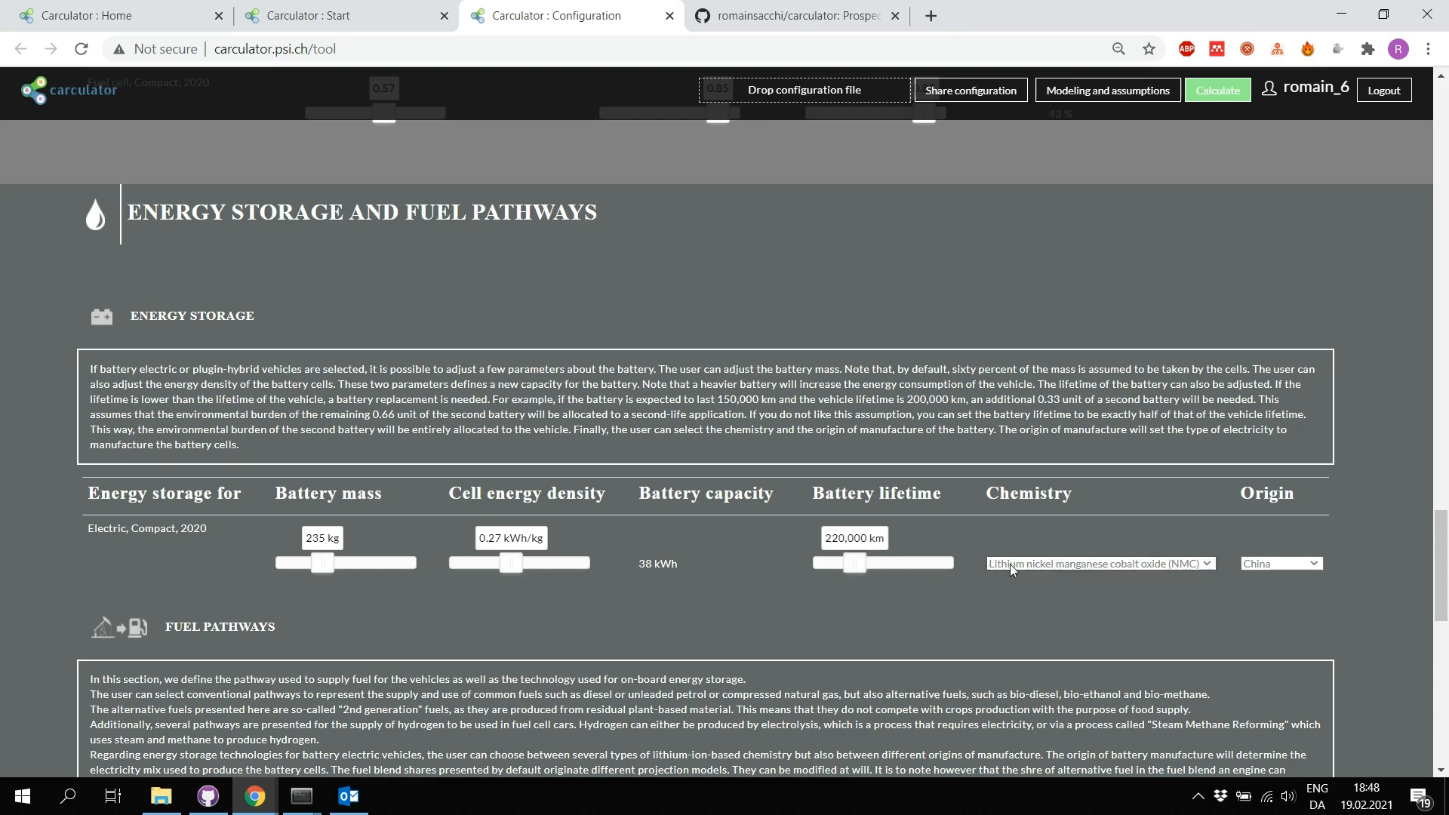
left_click(1252, 563)
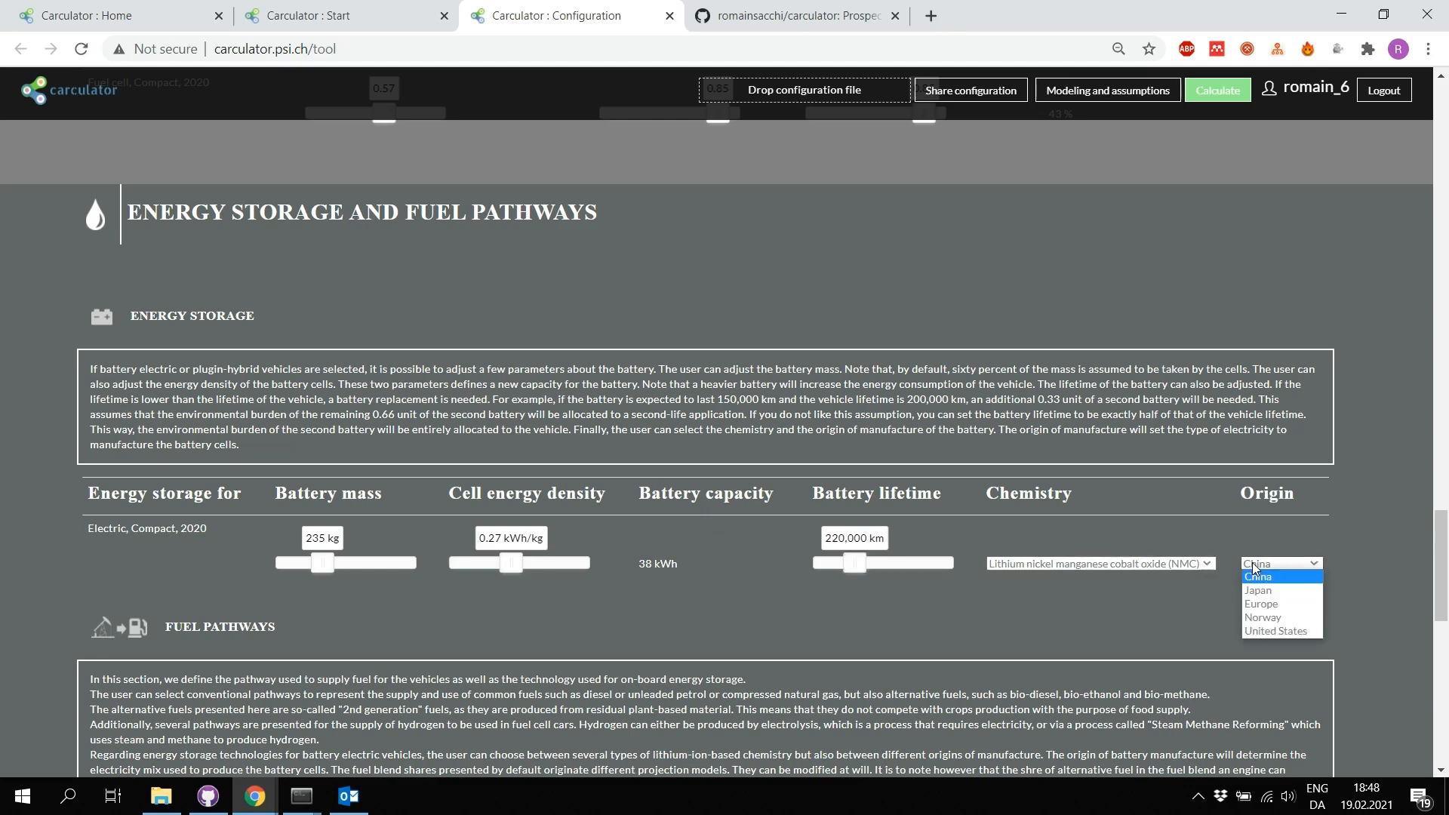
left_click(1252, 564)
left_click(1252, 564)
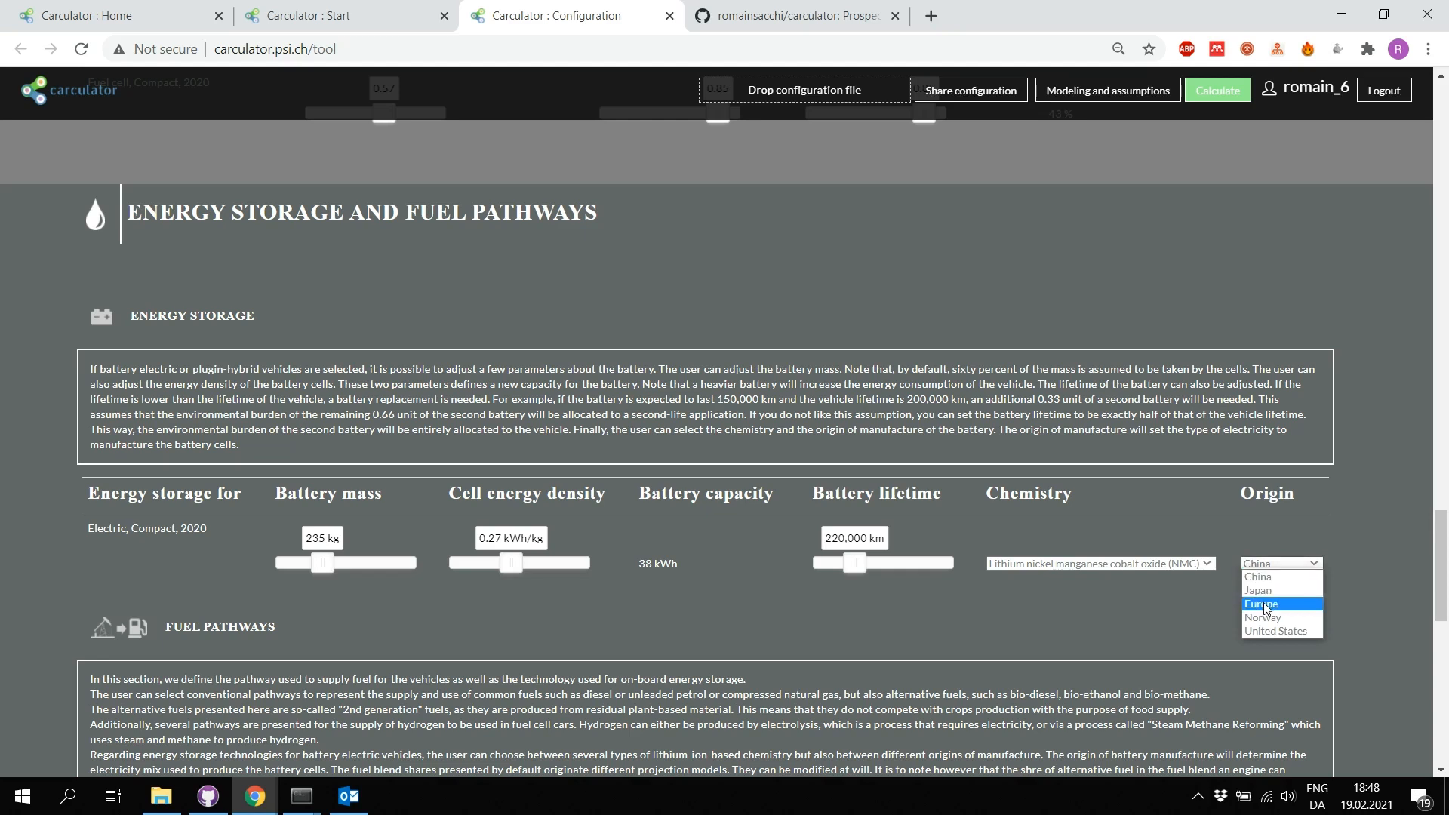
left_click(1228, 604)
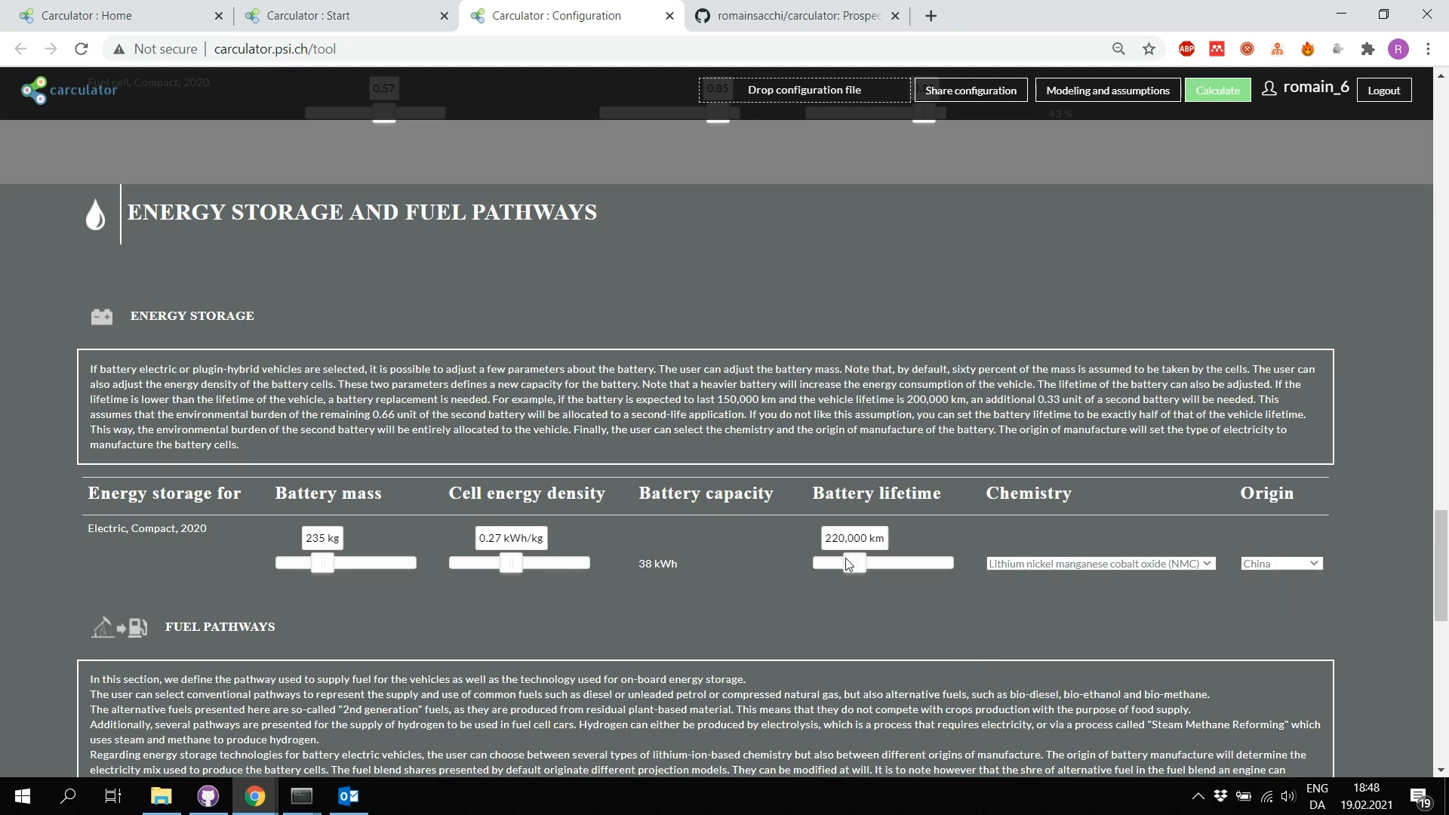
Step: Try a battery lifetime of 180,000 km and compare it with the vehicle's total mileage
left_click_drag(846, 563, 835, 563)
scroll(859, 601, "up", 12)
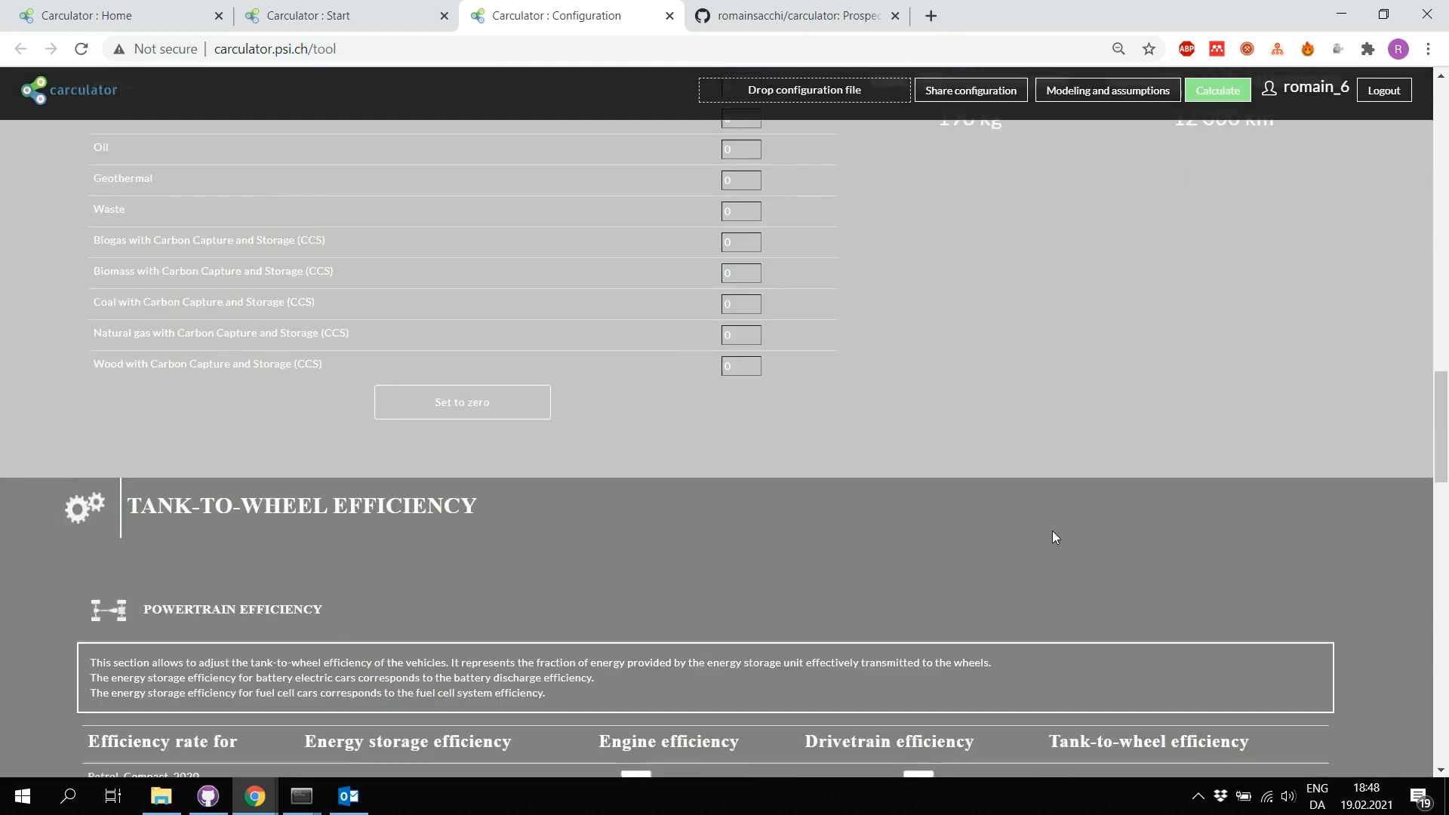
scroll(1055, 535, "up", 6)
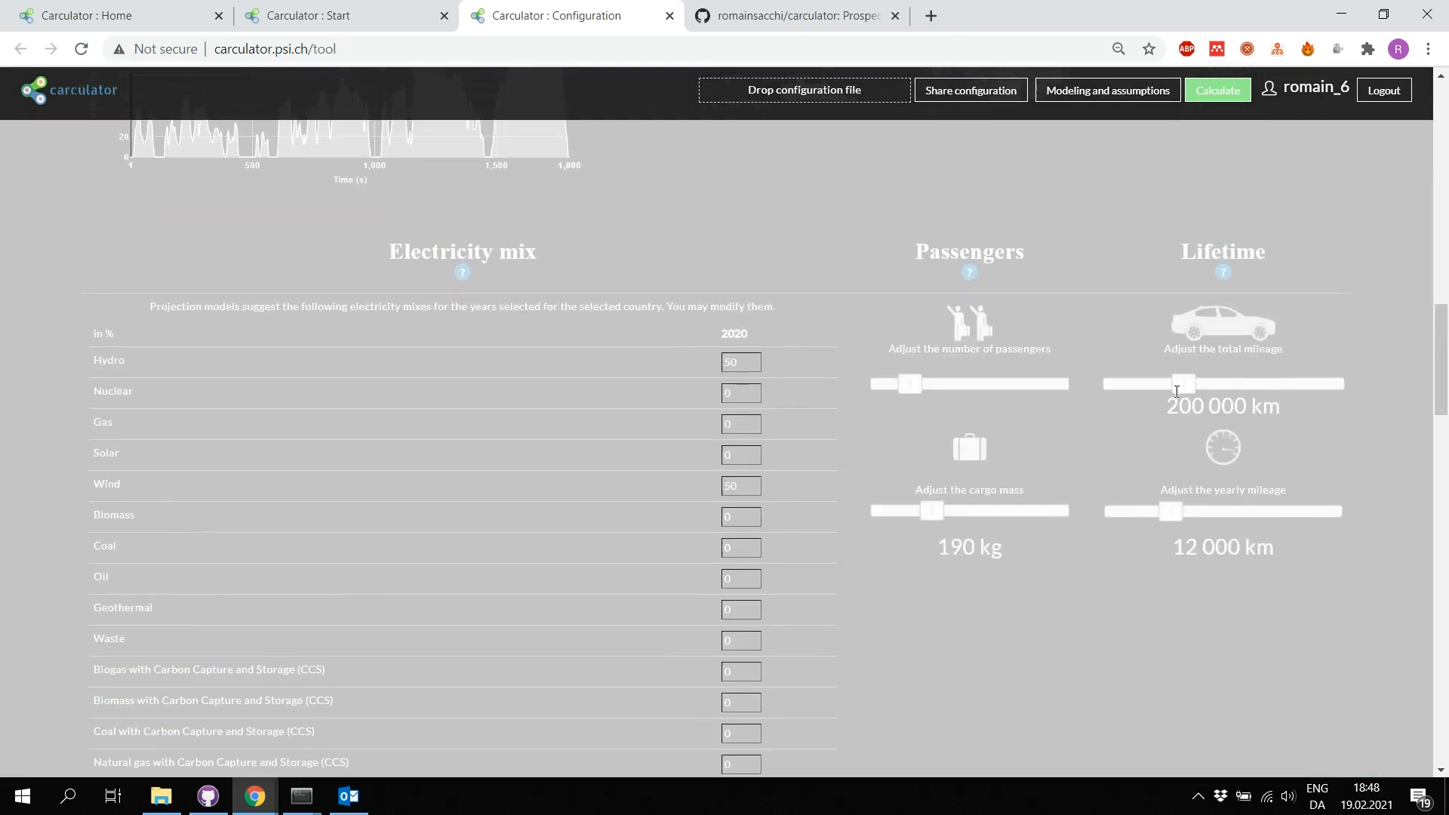
scroll(1122, 557, "down", 11)
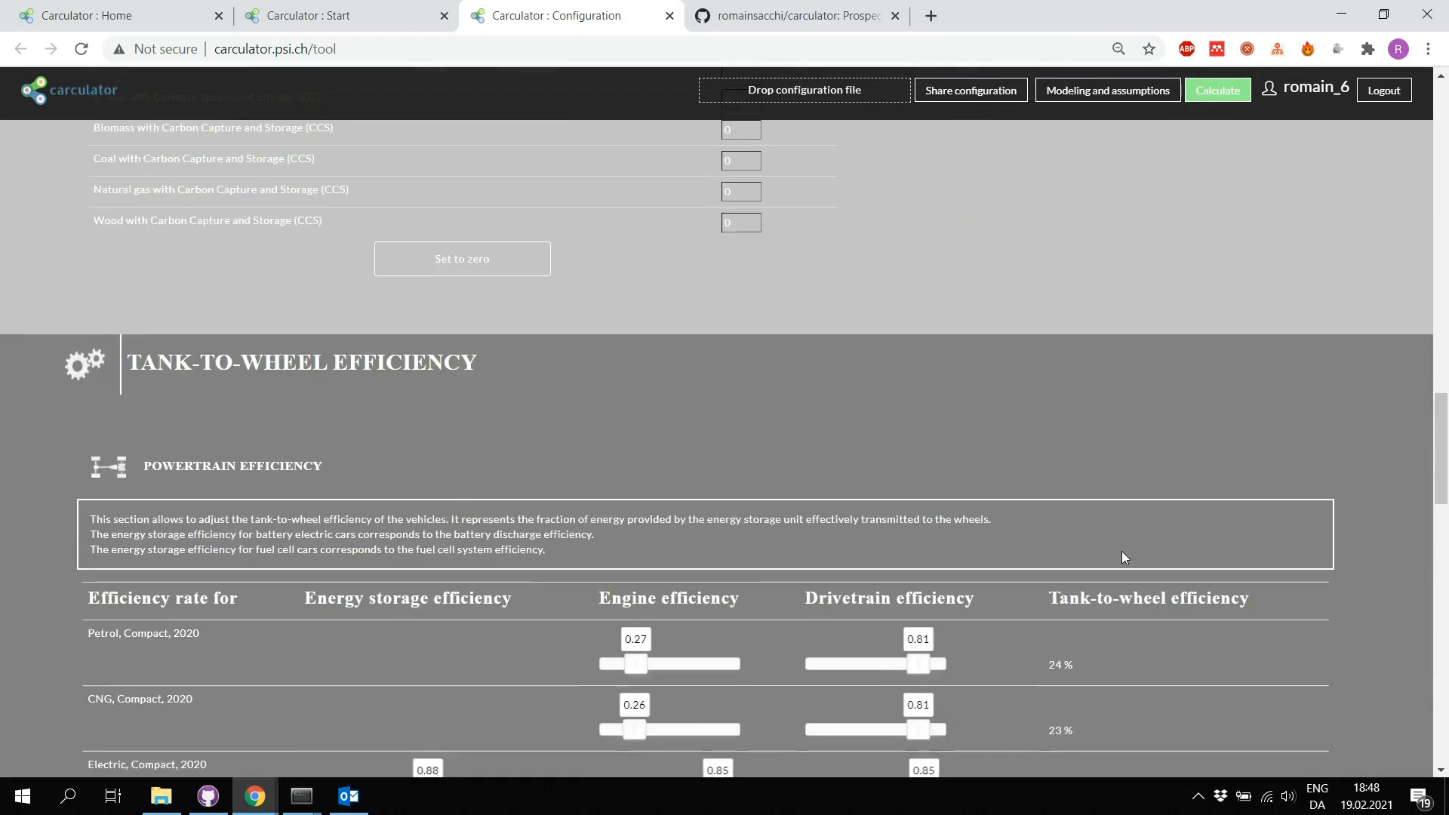
scroll(1122, 557, "down", 6)
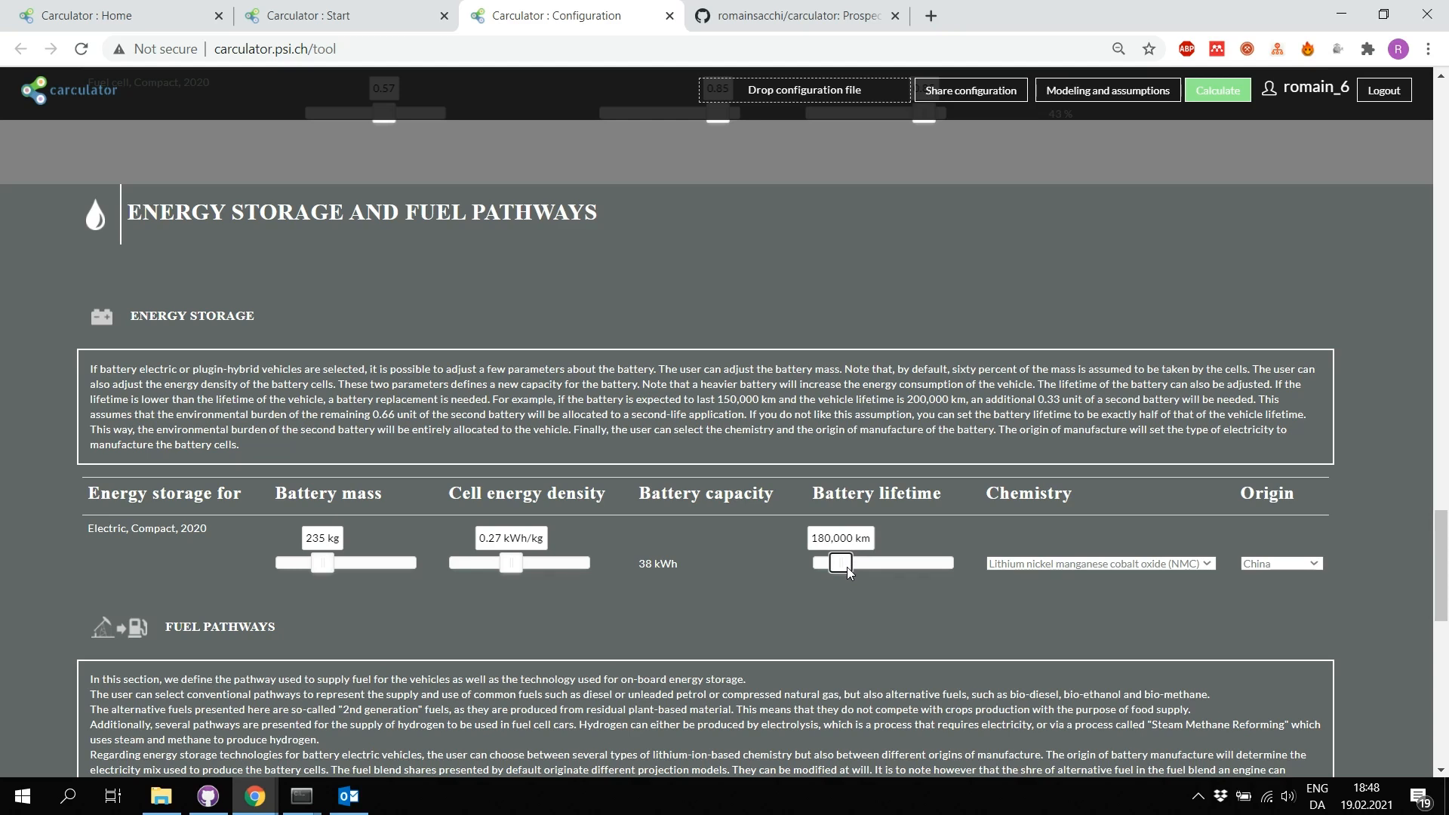
Step: Set the battery lifetime to 100,000 km and check it against the vehicle's total mileage
left_click_drag(850, 571, 812, 568)
scroll(830, 573, "up", 7)
scroll(843, 572, "up", 10)
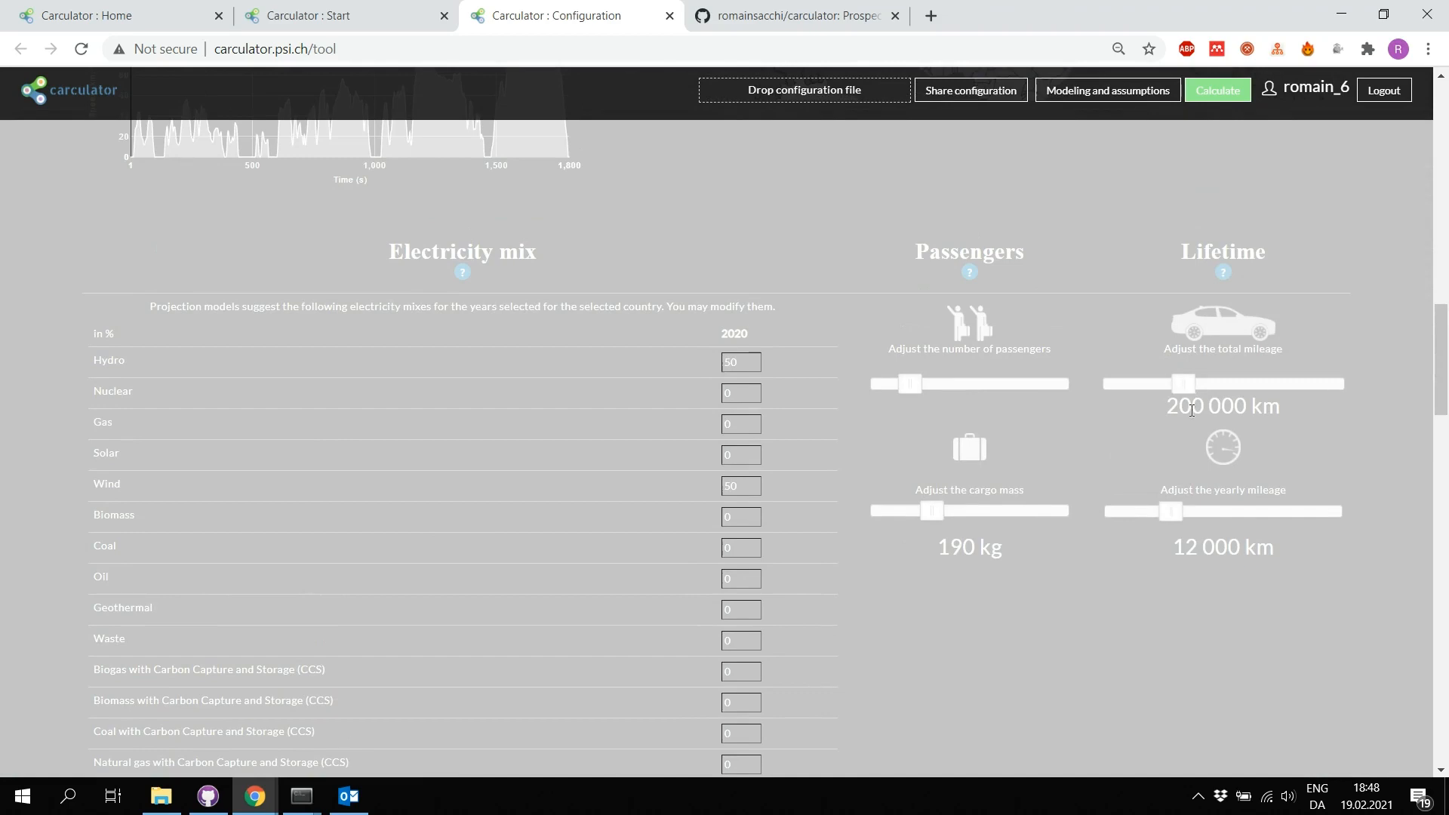
scroll(1050, 546, "down", 15)
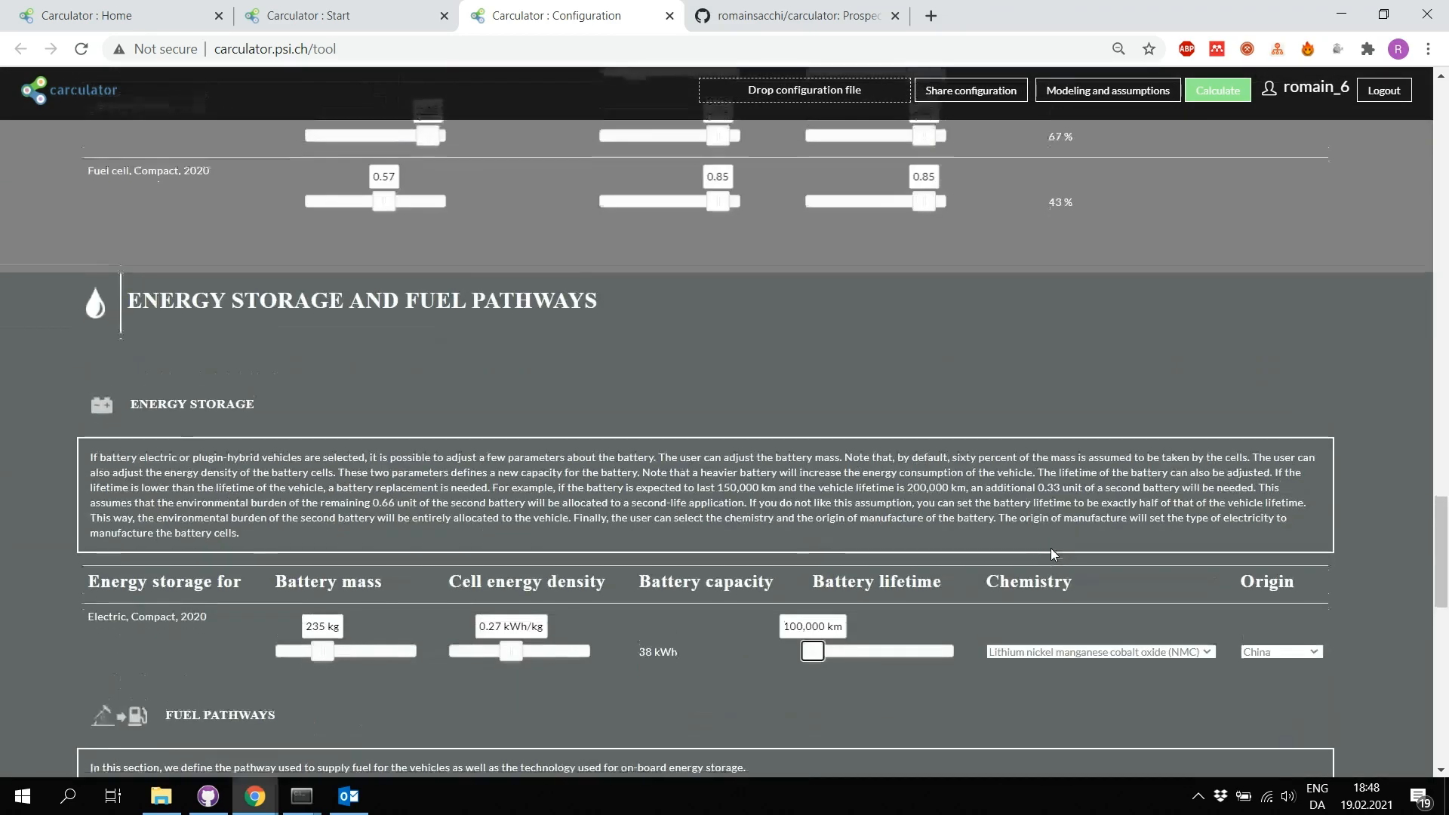
scroll(1054, 553, "down", 4)
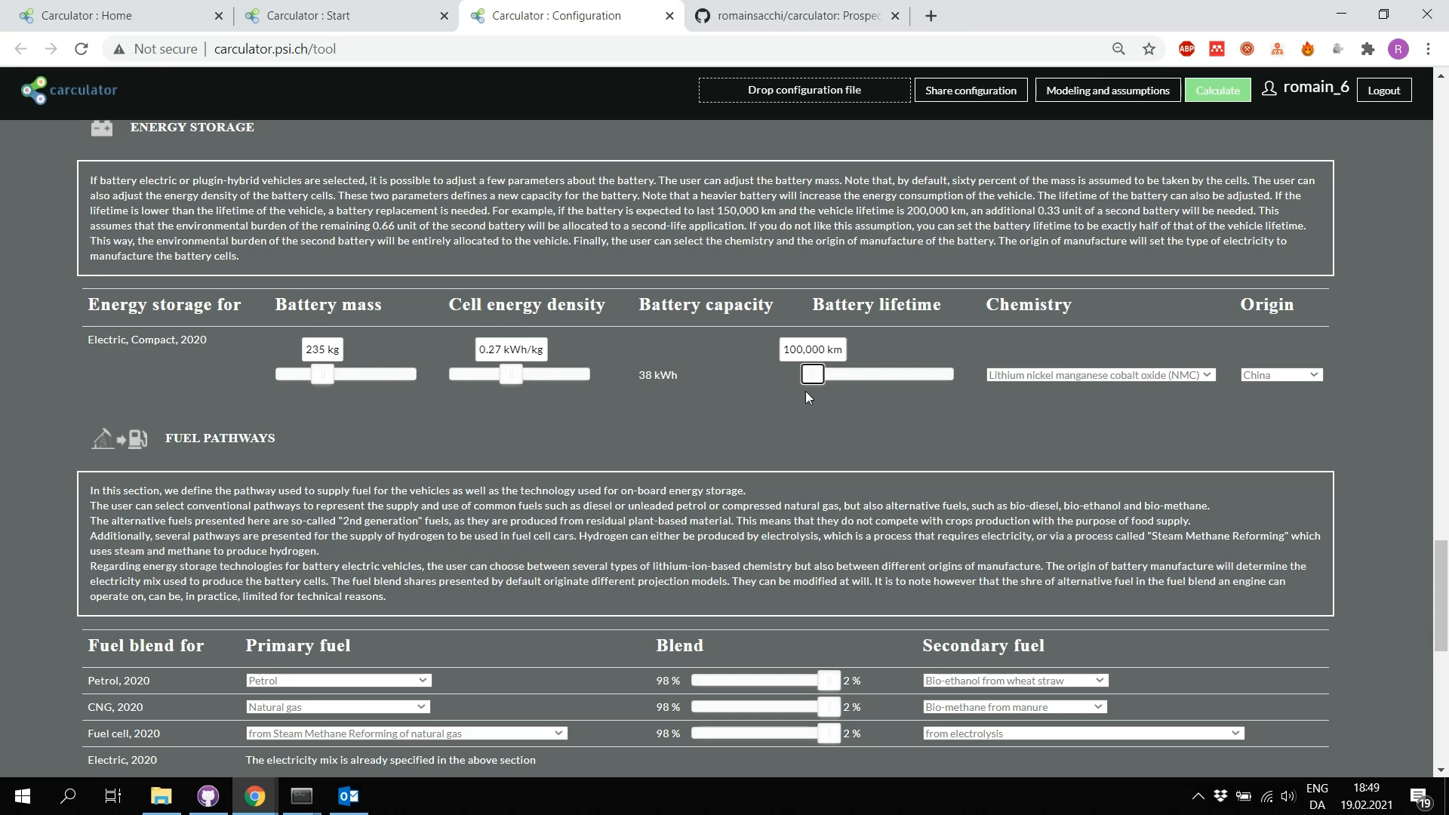
Step: Review the primary fuel options for the 2020 petrol car's fuel blend
scroll(704, 447, "down", 3)
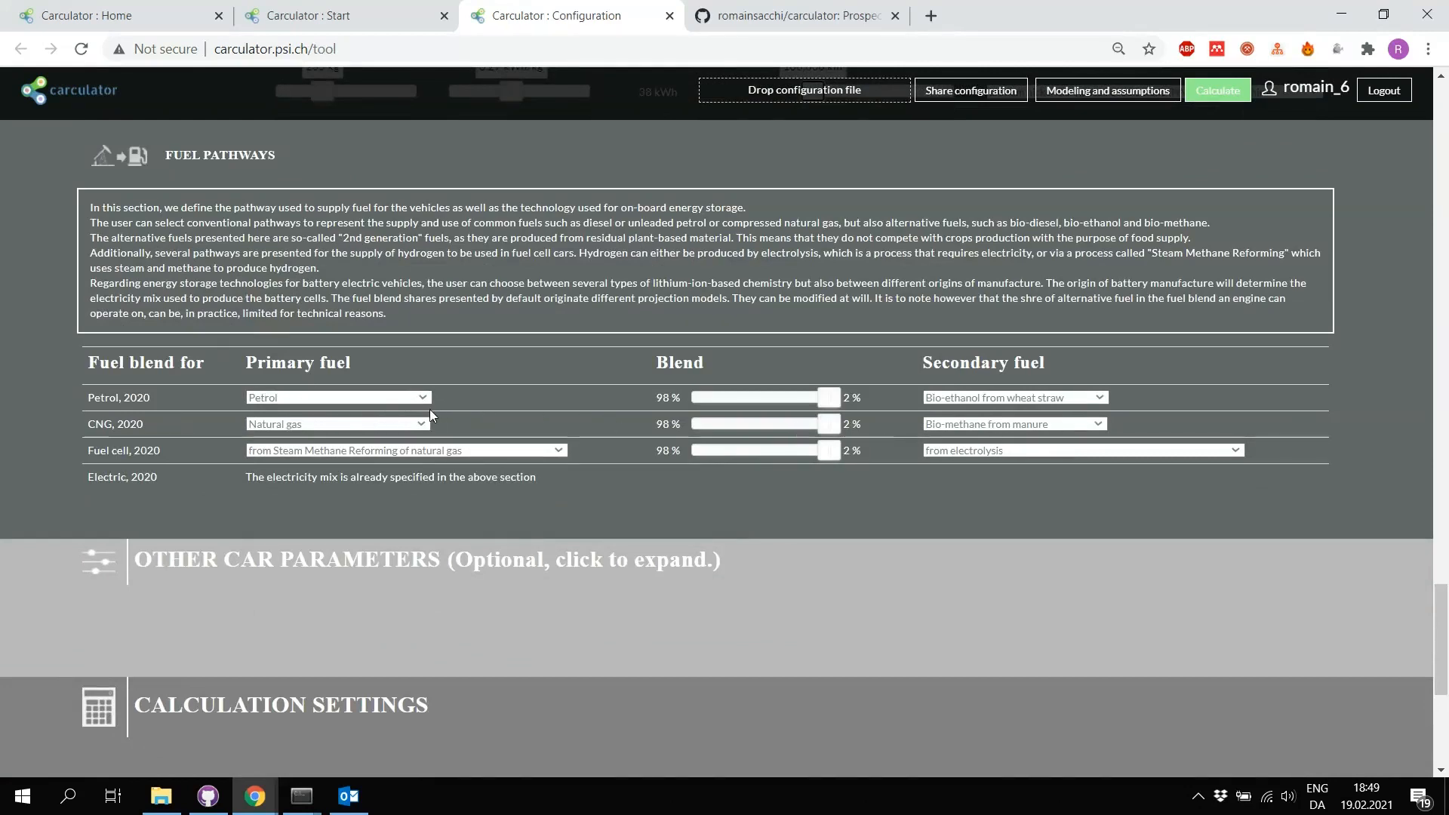
left_click(409, 398)
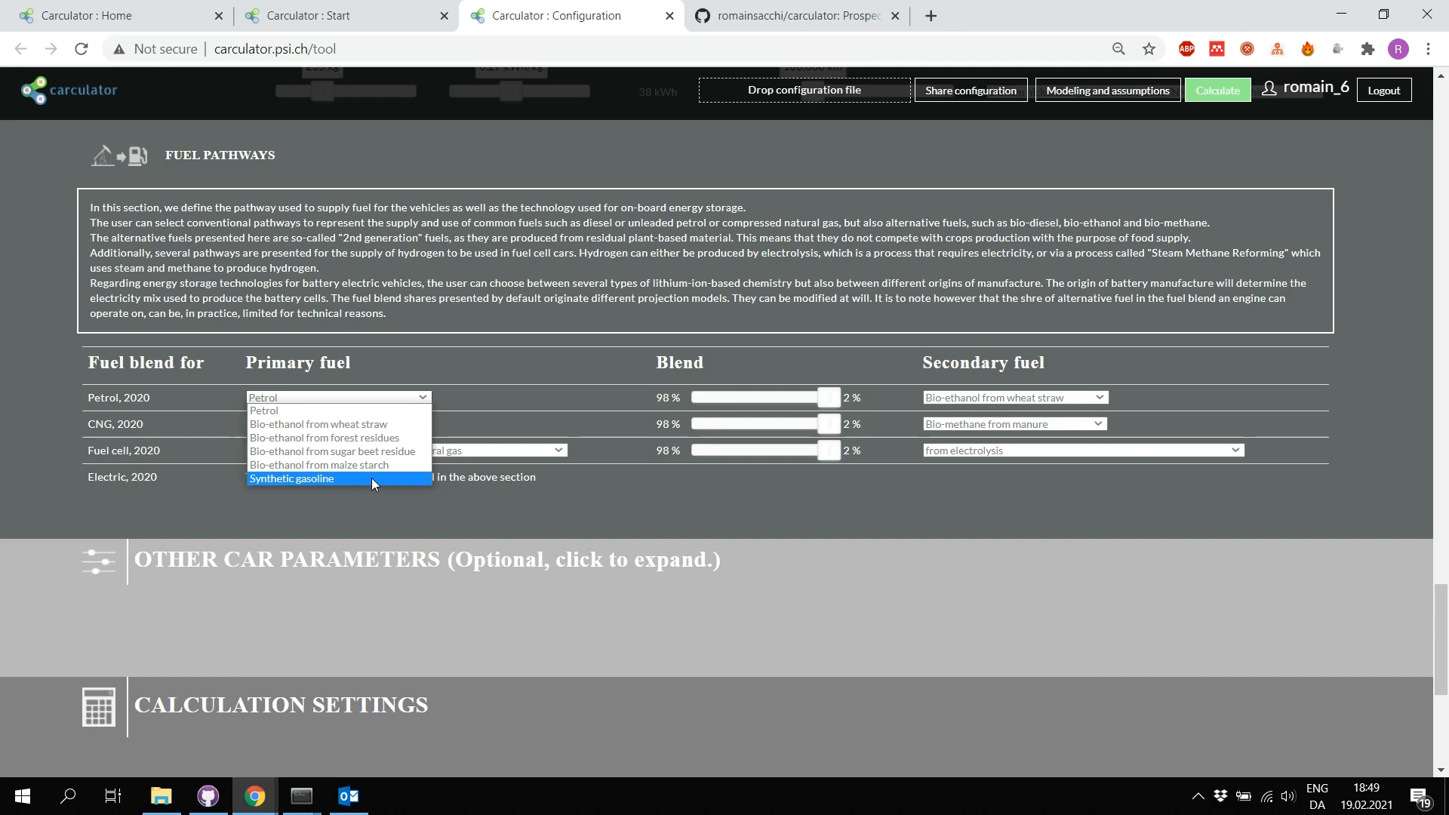
left_click(542, 391)
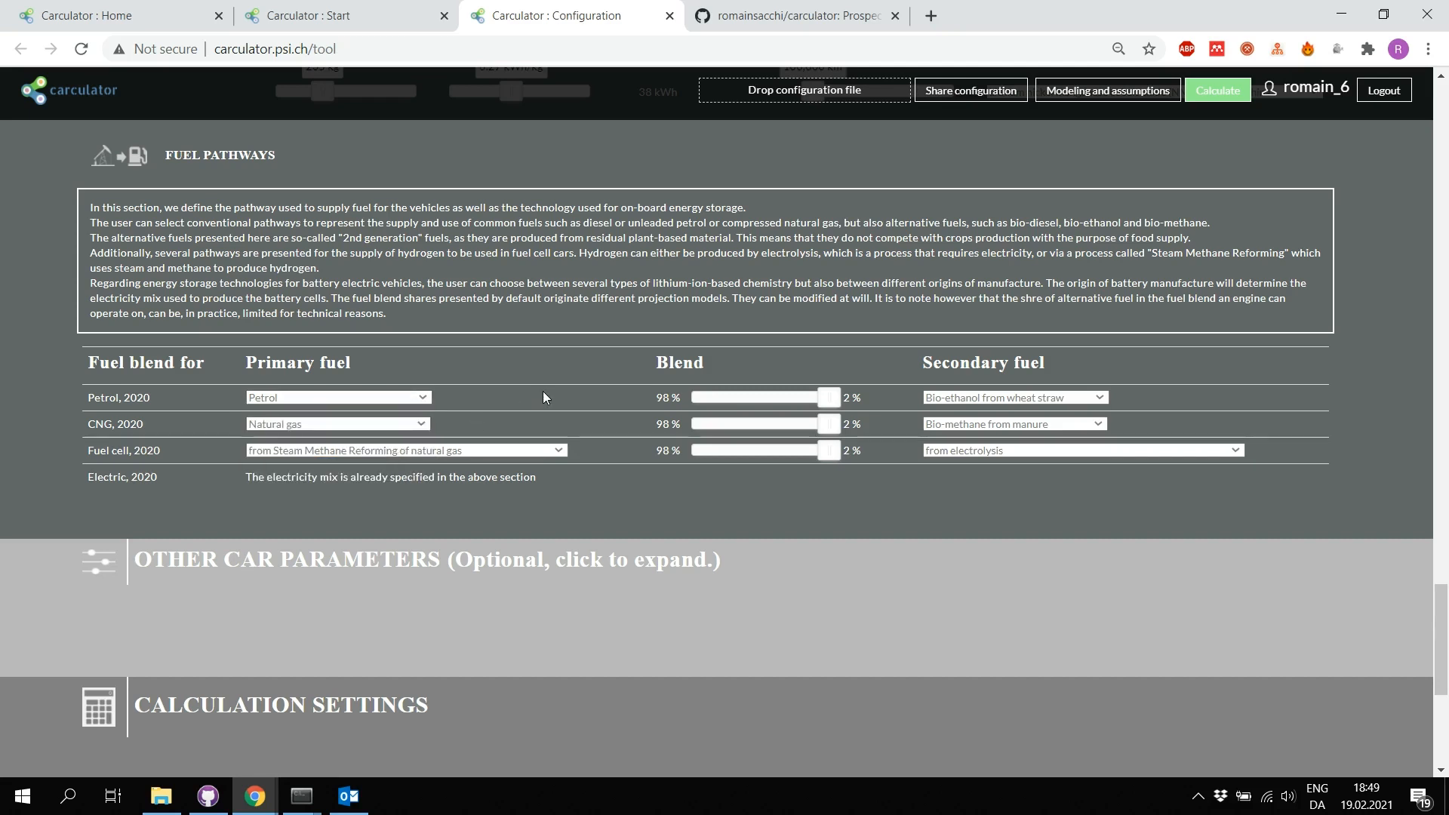
Step: Review the primary fuel options for the 2020 CNG car and set the 2020 fuel cell car's primary fuel to electrolysis
left_click(397, 423)
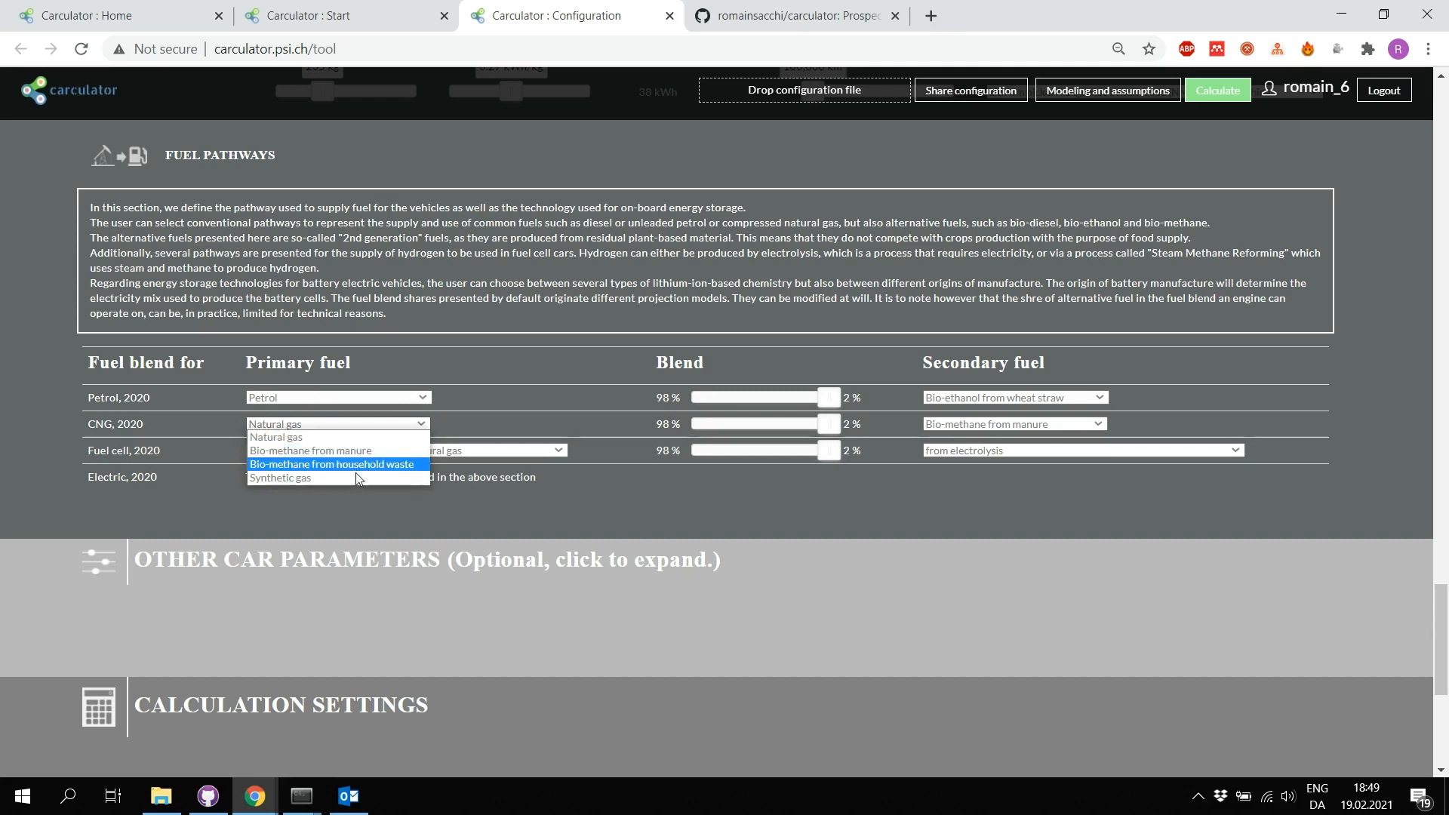
left_click(495, 423)
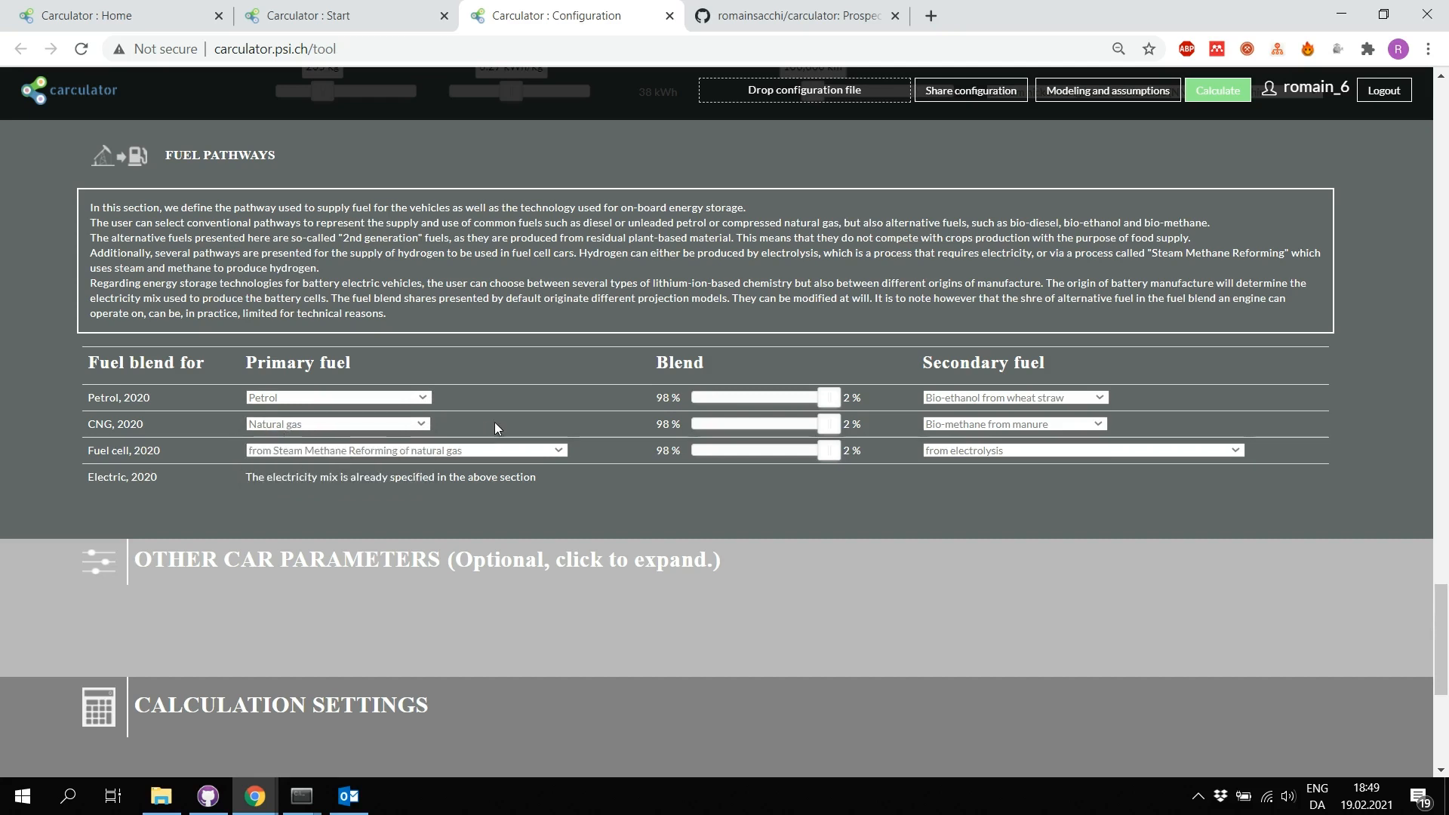
left_click(421, 453)
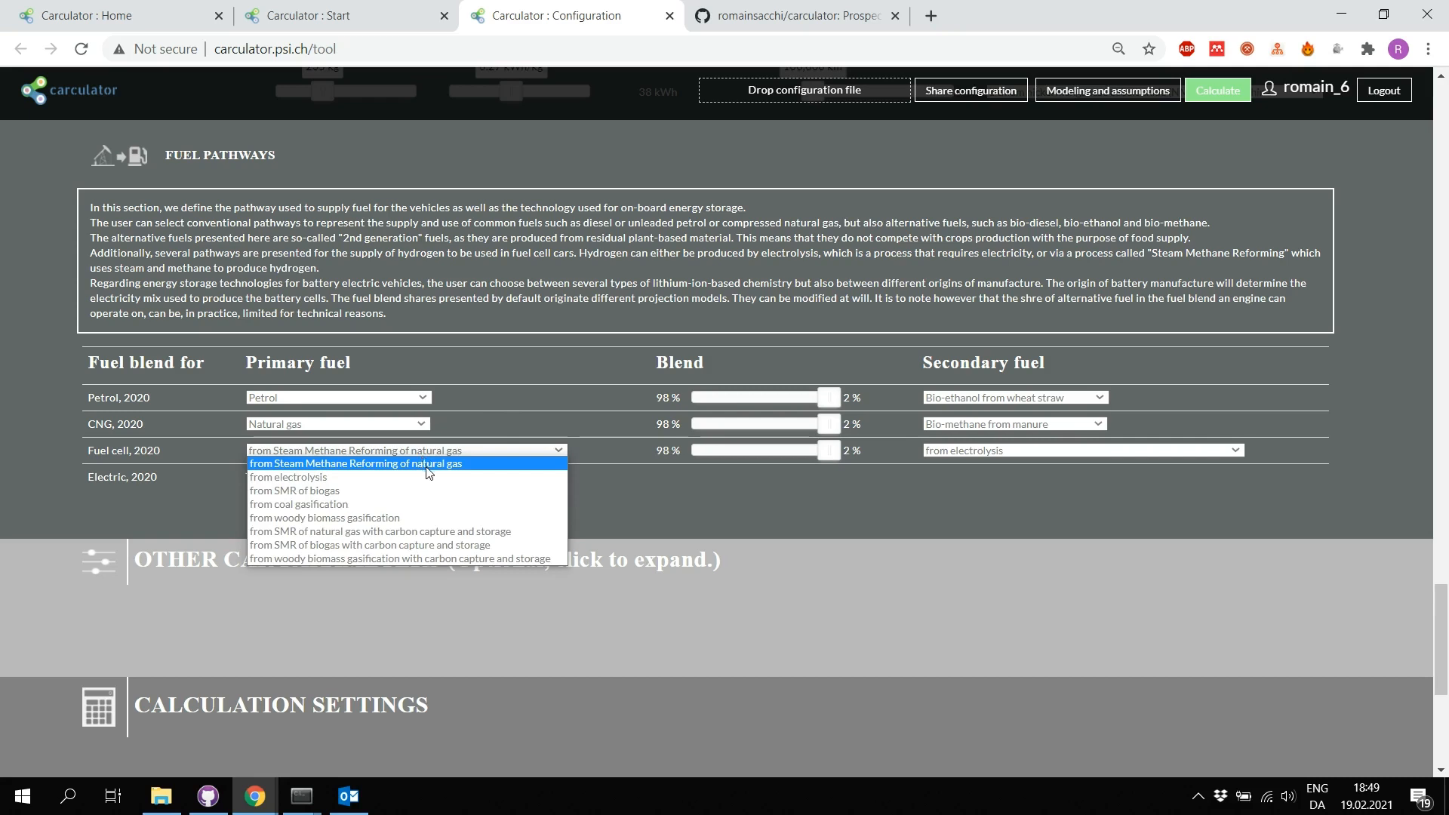
left_click(414, 483)
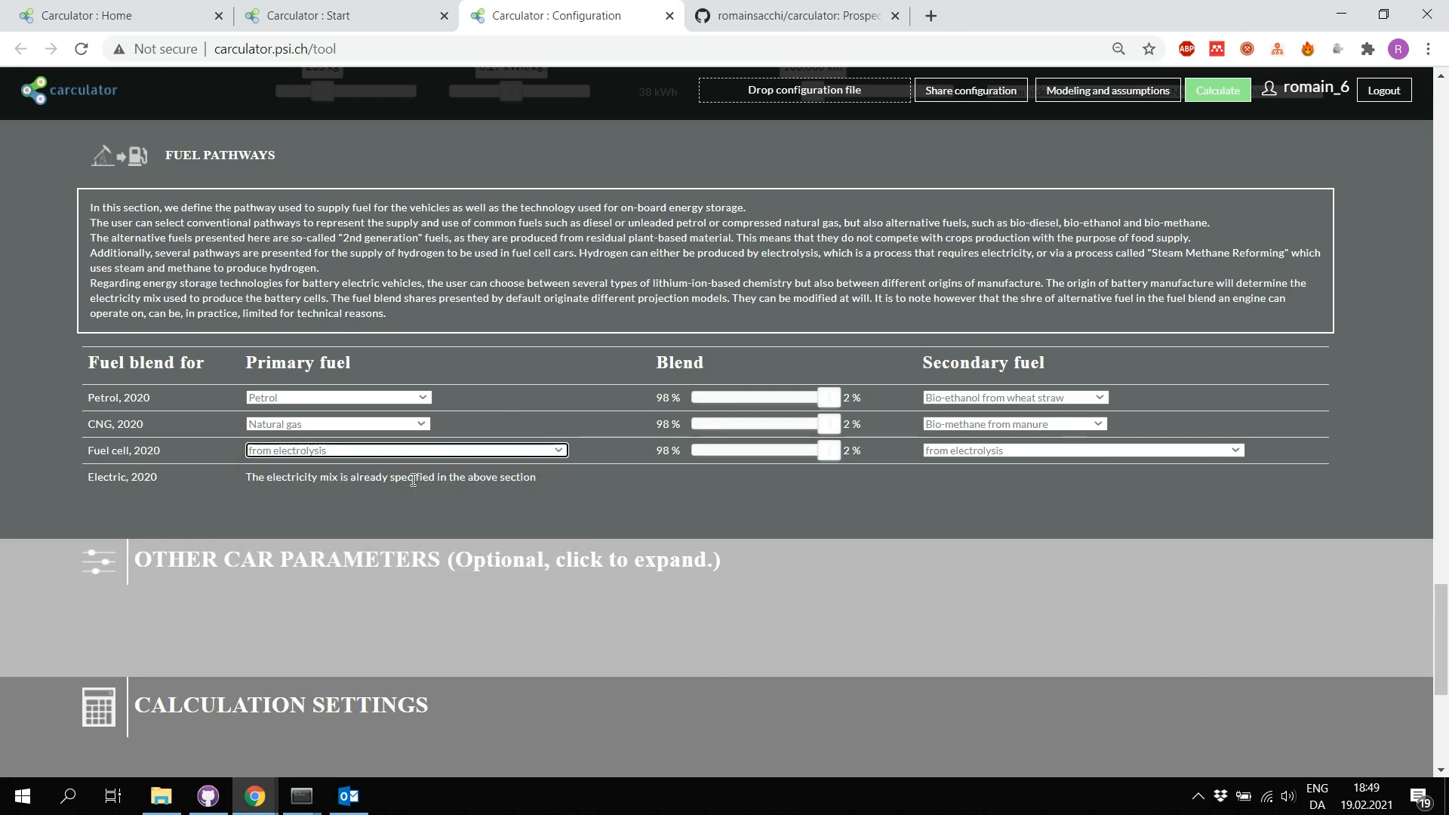
Step: Review the other primary hydrogen sources for the fuel cell car and try to run the calculation
left_click(431, 451)
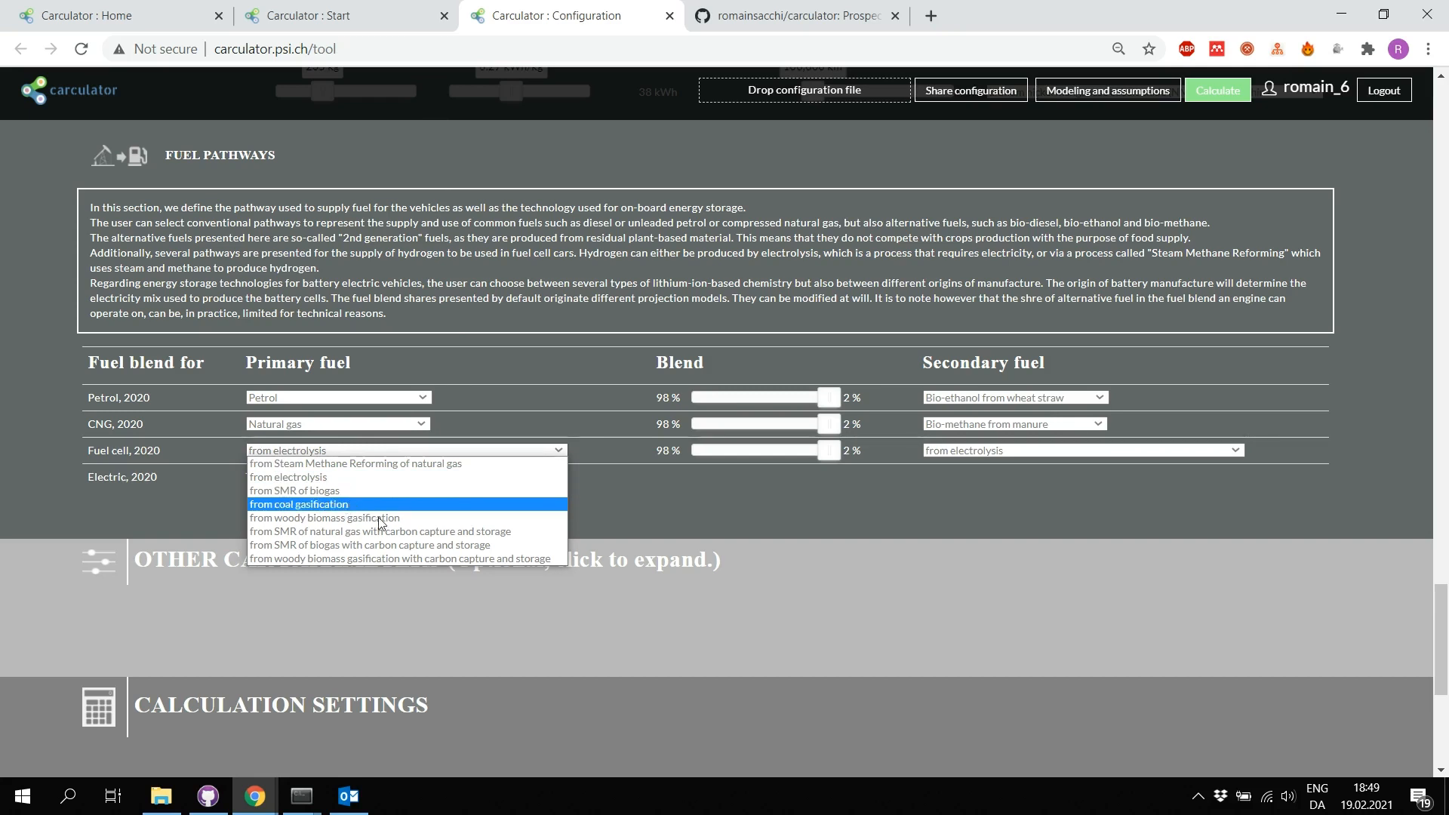
left_click(646, 513)
scroll(673, 514, "down", 3)
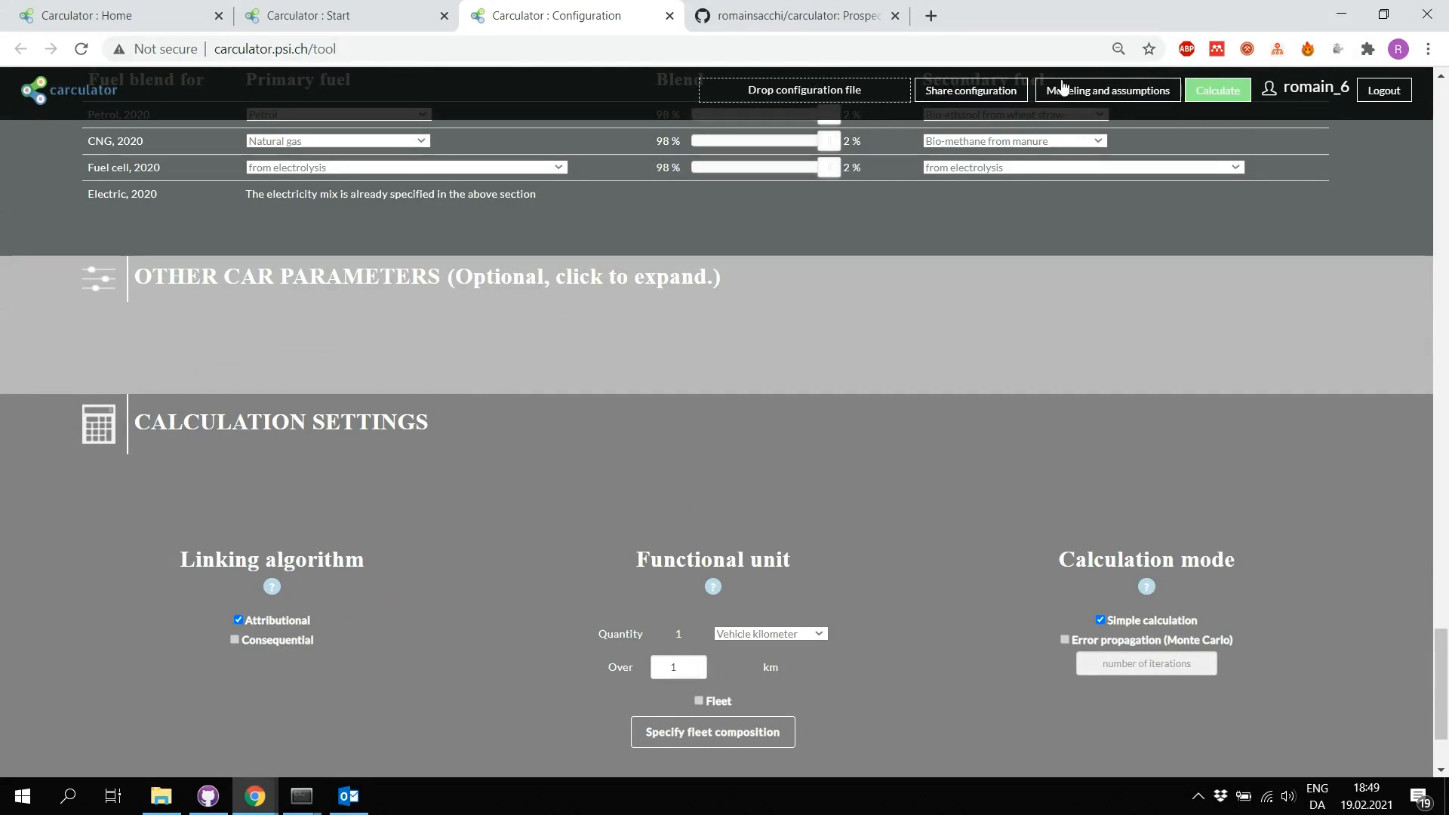
left_click(1193, 93)
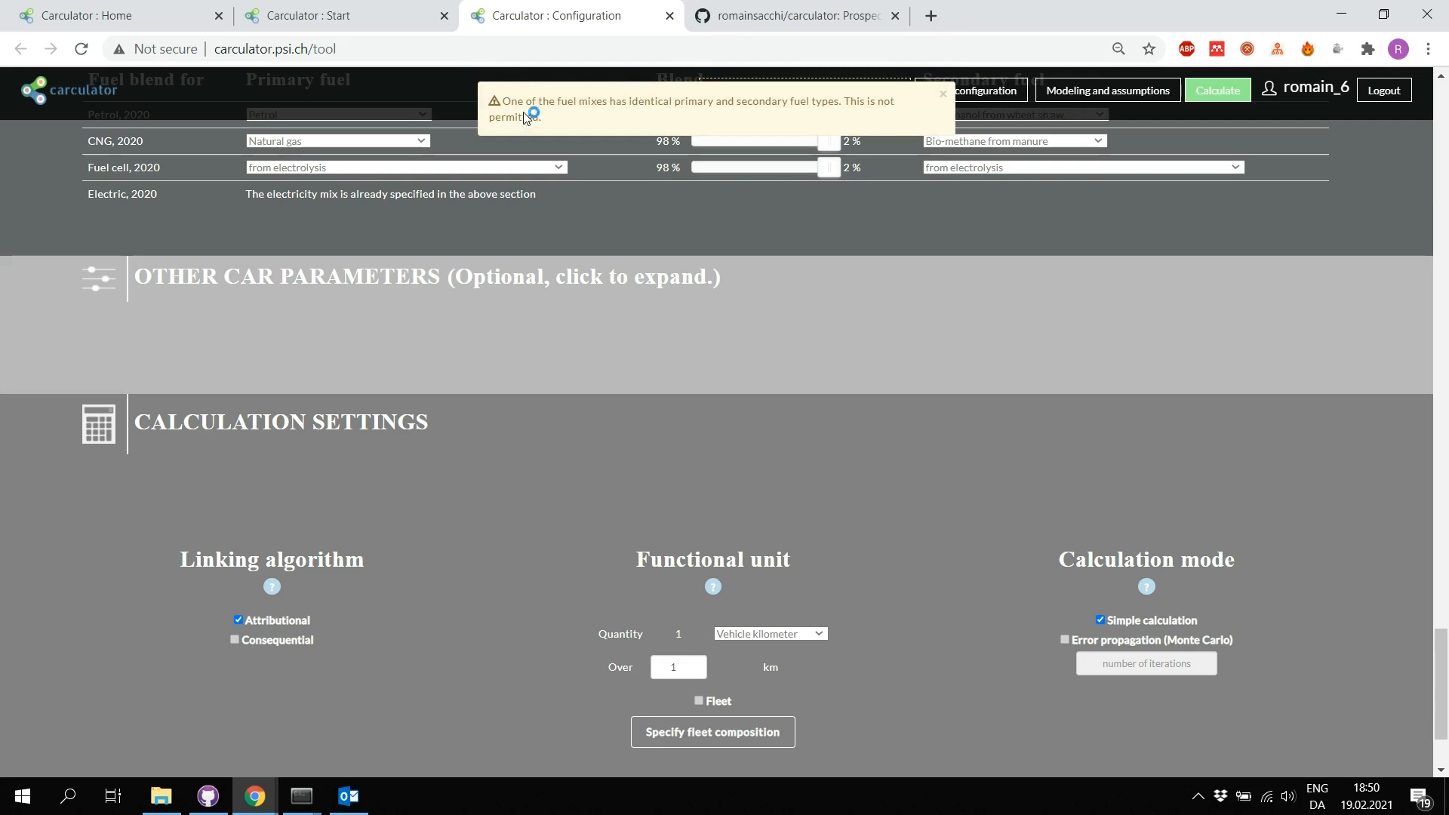
Step: Set the fuel cell car's secondary fuel to SMR of biogas with a 100 % primary blend, and start the calculation
scroll(453, 332, "up", 2)
scroll(440, 332, "up", 1)
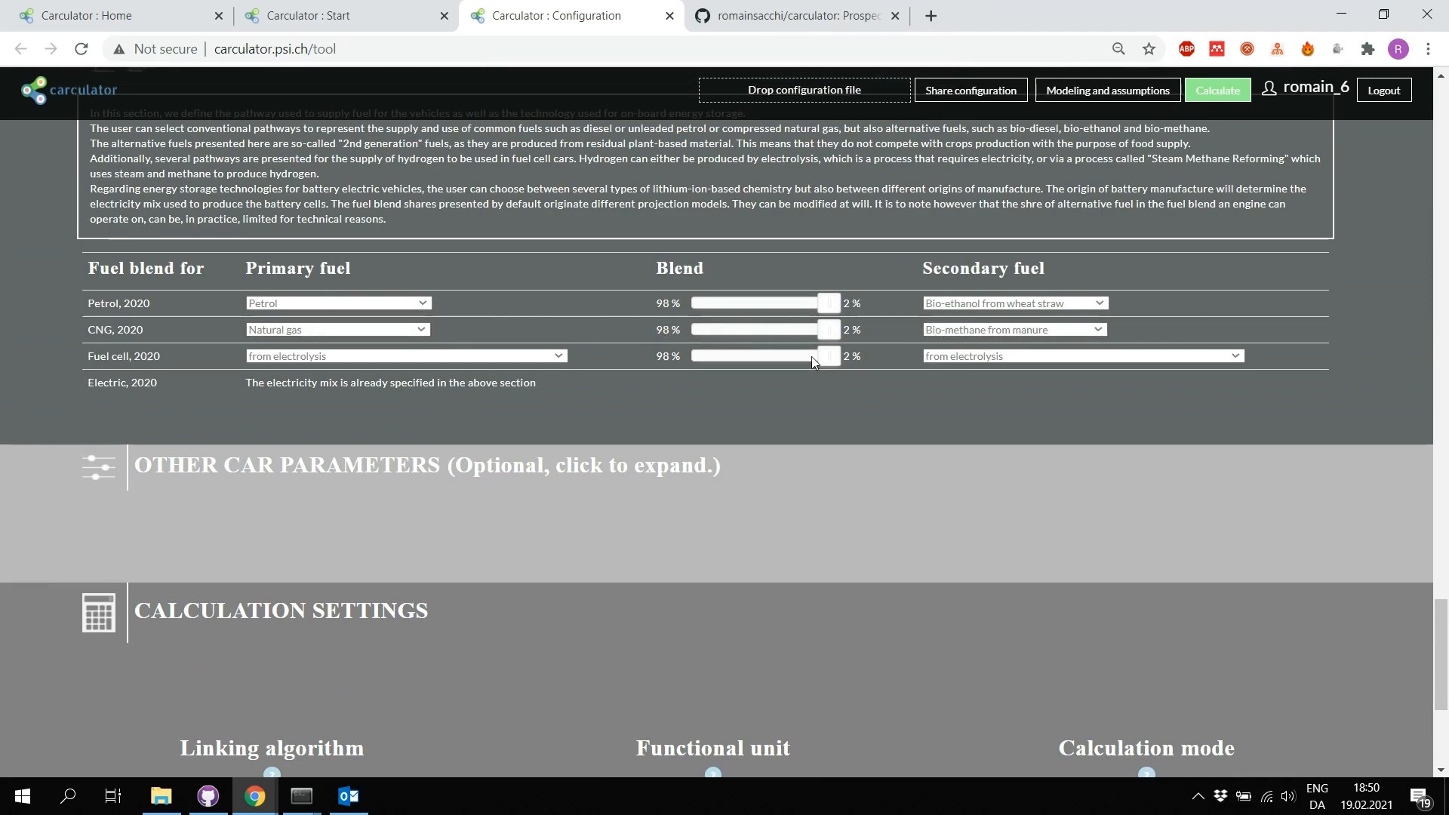
left_click(954, 358)
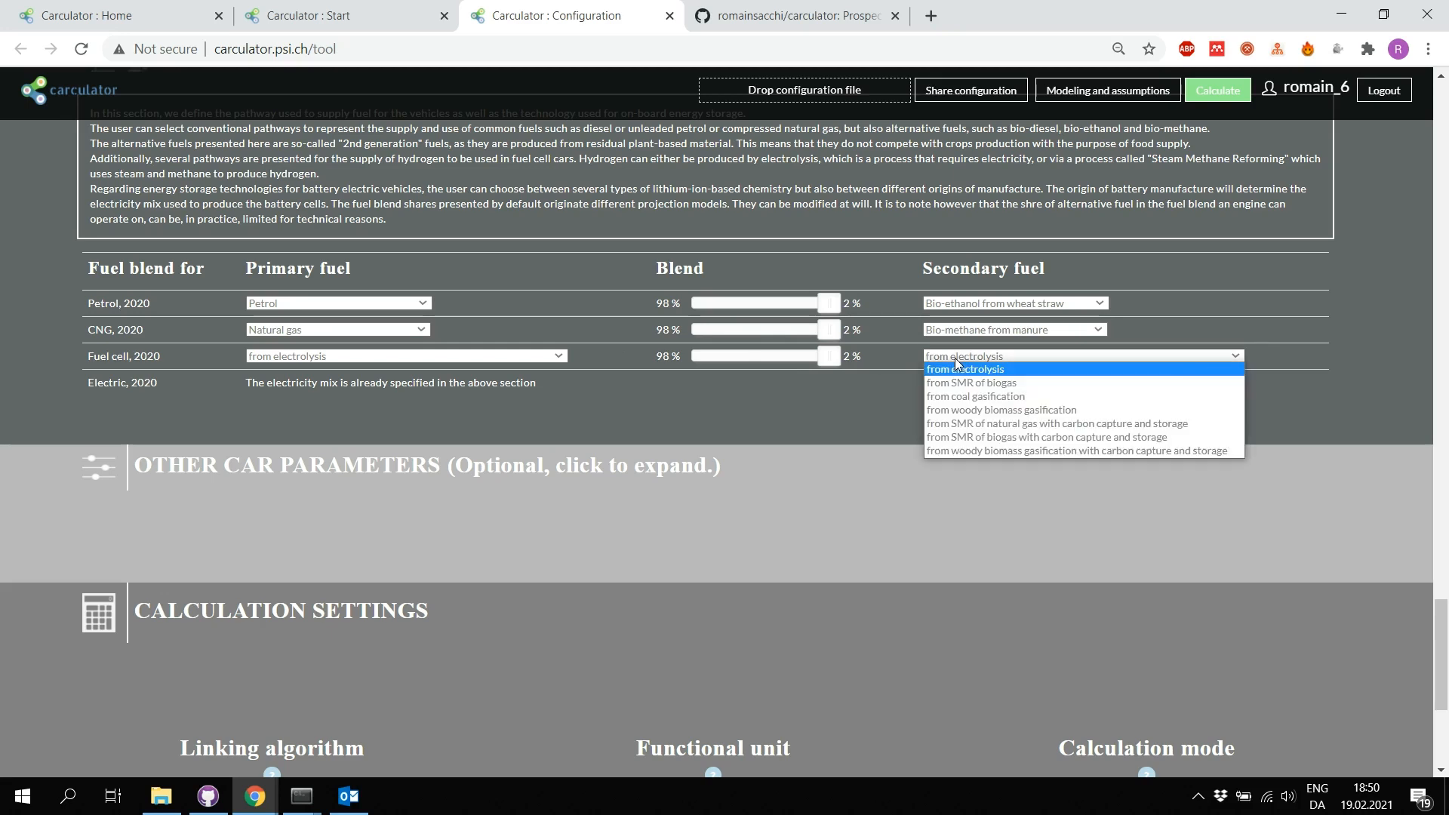
left_click(957, 386)
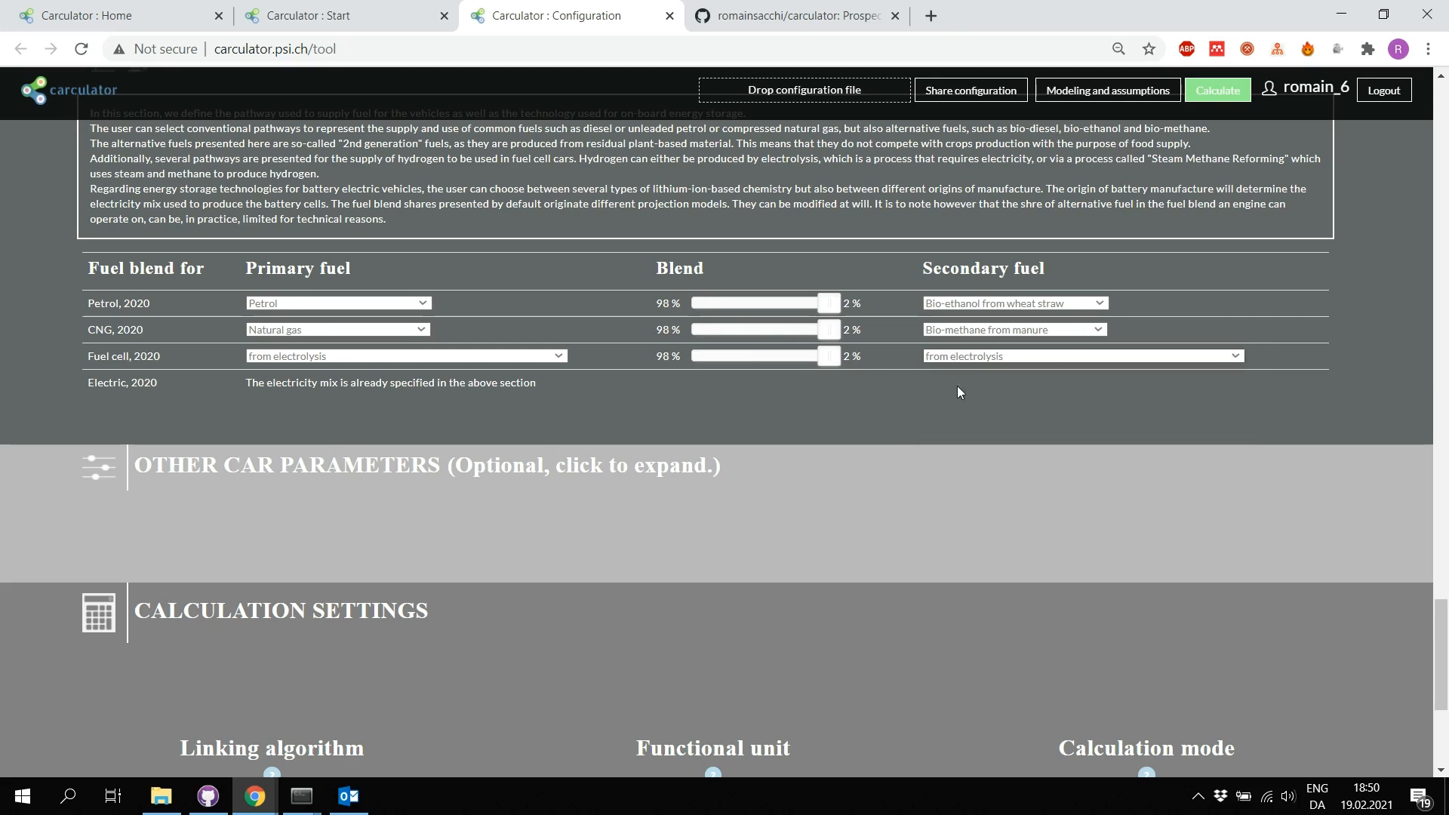
left_click_drag(827, 358, 869, 359)
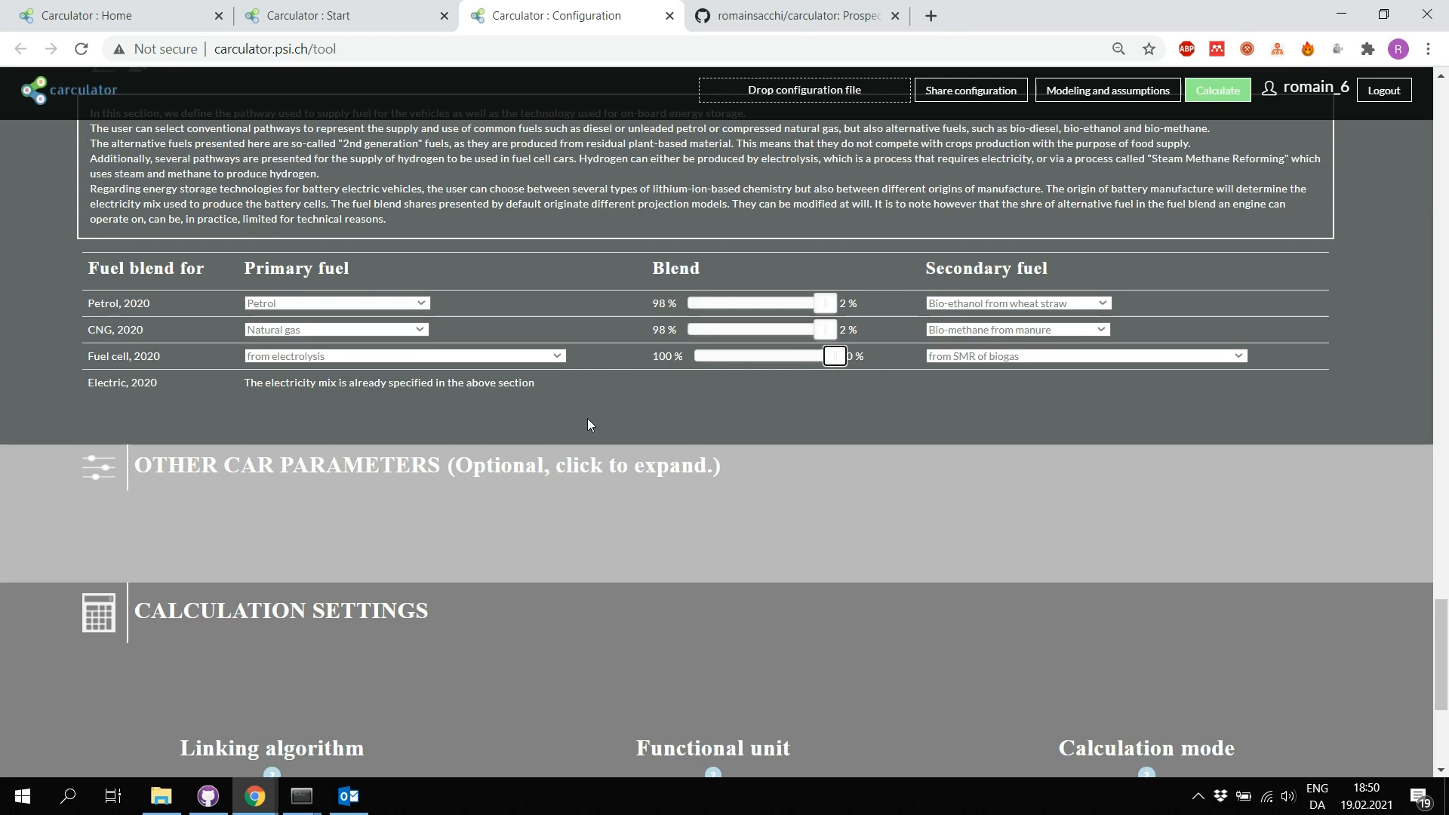
left_click(1217, 90)
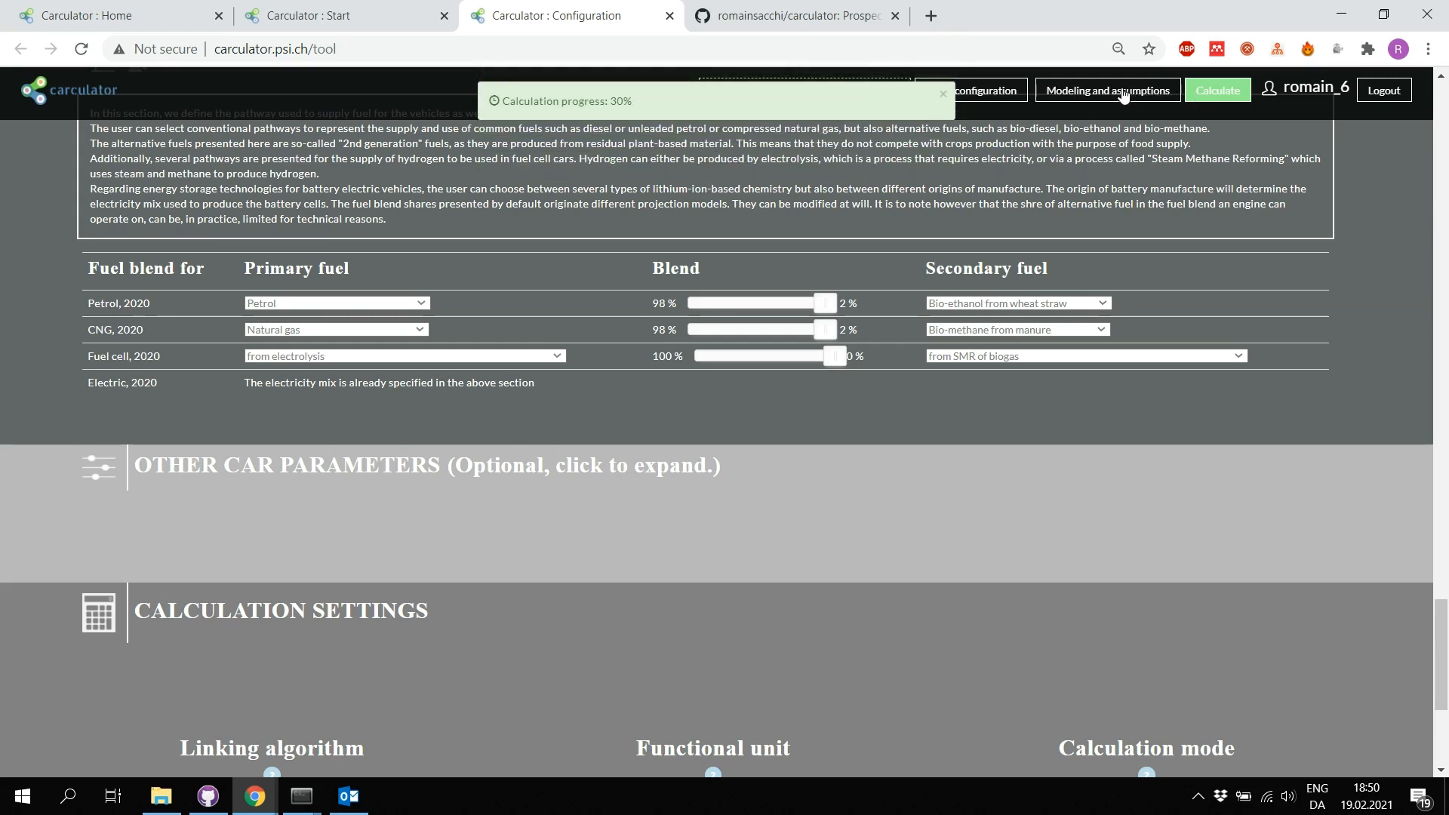
Step: Examine the carculator documentation on modeling assumptions, energy consumption and model structure, and return to the configuration page
left_click(1081, 94)
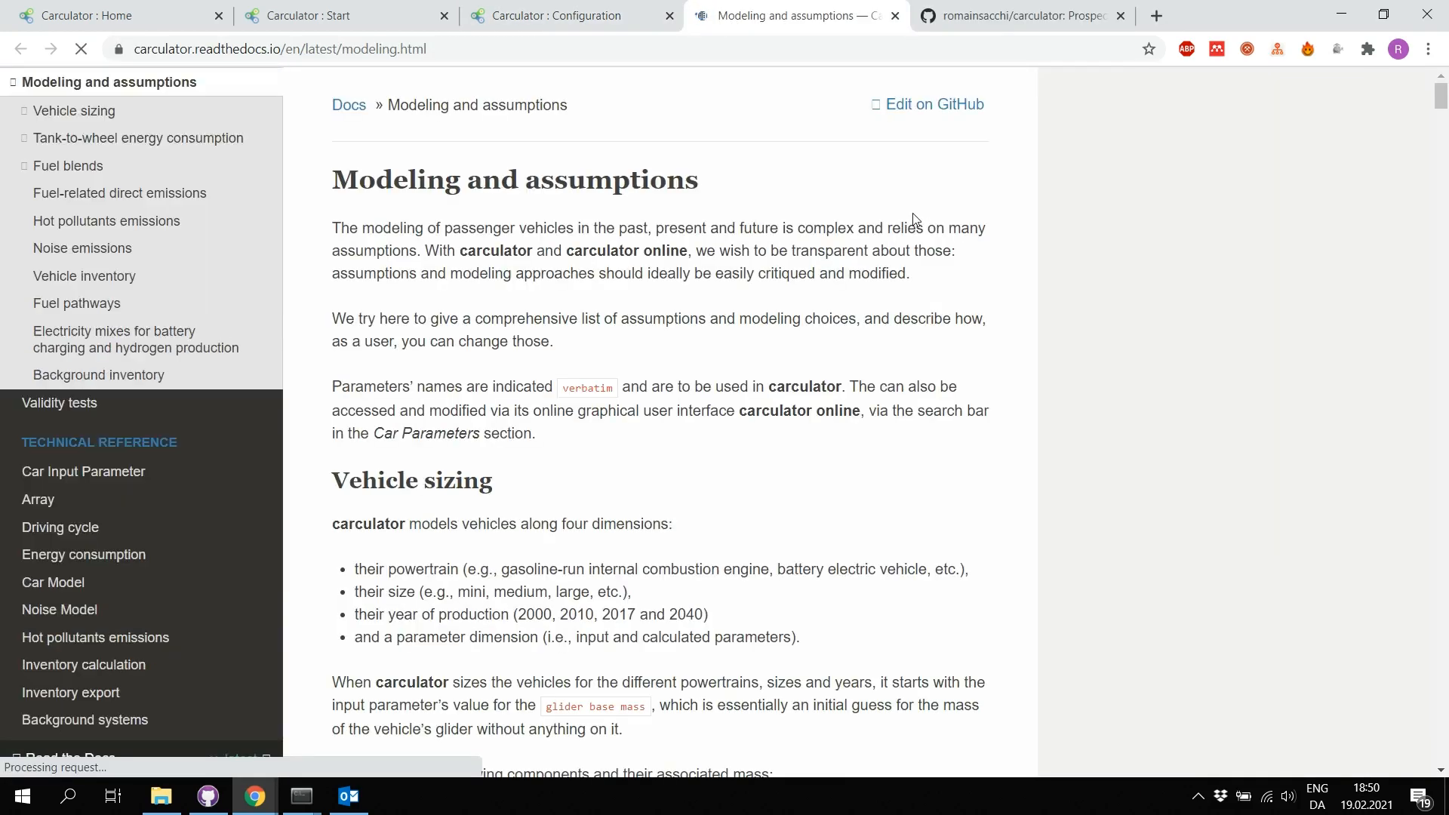
scroll(916, 220, "down", 5)
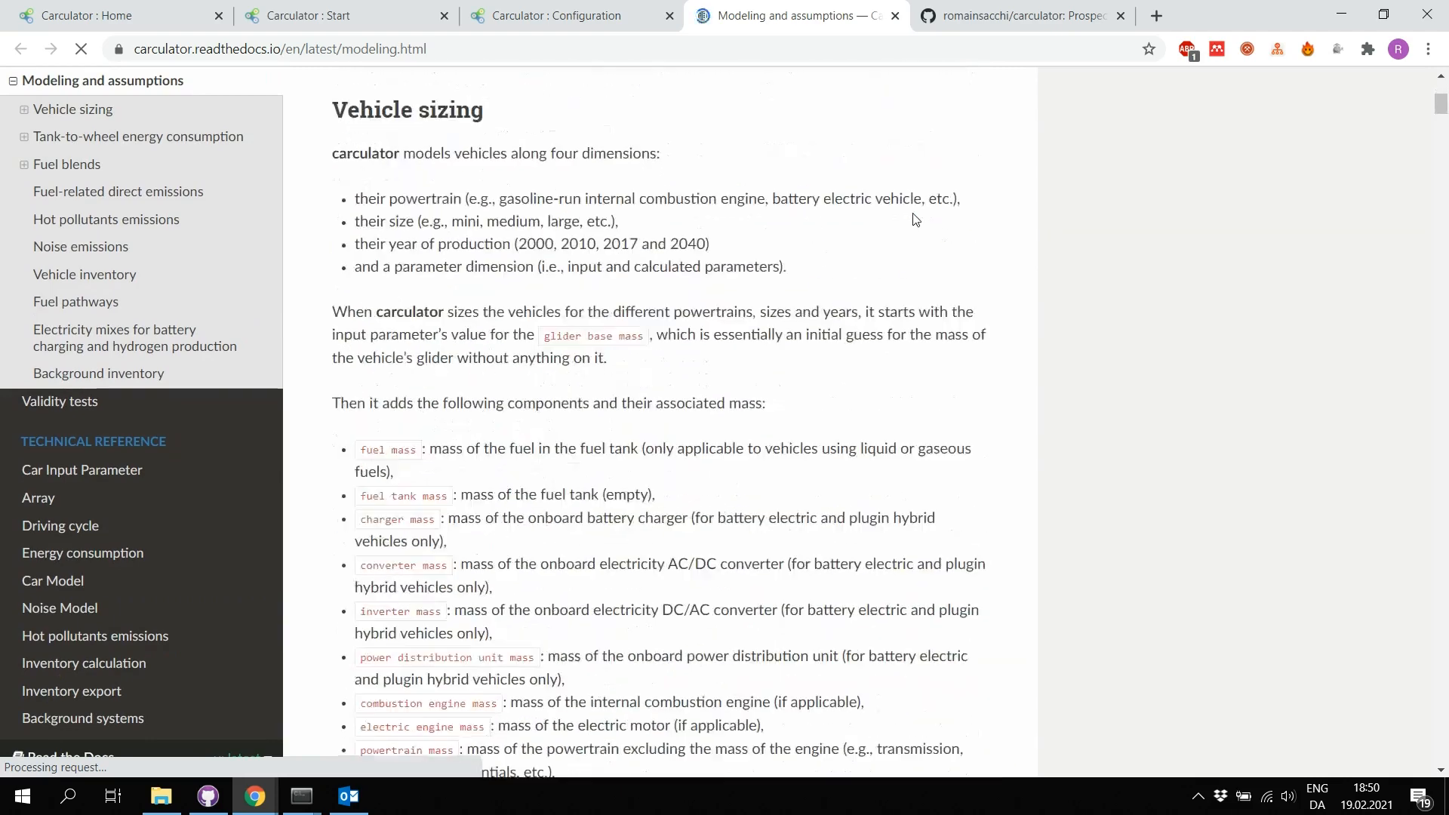
left_click(151, 553)
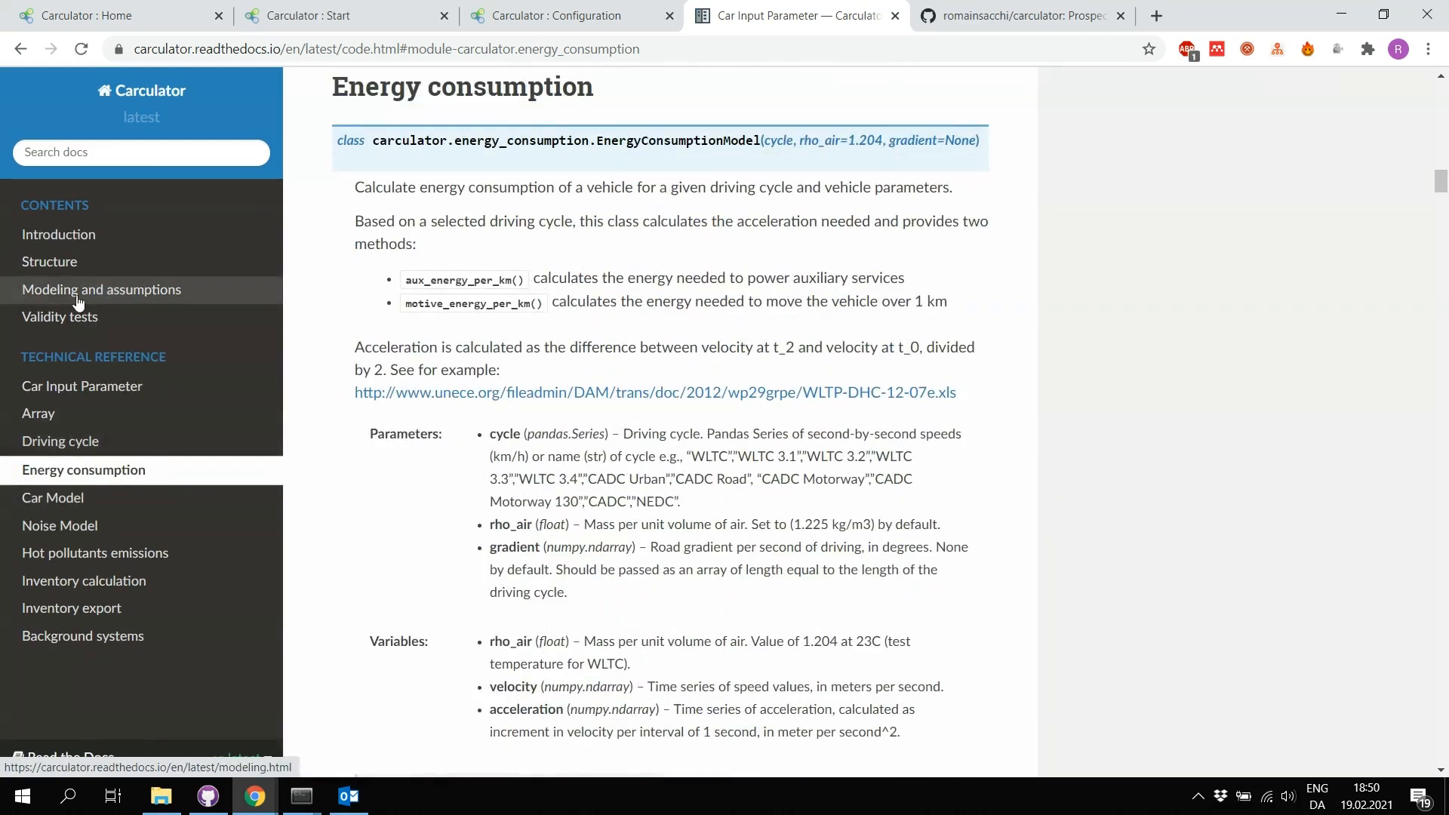
left_click(51, 270)
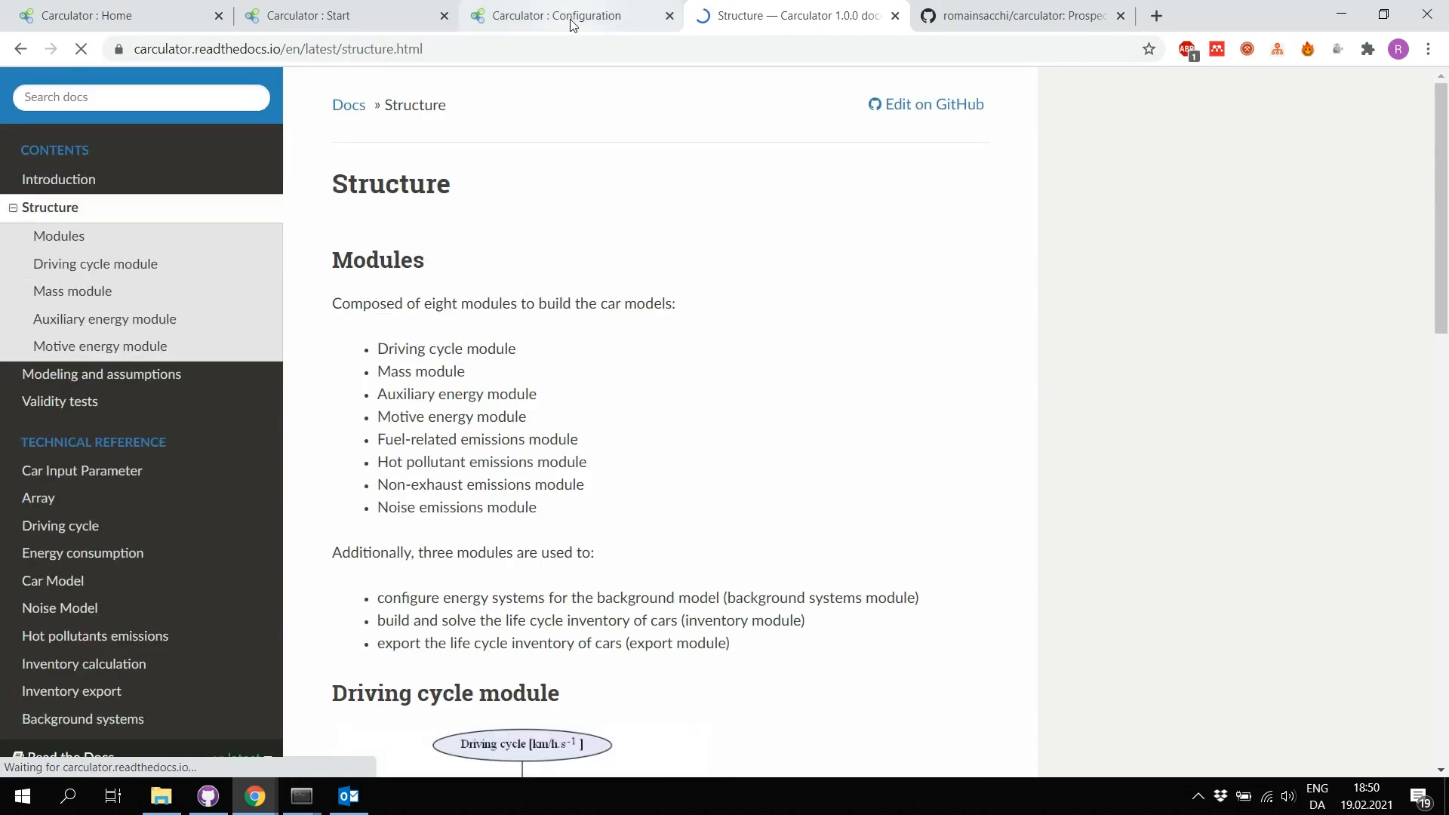
scroll(546, 324, "down", 5)
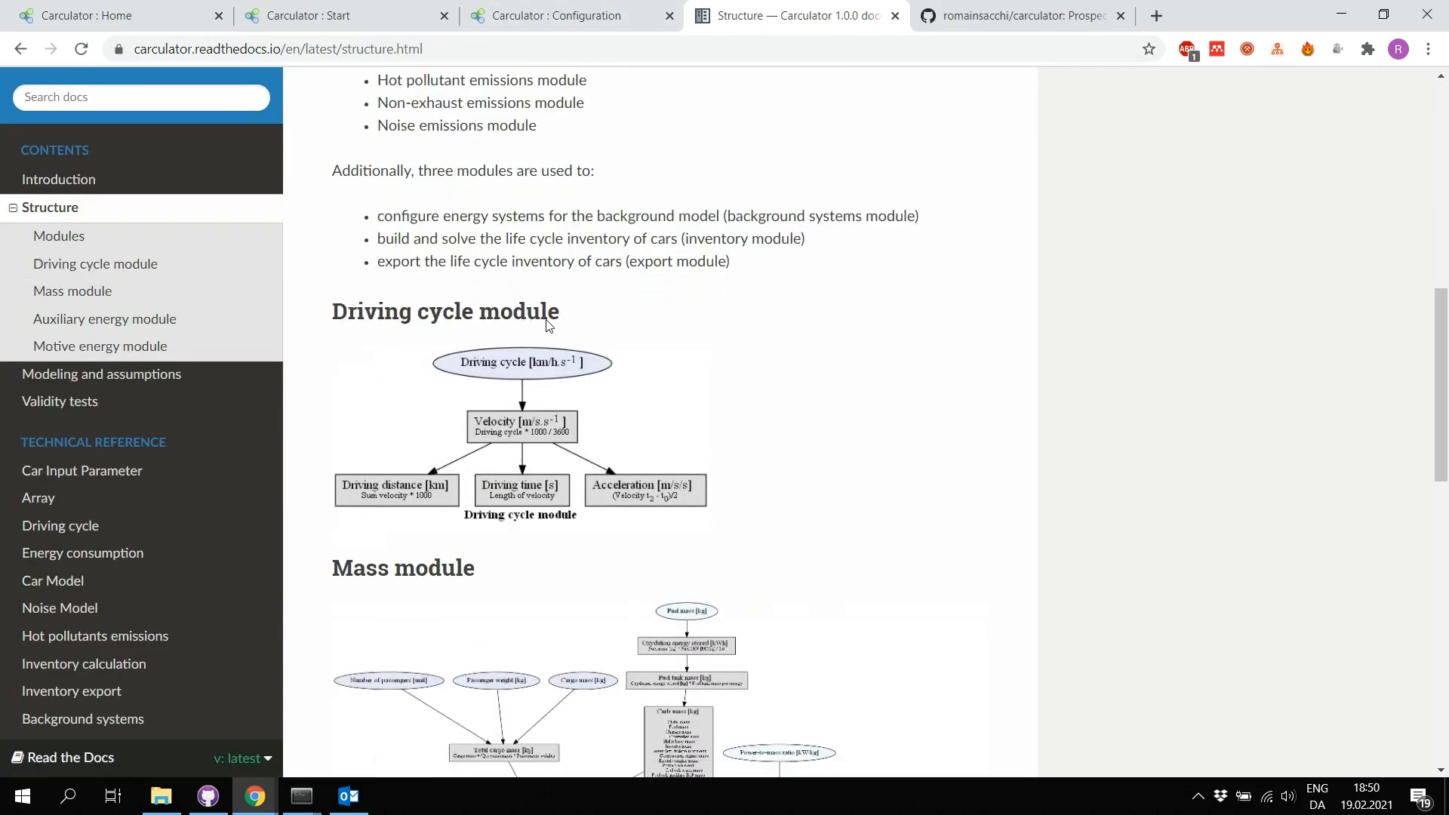
scroll(546, 324, "down", 2)
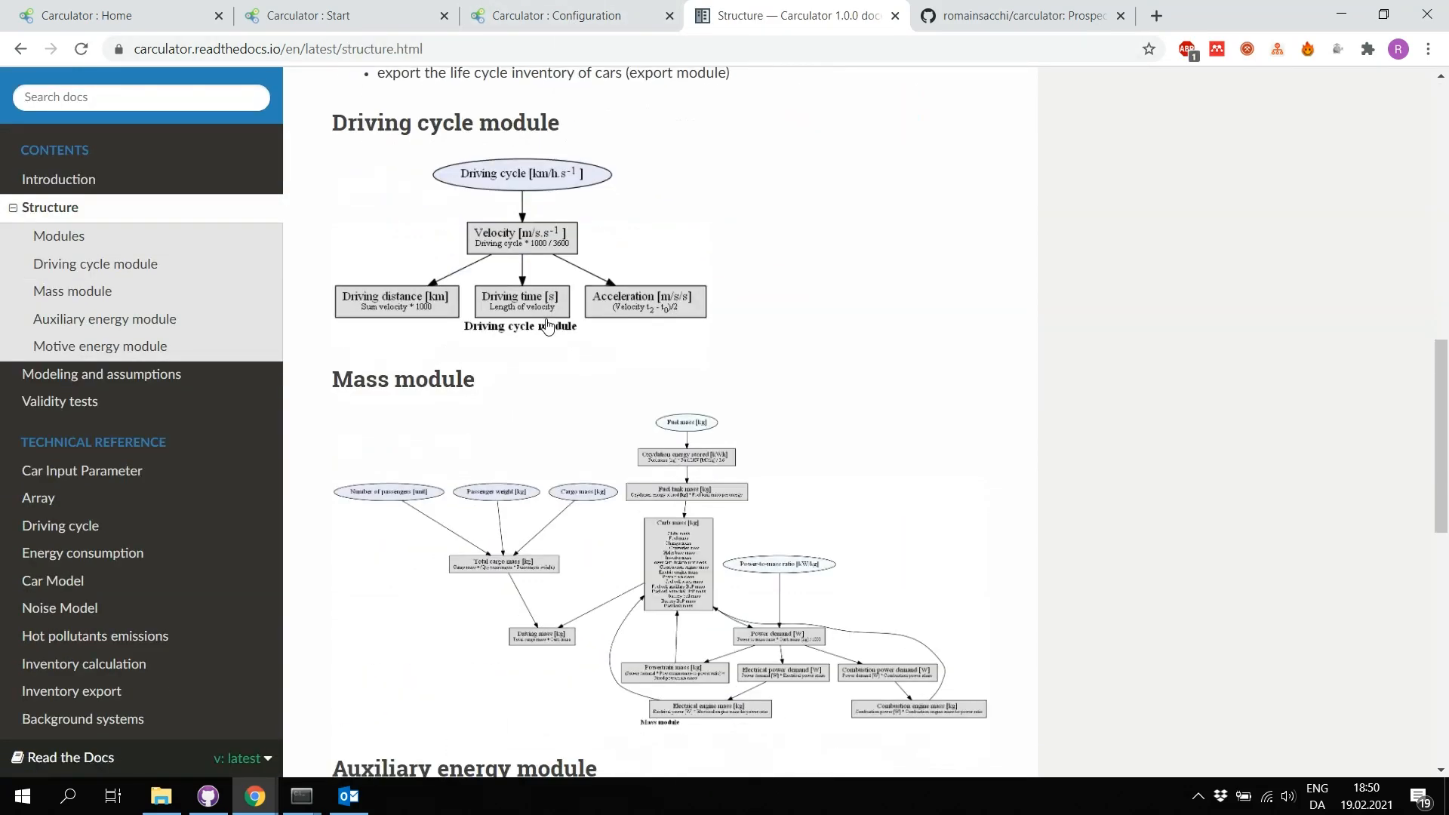
left_click(553, 19)
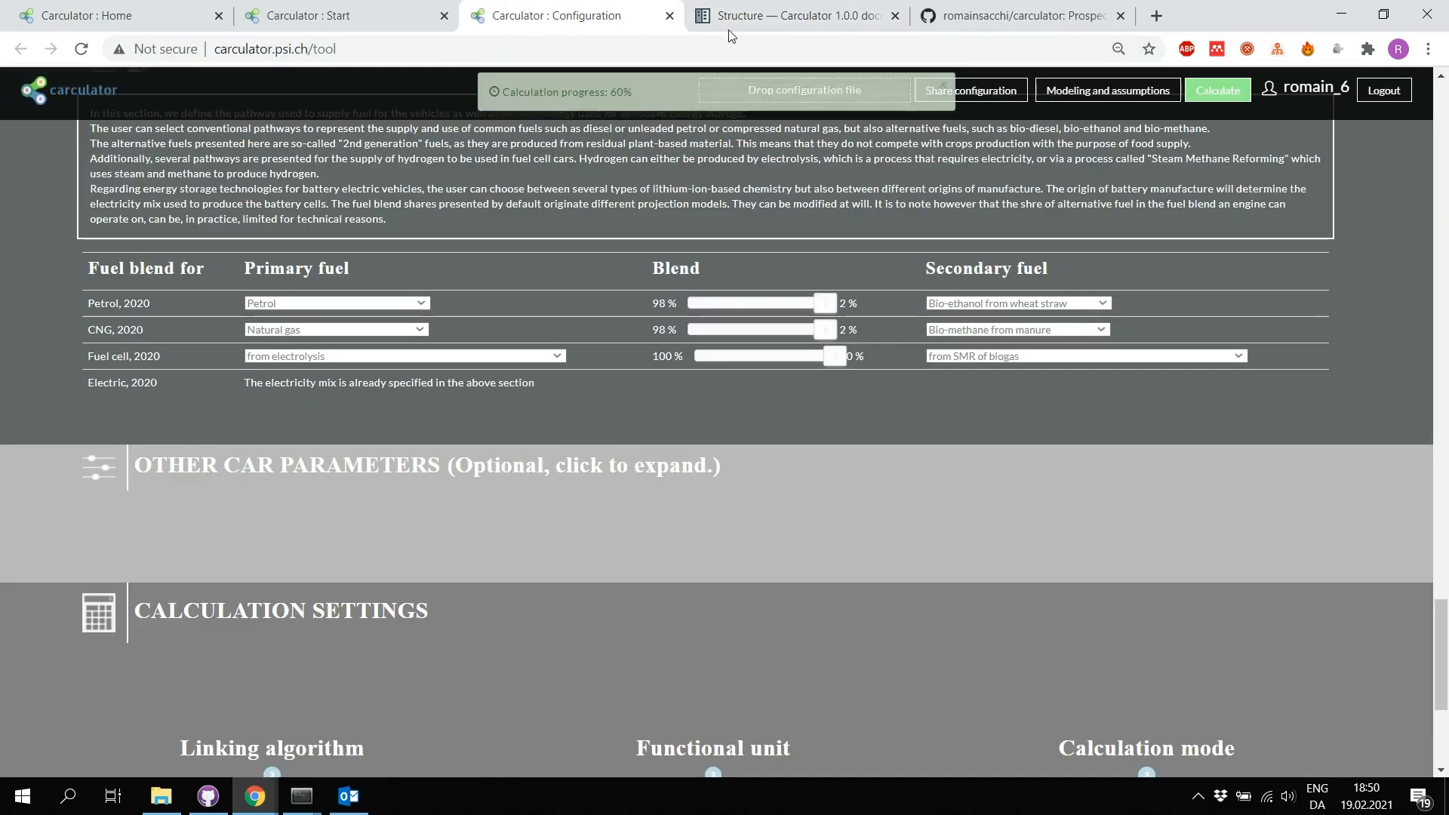
Step: Download the current configuration as a file and open the results page of the finished calculation
left_click(981, 92)
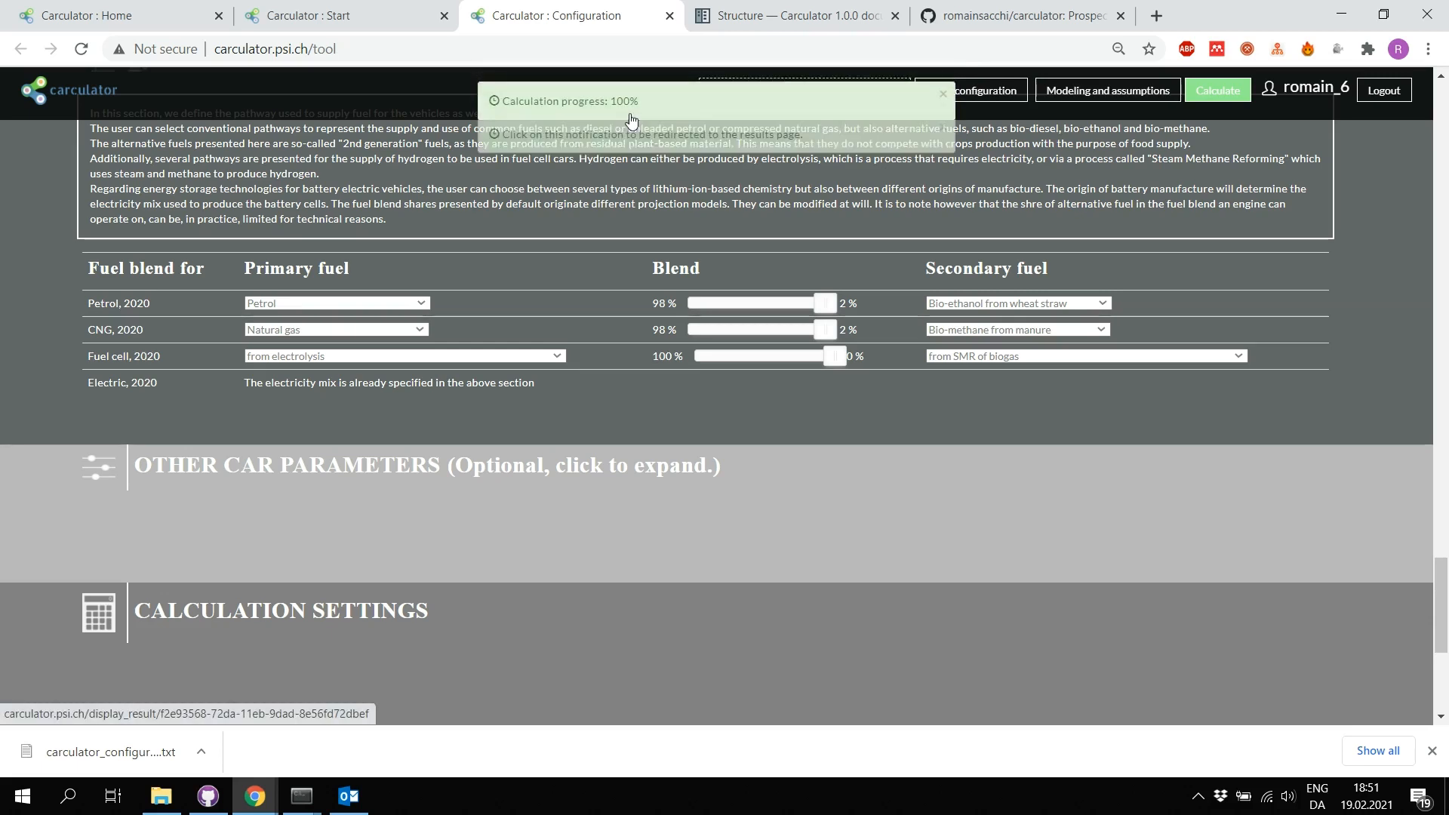
left_click(633, 147)
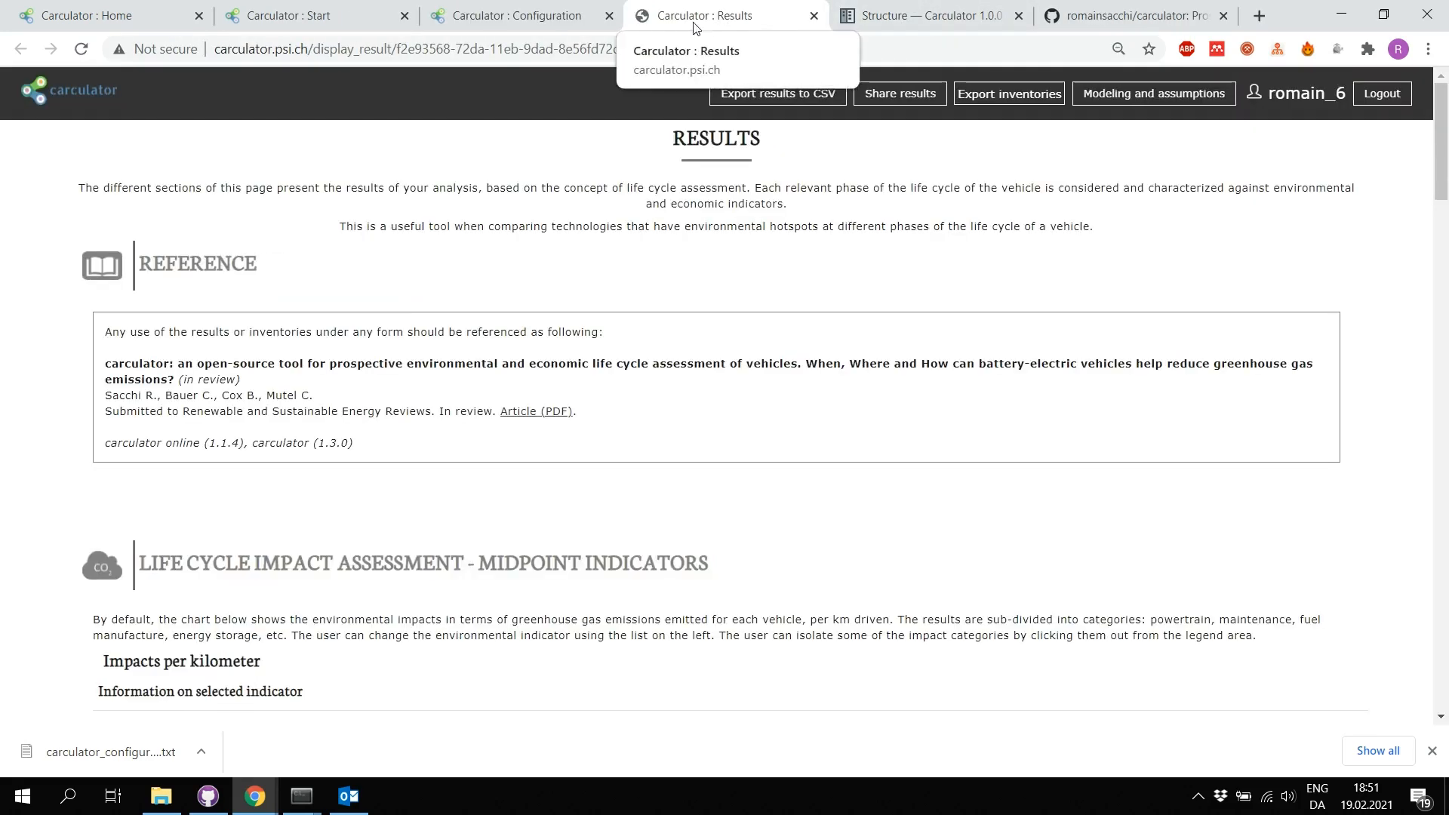
Step: Reload the configuration page, restore the settings from the downloaded configuration file, and check the restored parameters down to the fuel pathways
left_click(559, 17)
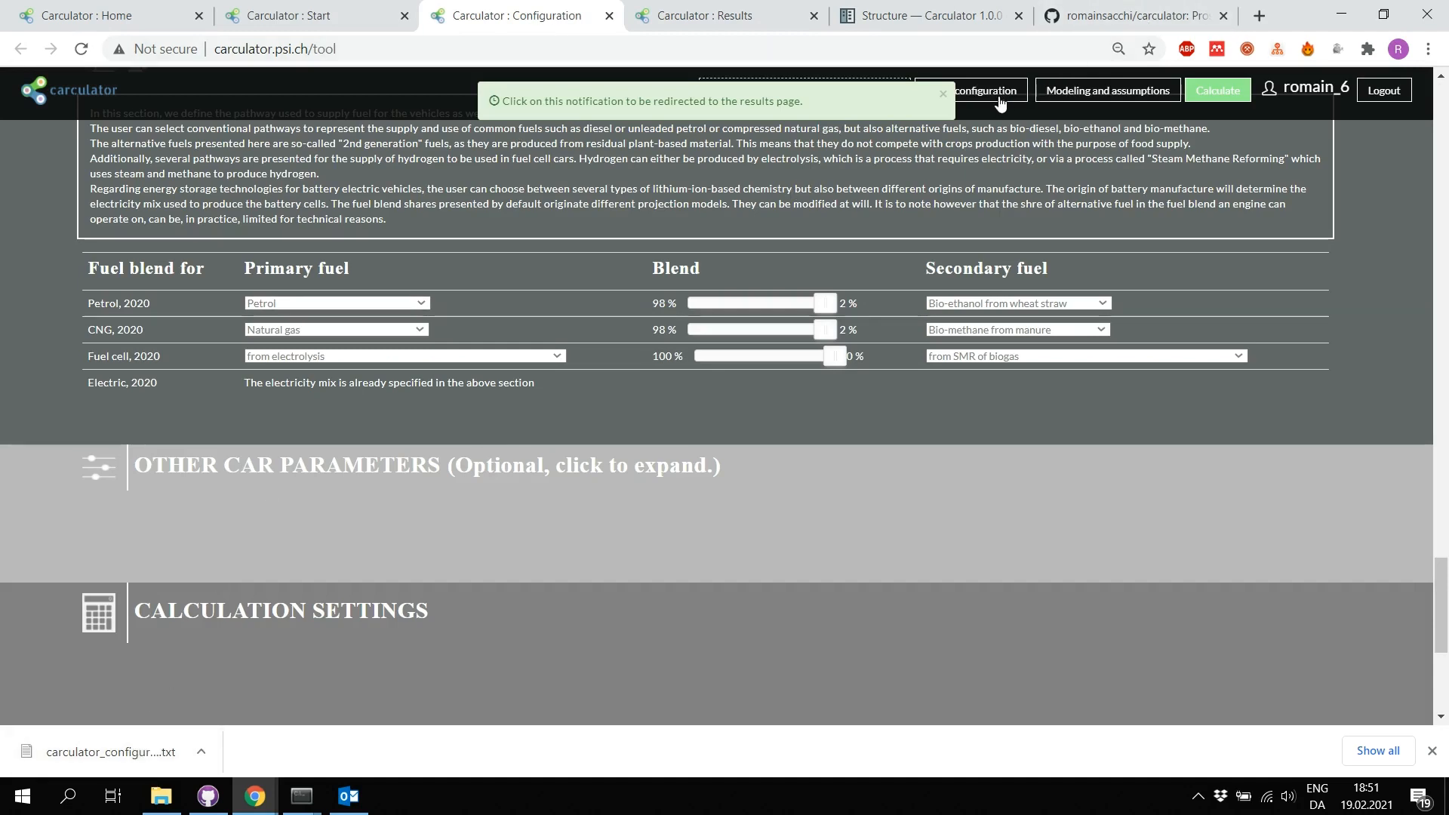
left_click(82, 52)
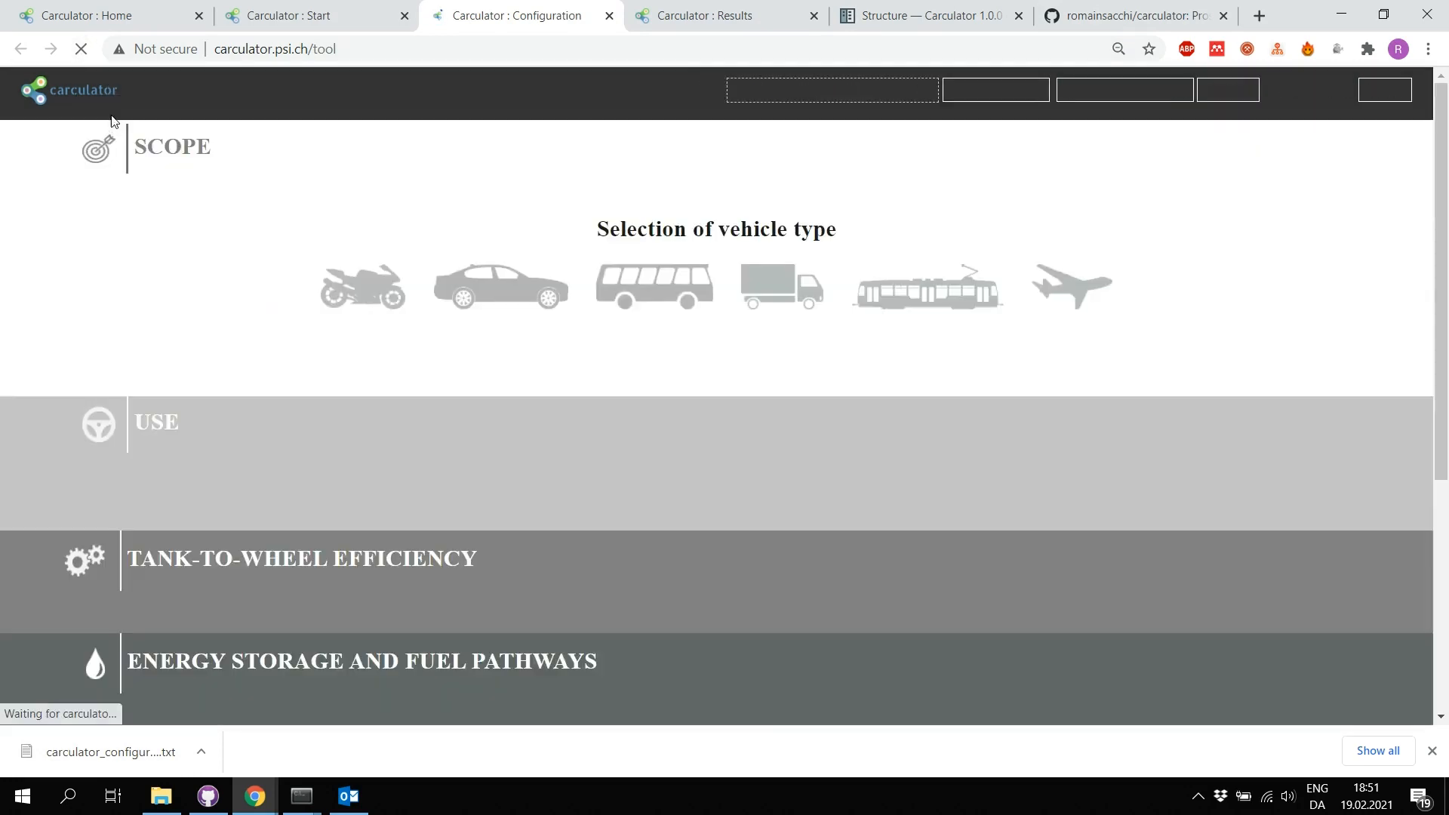
scroll(410, 316, "up", 5)
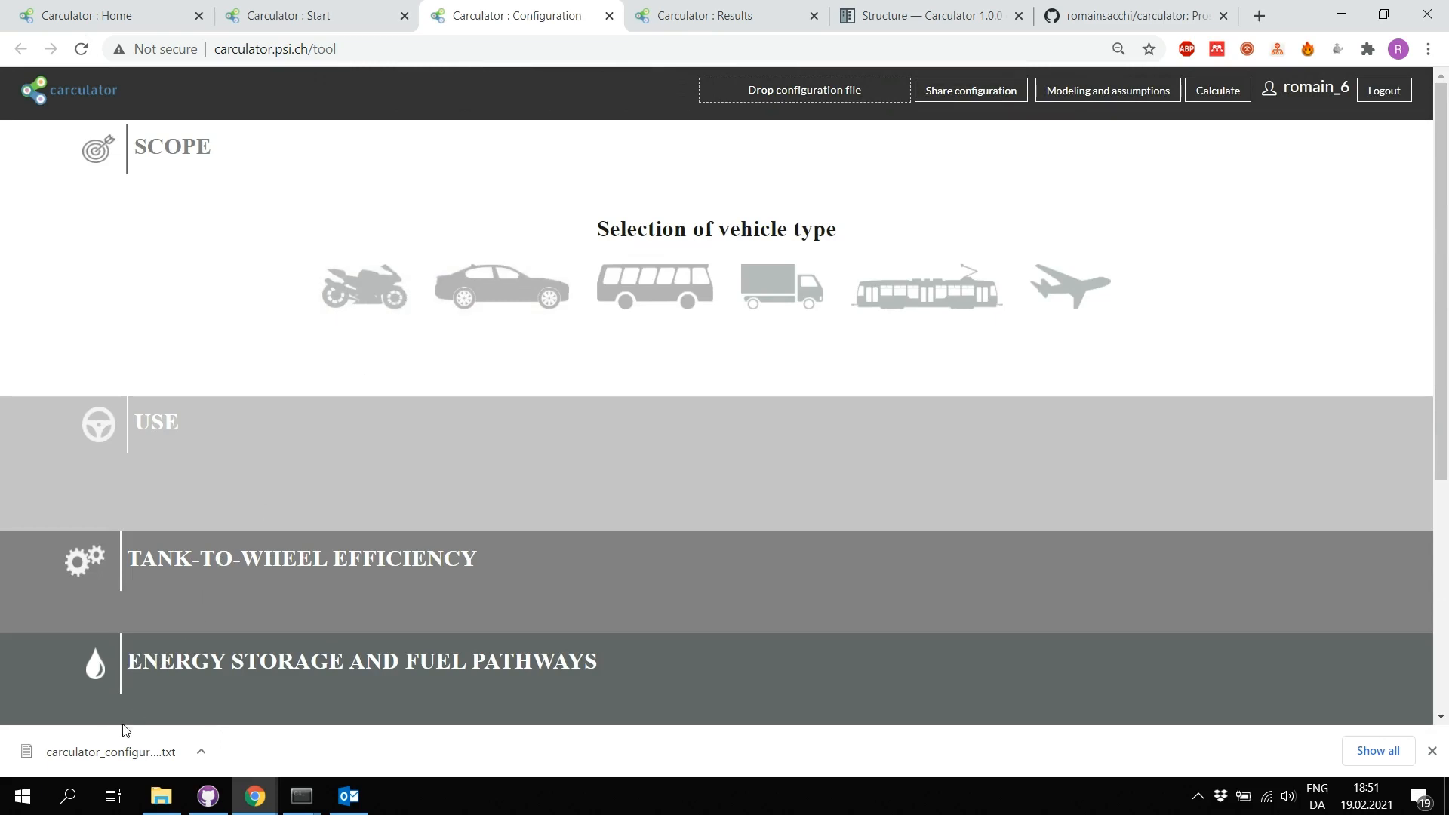
left_click_drag(121, 745, 767, 87)
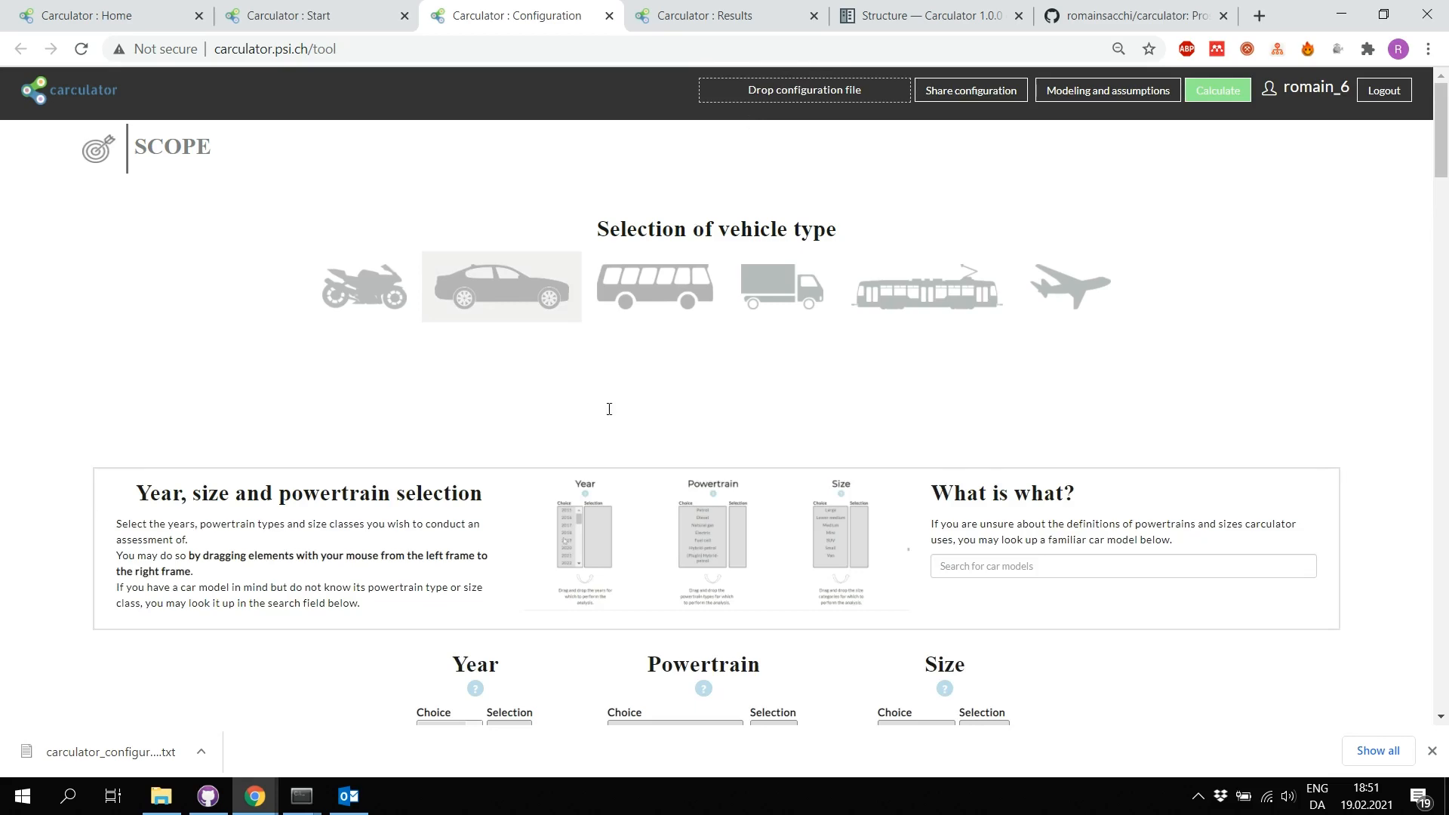
scroll(603, 414, "down", 15)
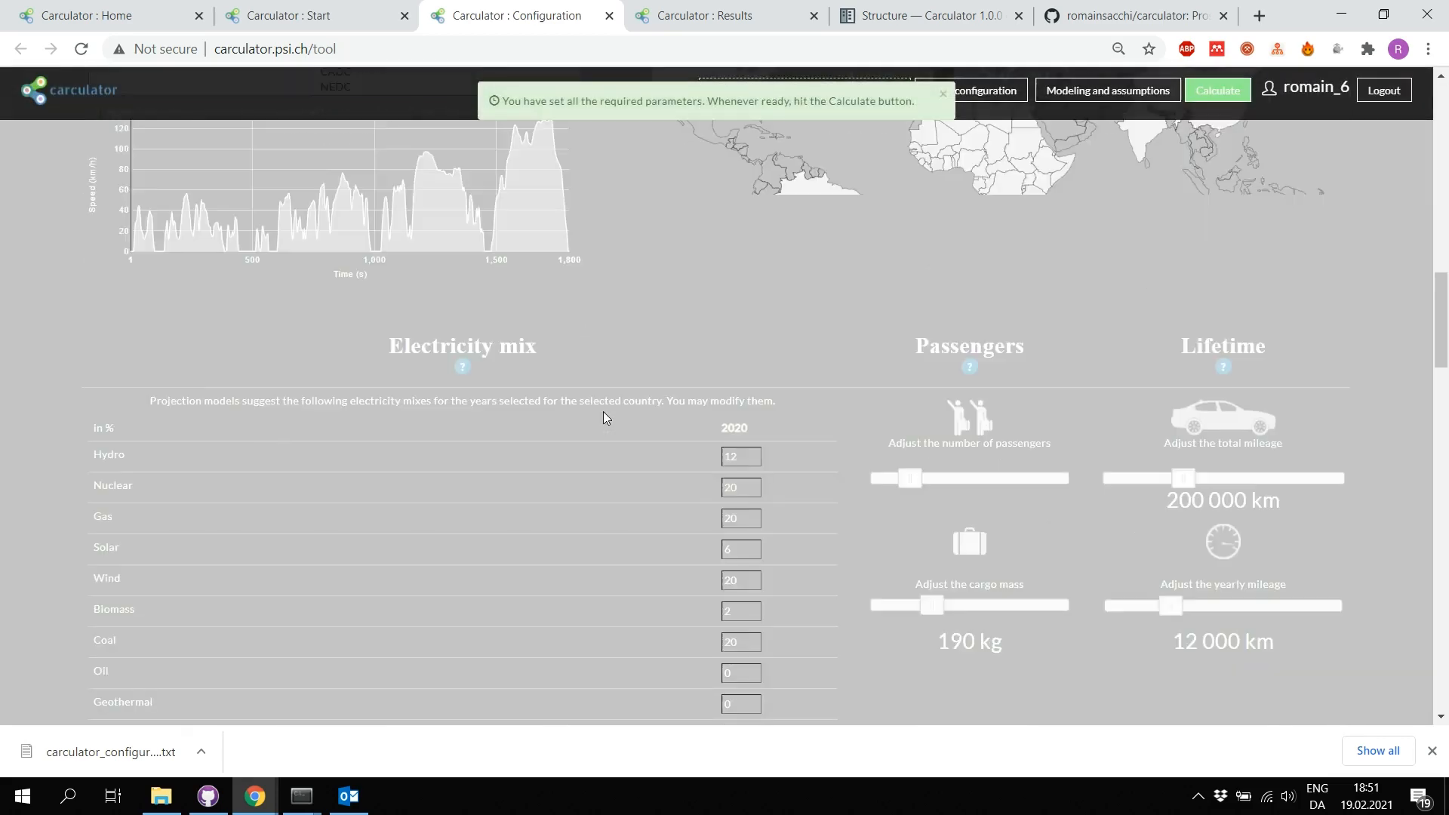
scroll(604, 412, "down", 12)
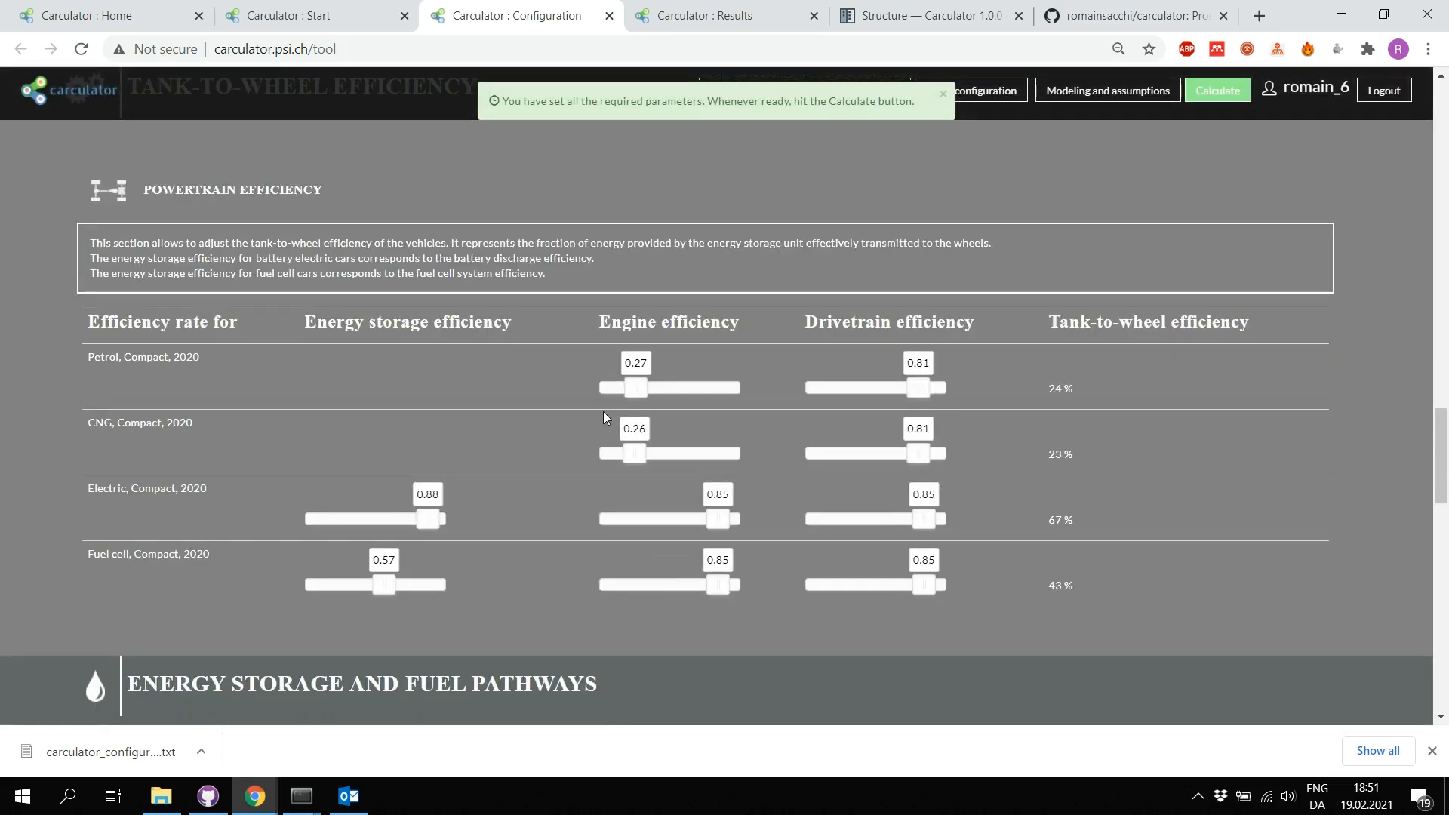
scroll(604, 412, "down", 9)
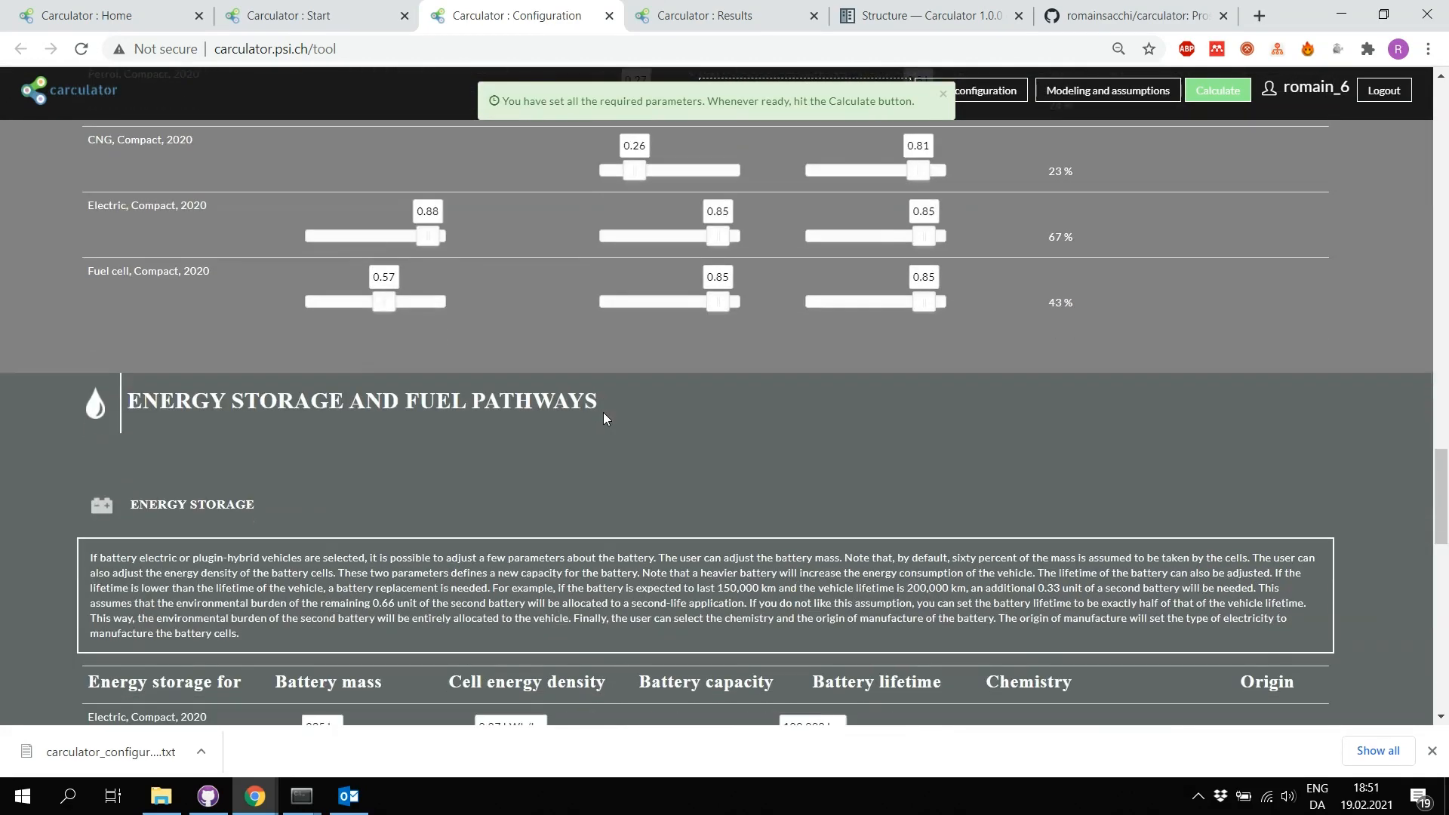
scroll(604, 412, "down", 4)
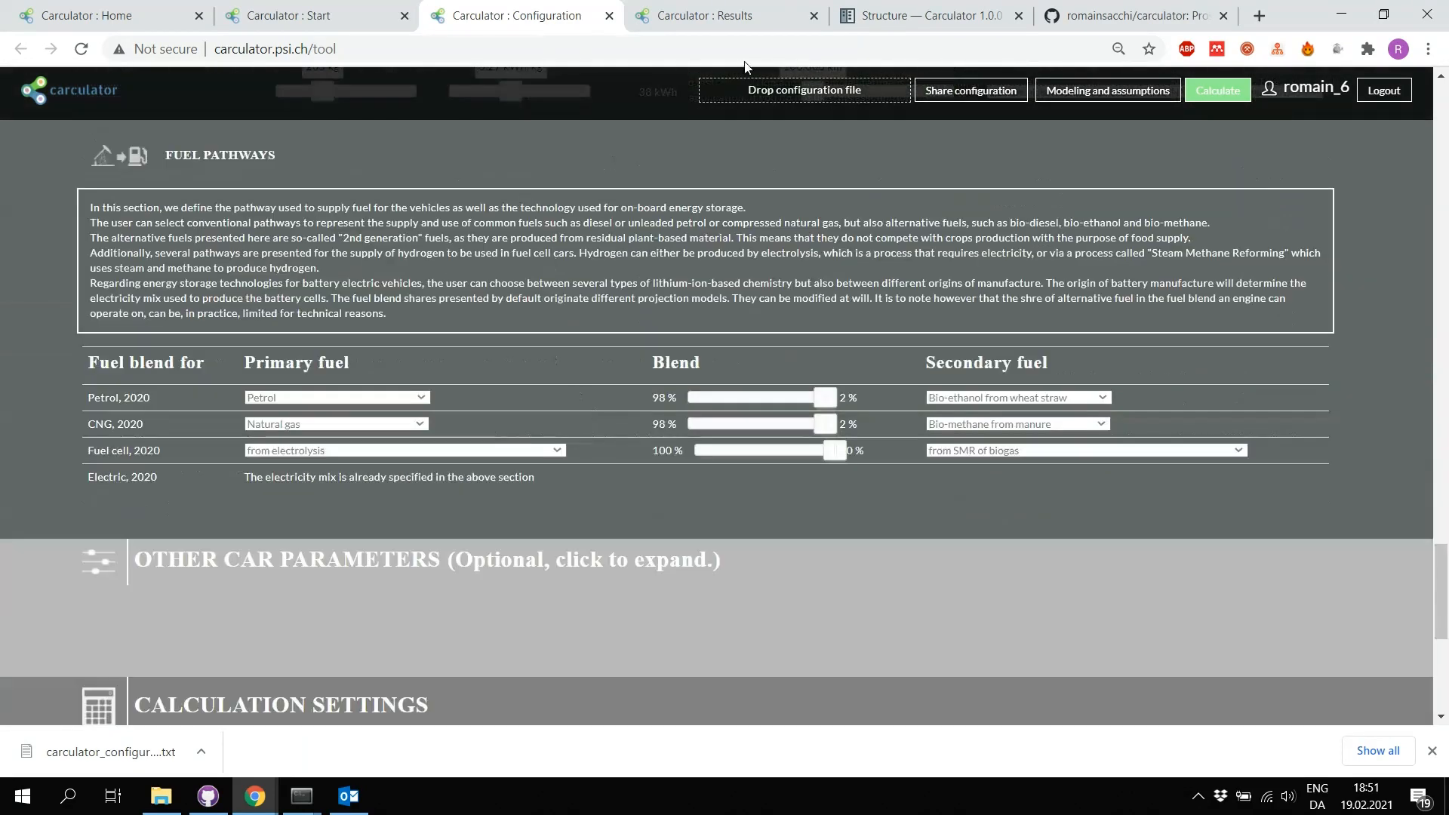
Step: Go back to the results page and review the available inventory export formats for Brightway2 and SimaPro
left_click(754, 15)
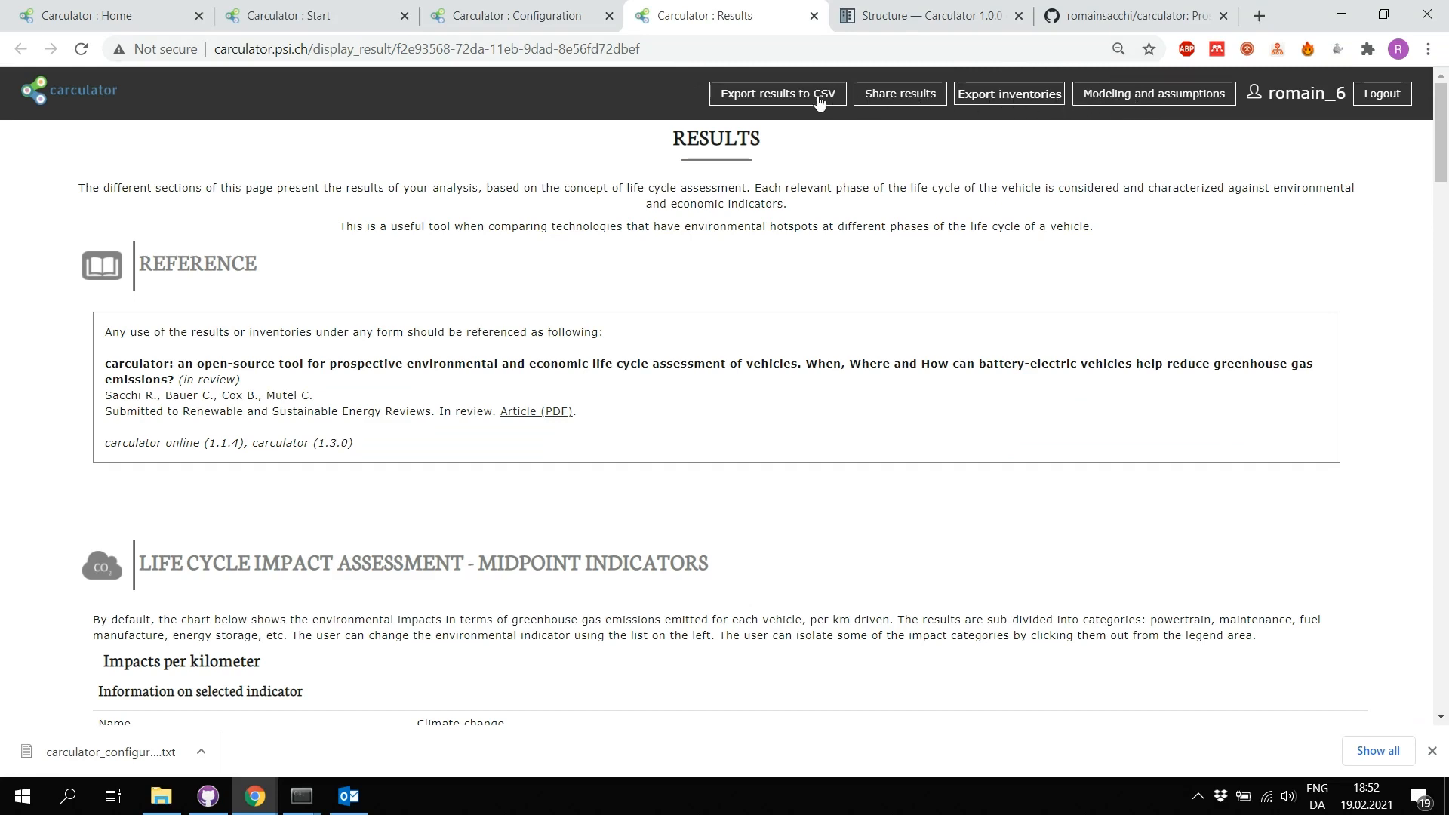
left_click(979, 108)
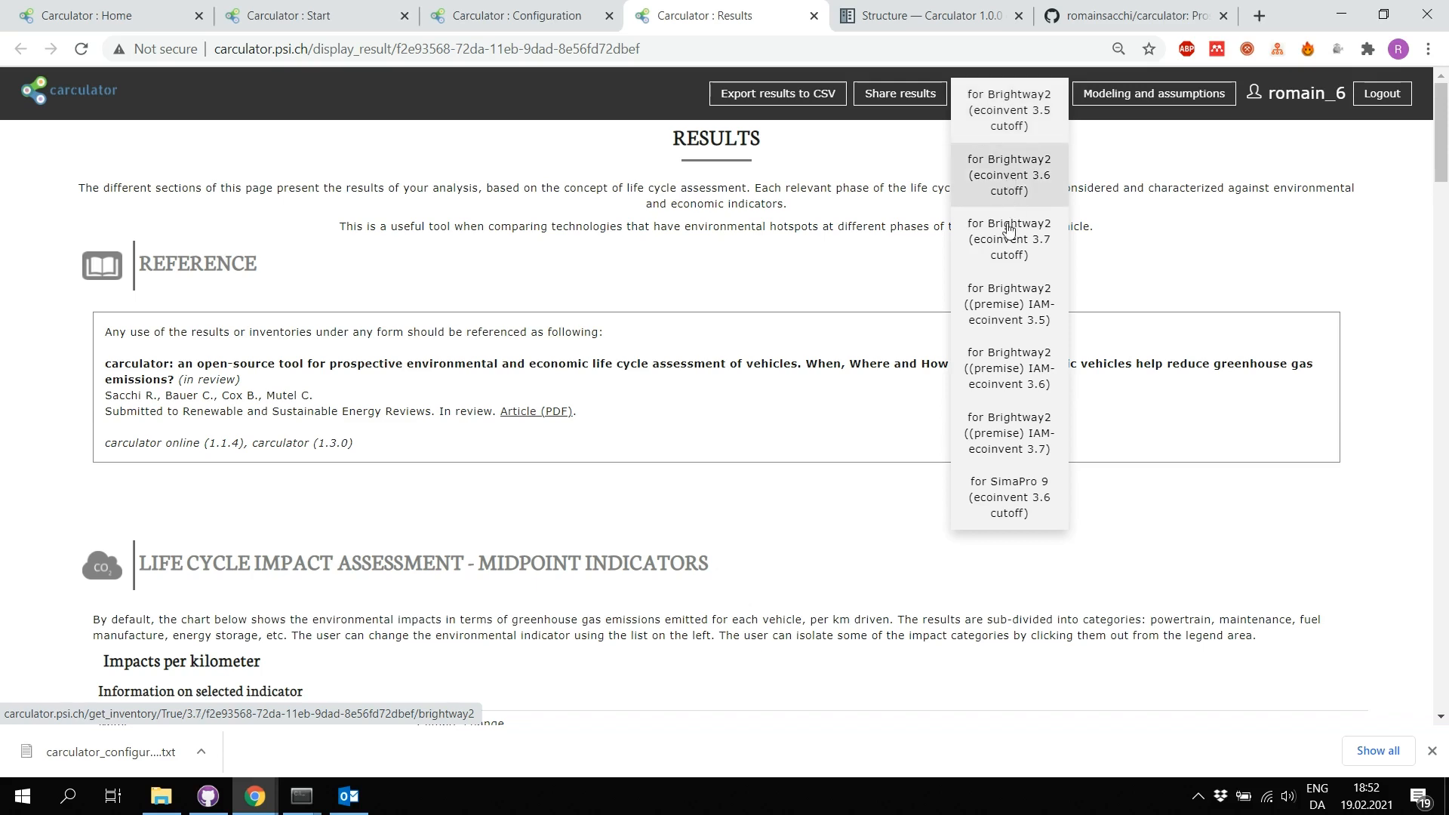
left_click(830, 256)
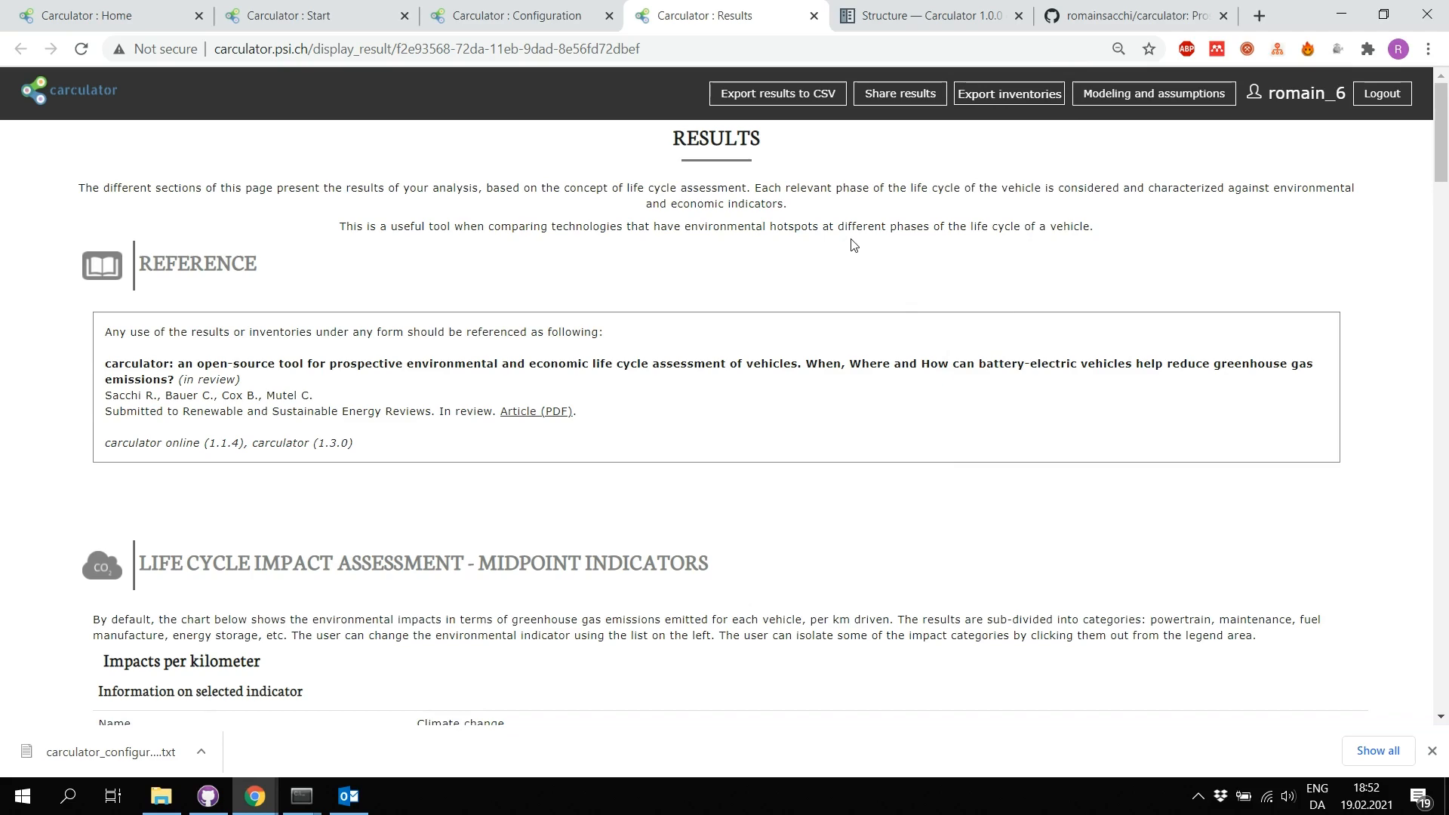
Step: Examine the climate change impacts per kilometer chart for the four compact 2020 cars
scroll(845, 247, "down", 4)
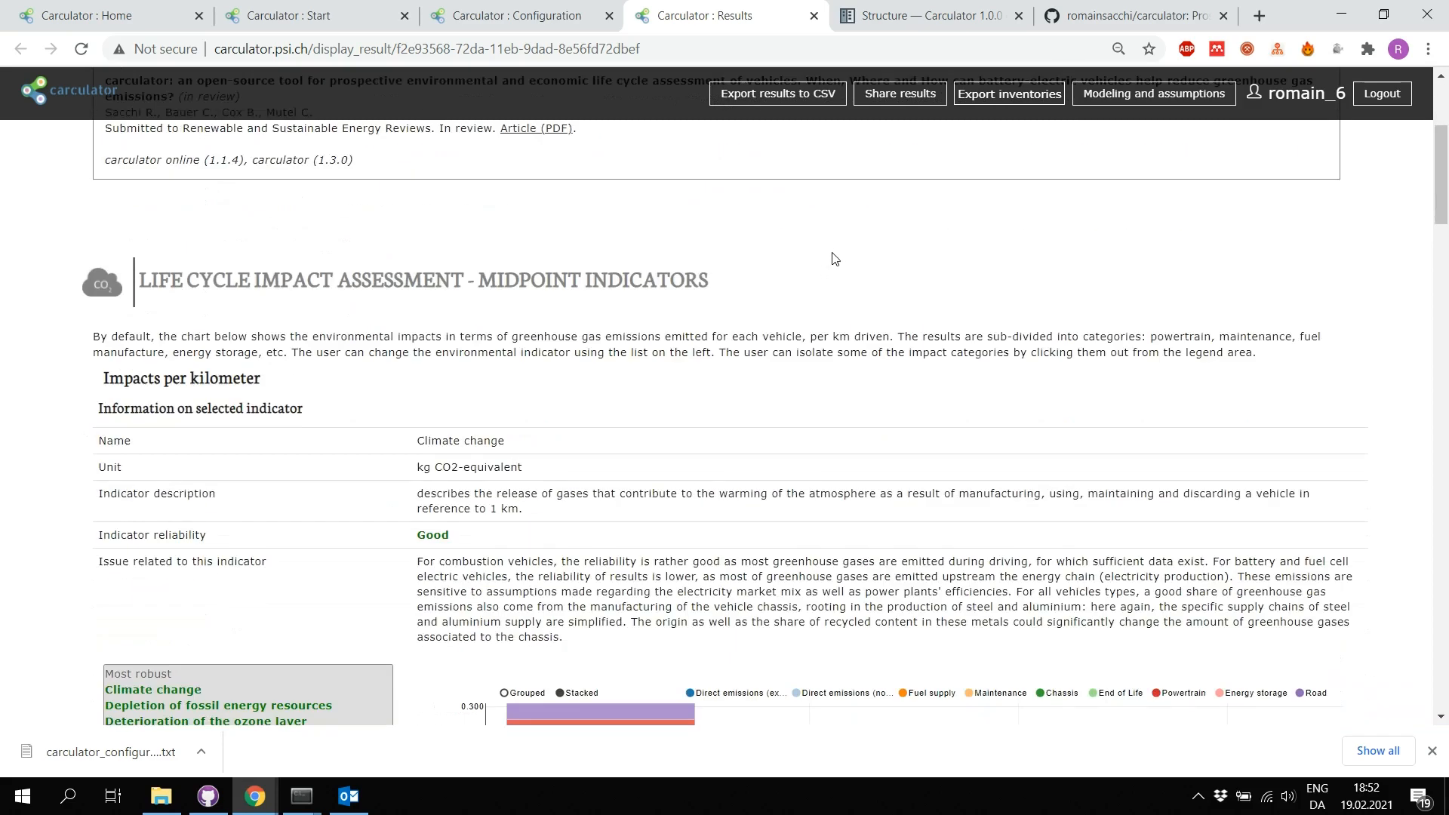
scroll(834, 259, "down", 5)
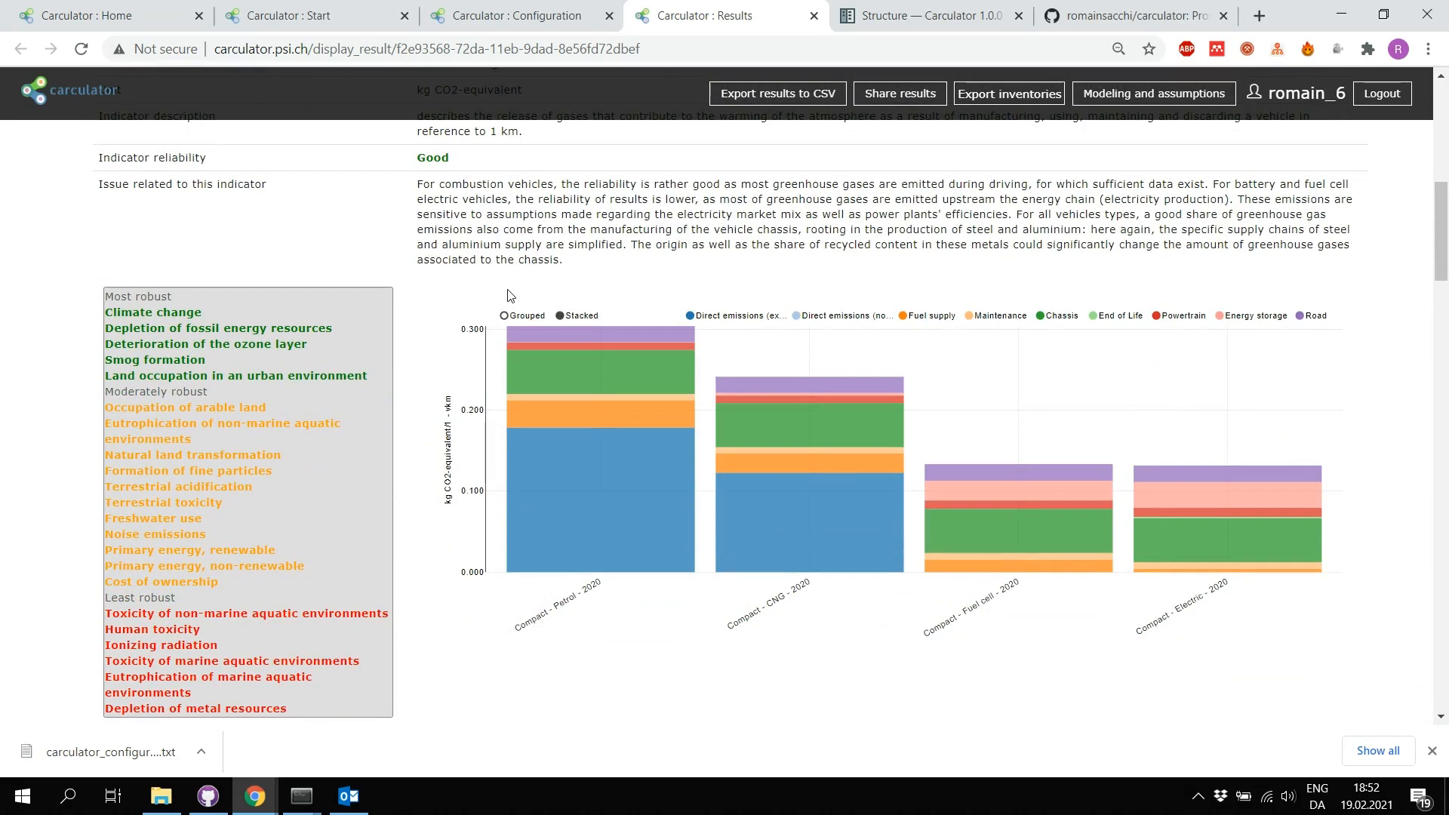
key("ctrl+minus")
key("ctrl+minus")
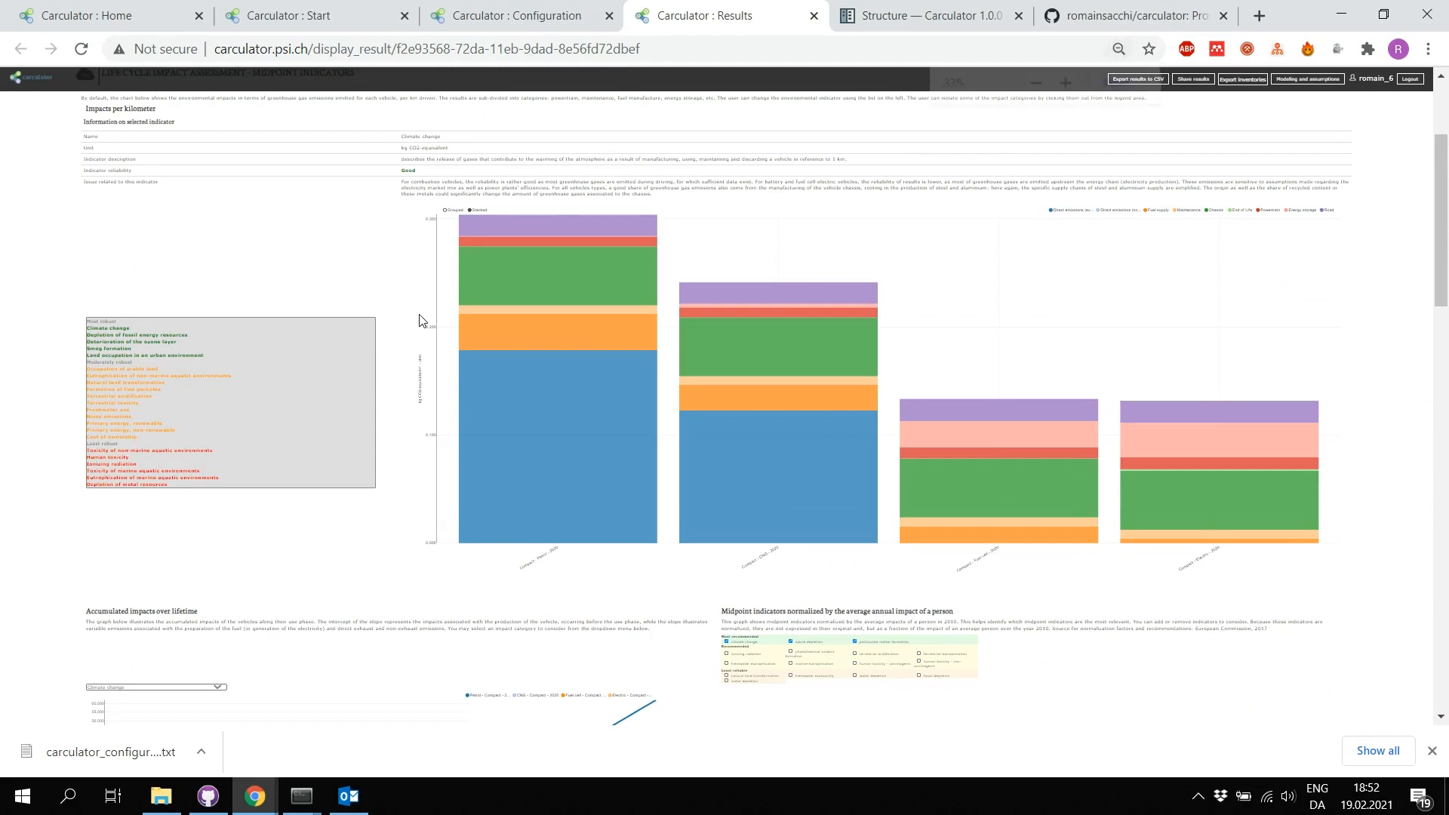
Step: Enlarge the results page and review the list of impact indicators grouped from most to least robust
key("ctrl+plus")
key("ctrl+plus")
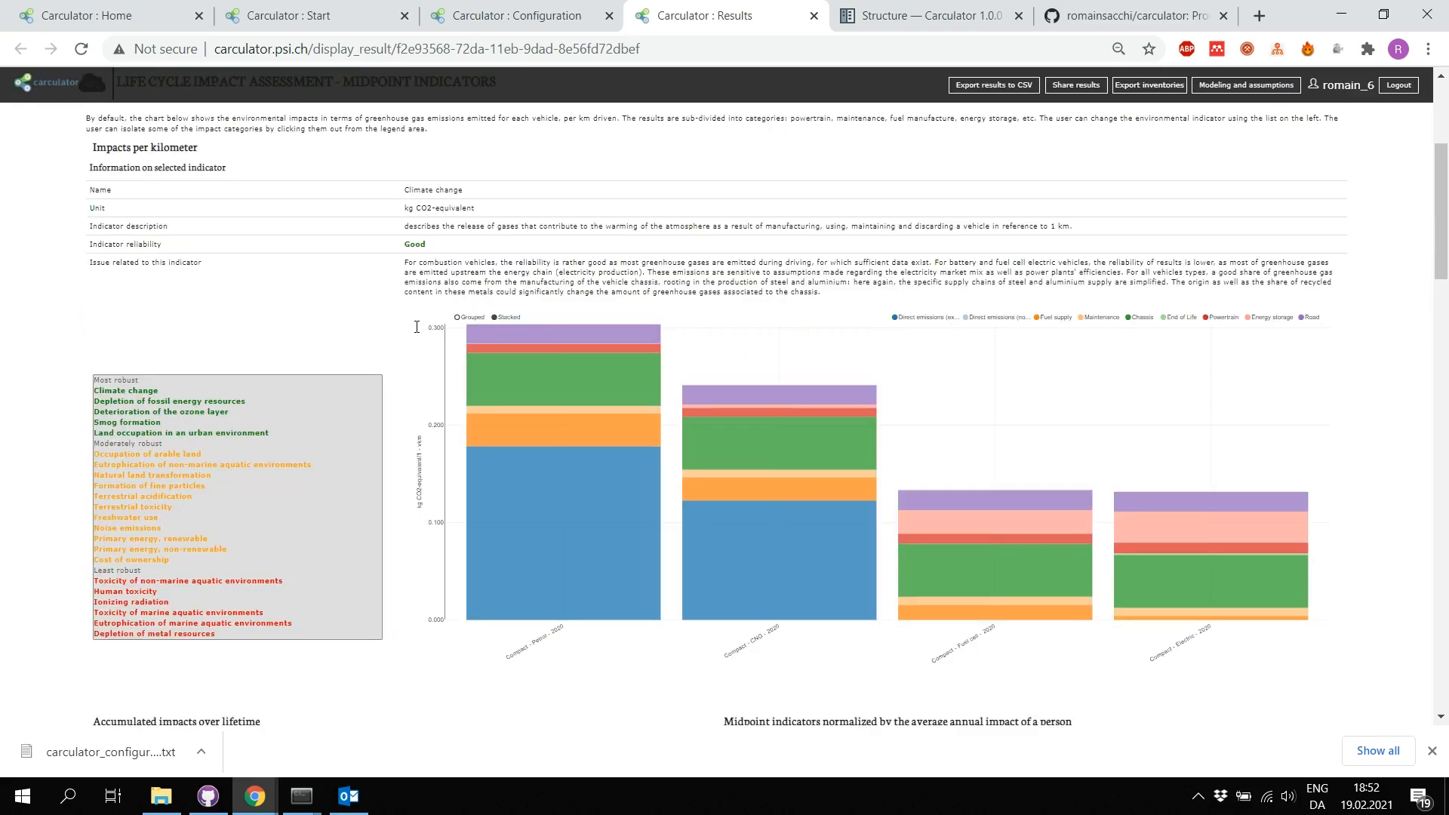
scroll(405, 337, "down", 1)
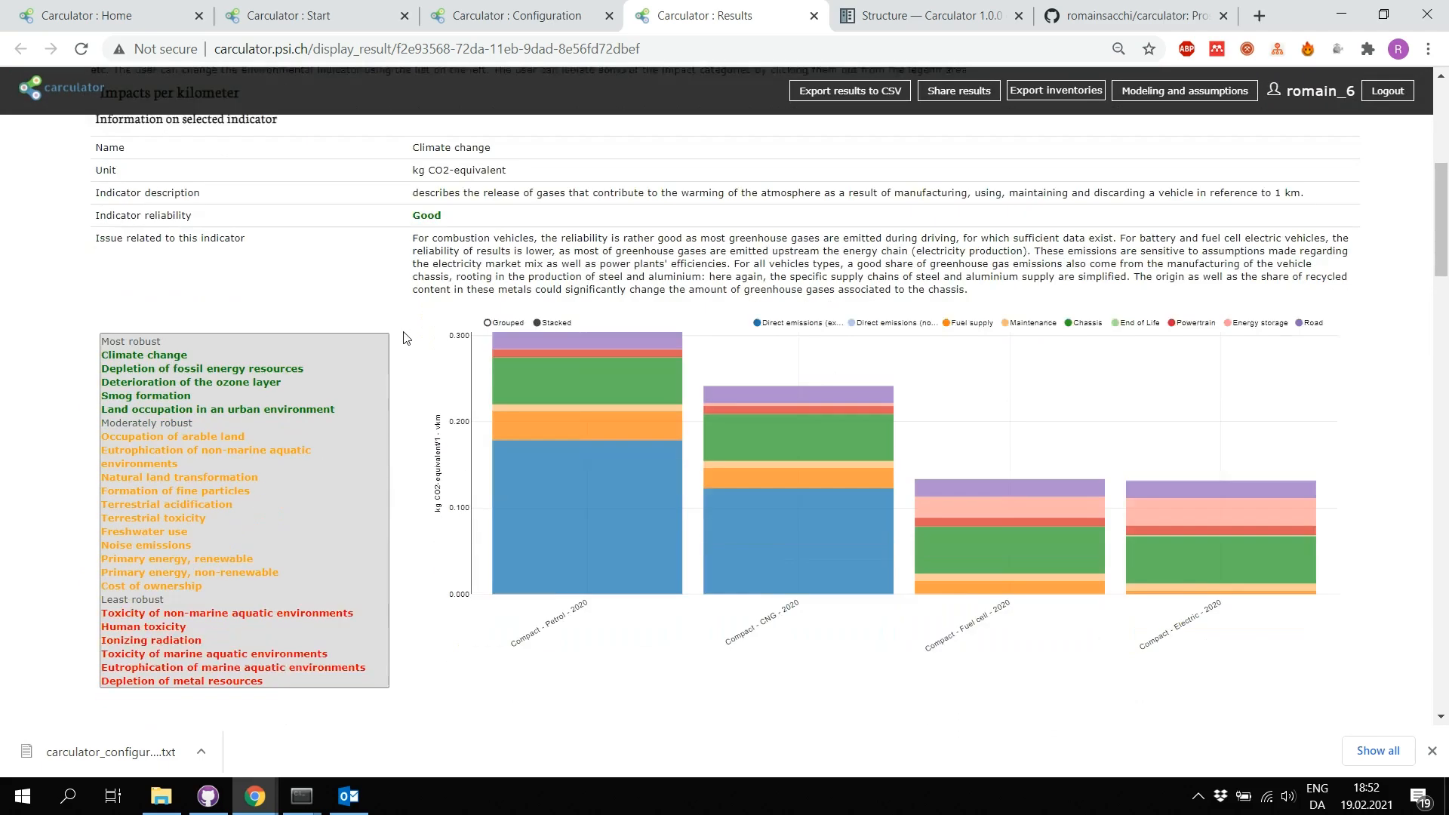
key("ctrl+plus")
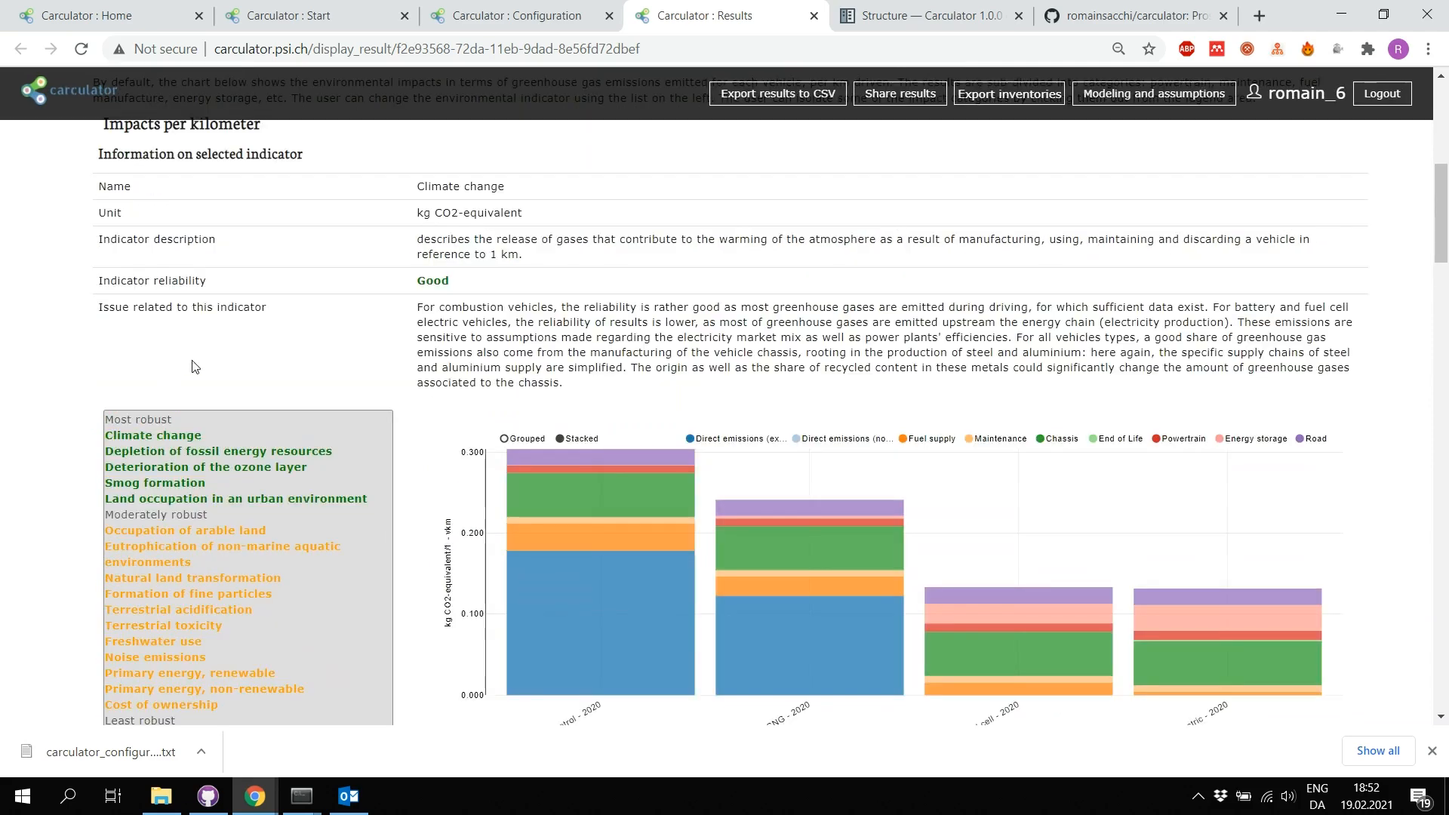
scroll(250, 384, "down", 1)
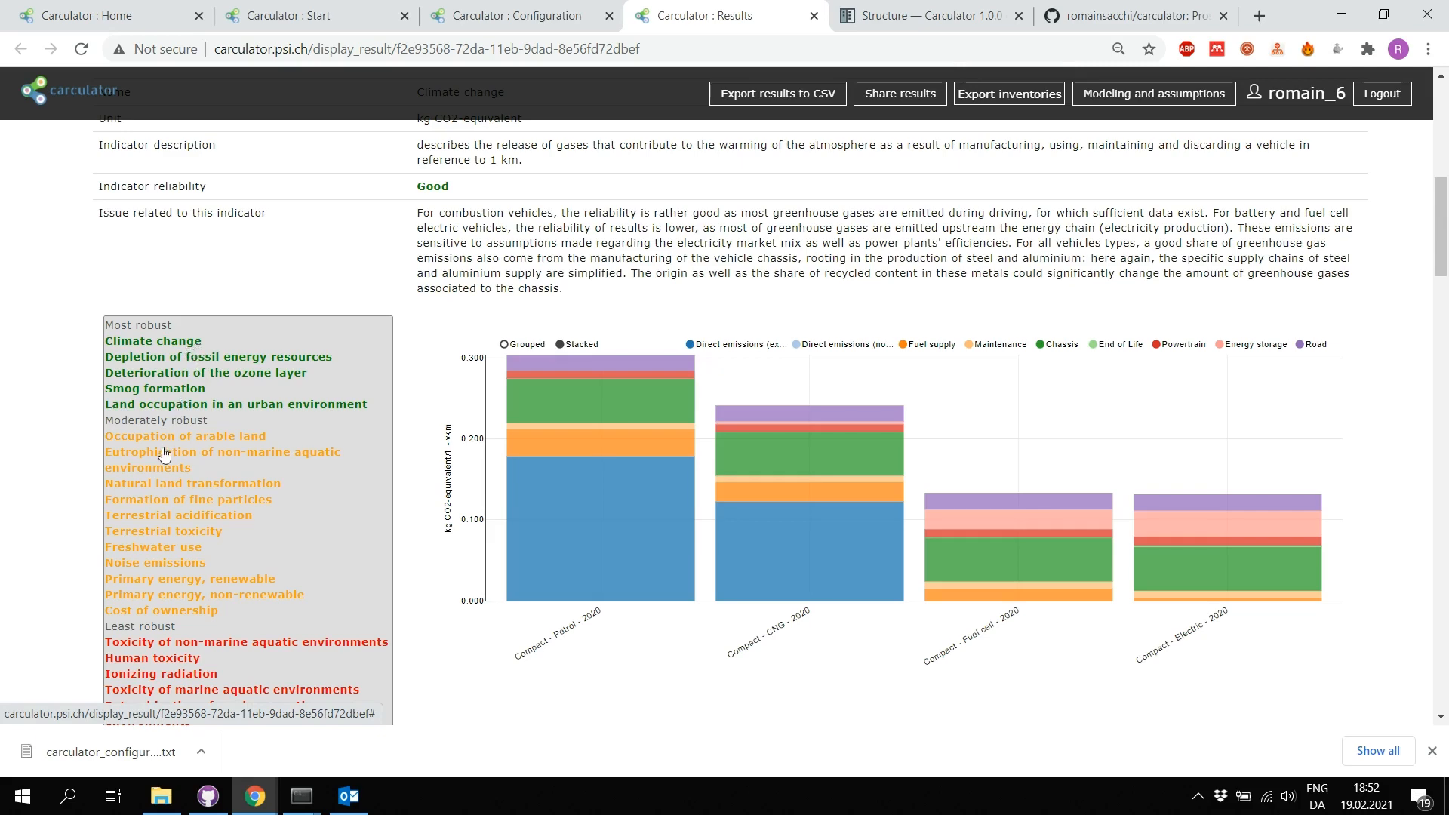
scroll(161, 479, "down", 1)
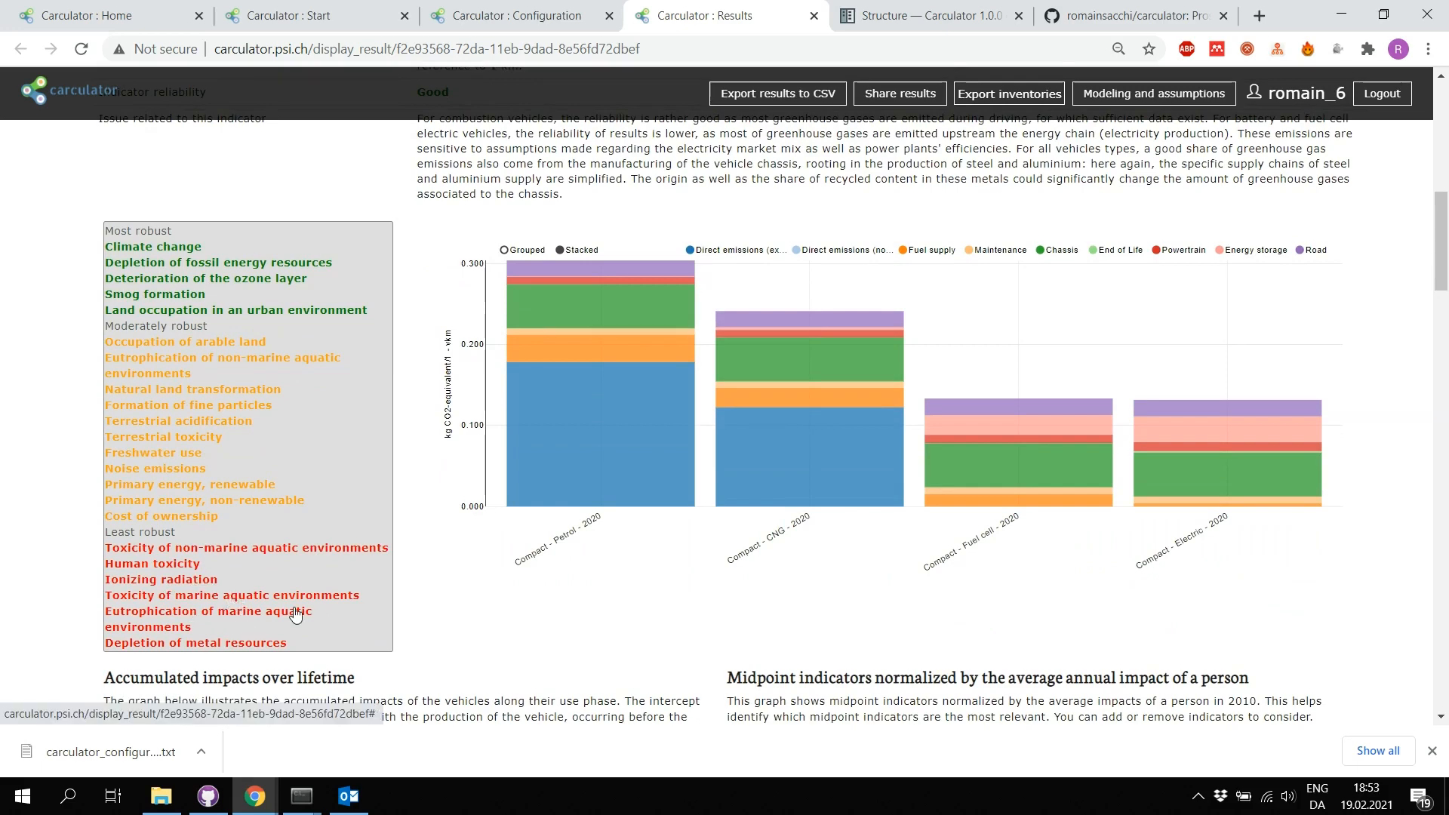
scroll(285, 578, "up", 1)
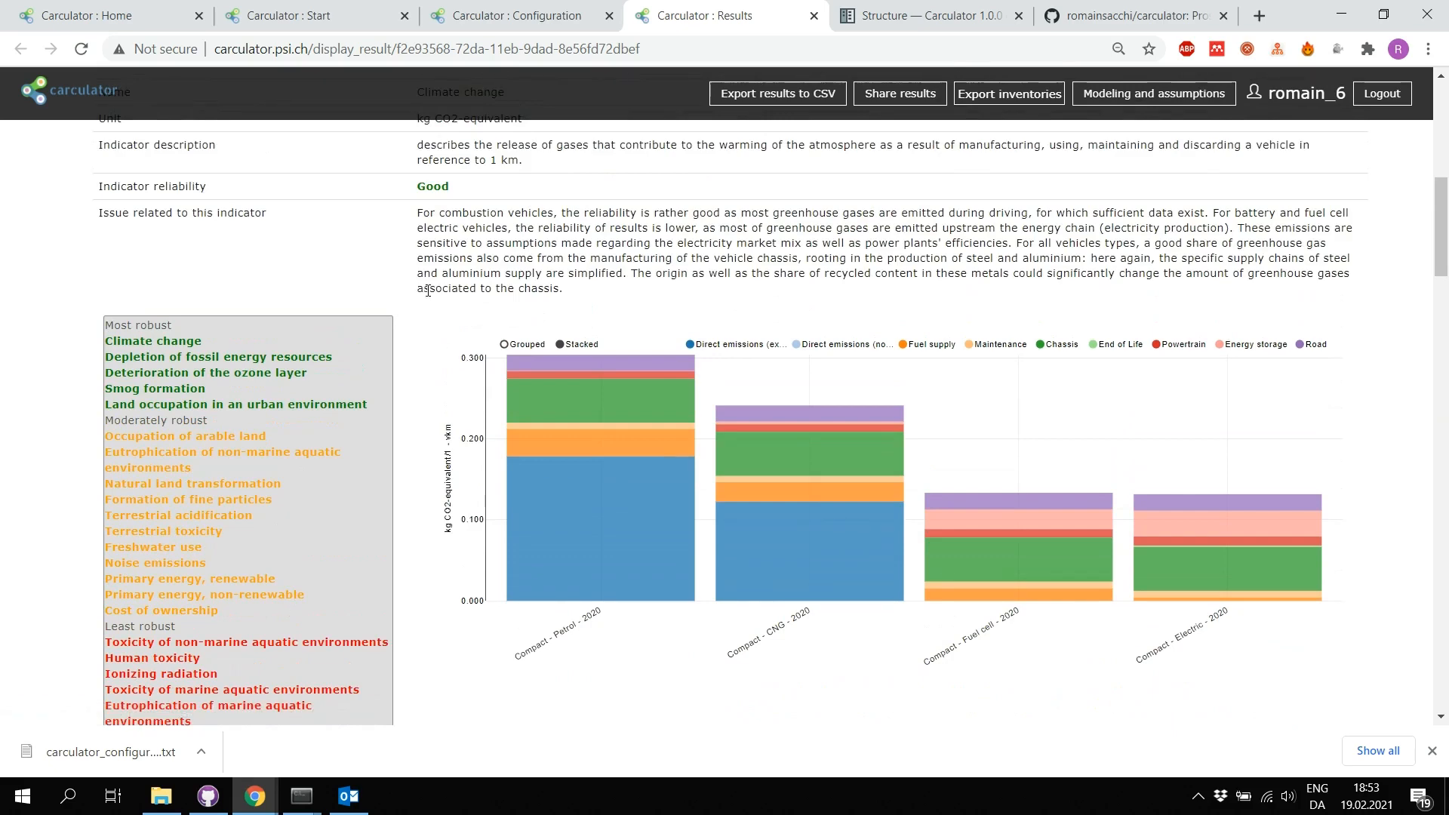
Step: Read the climate change indicator's description and the issues affecting its reliability
scroll(426, 287, "up", 1)
left_click_drag(422, 237, 528, 255)
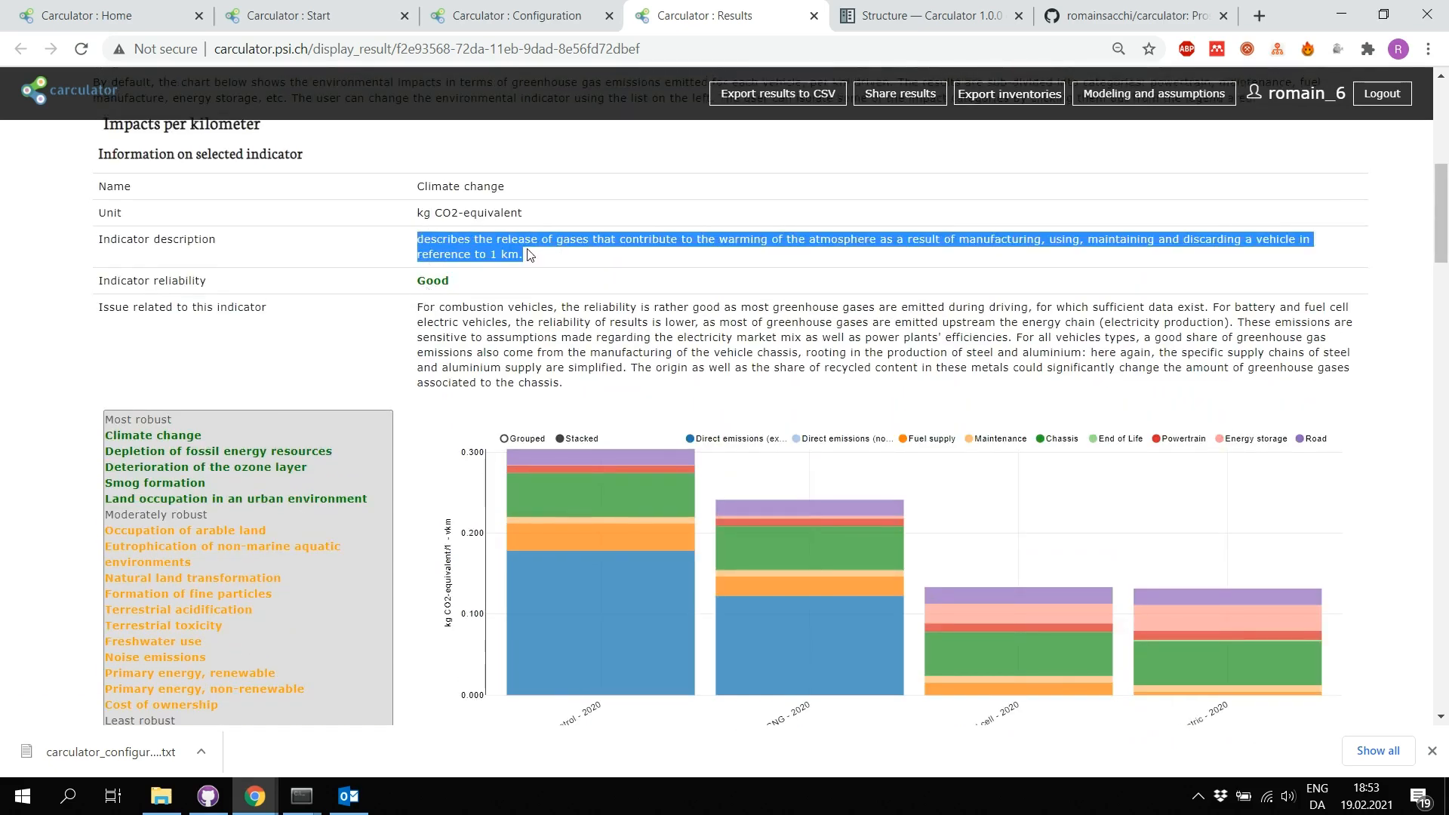
left_click(428, 320)
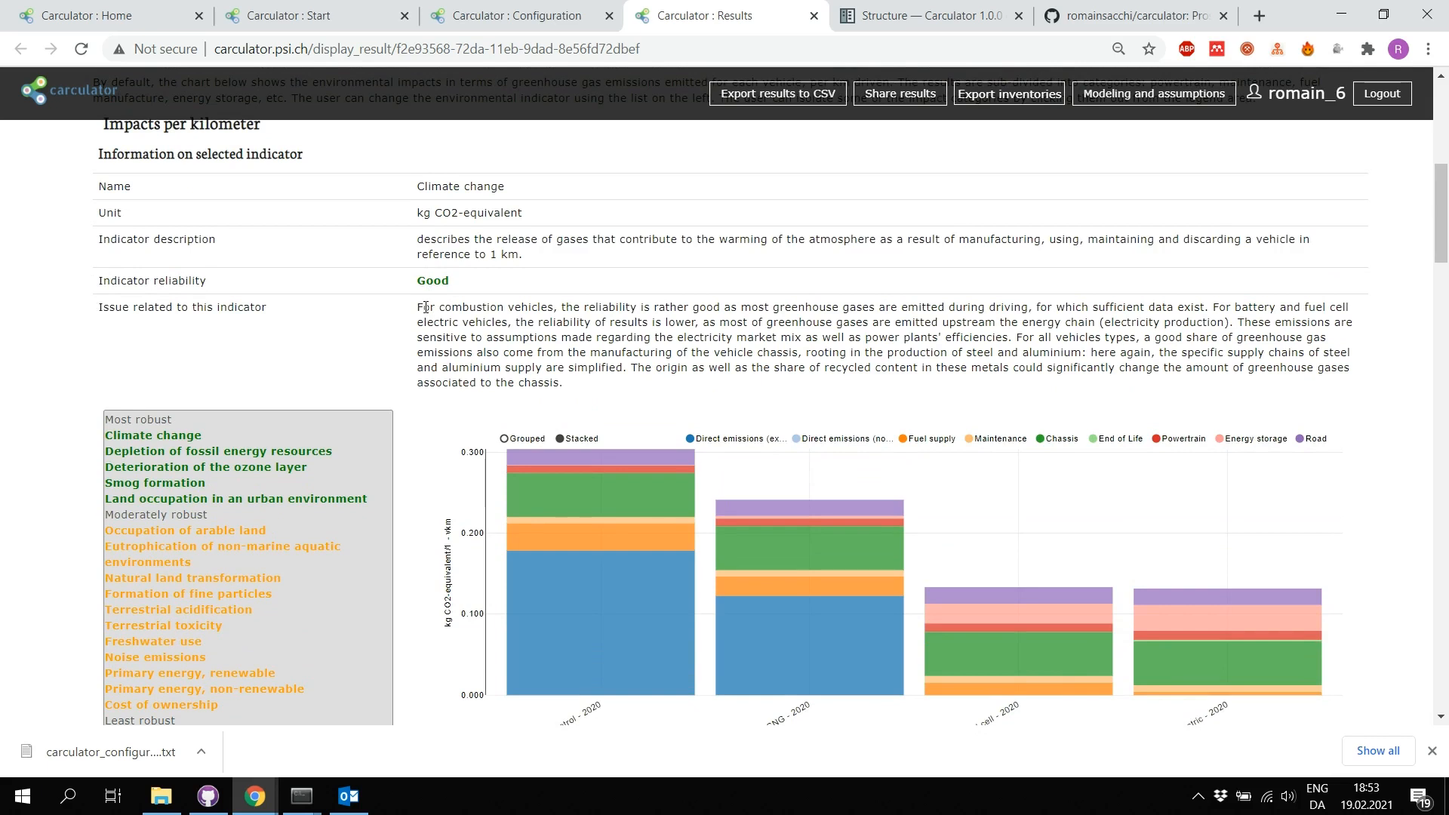
left_click_drag(441, 312, 534, 363)
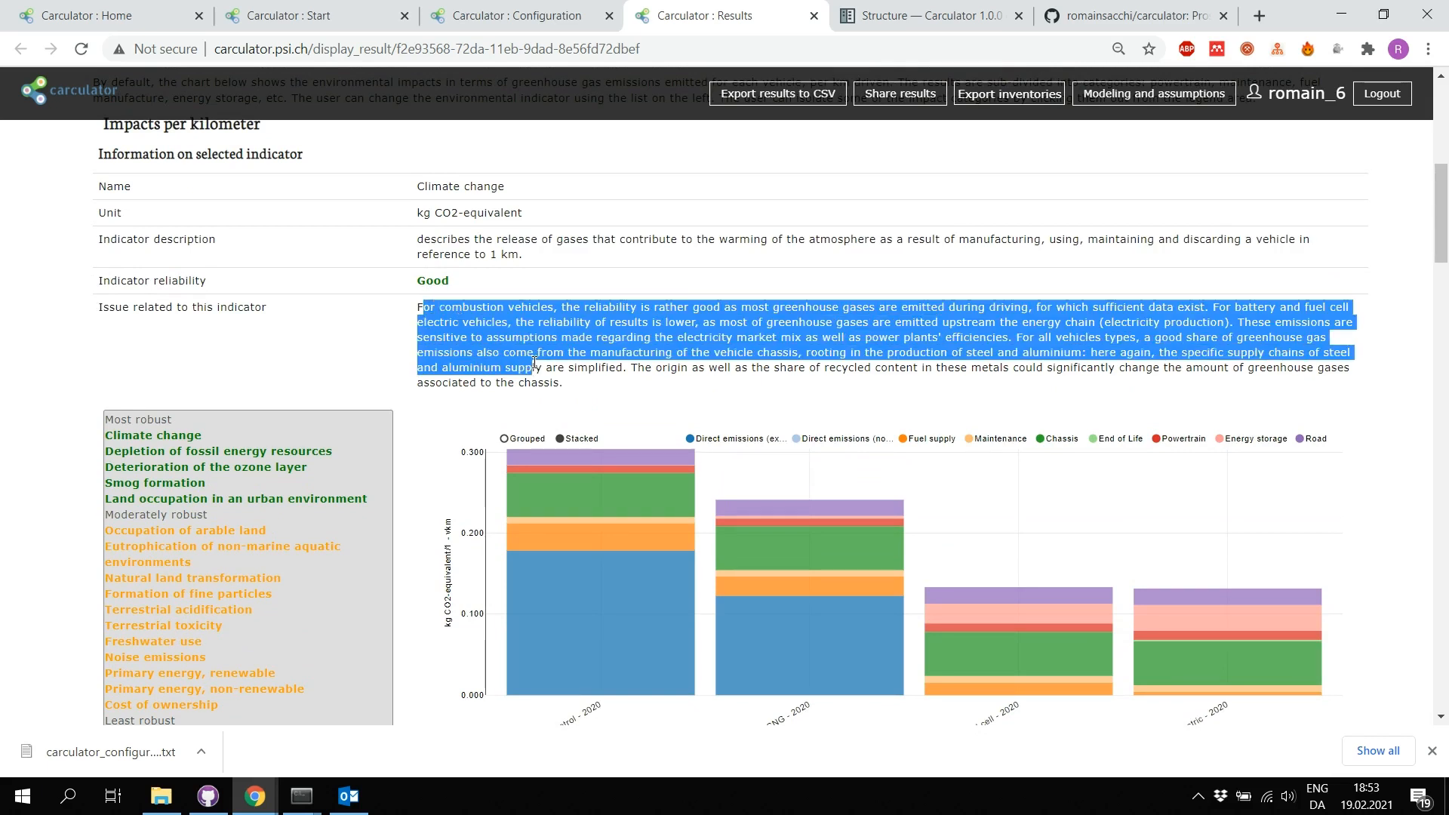
left_click(560, 372)
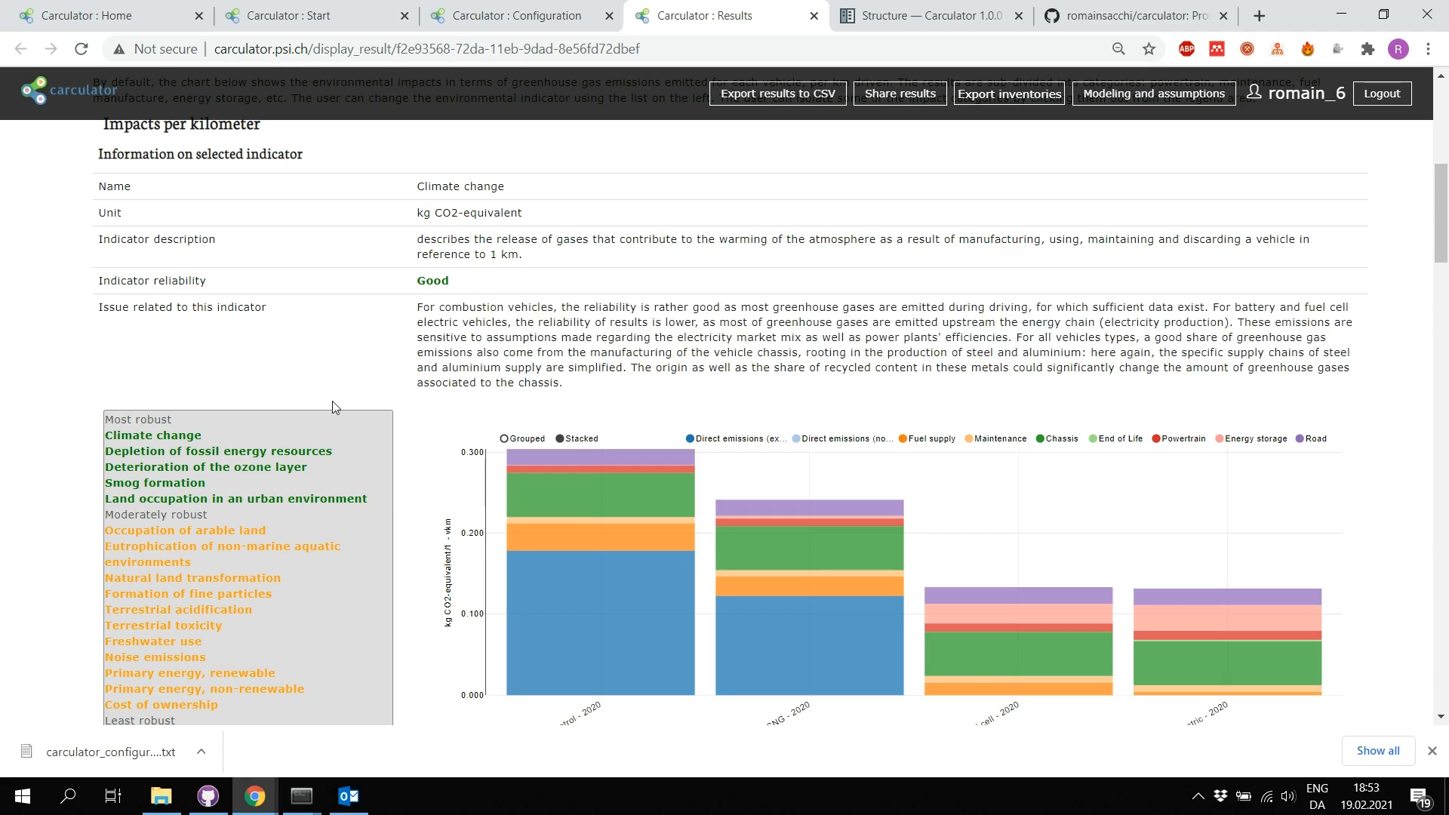
Step: View the per-kilometer charts for fossil energy depletion, ozone layer deterioration, smog formation and urban land occupation, and return to climate change
left_click(202, 451)
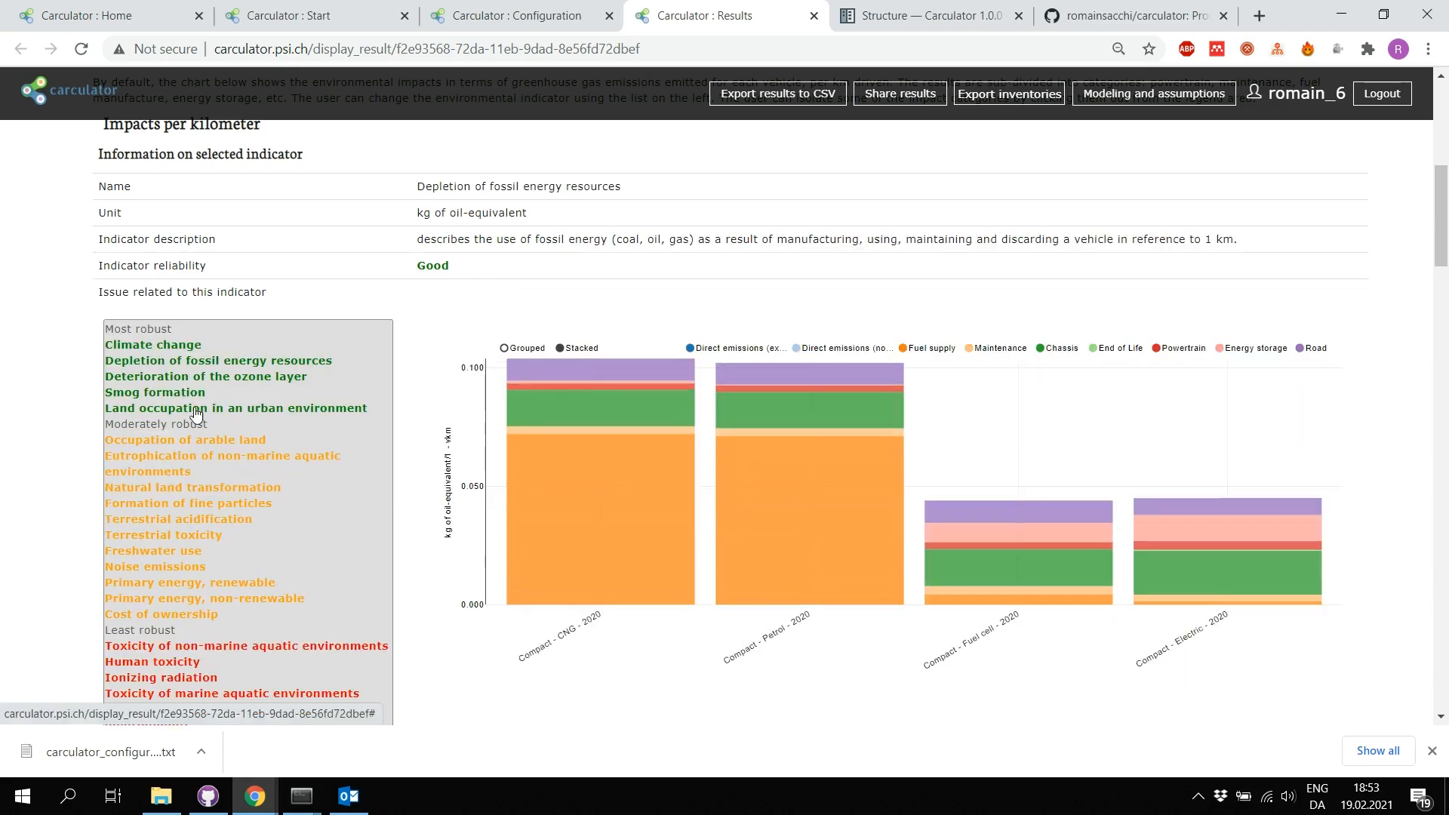
left_click(191, 379)
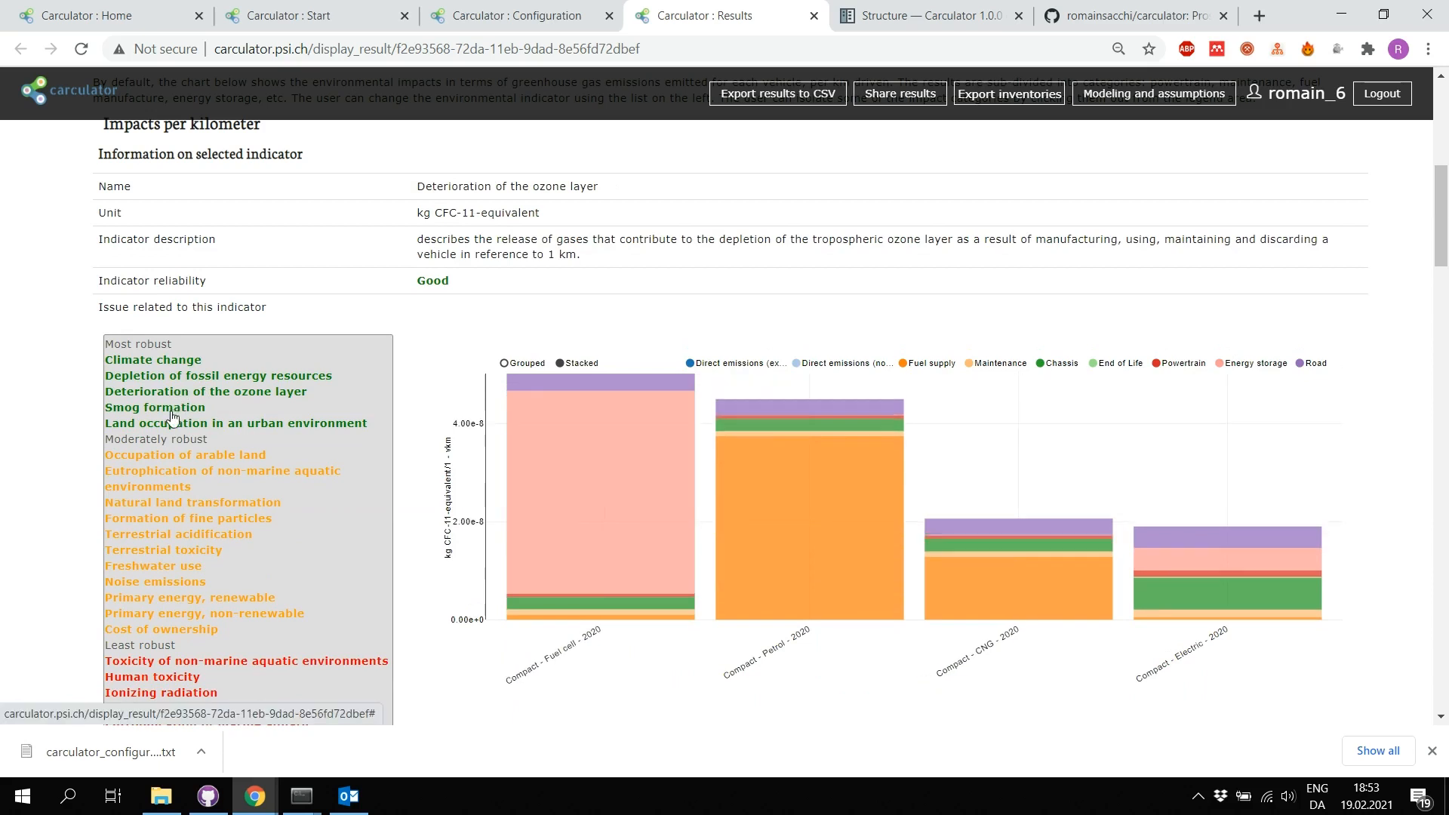
left_click(170, 410)
left_click(172, 424)
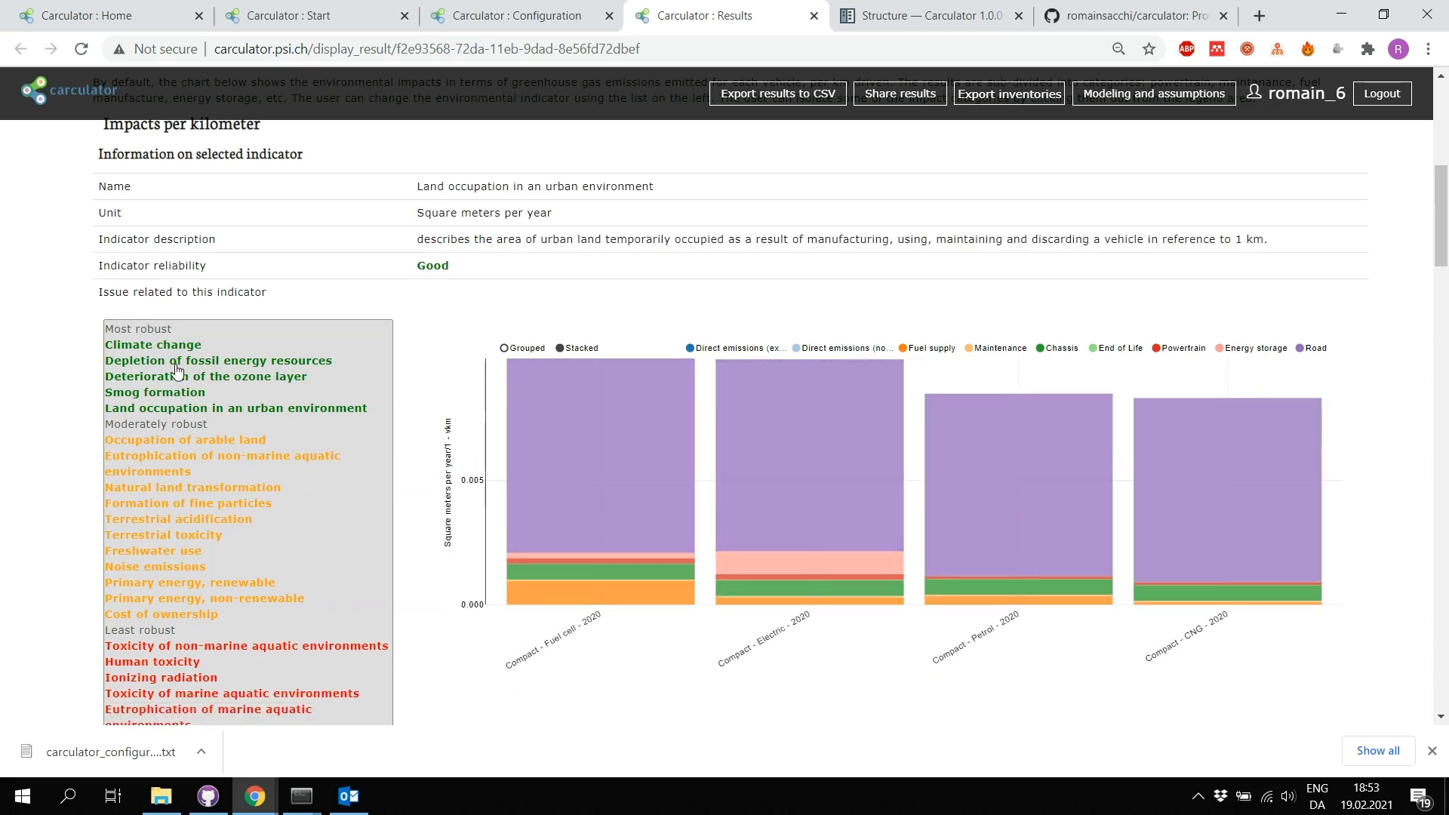
left_click(195, 349)
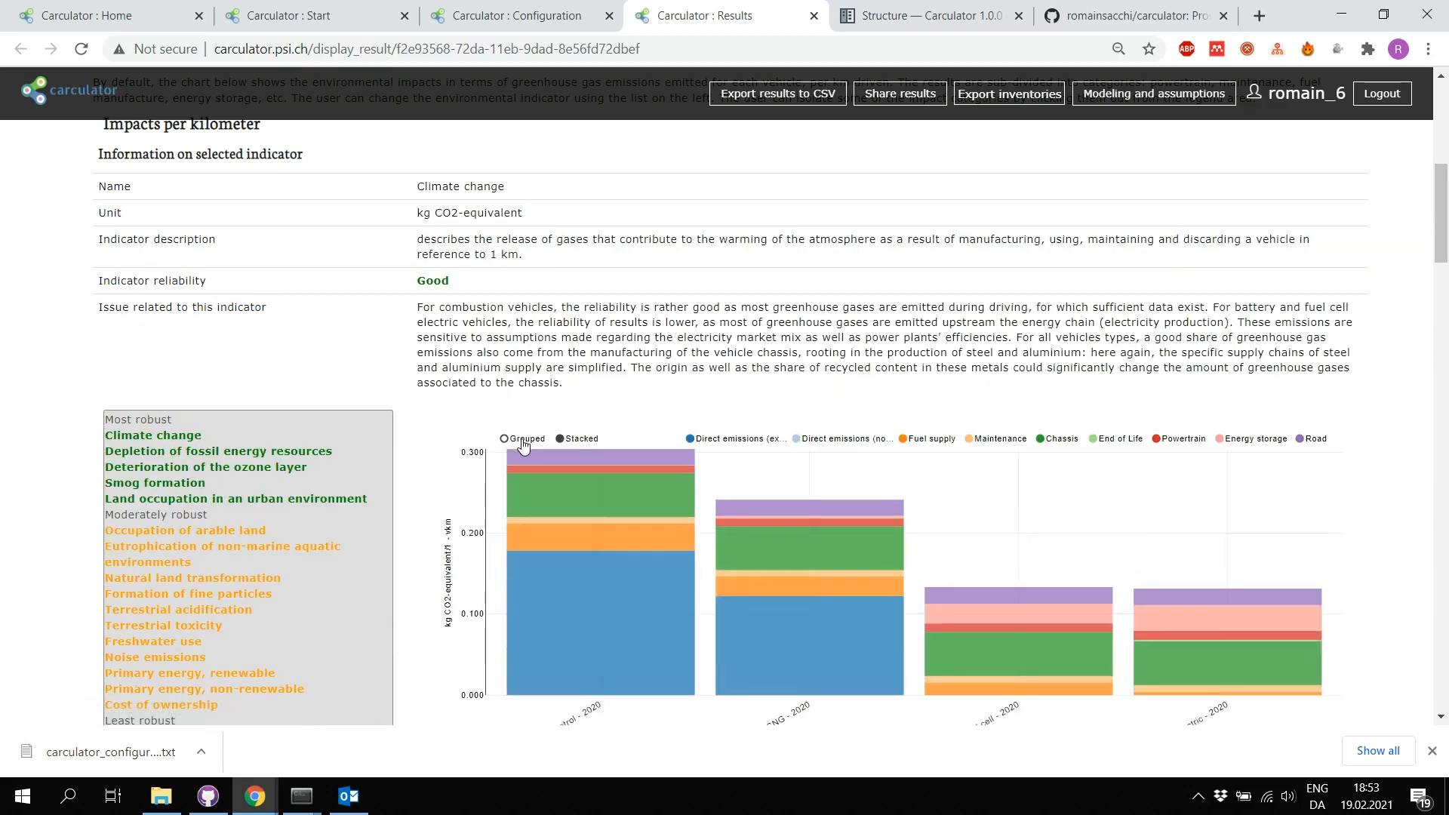
Step: Isolate fuel supply in the climate change chart by hiding both direct emissions categories, maintenance, chassis, end of life, powertrain, energy storage and road
scroll(519, 446, "down", 1)
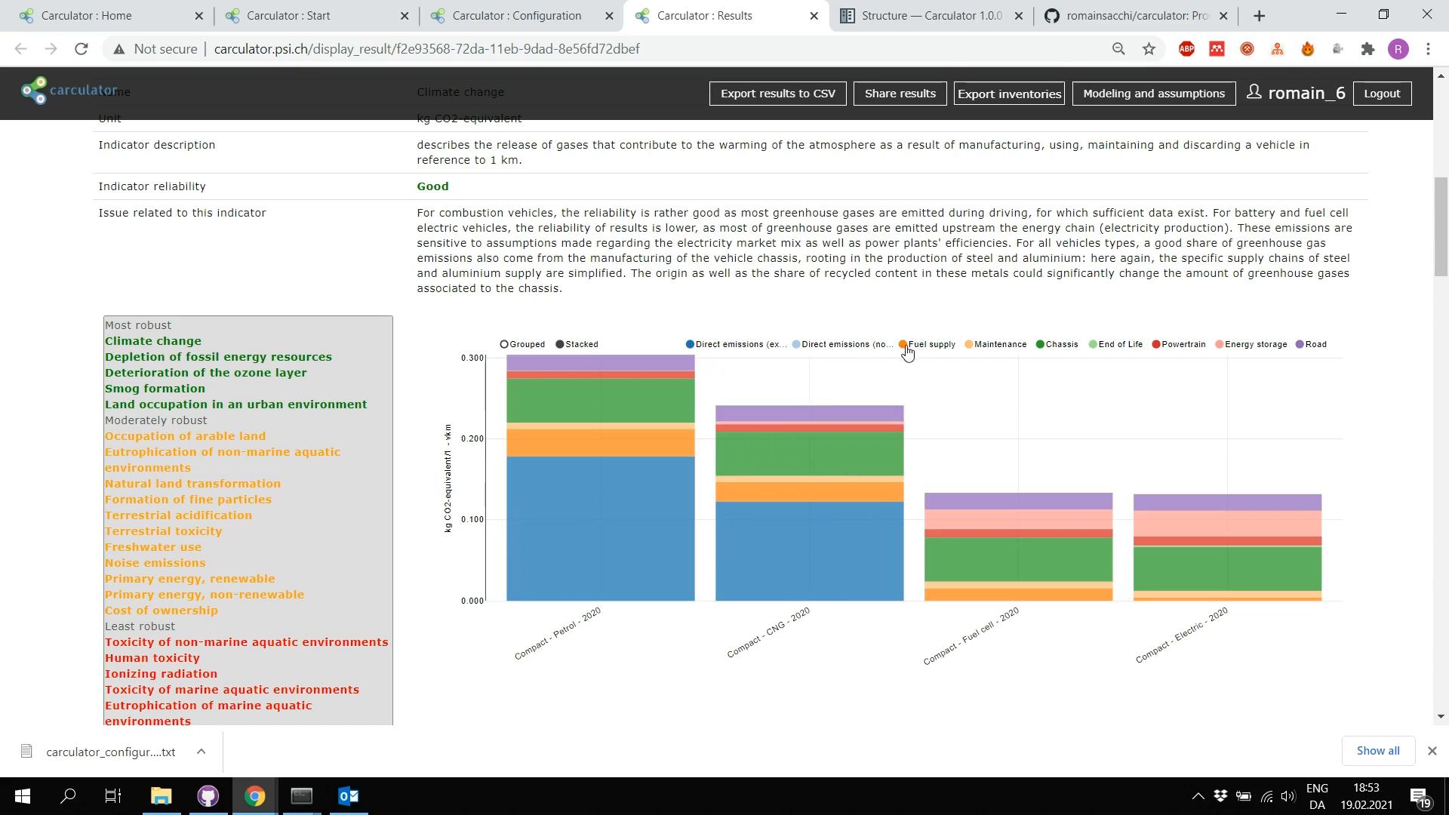
left_click(754, 345)
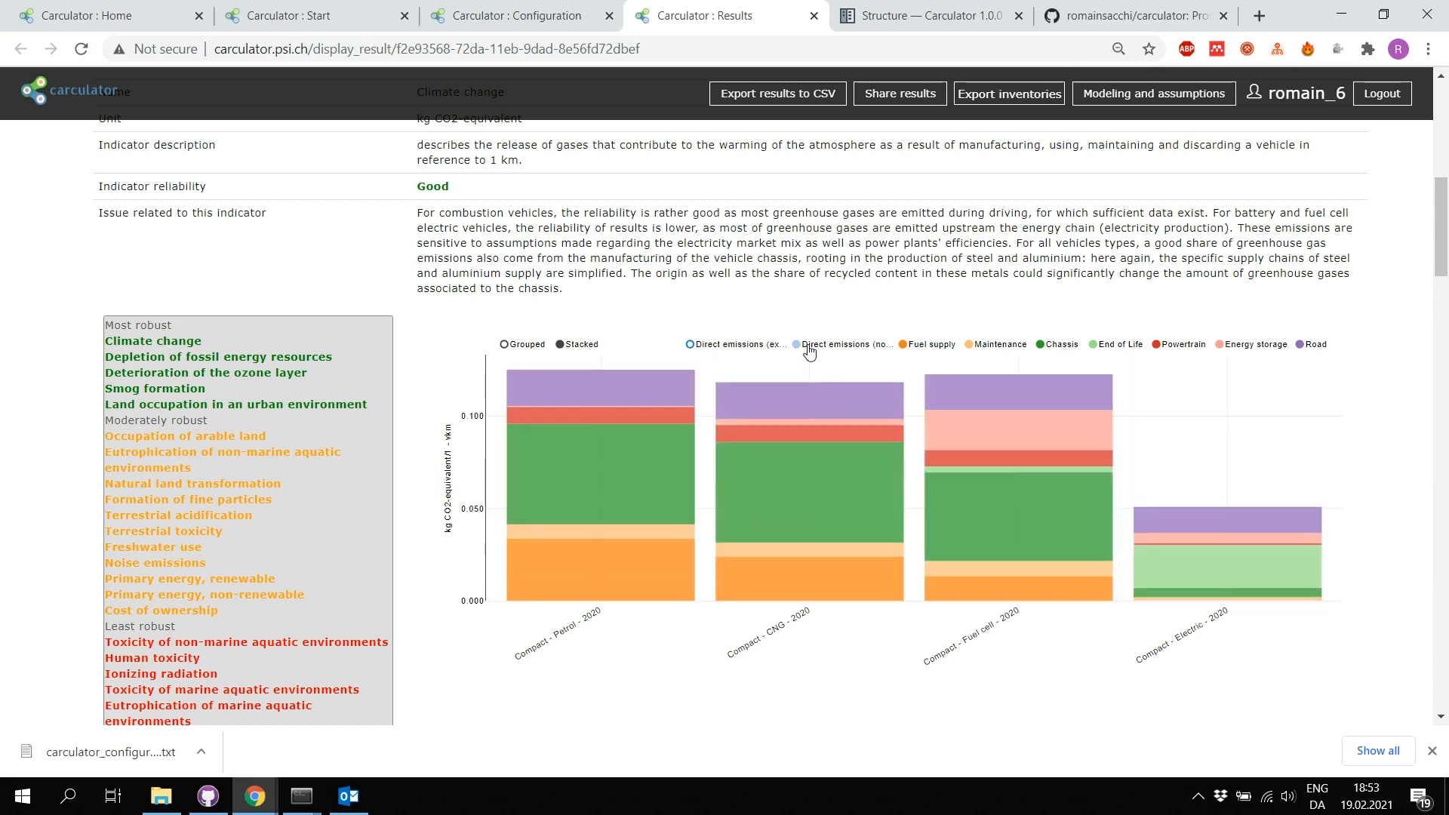
left_click(814, 347)
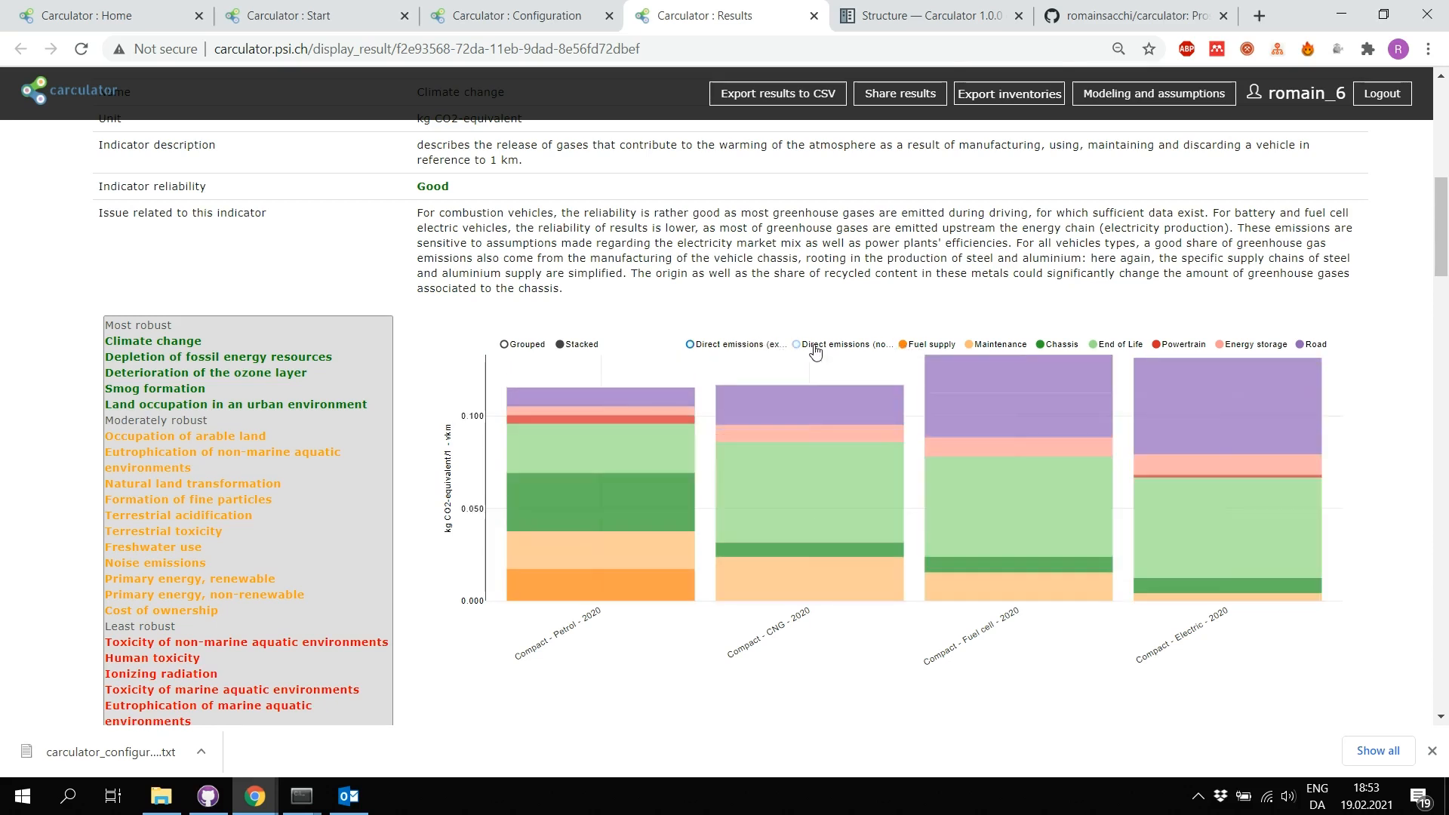
left_click(981, 345)
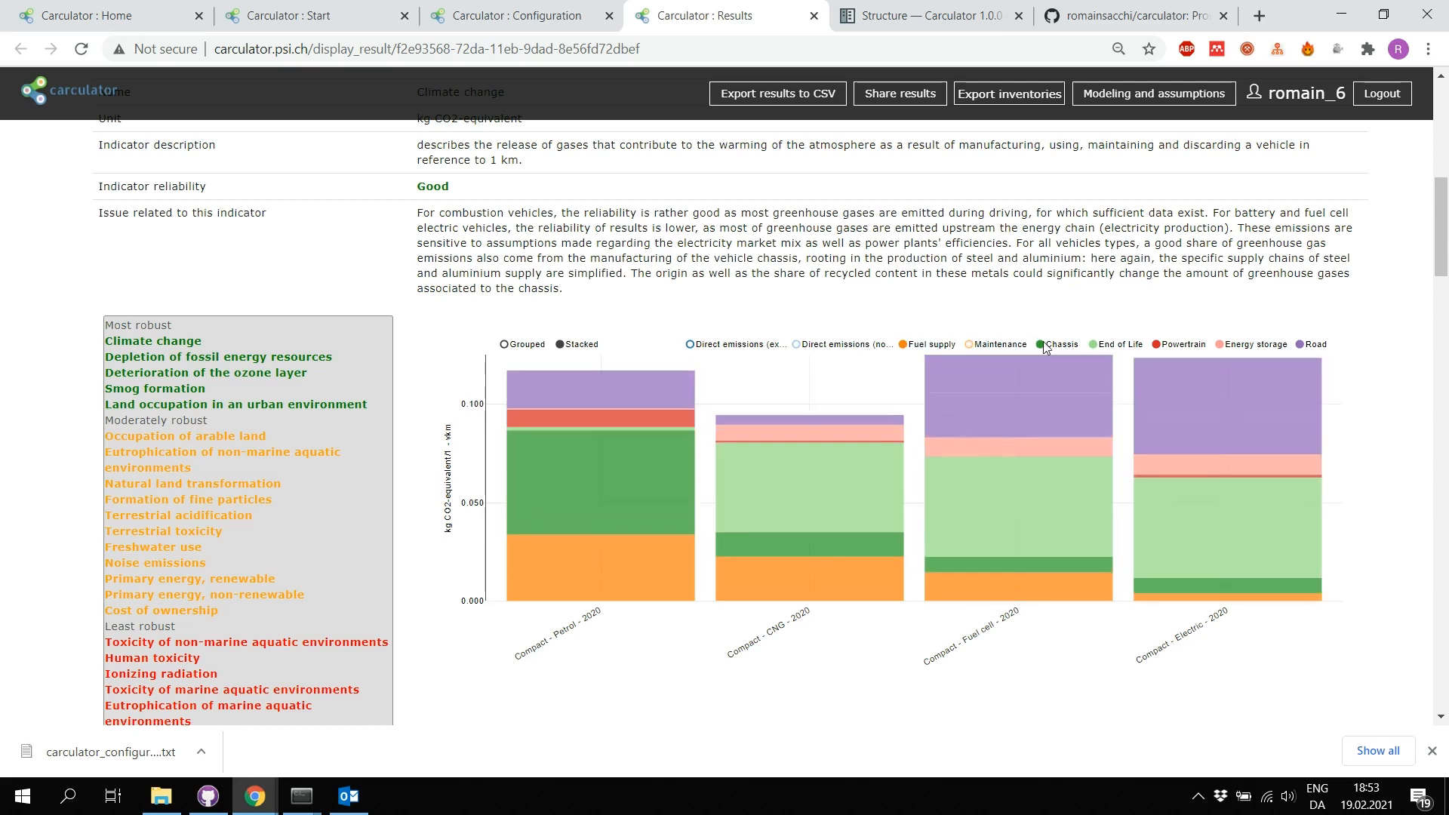
left_click(1057, 347)
left_click(1109, 345)
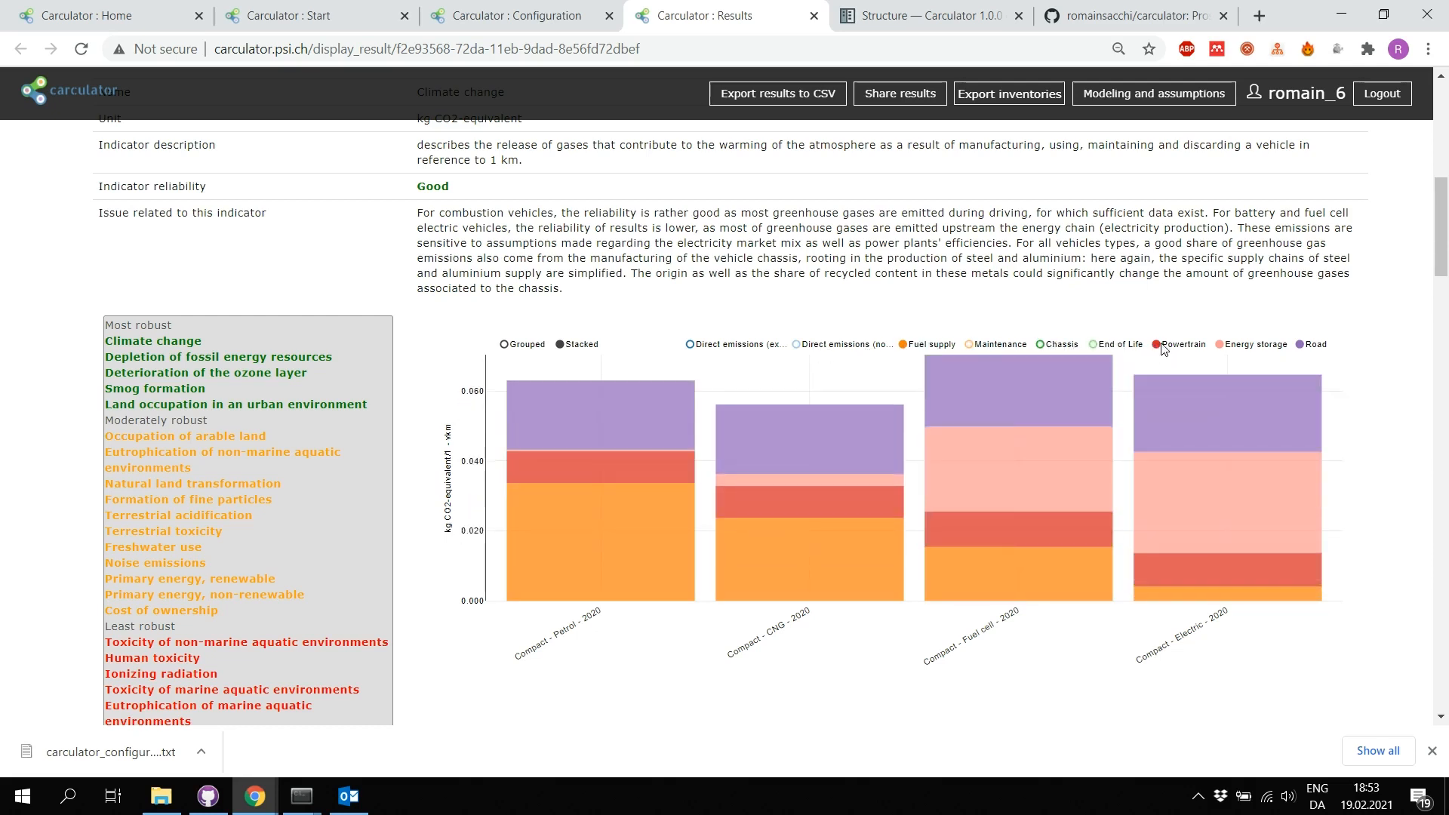
left_click(1230, 349)
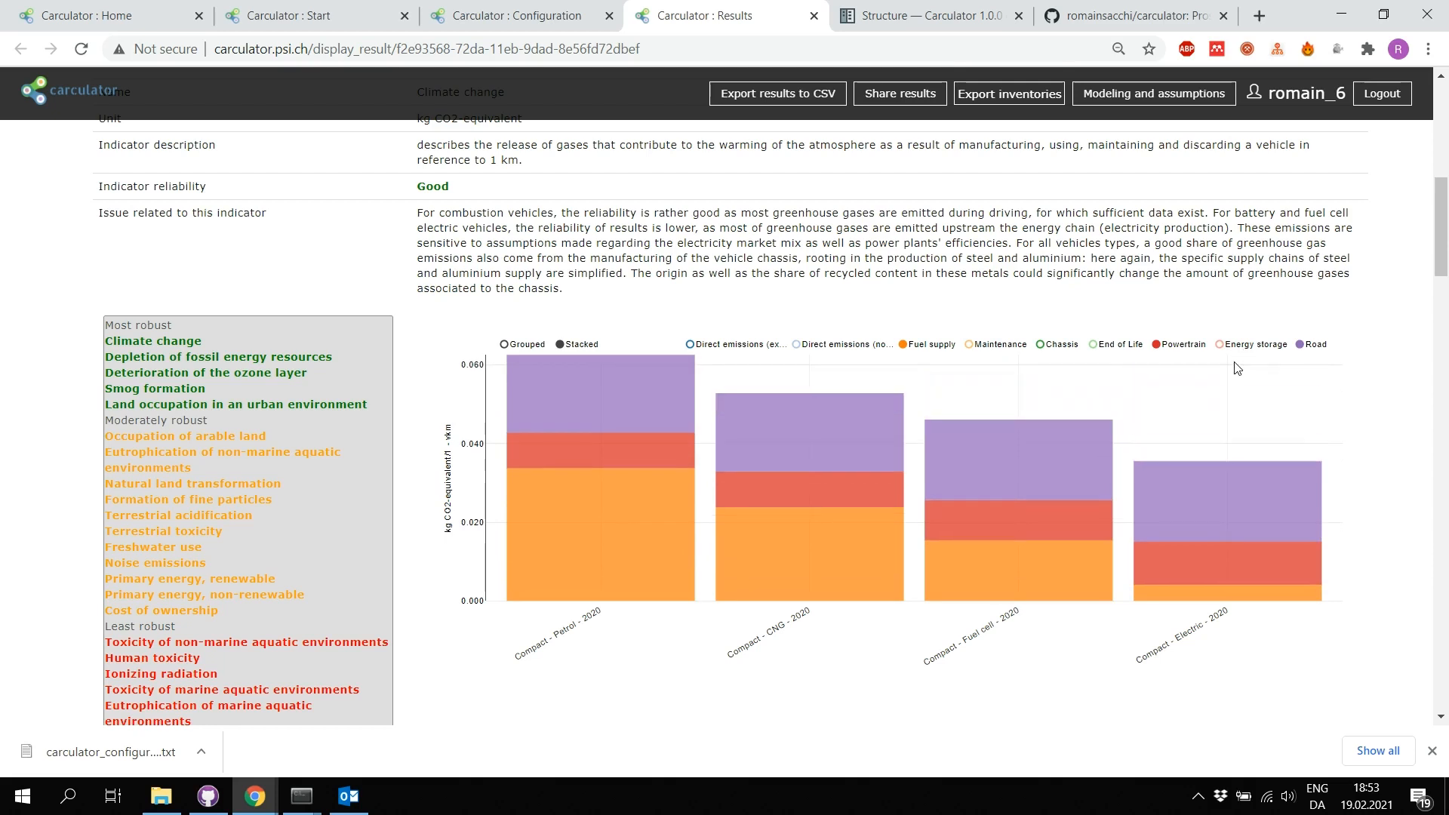
left_click(1196, 350)
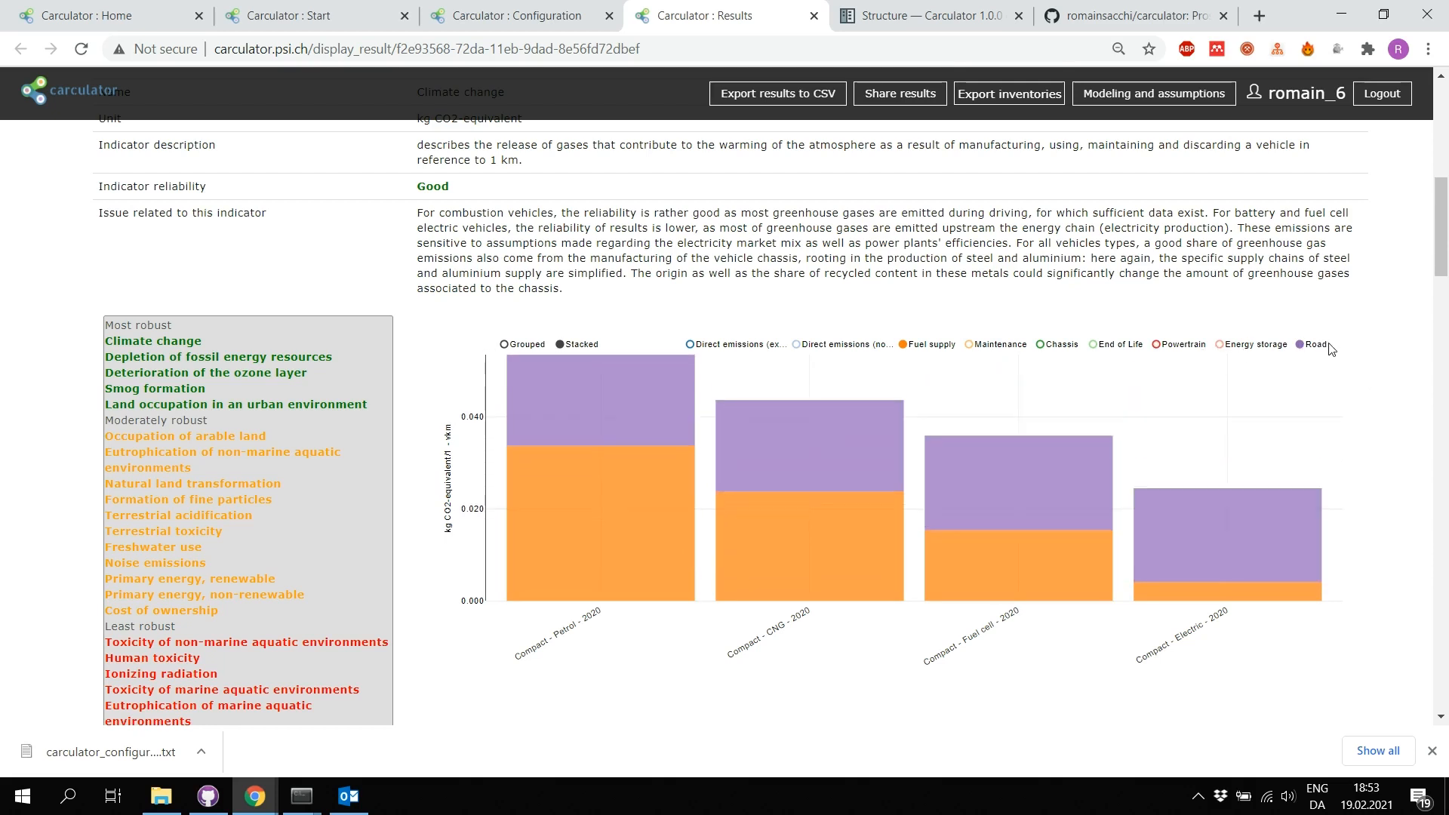
left_click(1320, 348)
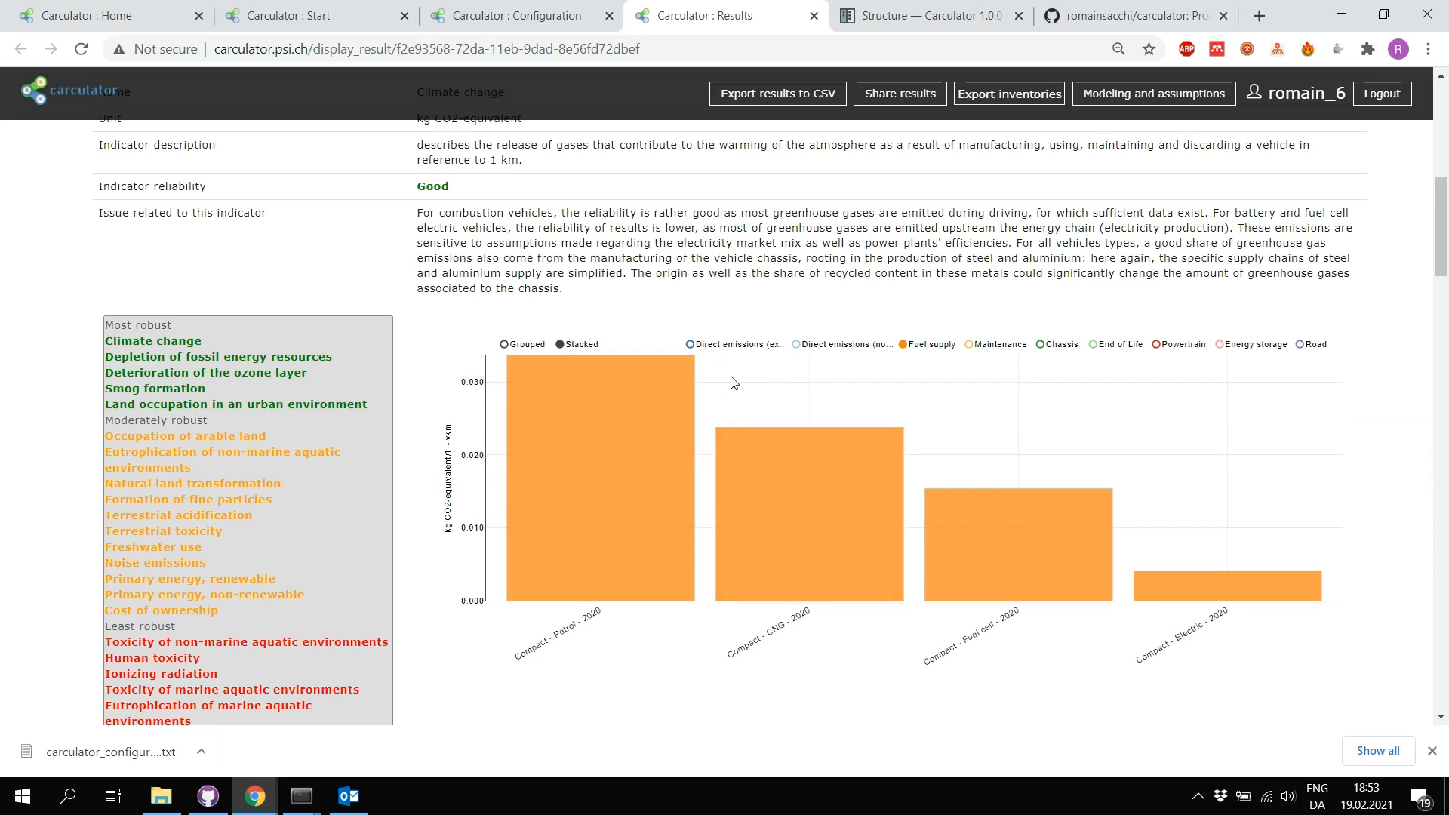
Step: Compare the fuel supply impacts of the petrol, CNG, fuel cell and electric cars in the chart
mouse_move(661, 474)
mouse_move(936, 464)
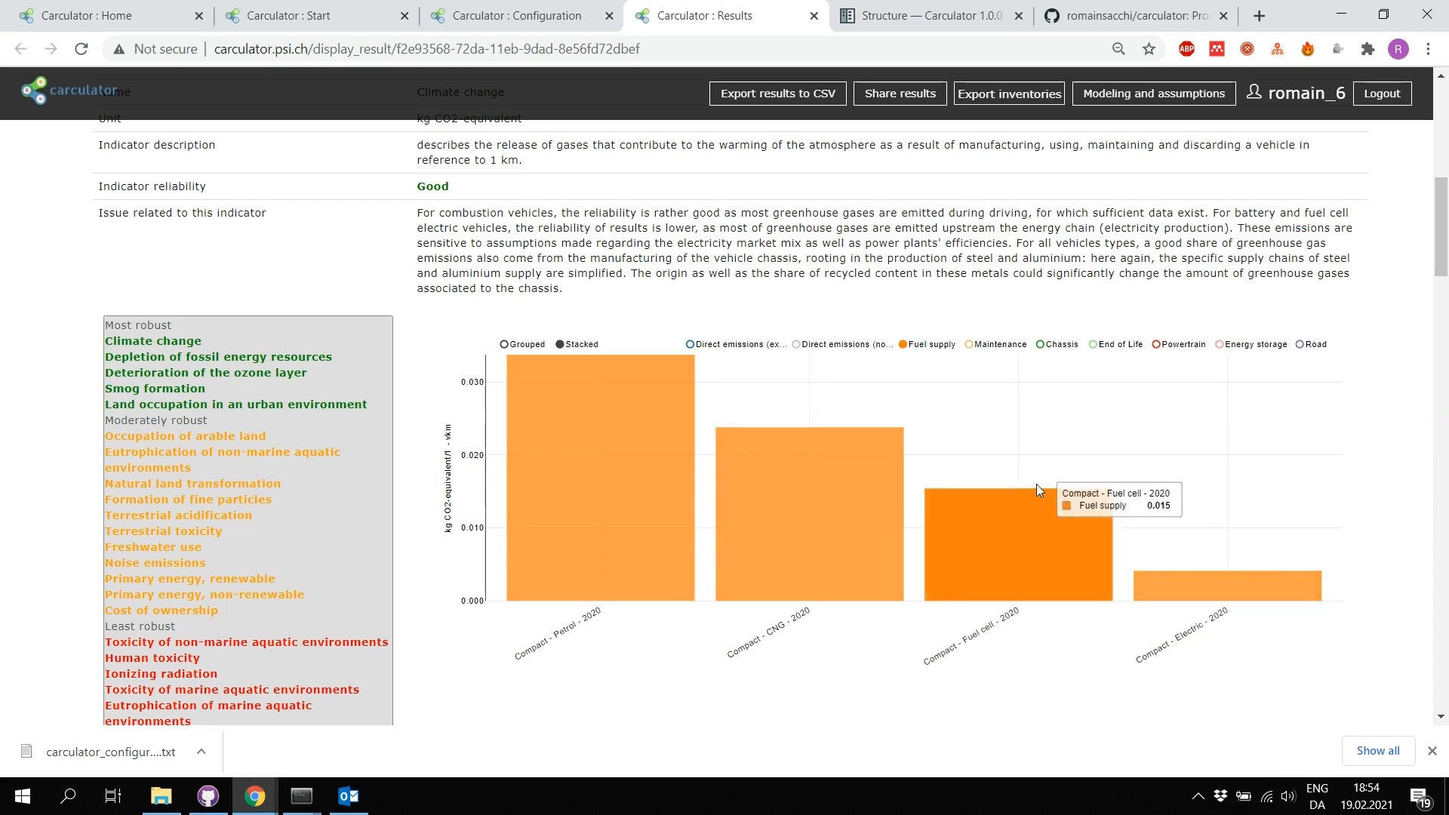
mouse_move(1045, 501)
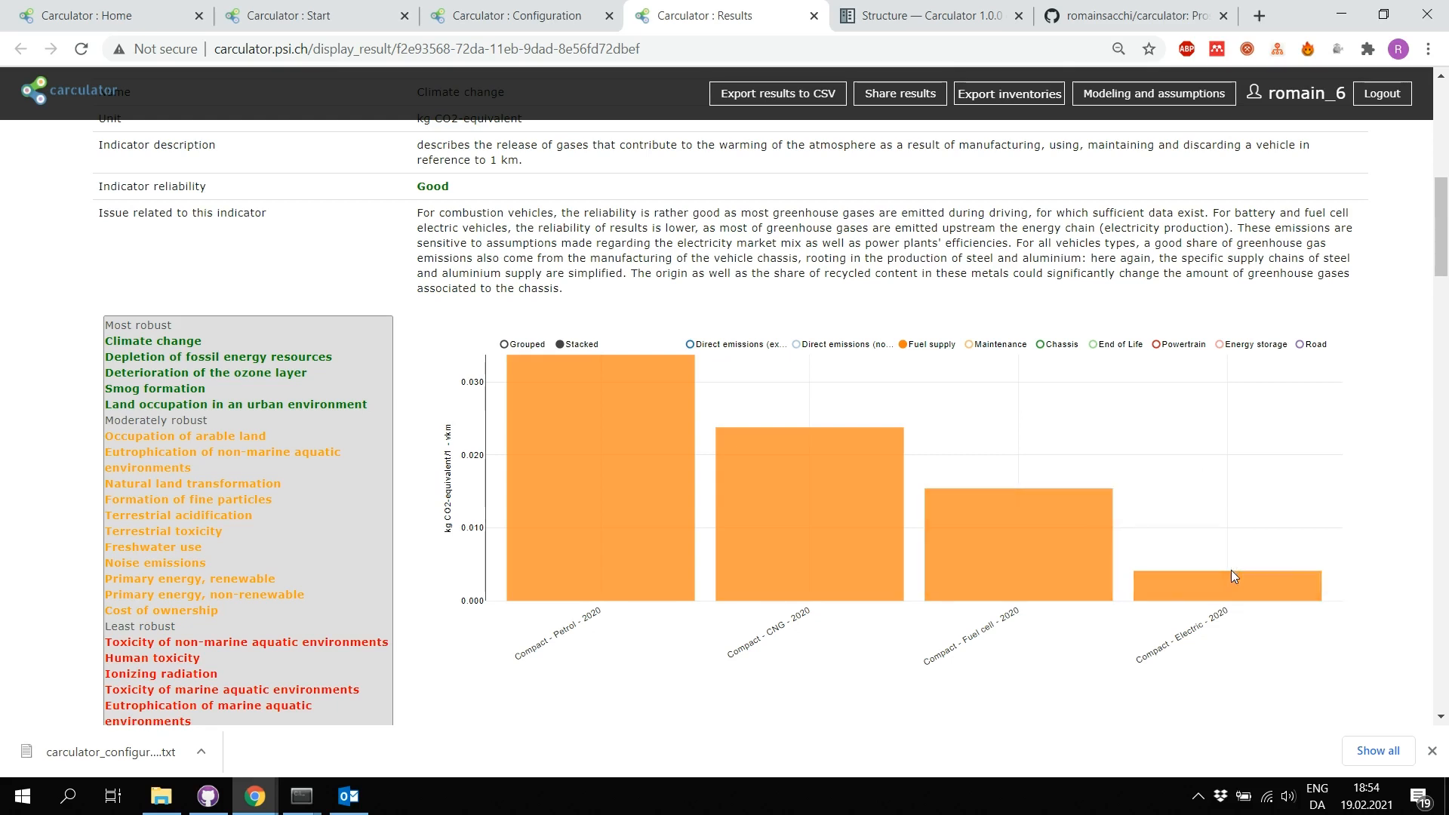
mouse_move(1229, 576)
mouse_move(821, 464)
mouse_move(626, 448)
Step: Examine the accumulated climate change impacts of the four cars over their lifetime
scroll(421, 565, "down", 4)
scroll(421, 565, "down", 6)
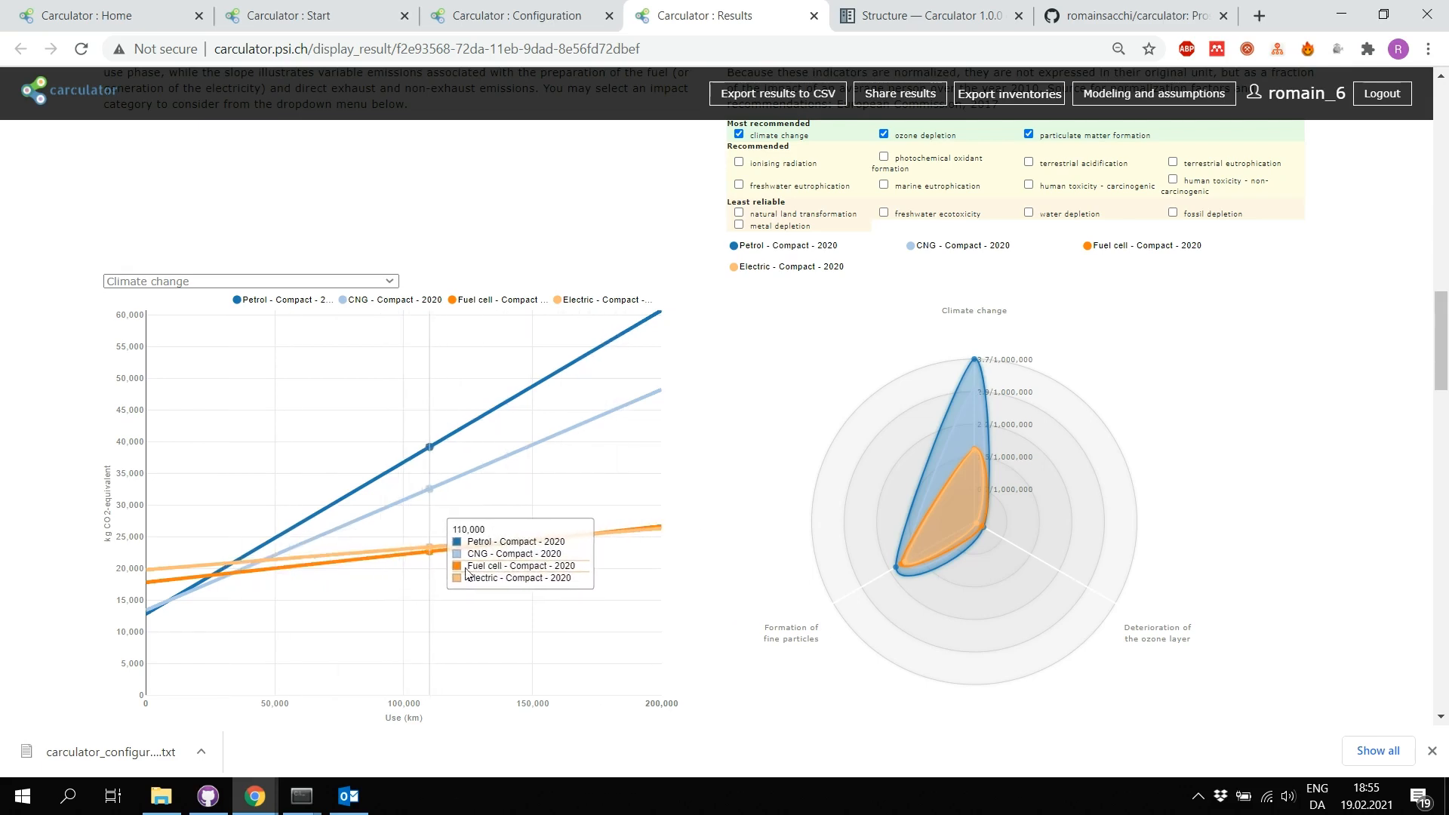
scroll(488, 573, "up", 1)
scroll(487, 575, "up", 3)
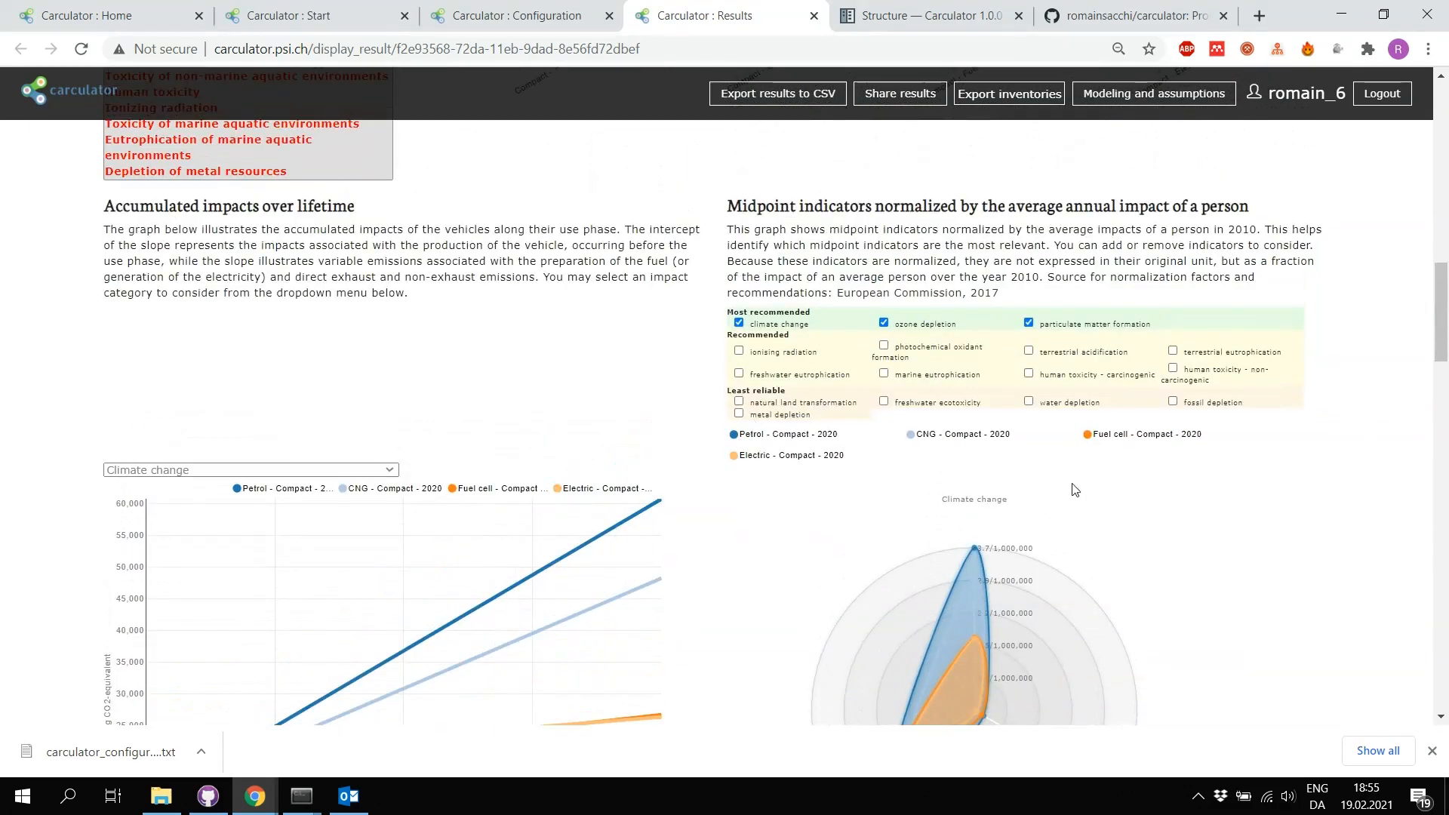
Step: Examine the radar chart of midpoint indicators normalized by a person's average annual impact, including its selectable indicators and axis labels
scroll(1126, 537, "down", 2)
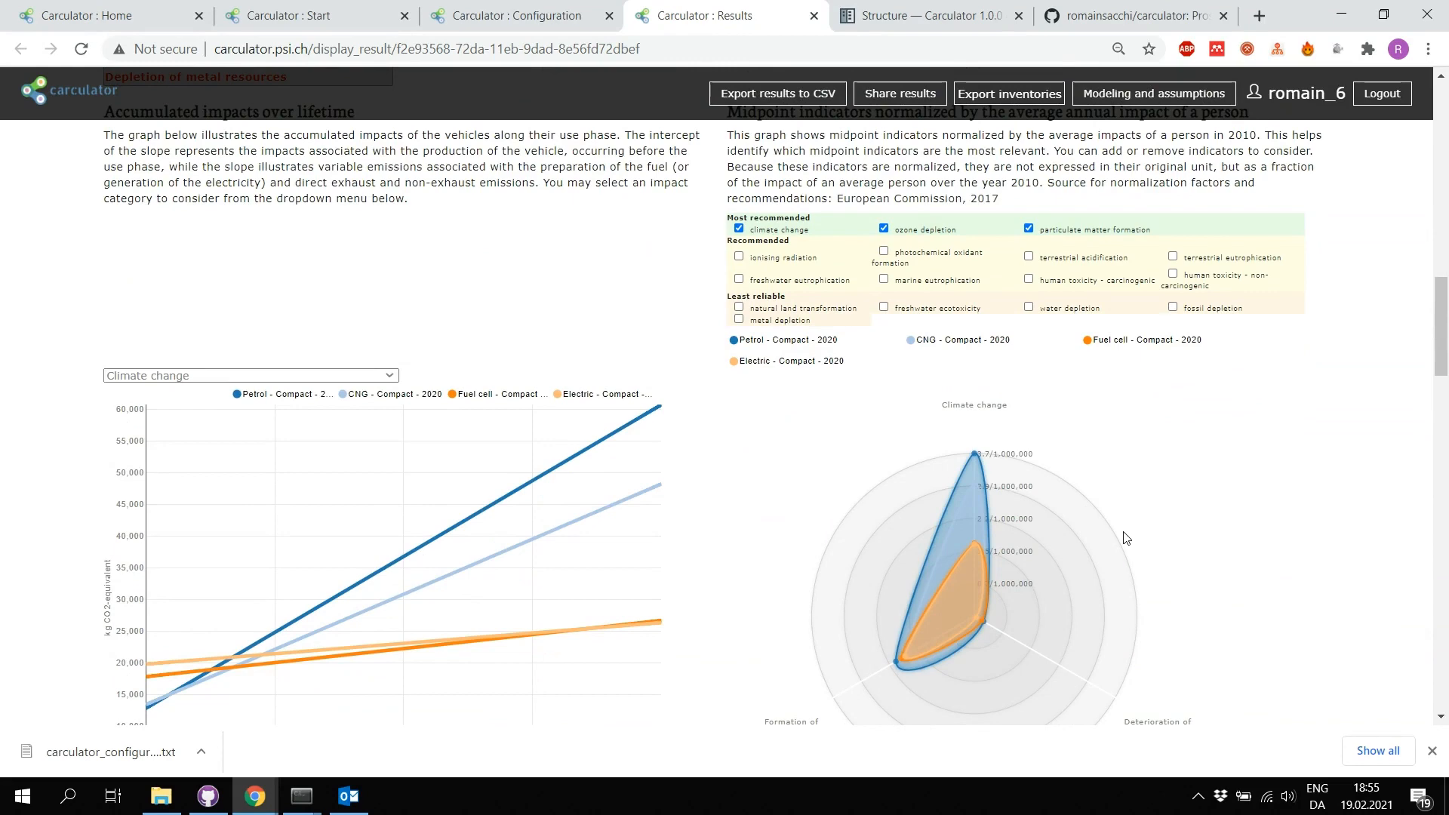
scroll(1126, 538, "down", 2)
scroll(1126, 538, "down", 2)
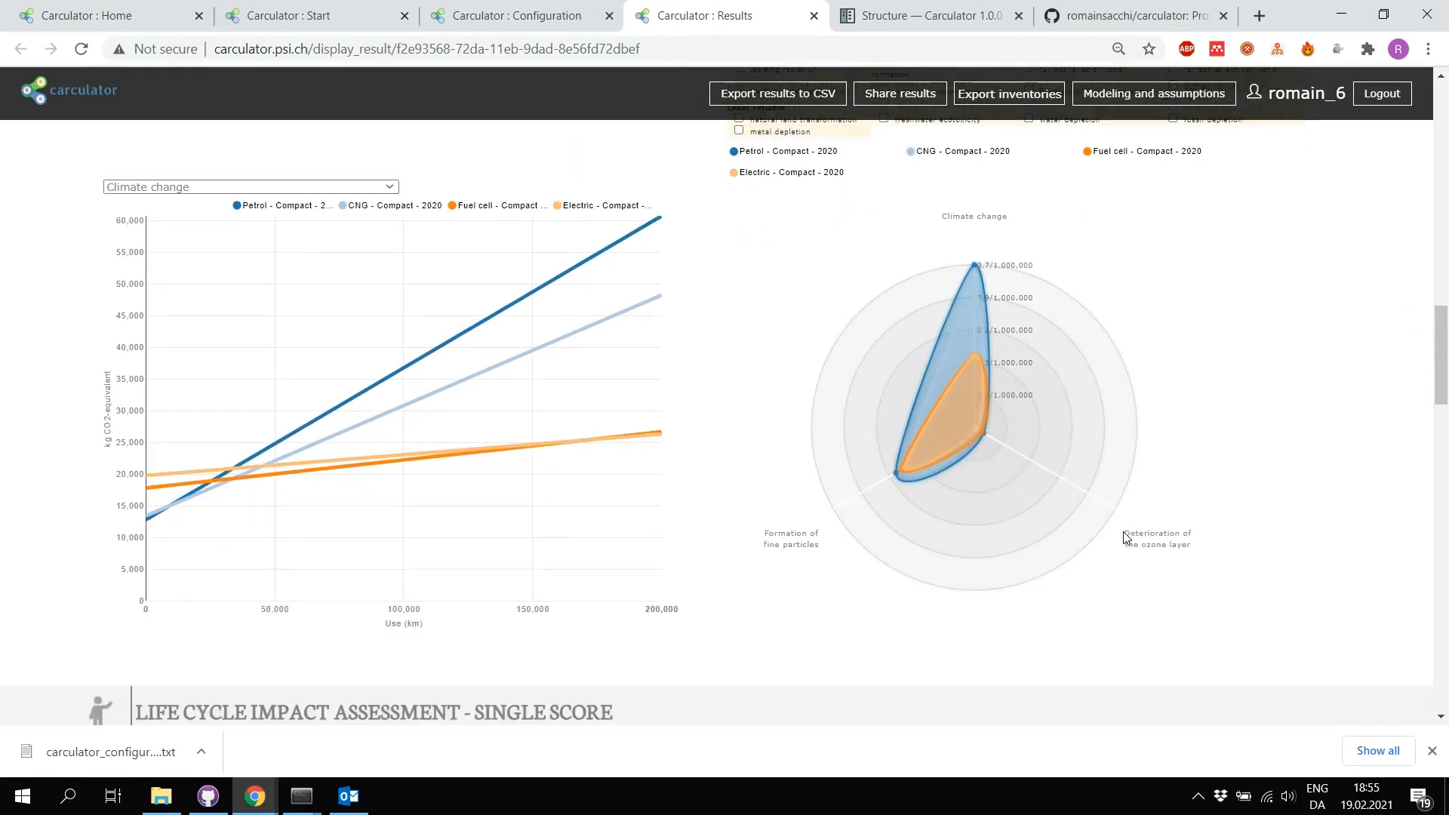
scroll(1126, 537, "up", 2)
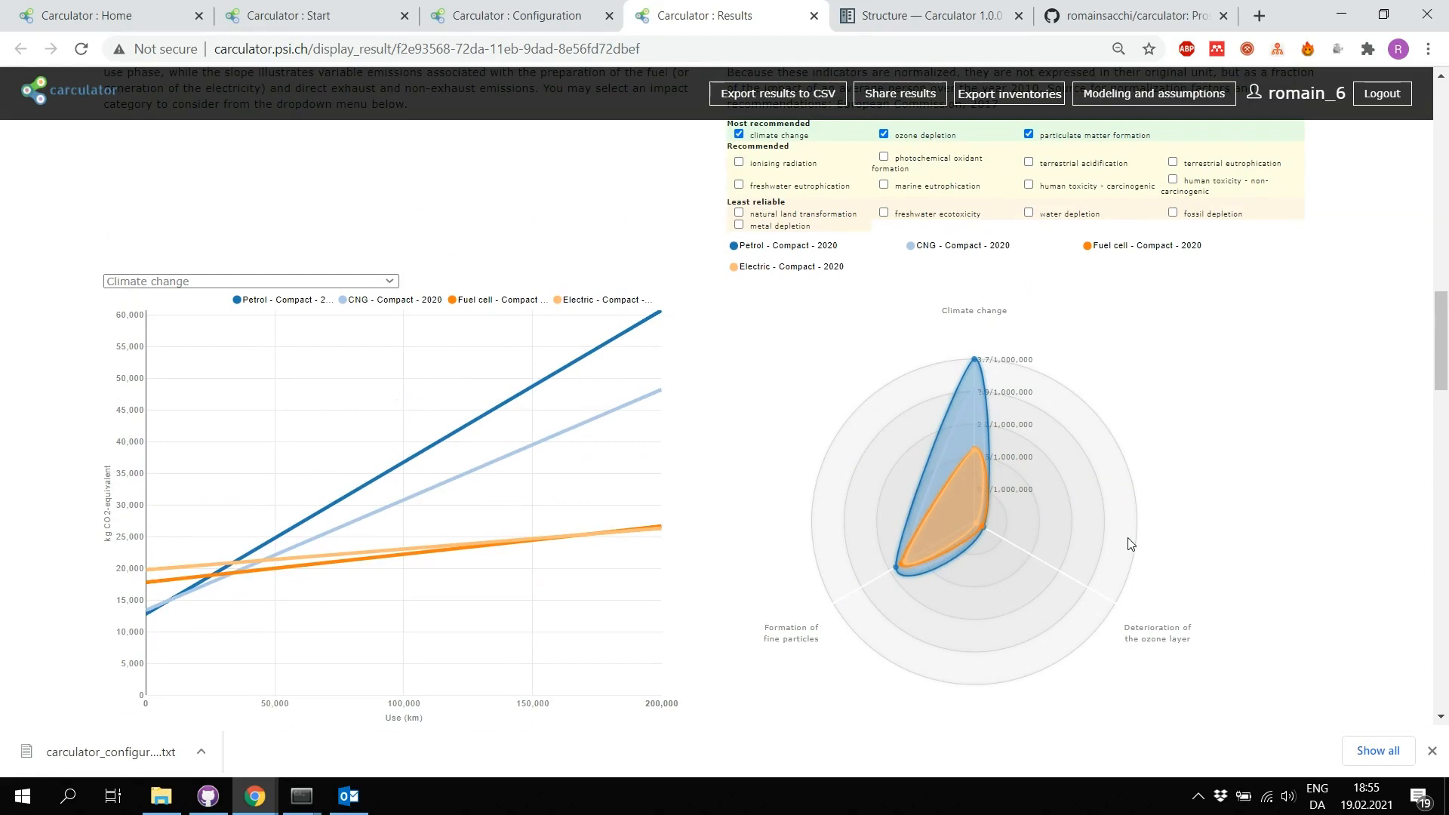
scroll(1130, 544, "up", 1)
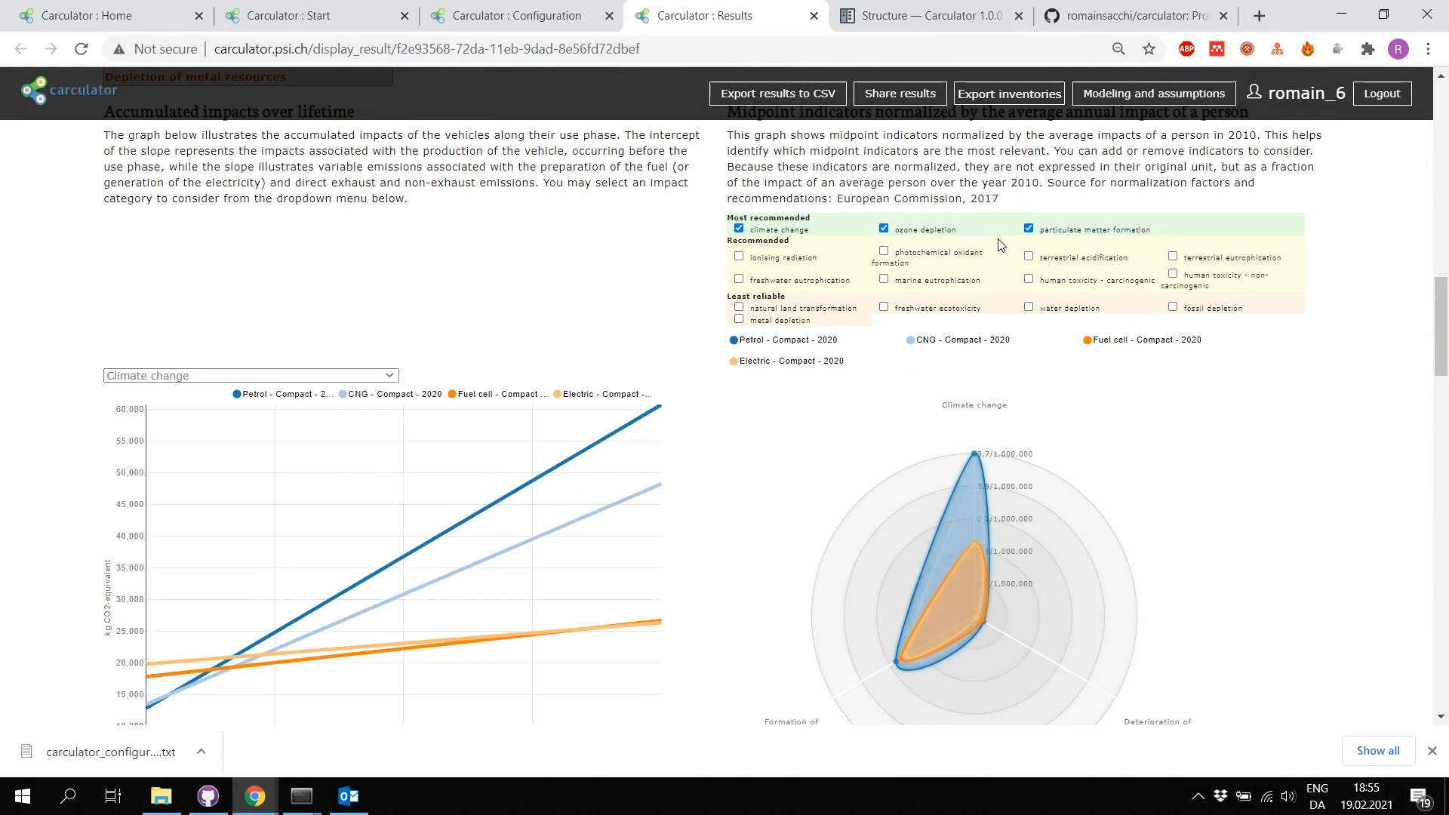
scroll(1187, 510, "down", 1)
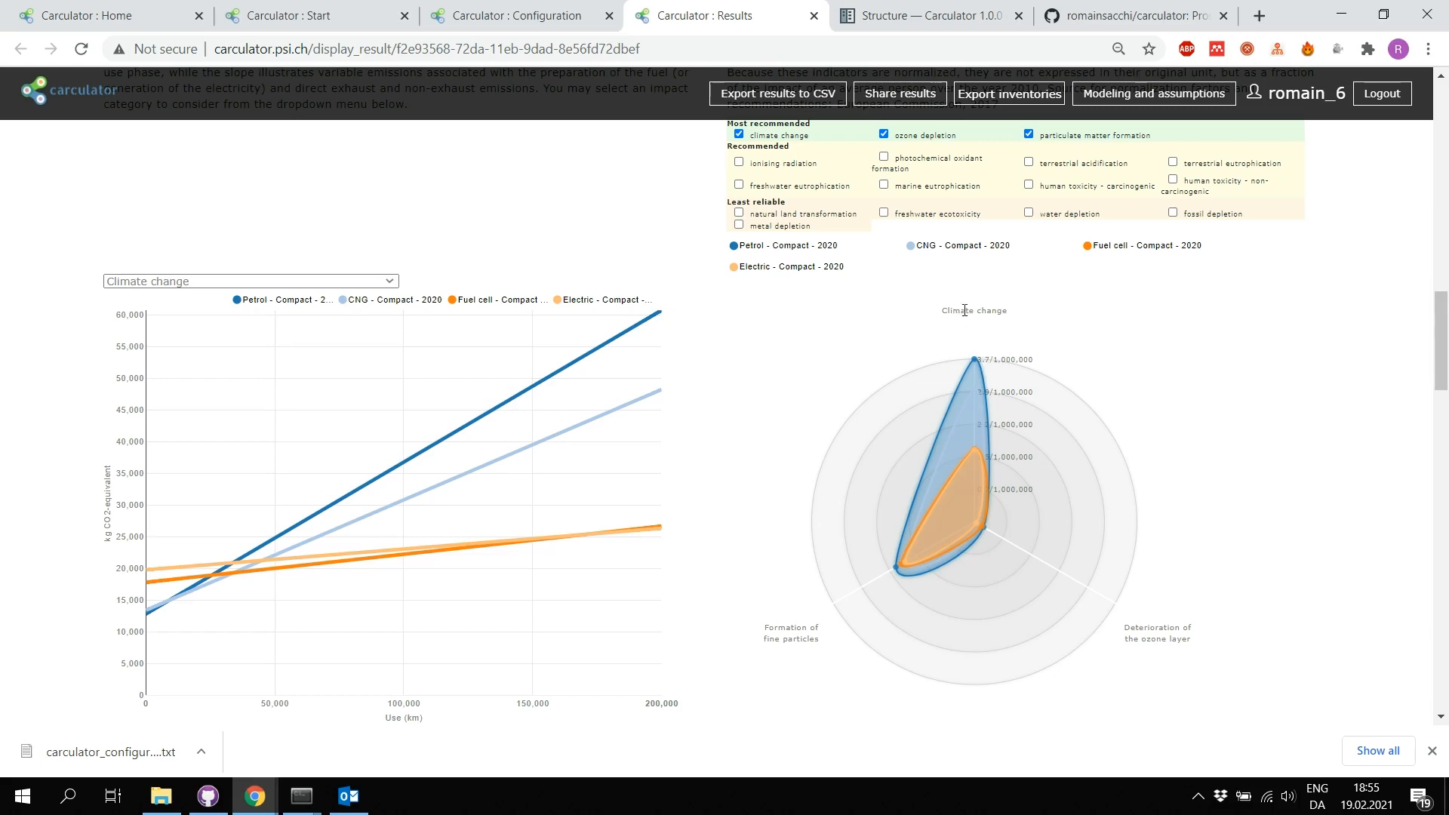
left_click_drag(952, 311, 996, 314)
left_click(996, 314)
left_click_drag(1137, 626, 1160, 643)
left_click(1158, 644)
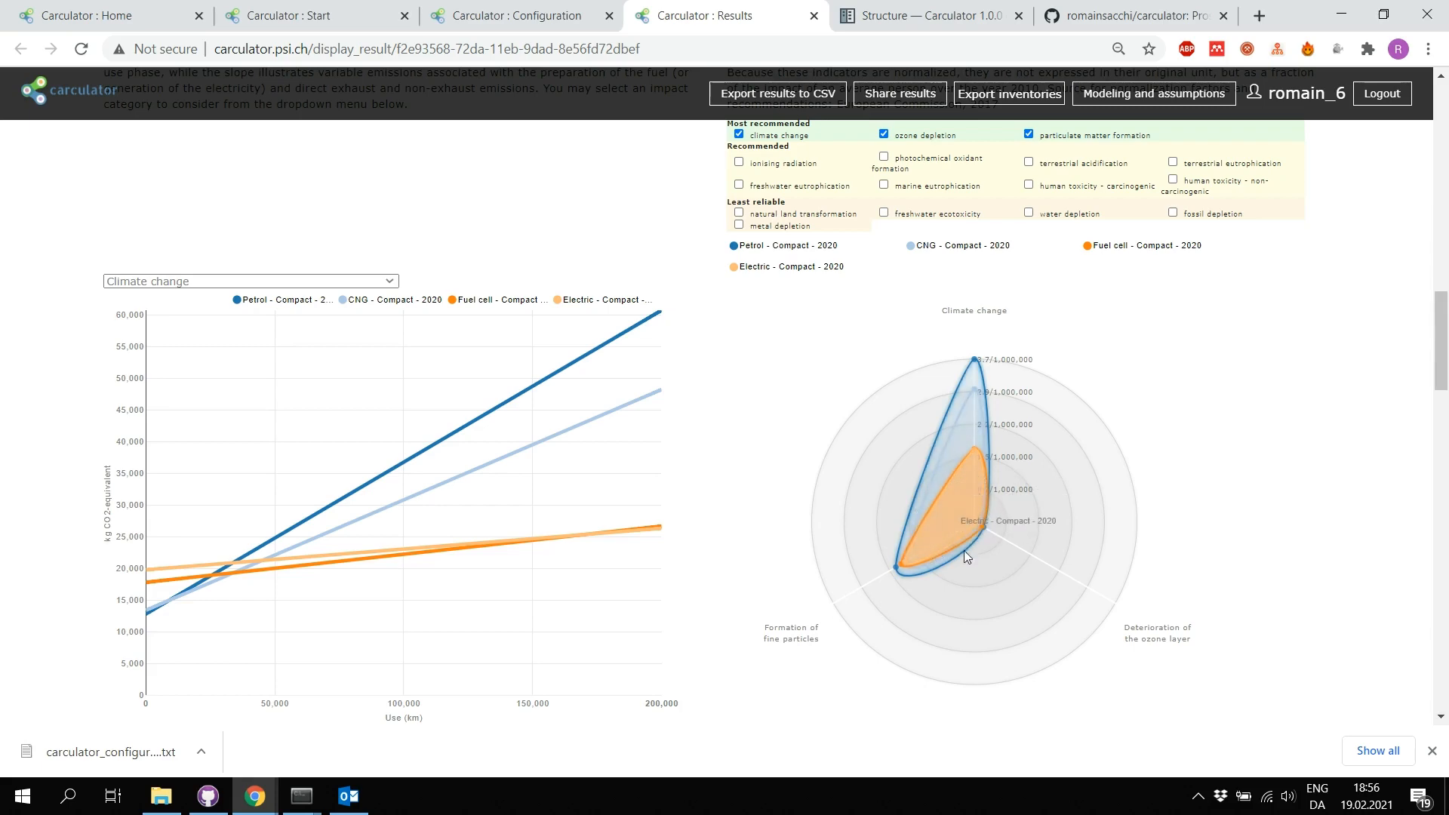
Step: Look over the single score section with its weighting slider and the midpoint and endpoint contribution charts
scroll(1110, 645, "down", 8)
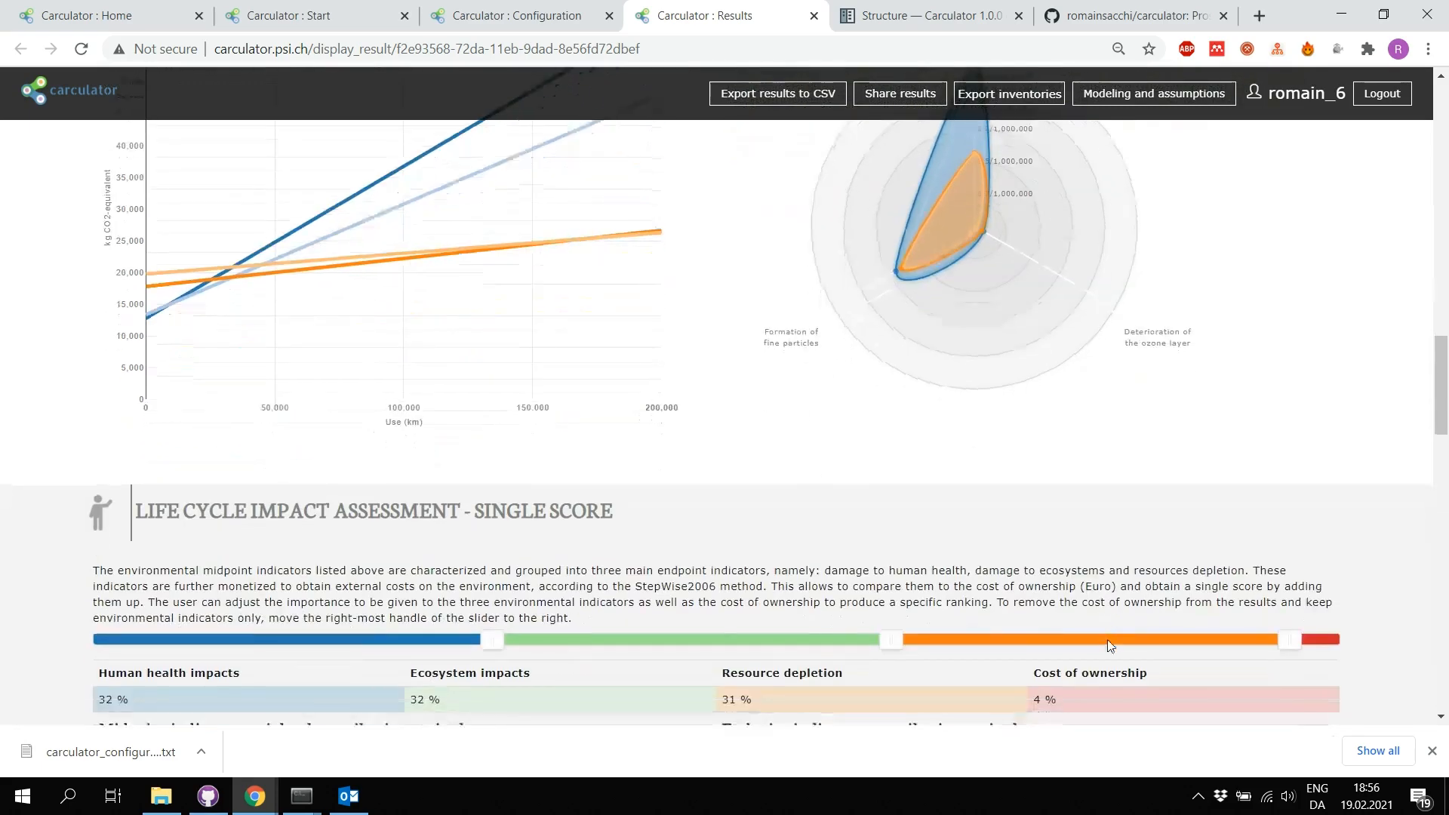
scroll(1107, 640, "down", 1)
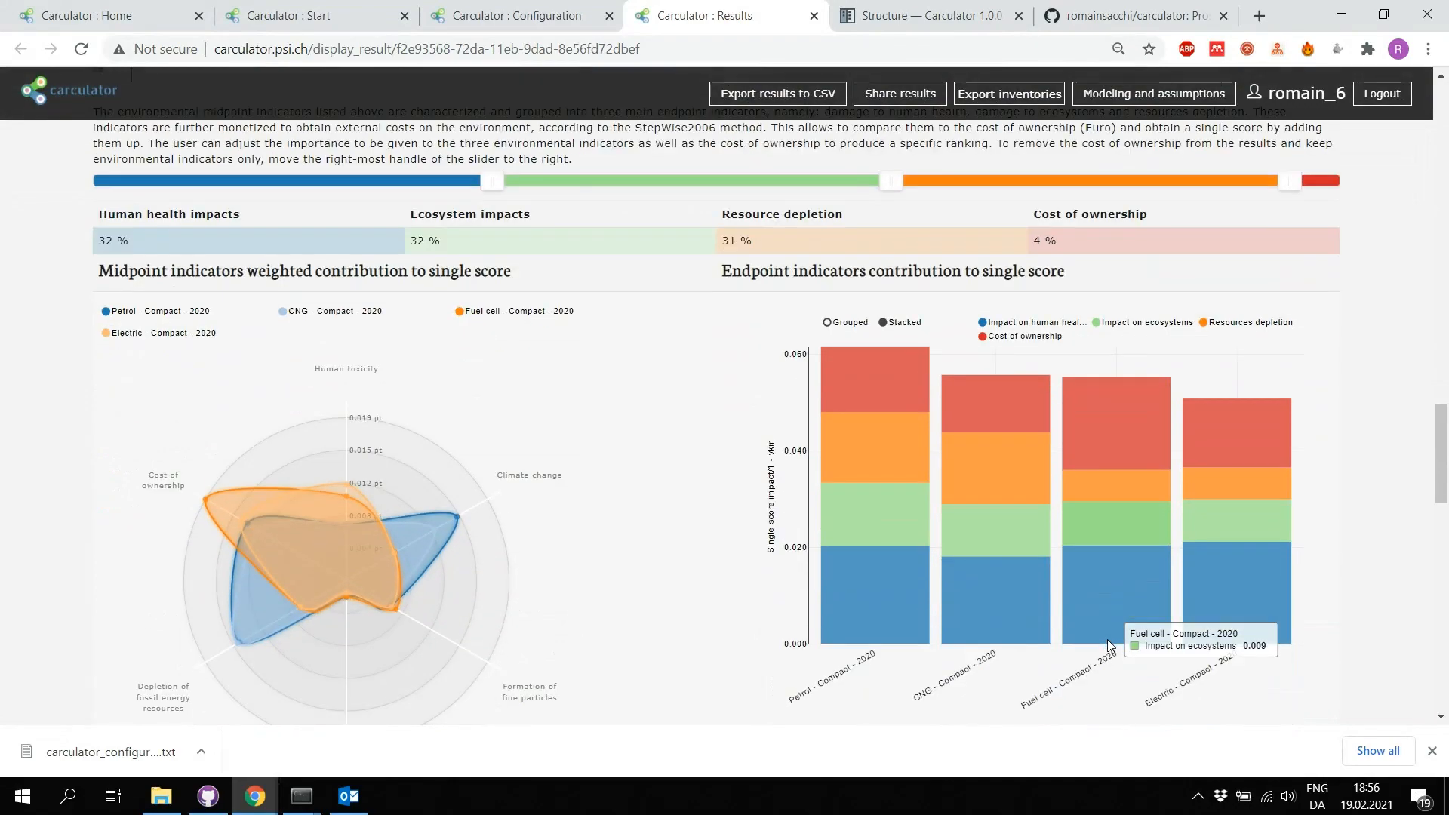
scroll(1107, 640, "up", 15)
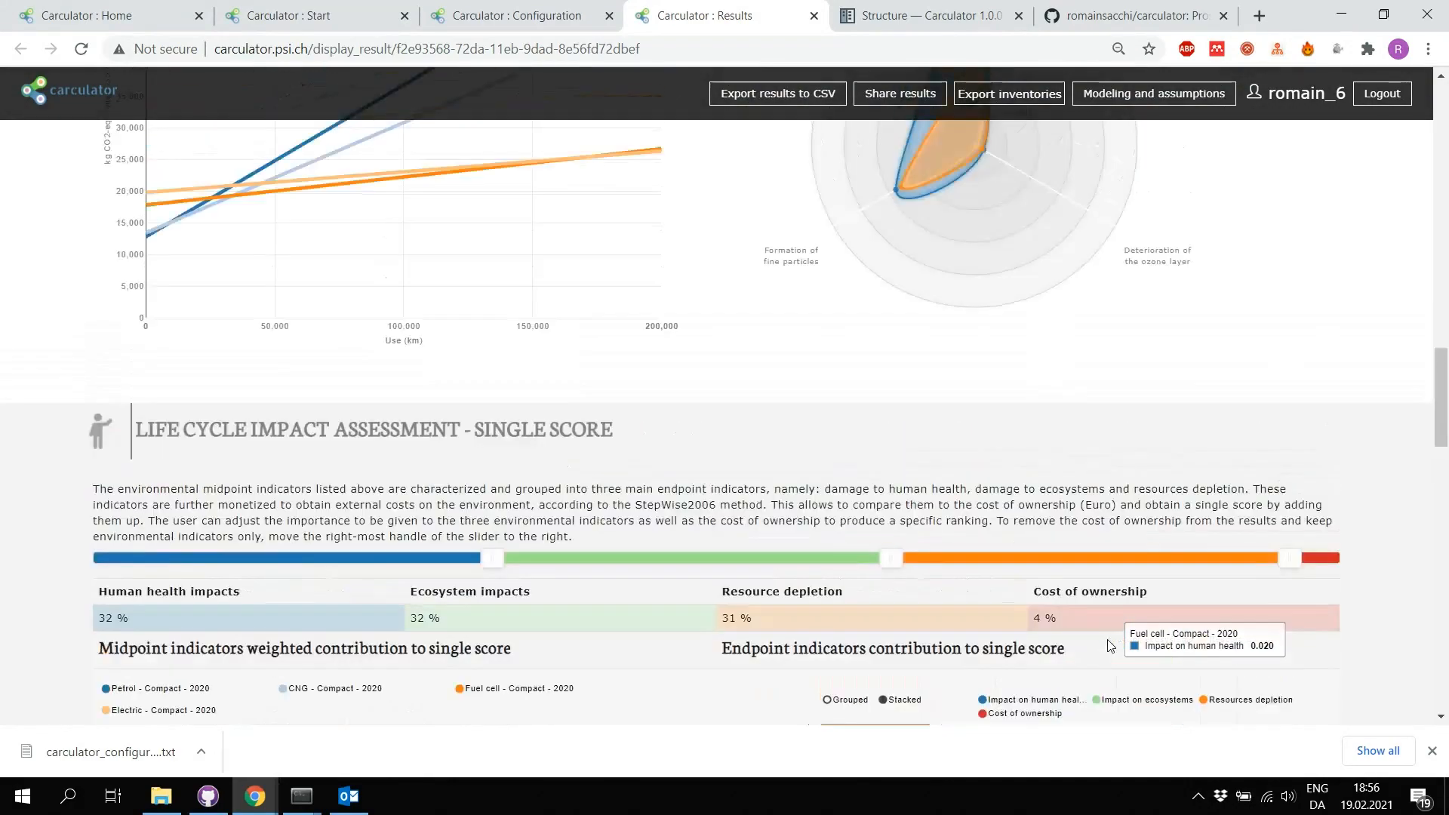
Step: Switch the impacts per kilometer chart to the Smog formation indicator
scroll(1107, 644, "up", 2)
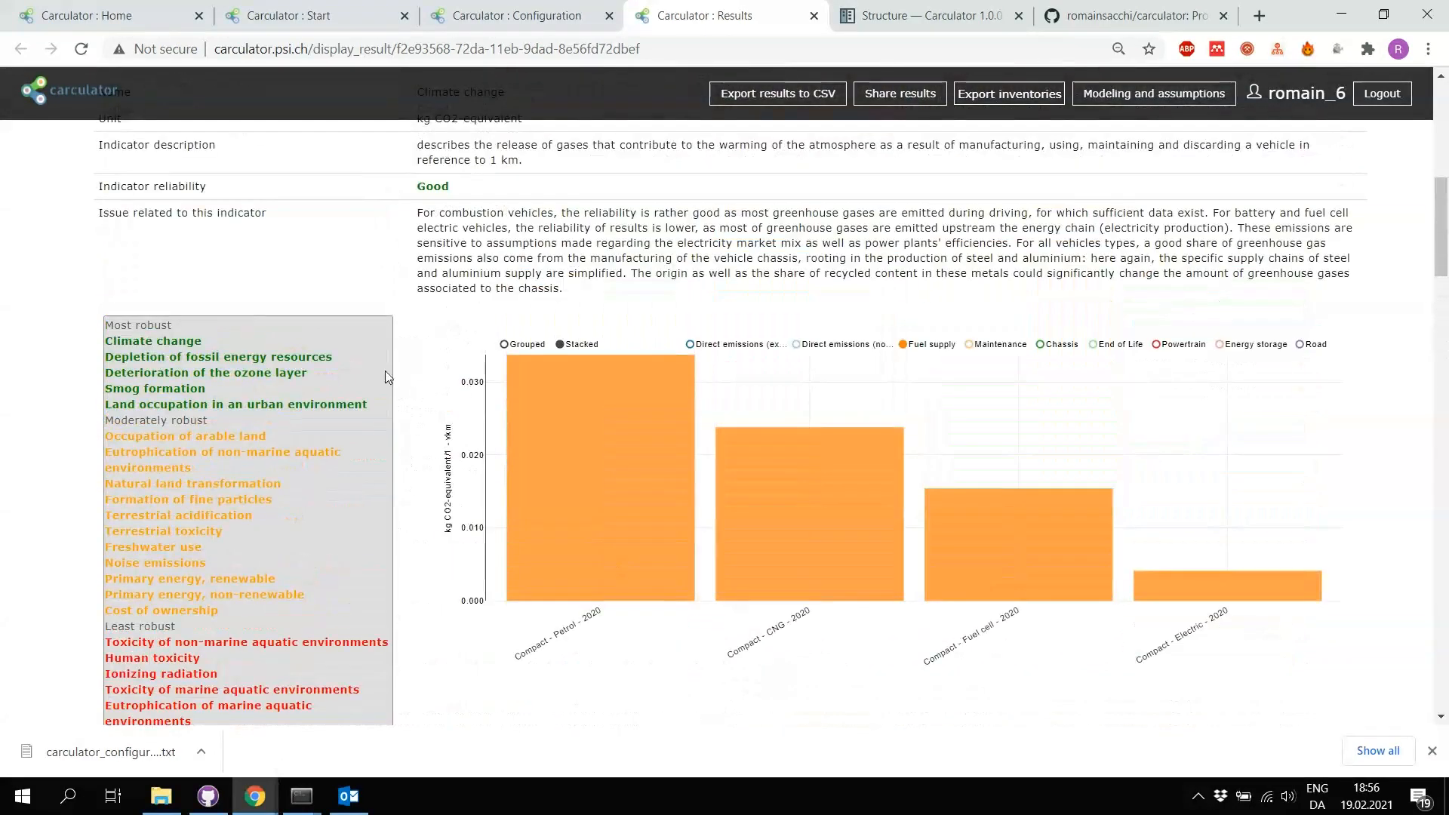
scroll(325, 436, "down", 1)
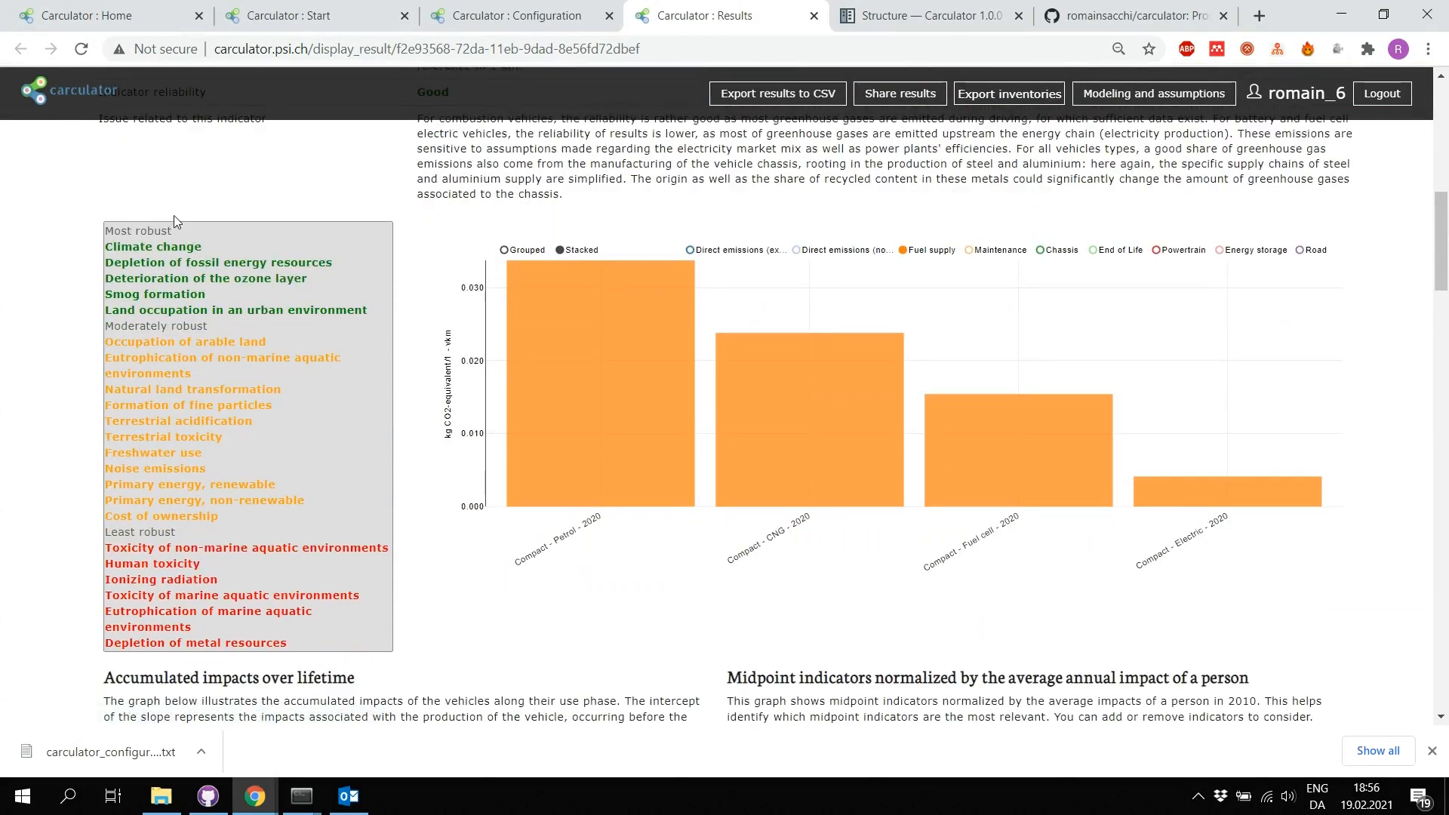
left_click(161, 264)
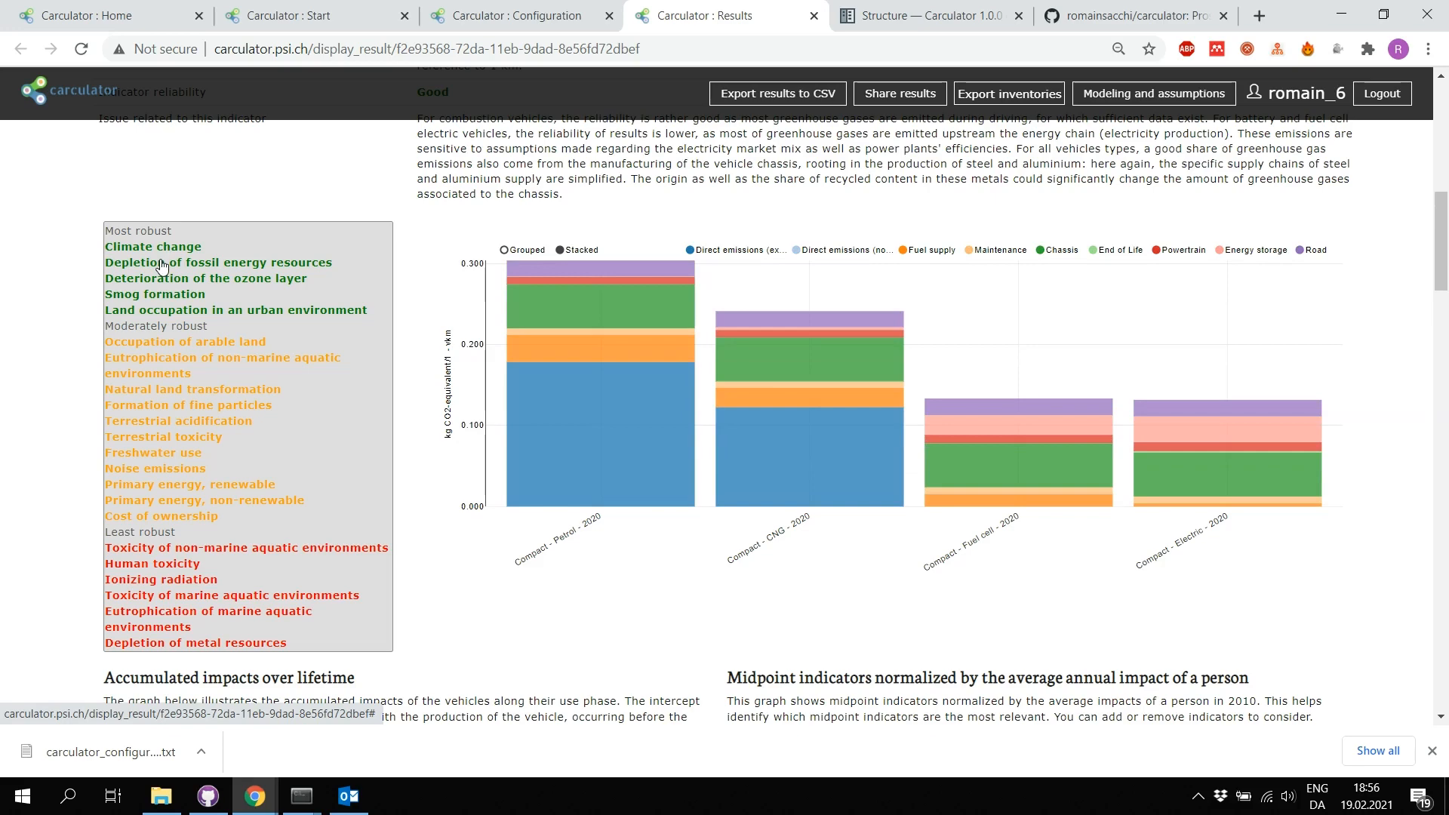
left_click(150, 293)
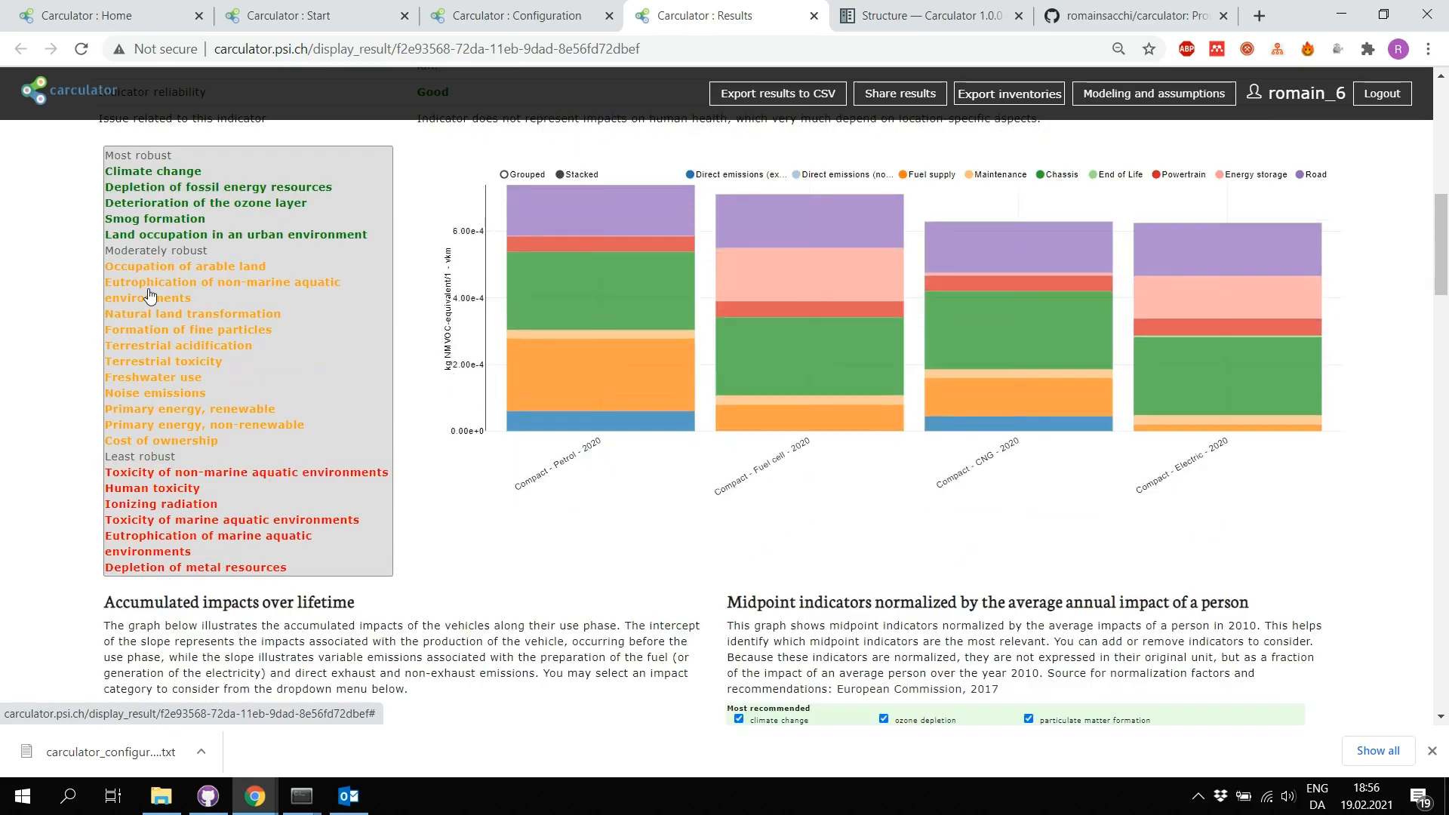
scroll(189, 271, "up", 1)
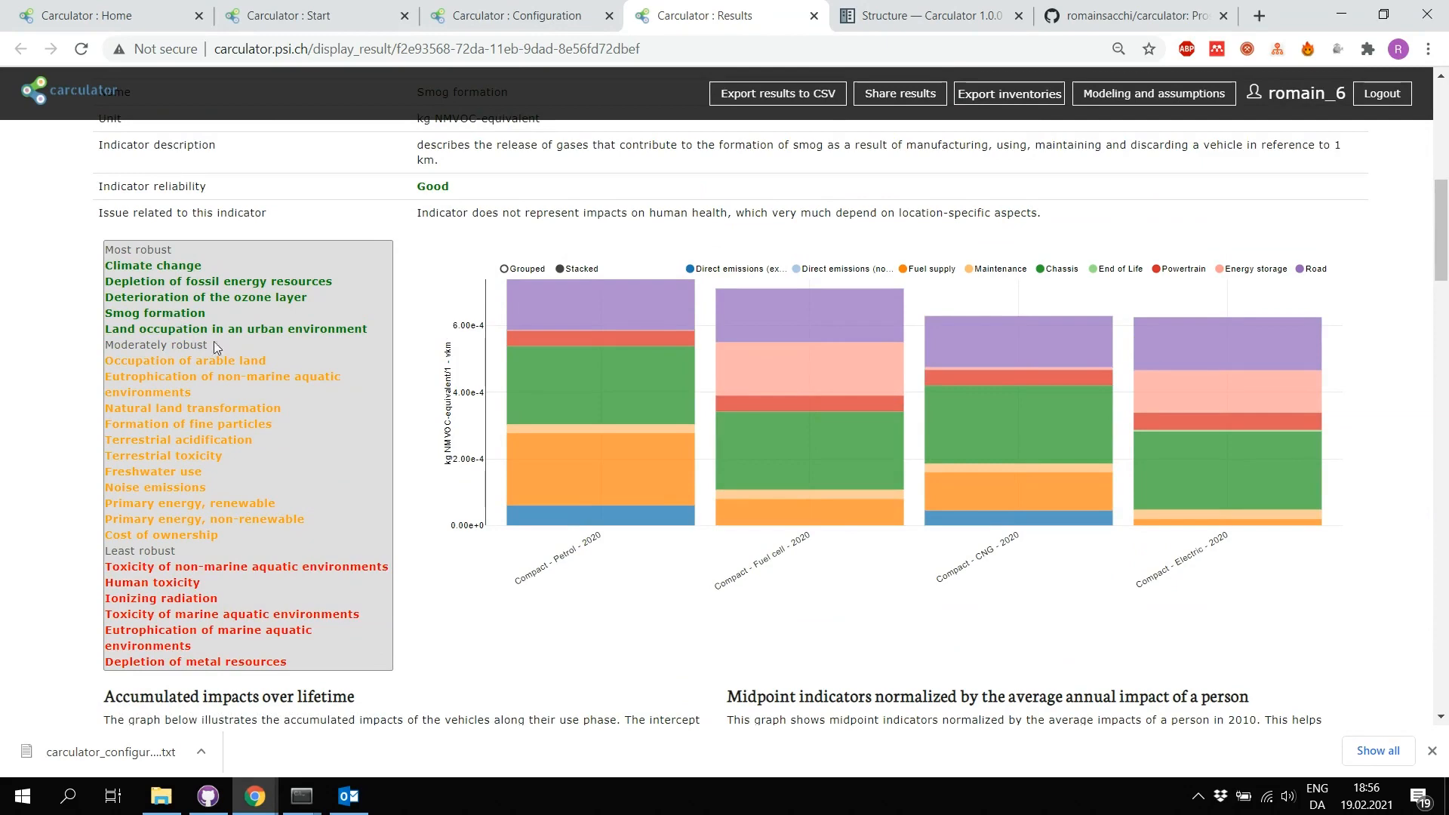
Step: Set the single score weights to 30 % human health, 38 % ecosystem, 31 % resource depletion and 0 % cost of ownership
scroll(235, 350, "down", 10)
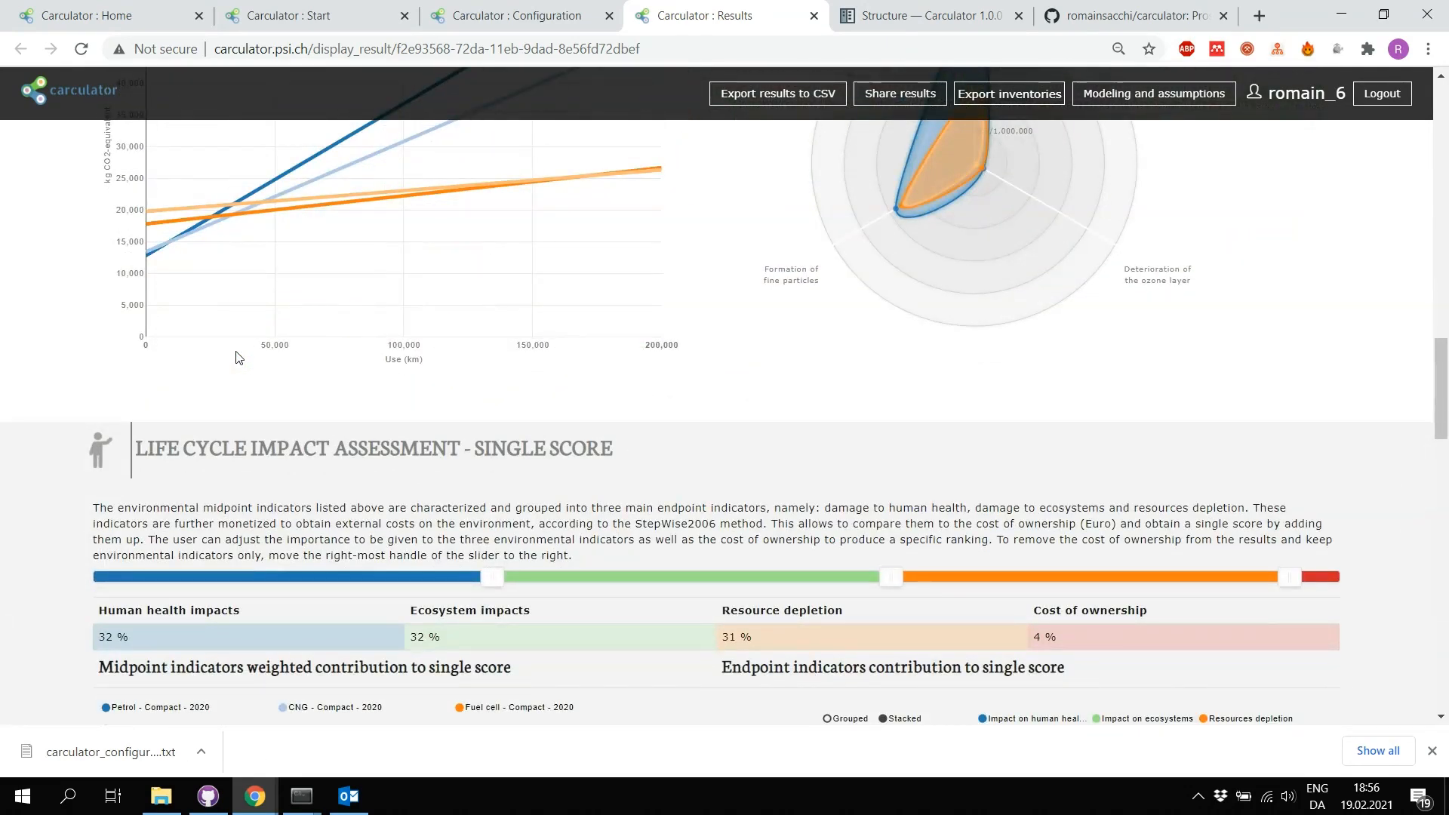
scroll(237, 357, "down", 7)
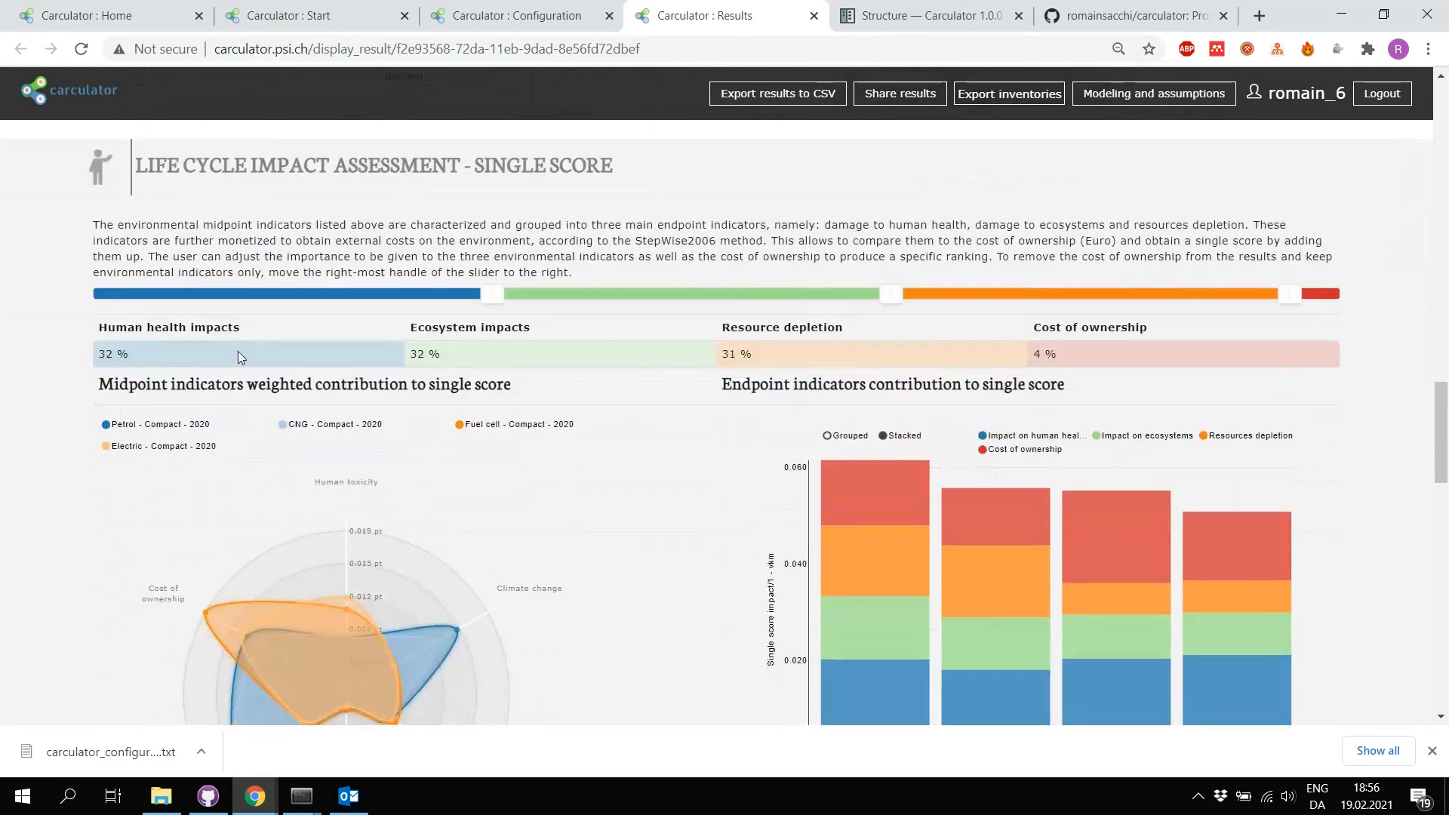
scroll(238, 351, "up", 1)
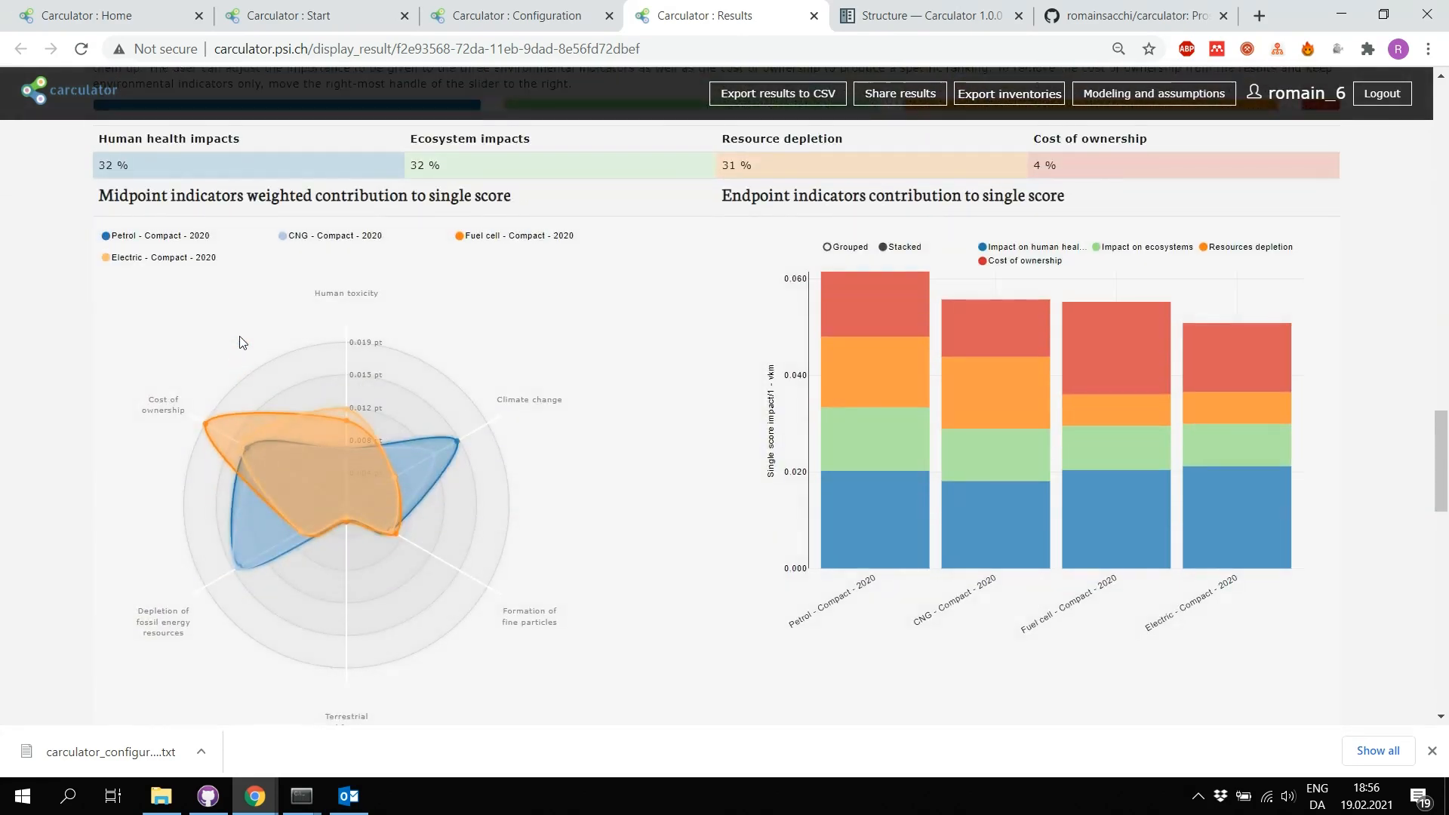
scroll(239, 332, "up", 1)
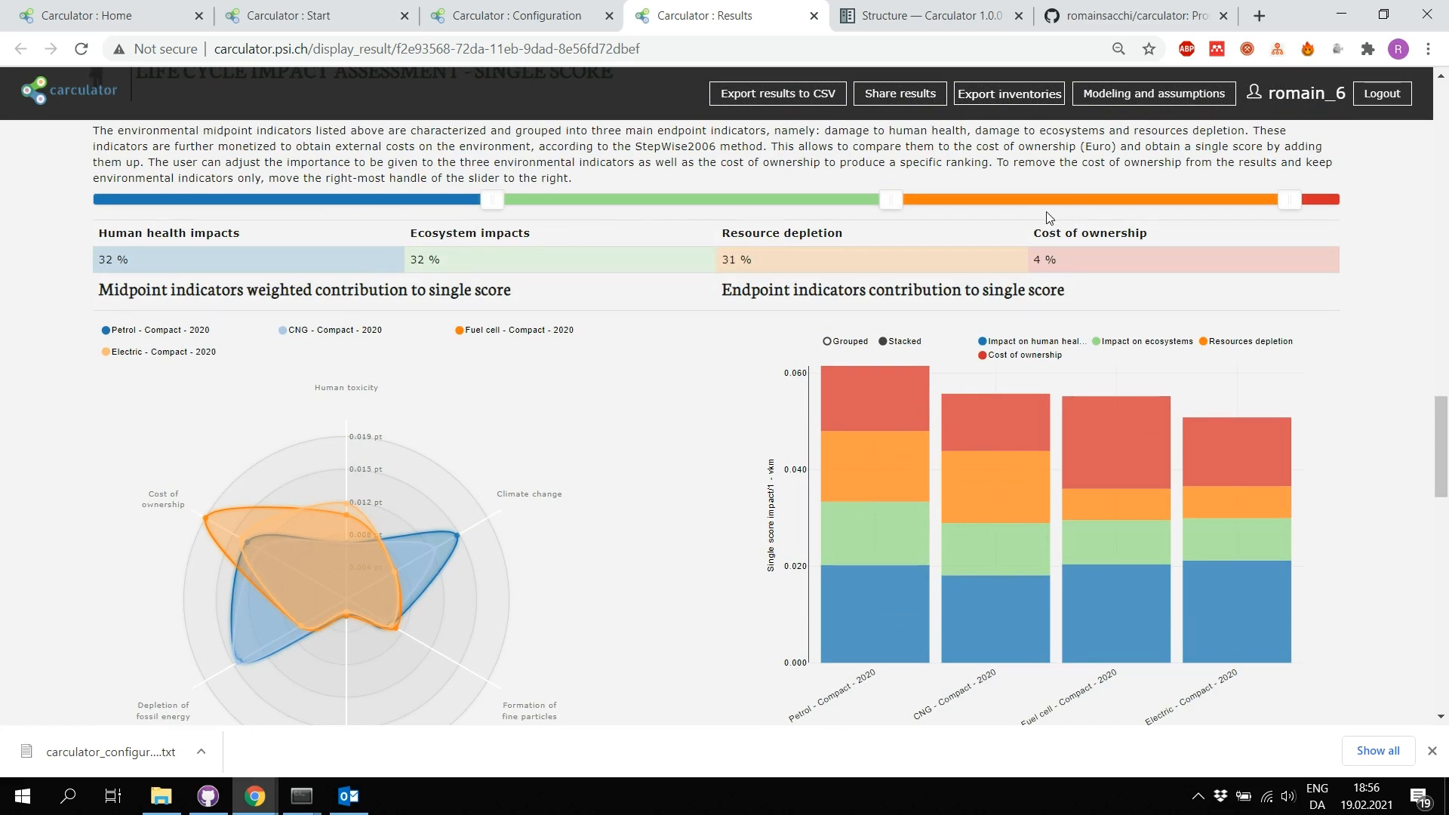
scroll(1048, 217, "up", 1)
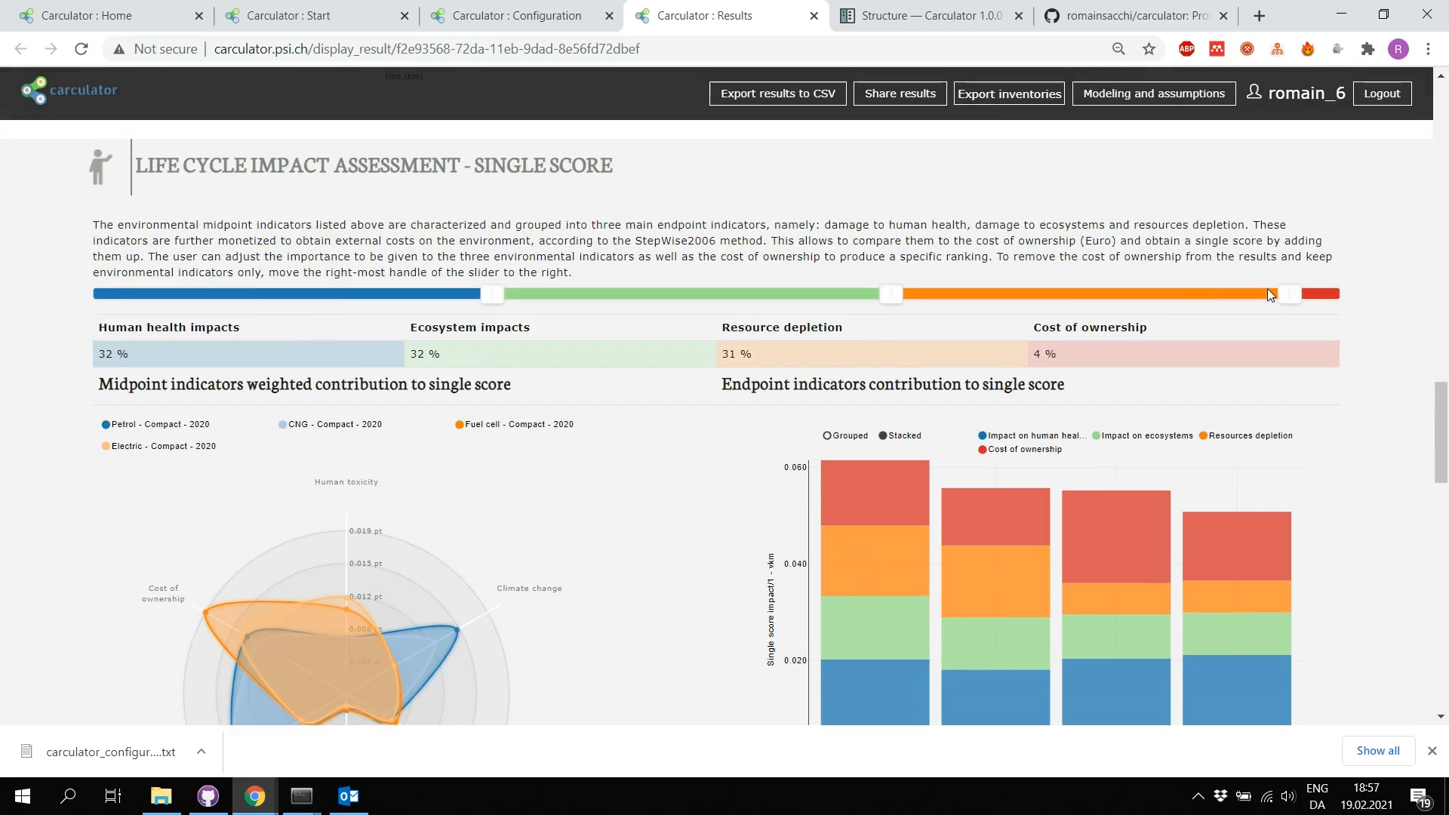
left_click_drag(1284, 291, 1340, 296)
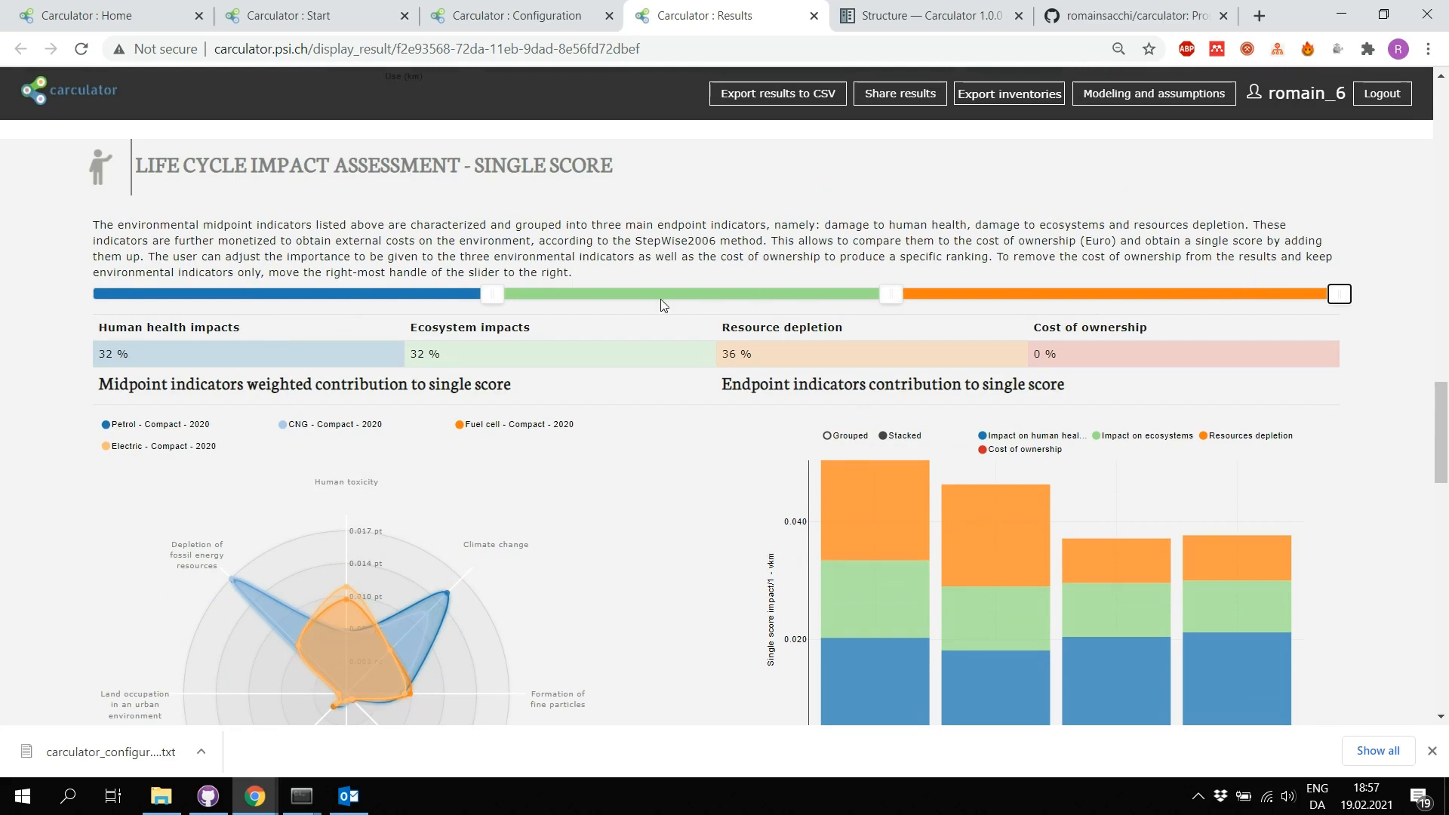
left_click_drag(492, 296, 458, 296)
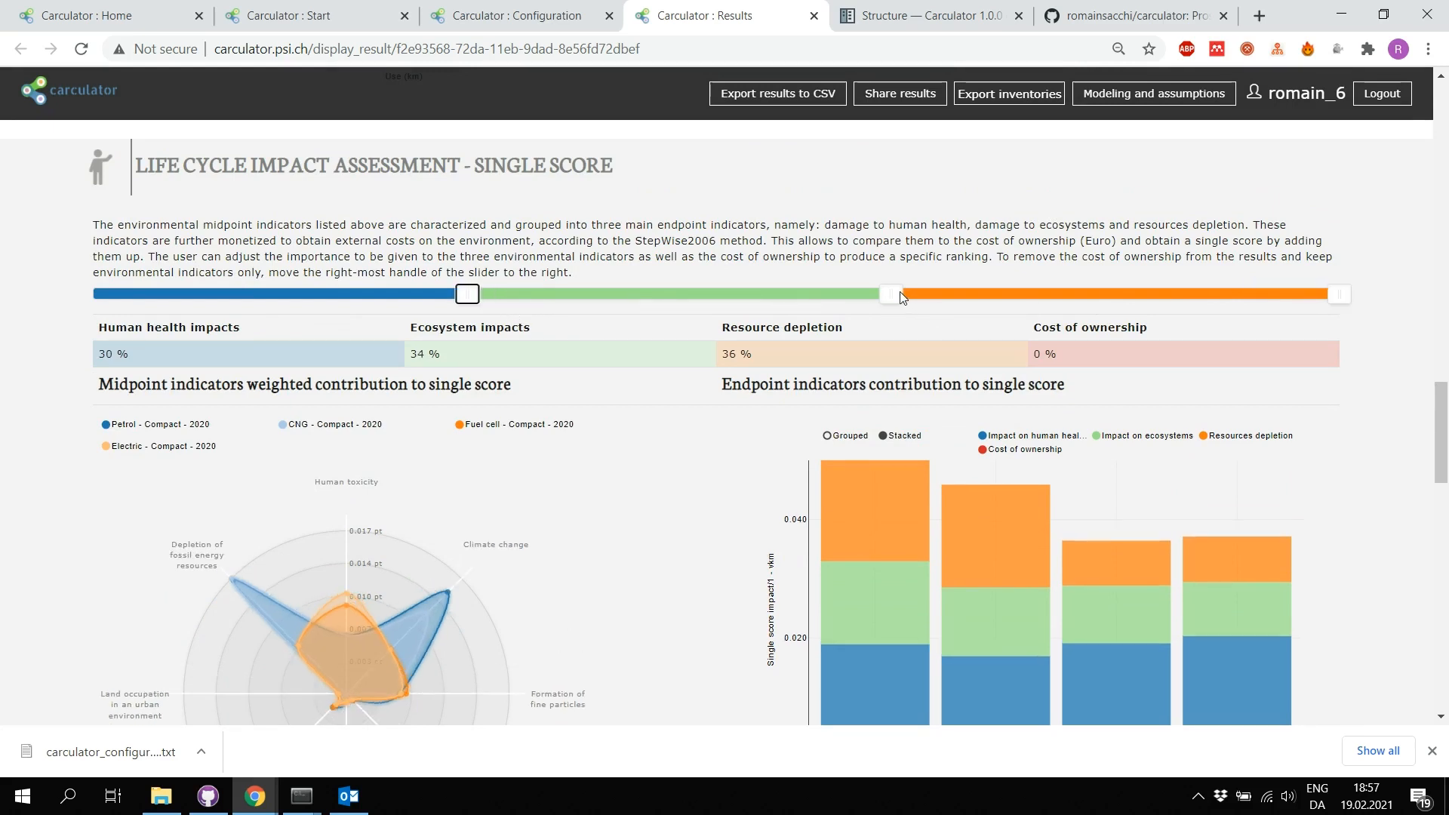
left_click(945, 294)
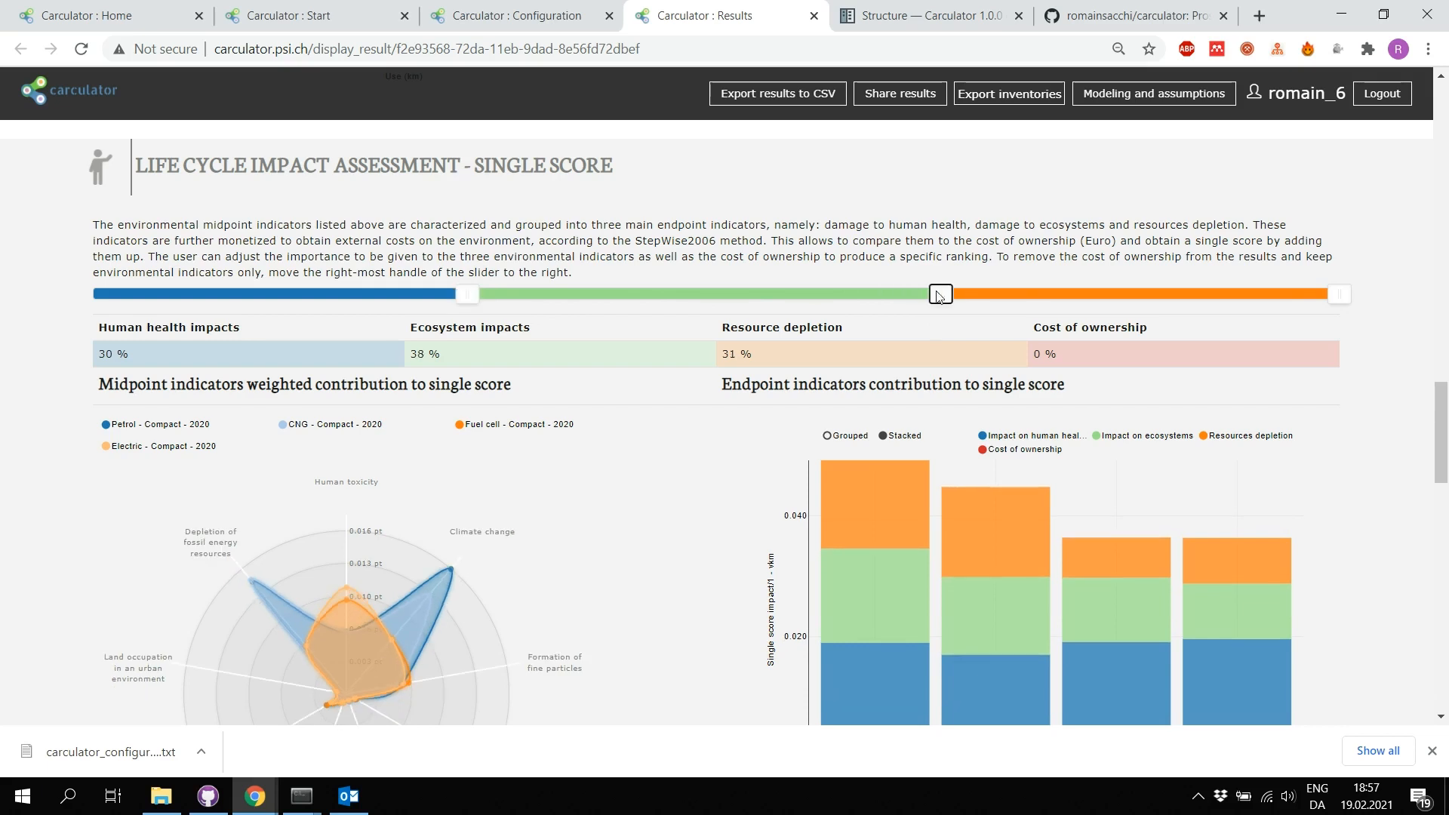
Step: Examine the weighted midpoint contributions and the endpoint contributions to the single score for the four cars
scroll(615, 327, "down", 2)
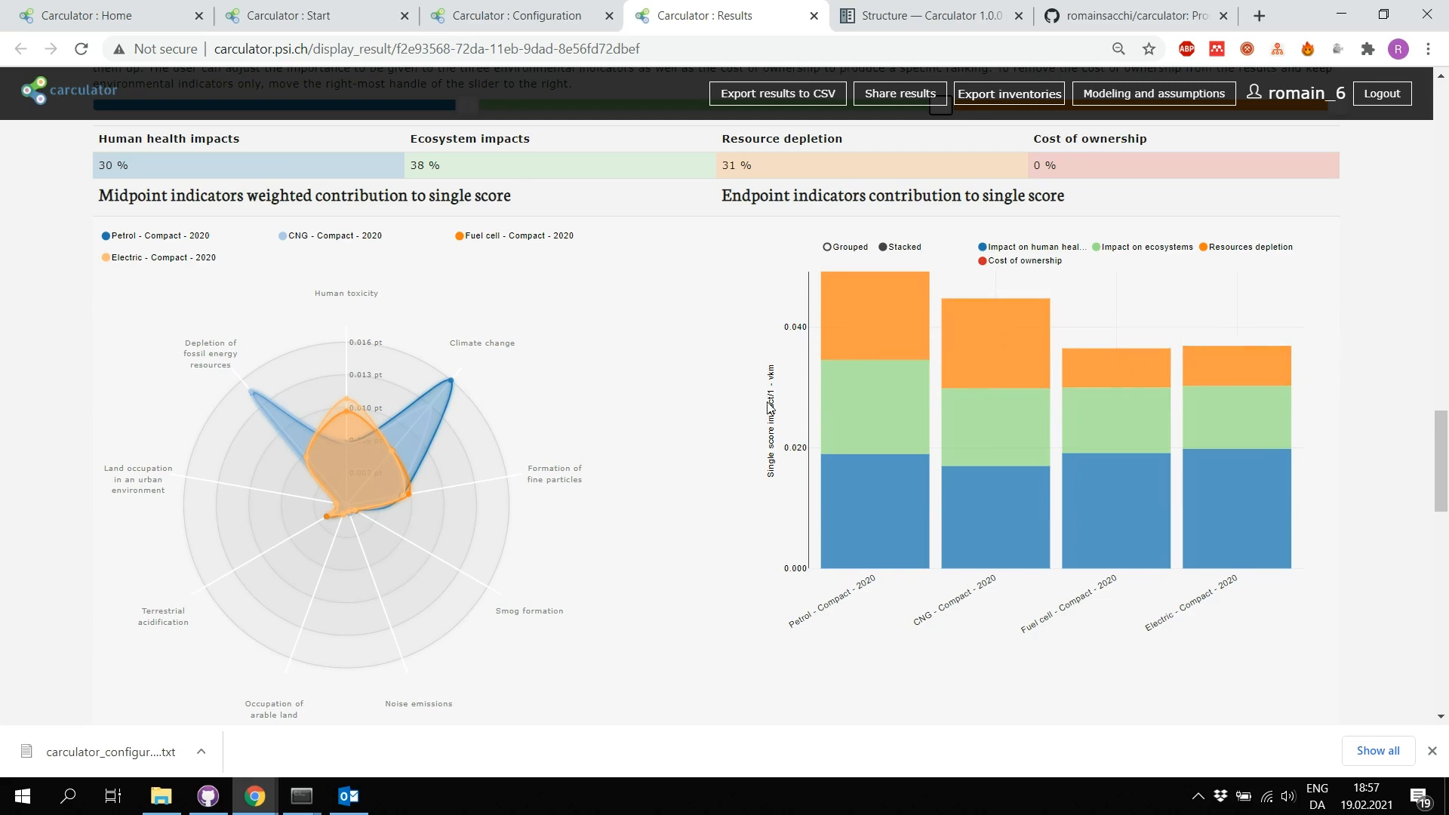
scroll(770, 412, "up", 1)
scroll(769, 411, "up", 1)
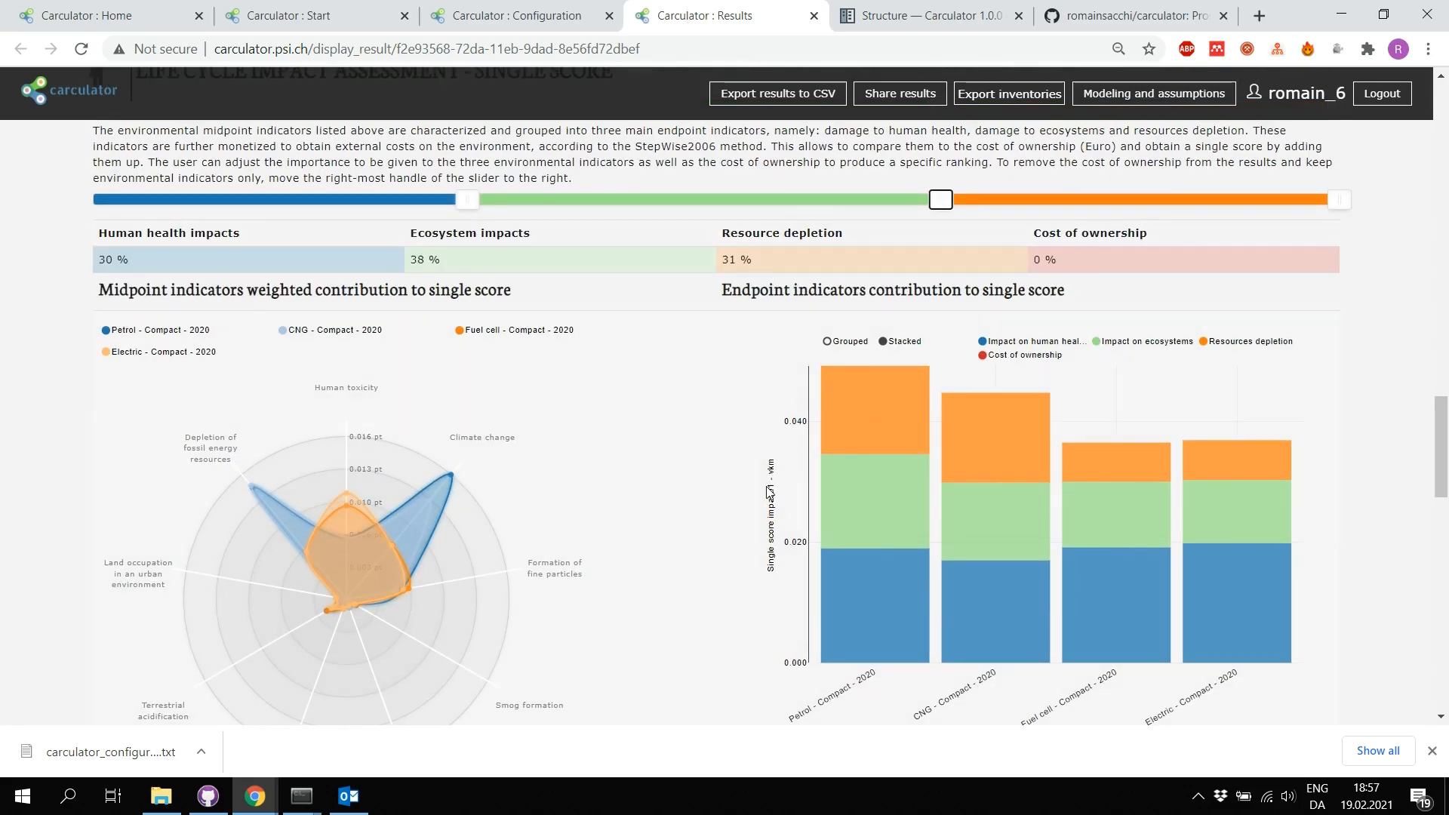
scroll(769, 492, "down", 1)
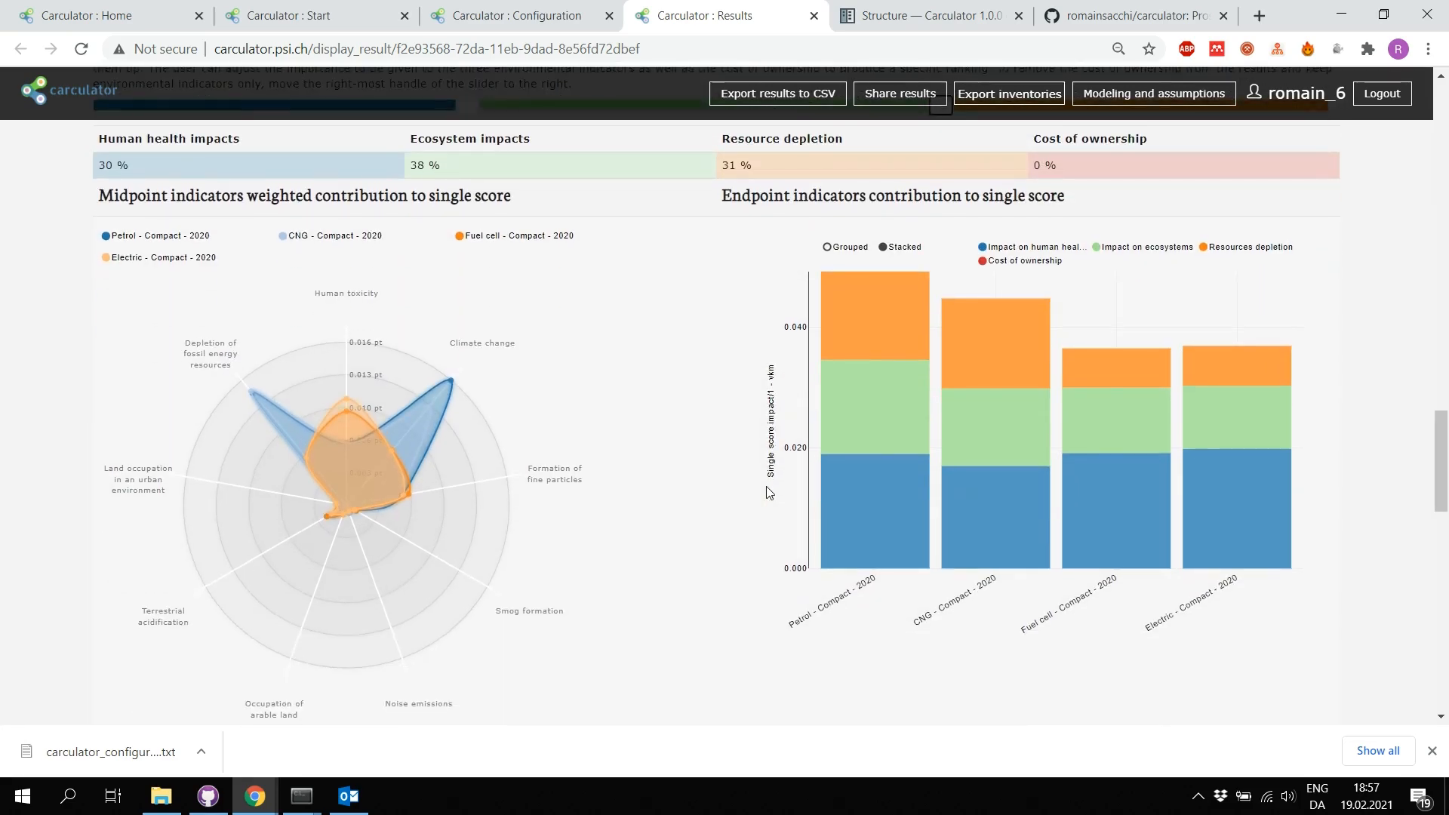
scroll(498, 285, "up", 1)
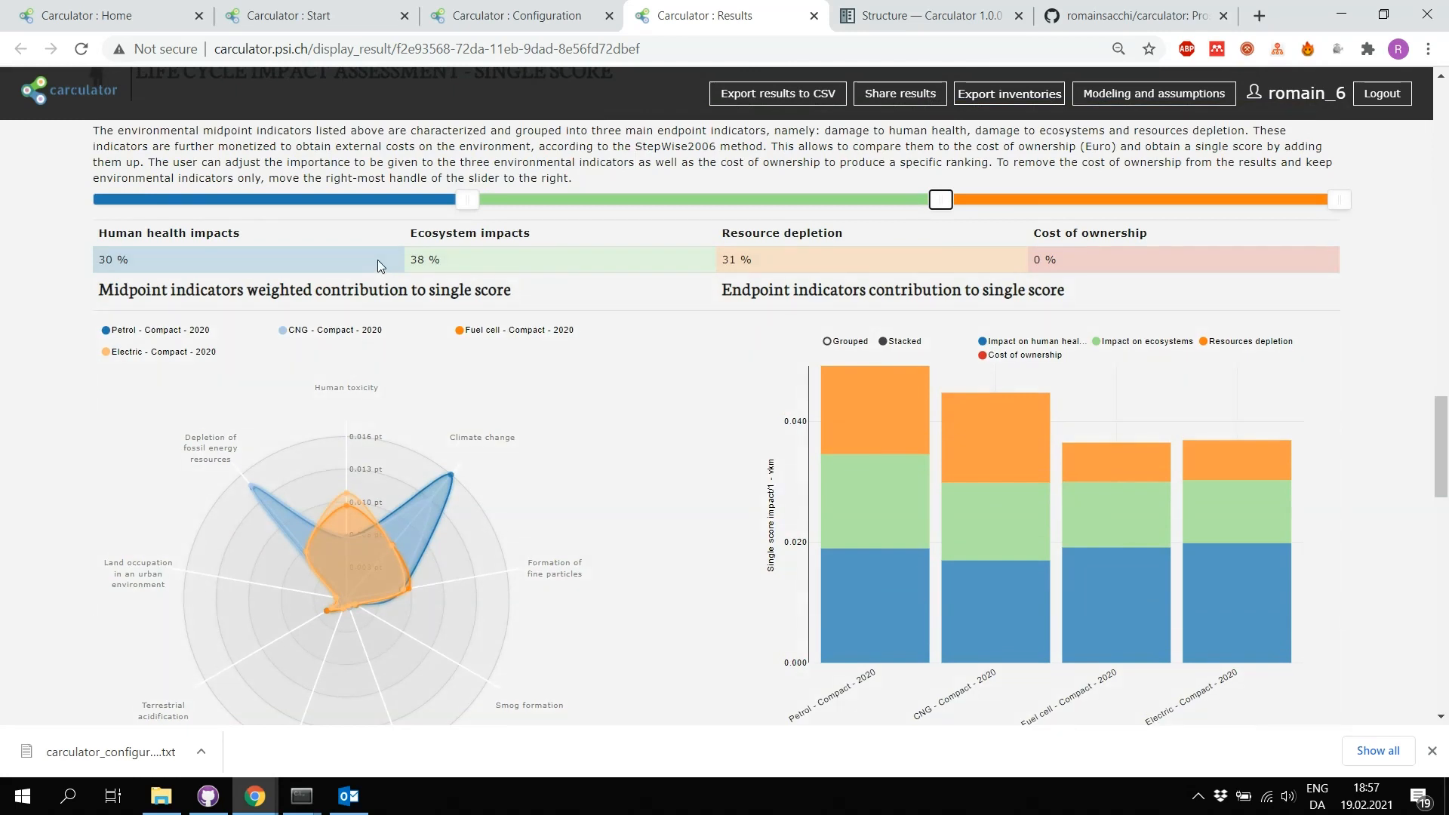
left_click_drag(405, 261, 449, 261)
left_click(314, 250)
scroll(764, 362, "down", 1)
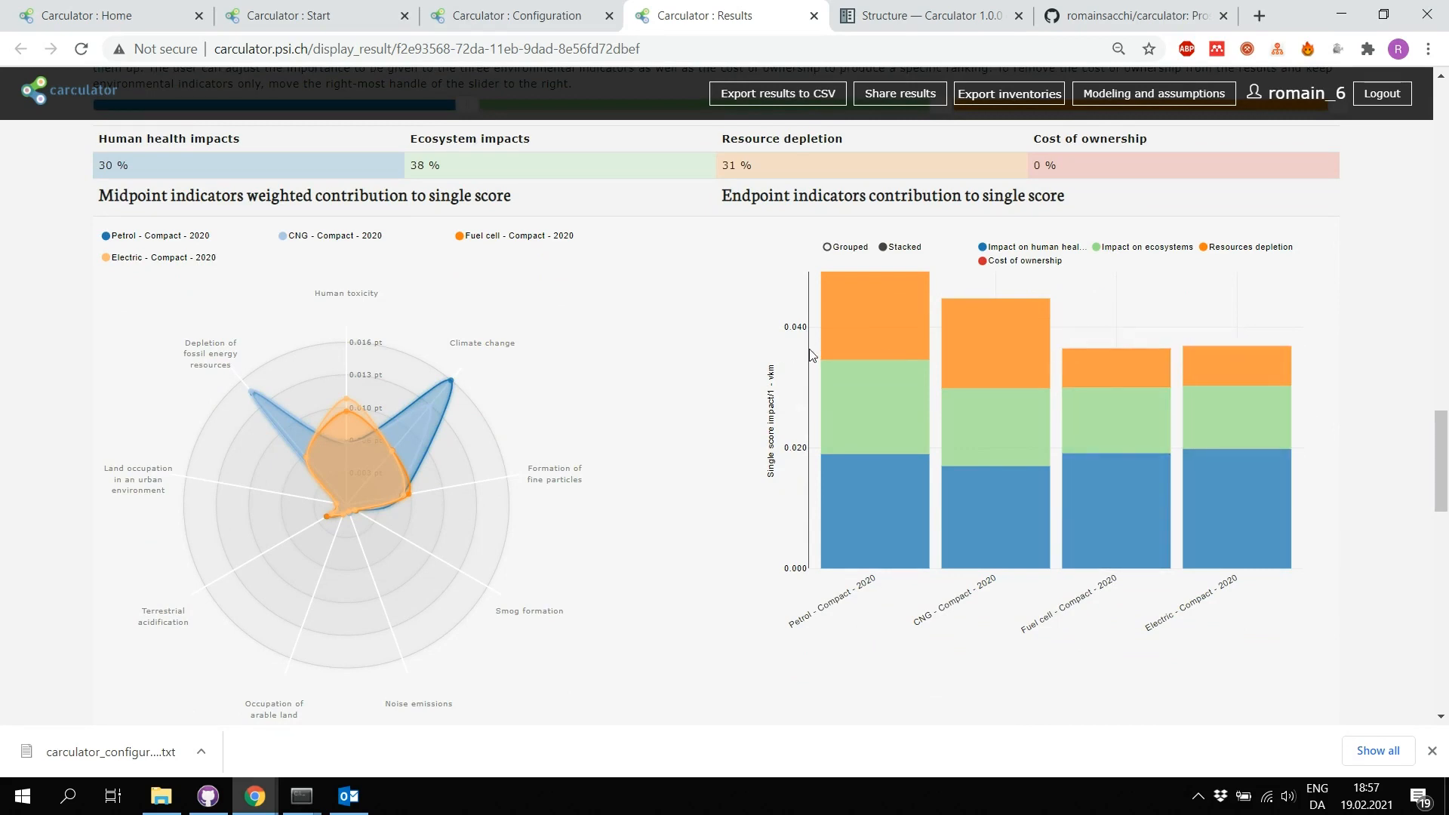
Step: Examine in the benchmark section how far each car can drive on a life cycle budget of 1 kg CO2-eq
scroll(628, 511, "down", 5)
scroll(628, 512, "down", 3)
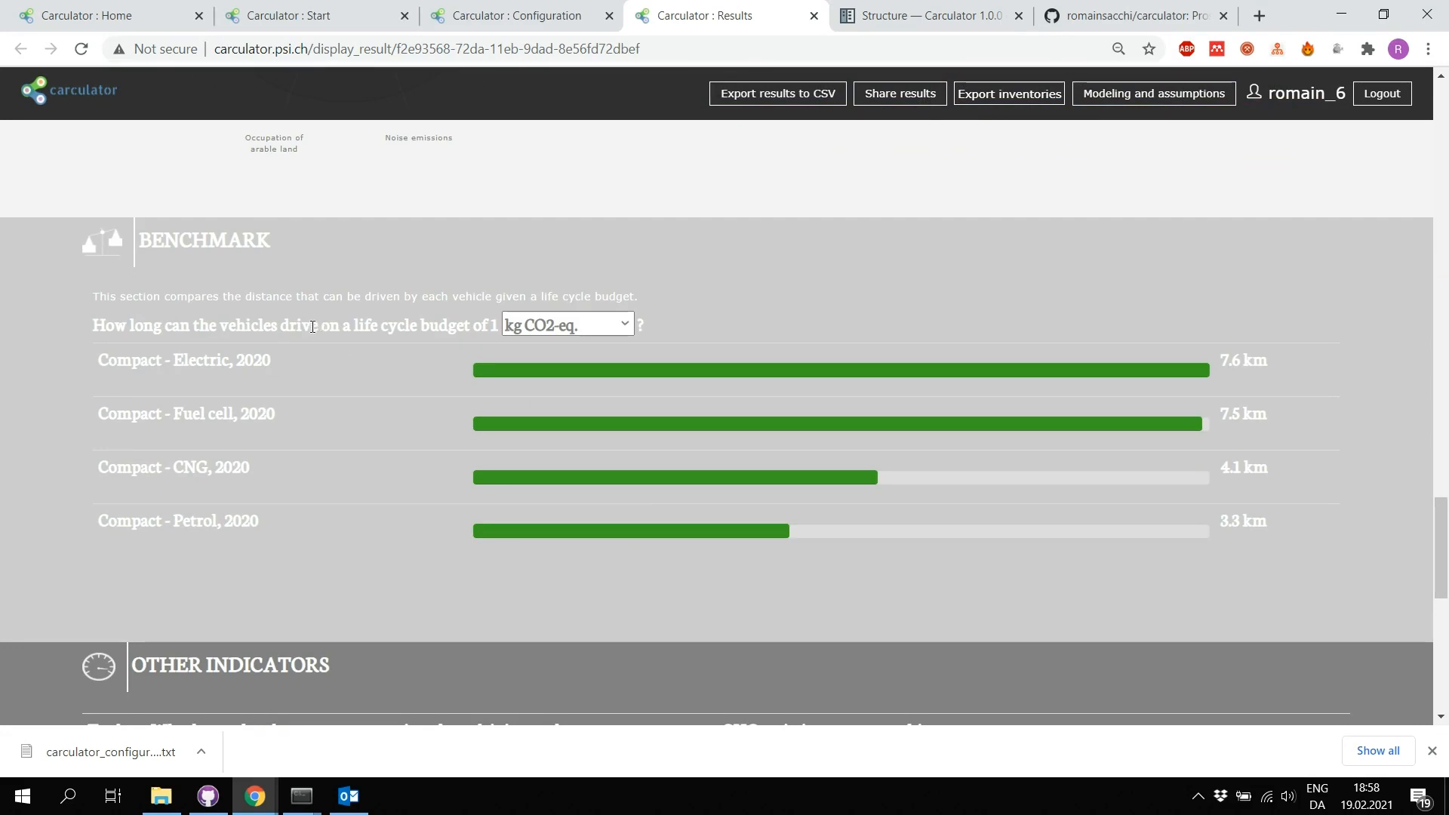
left_click_drag(312, 327, 414, 331)
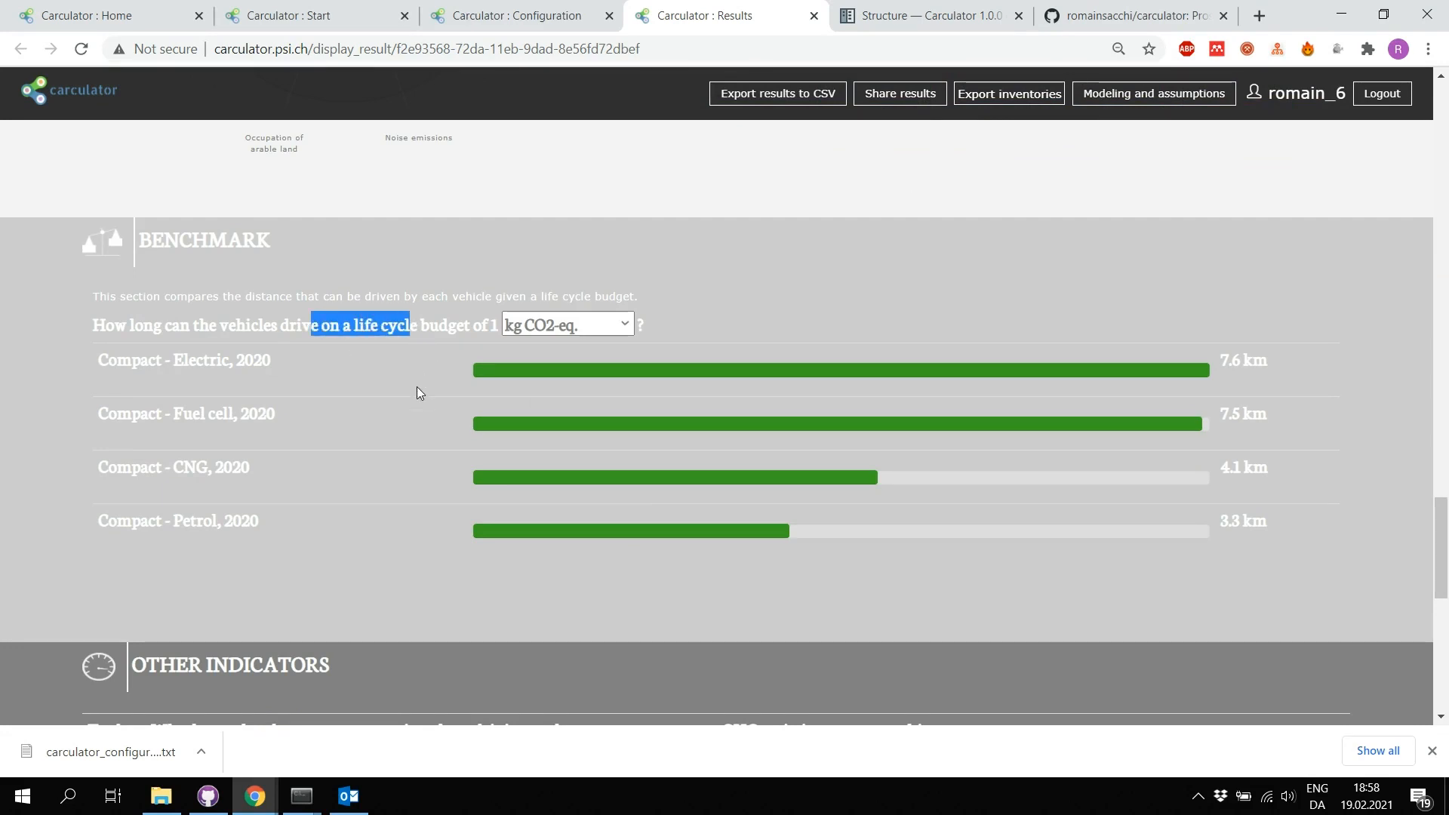
left_click(519, 324)
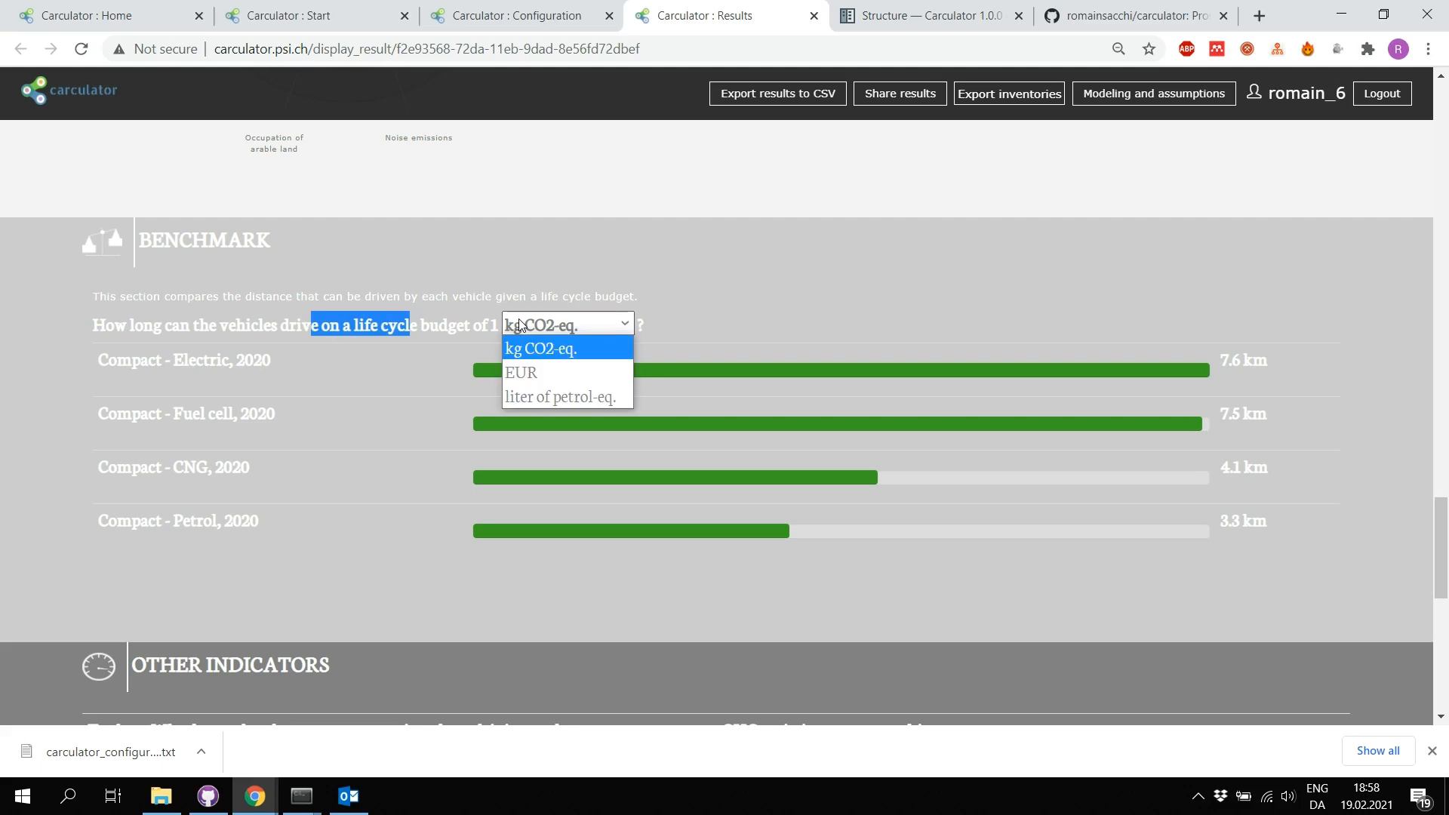
left_click(519, 325)
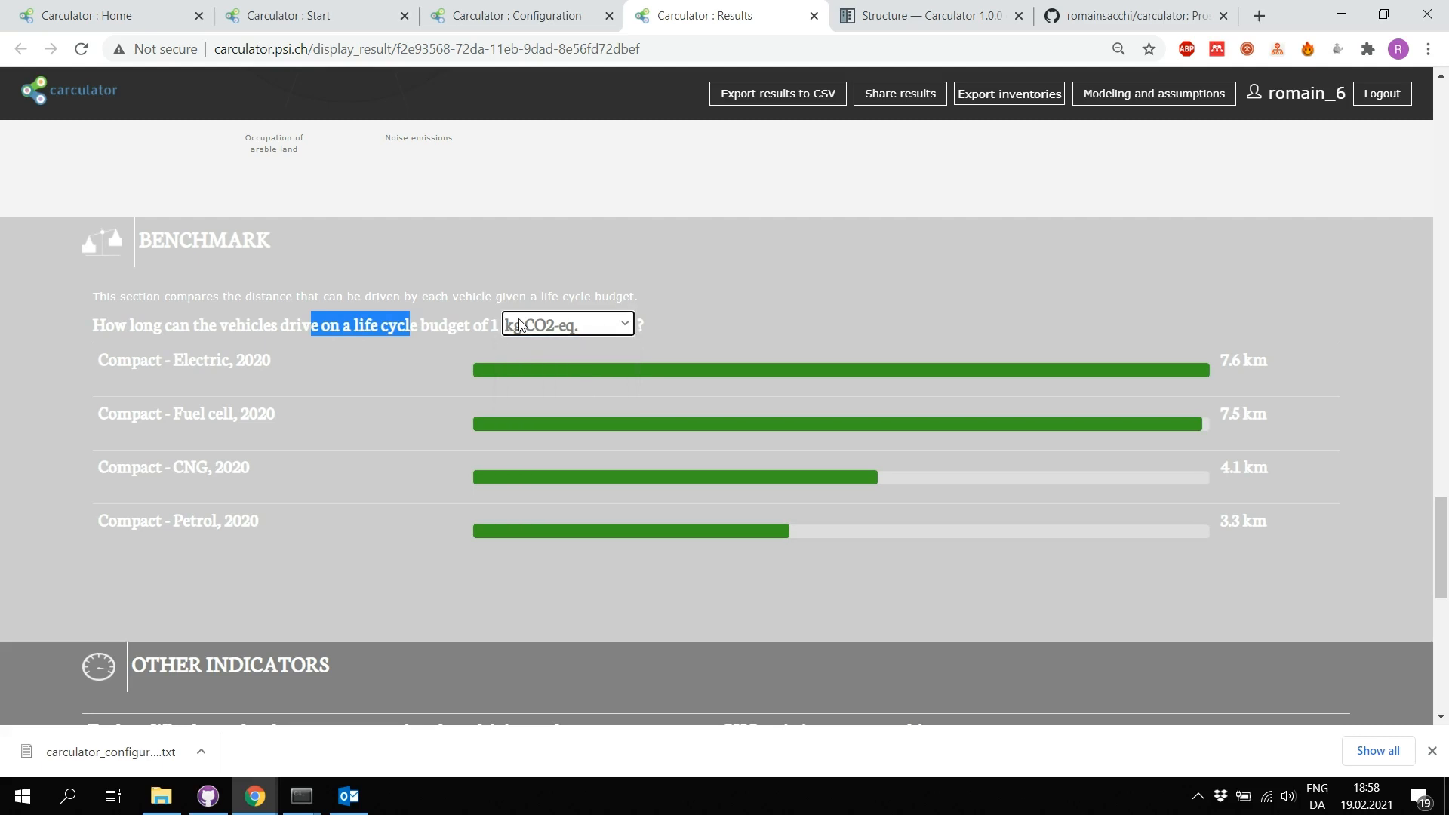
left_click(341, 365)
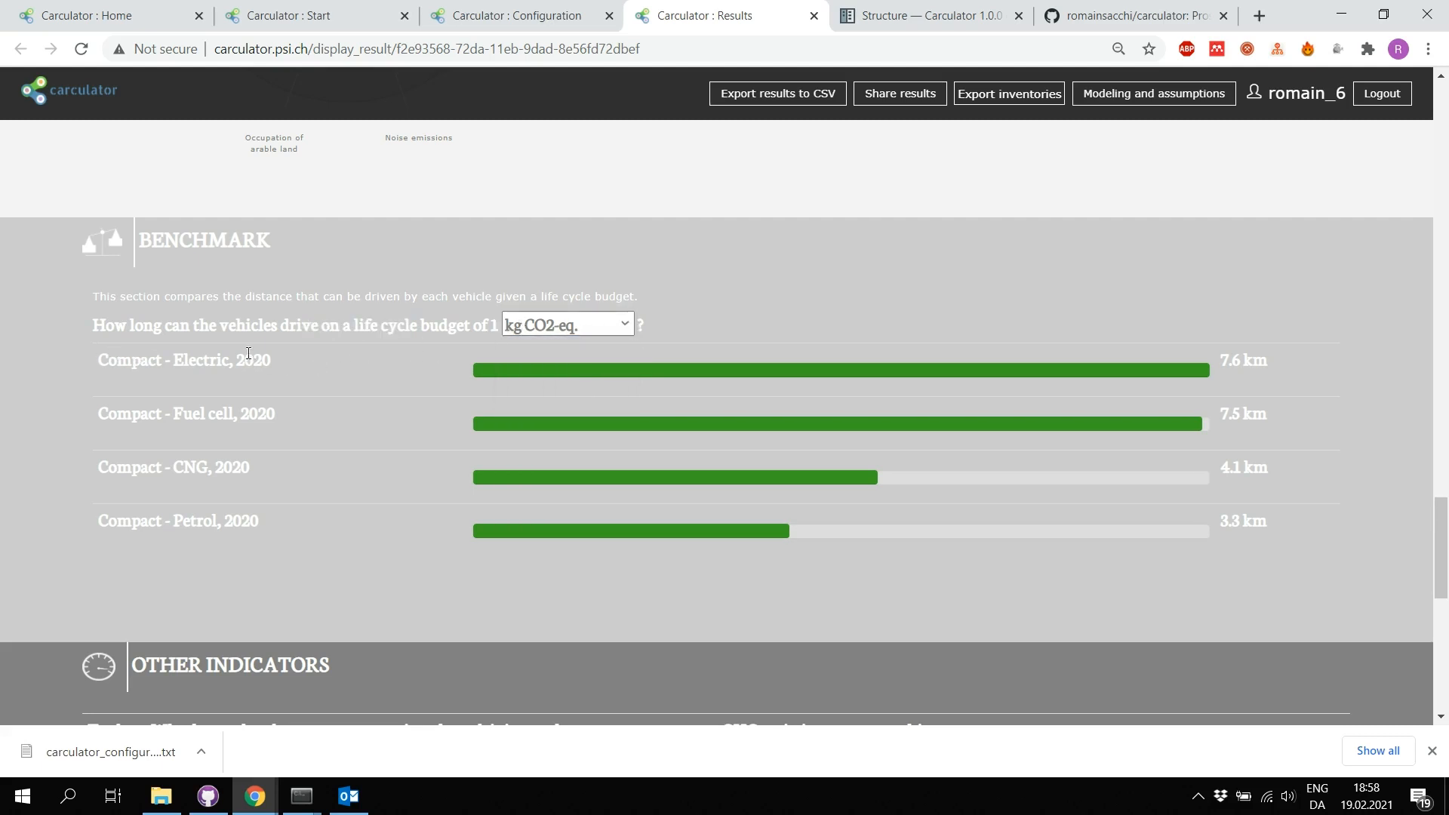
left_click_drag(1220, 363, 1238, 364)
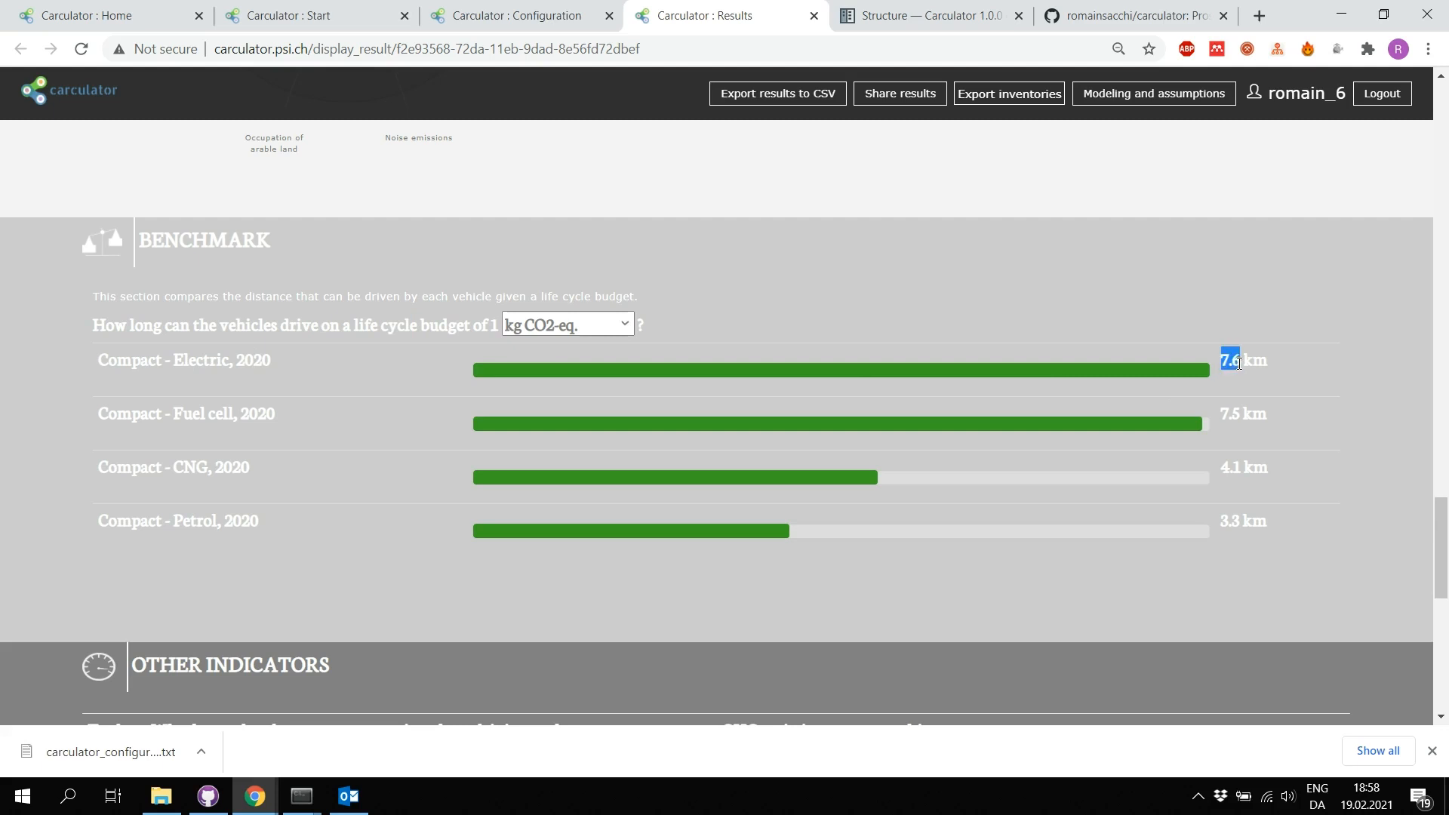
Step: Change the benchmark's life cycle budget unit to EUR for comparison, and finally to liter of petrol-eq
left_click(568, 325)
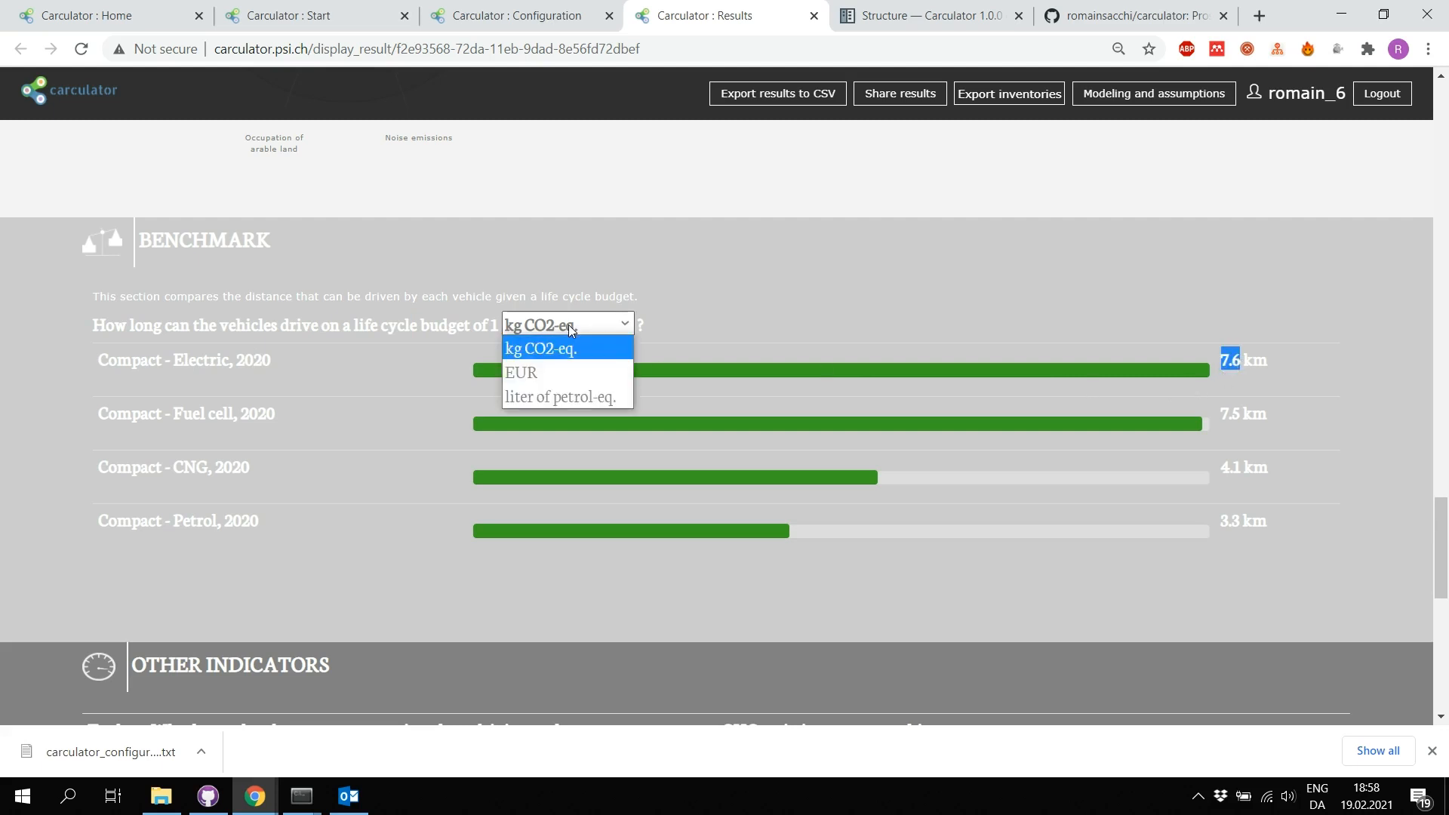
left_click(531, 373)
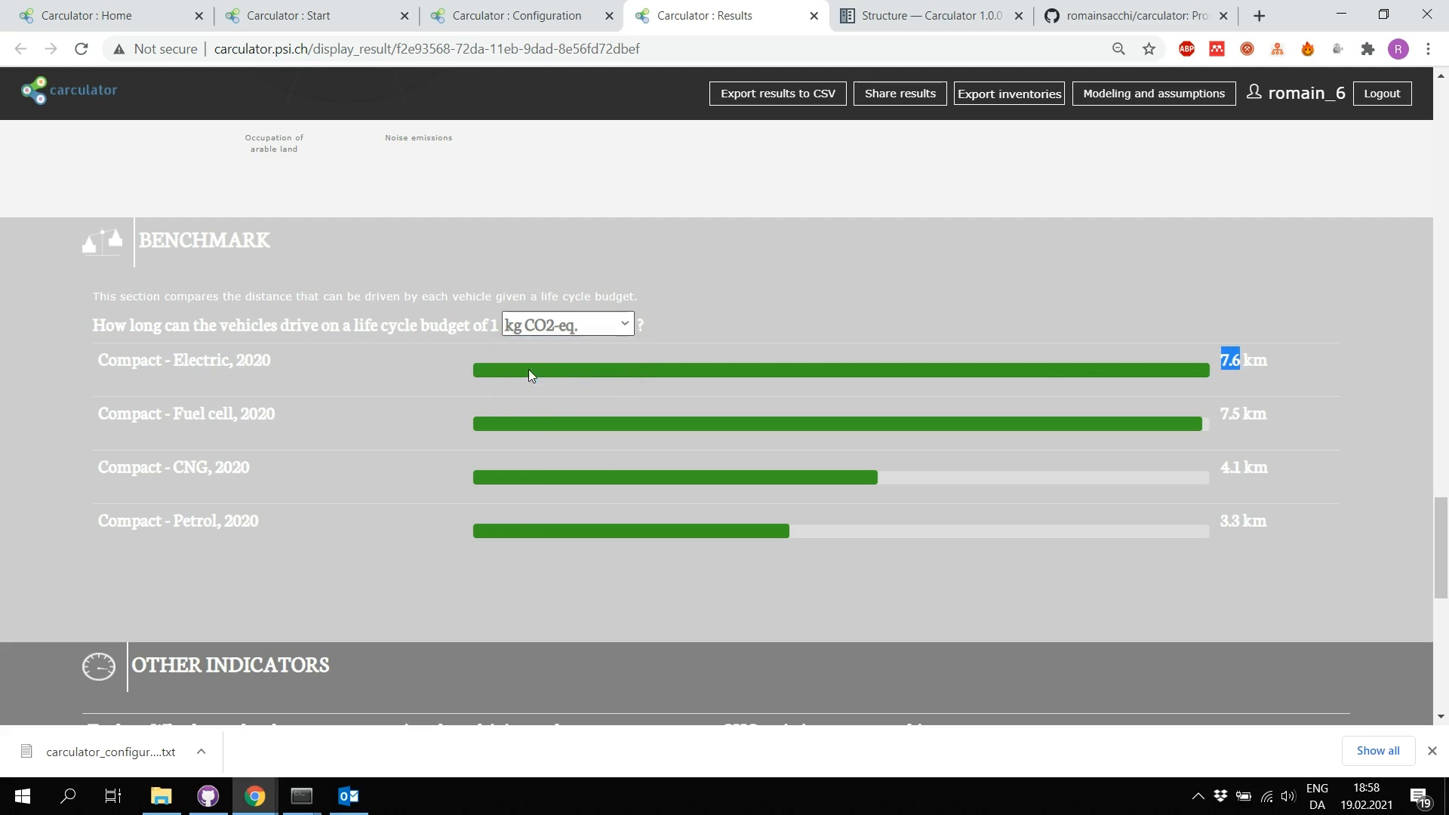
left_click(542, 327)
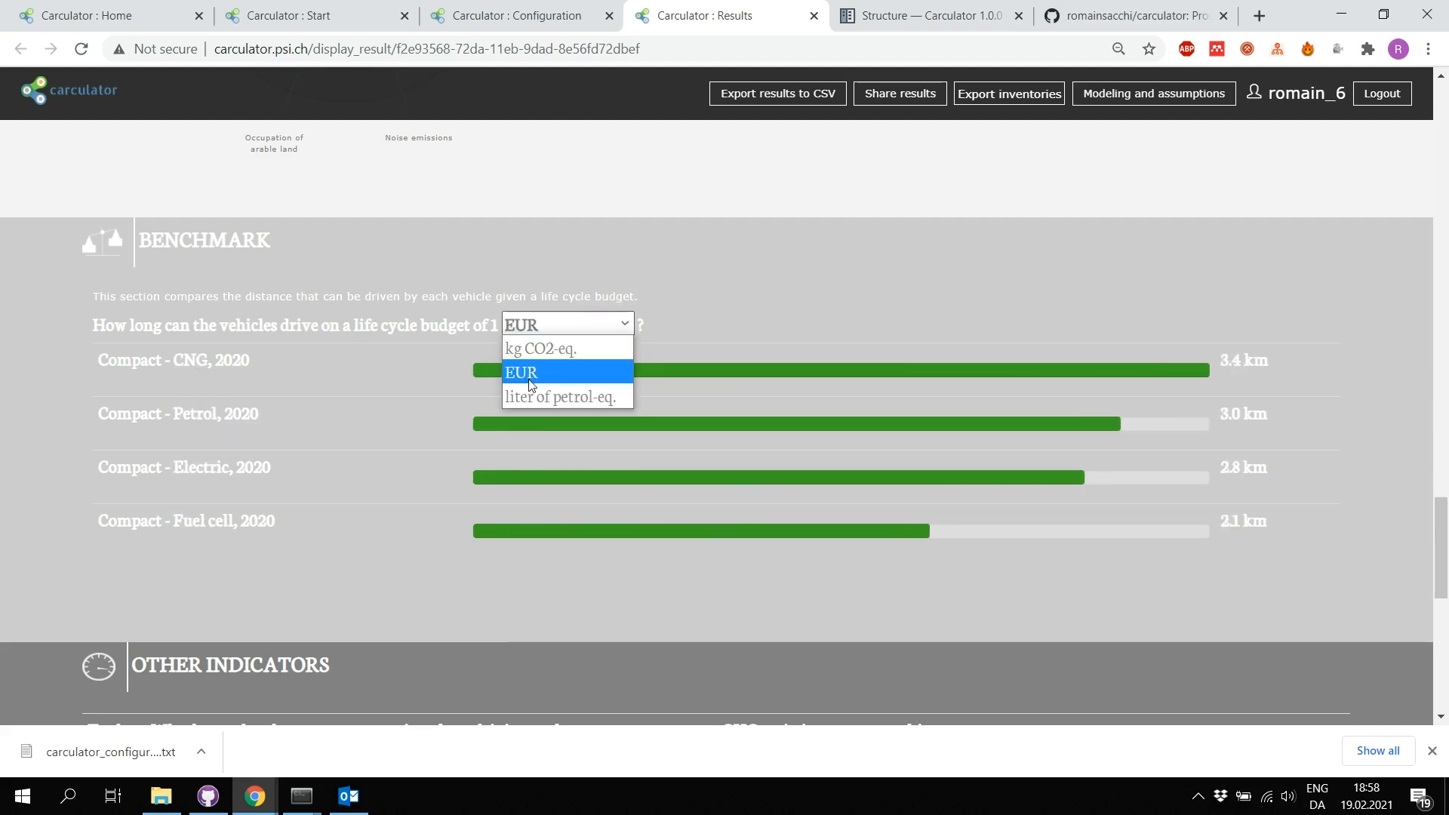
left_click(586, 398)
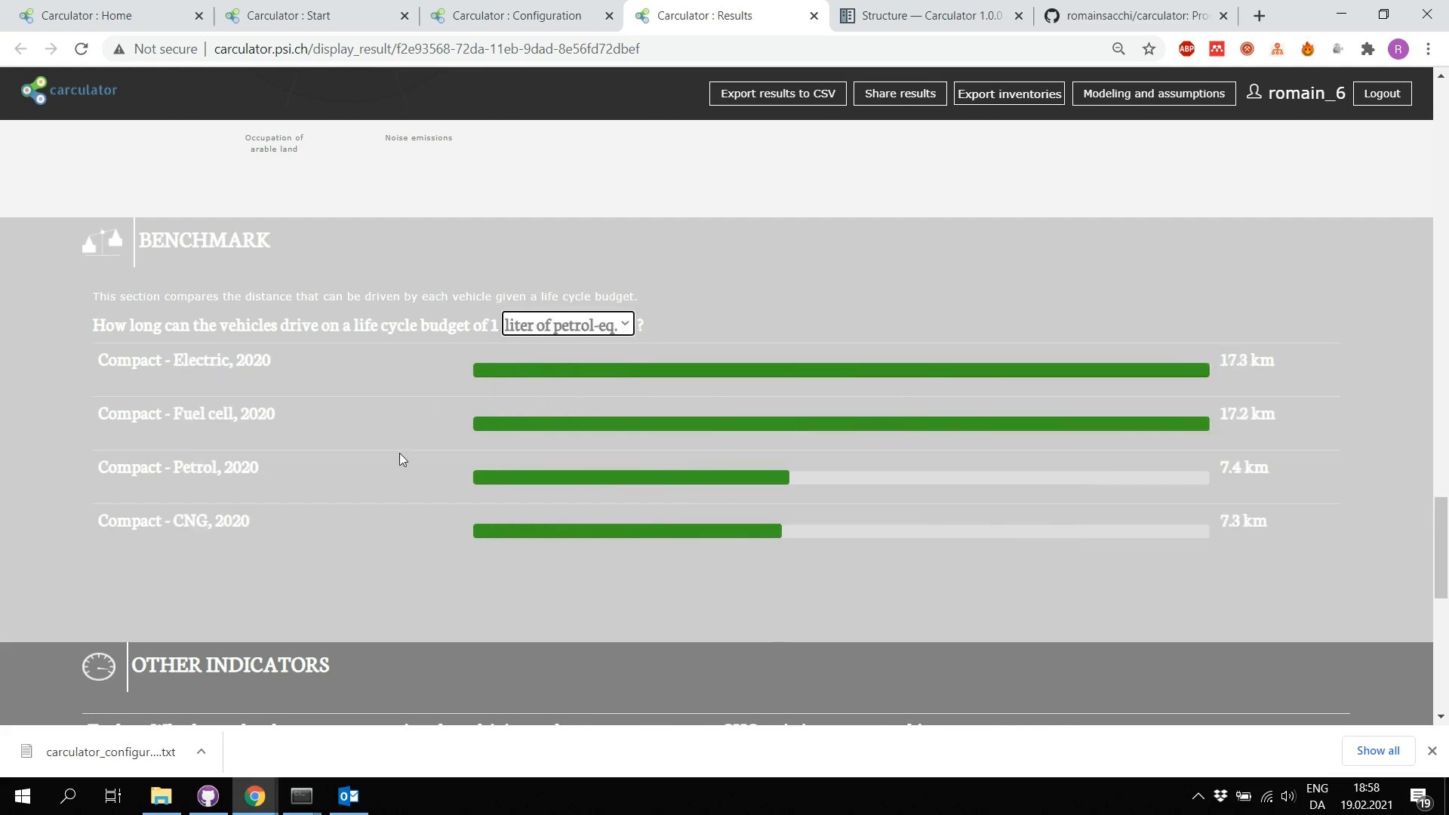
Step: Examine the tank-to-wheel energy graph and the GHG emissions versus ownership costs of the CNG and electric cars
scroll(401, 457, "down", 1)
scroll(399, 453, "down", 5)
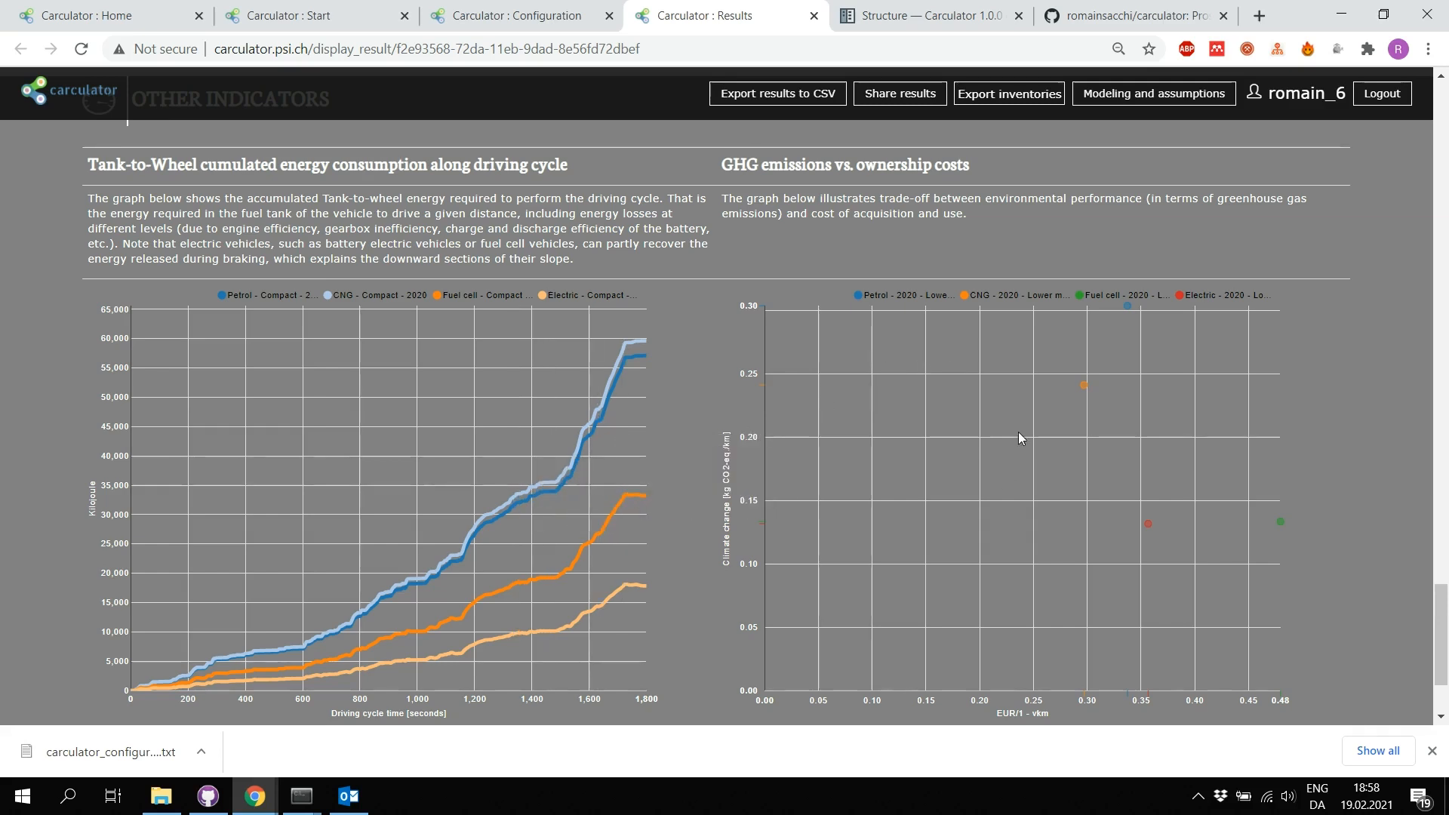
scroll(1074, 438, "down", 1)
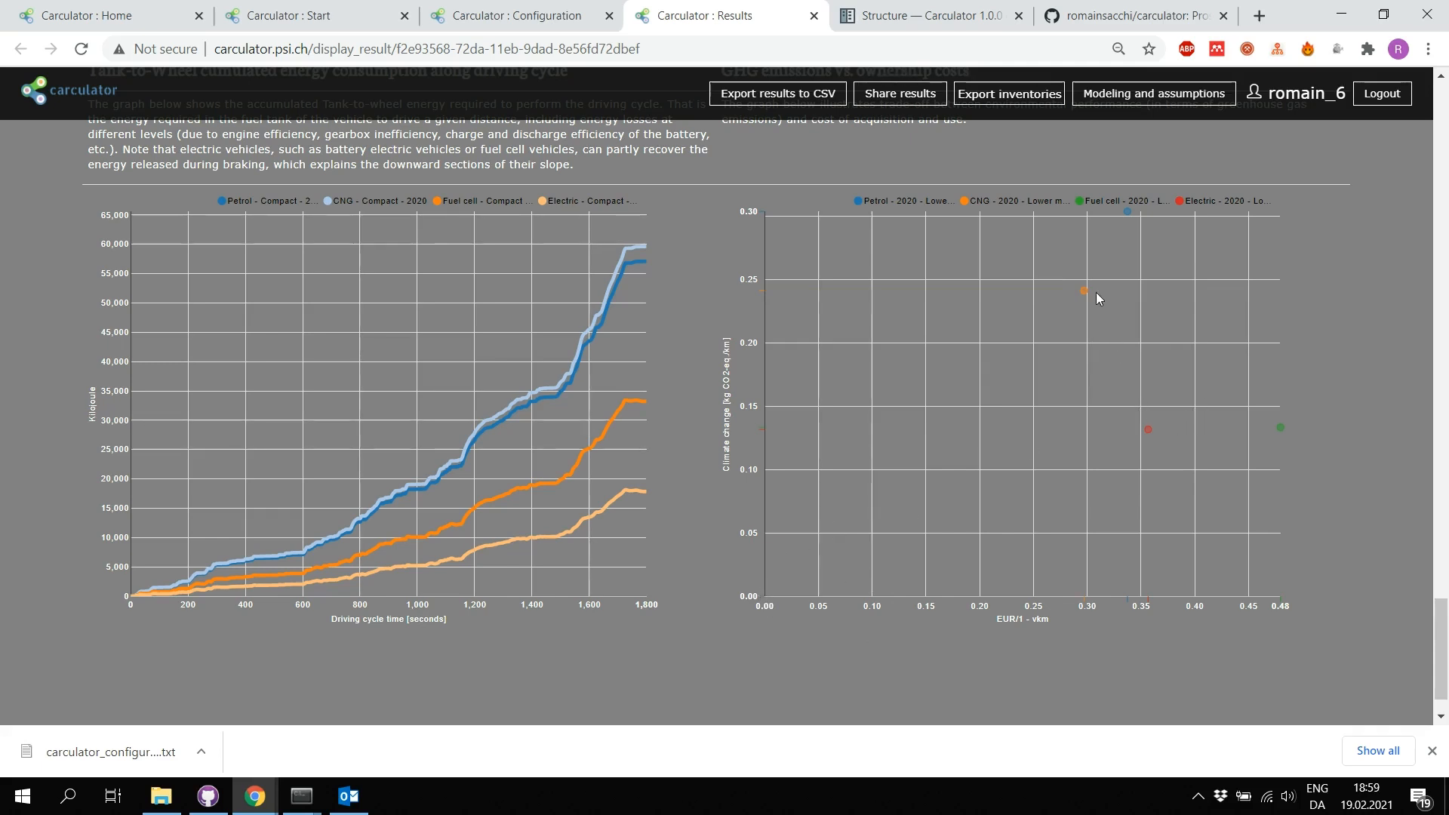
mouse_move(1084, 291)
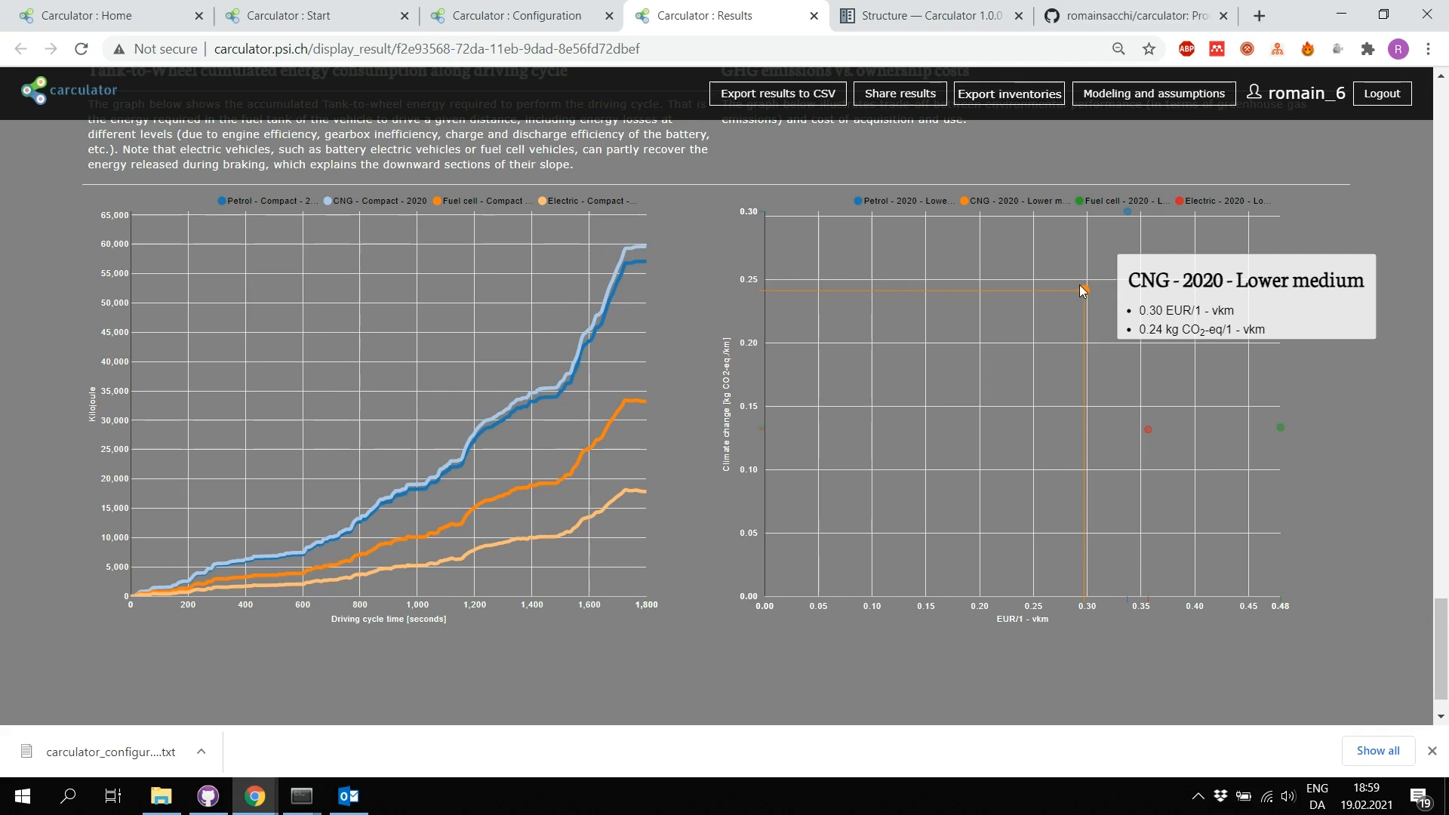
mouse_move(1160, 435)
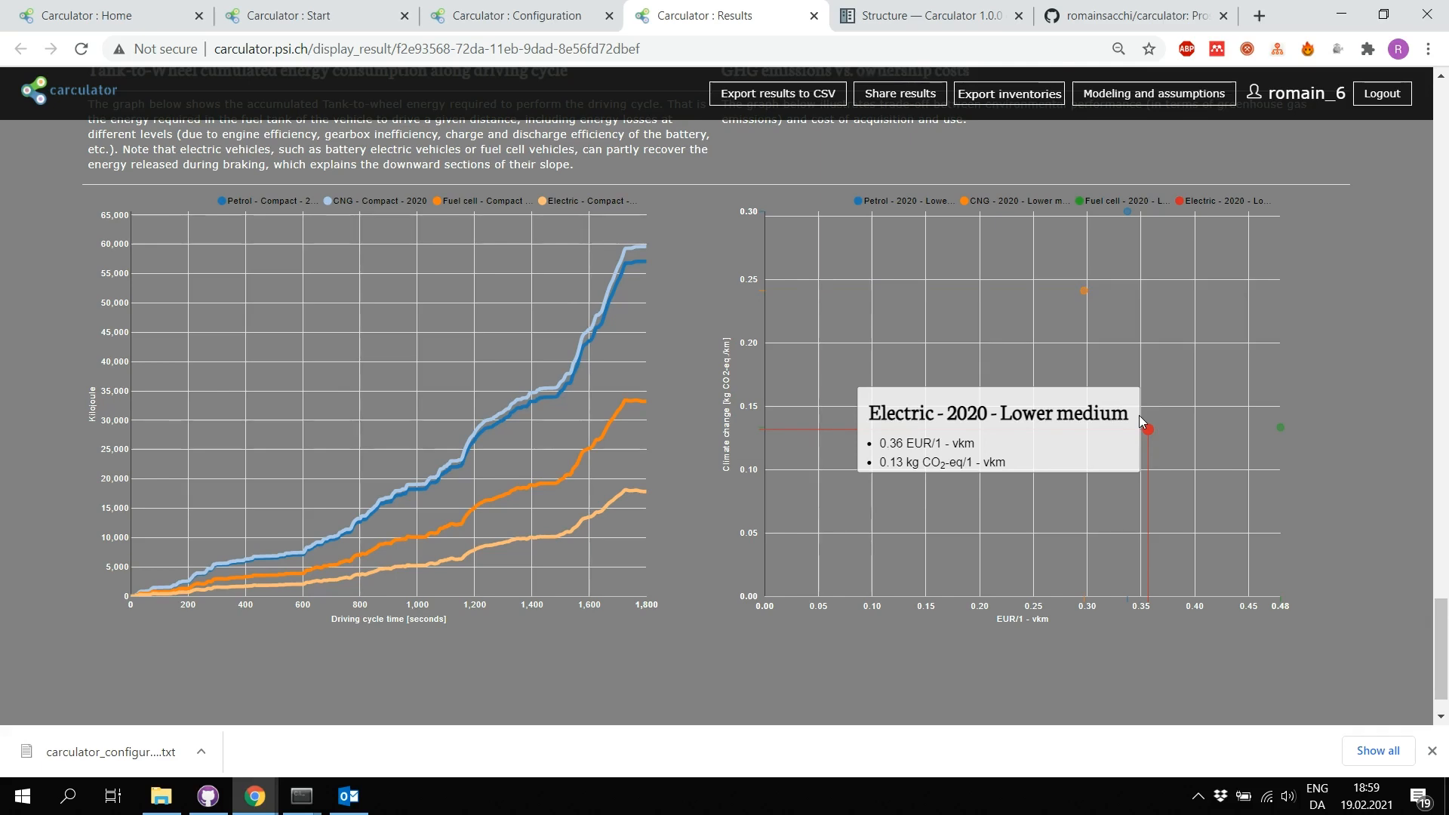
scroll(1145, 495, "down", 1)
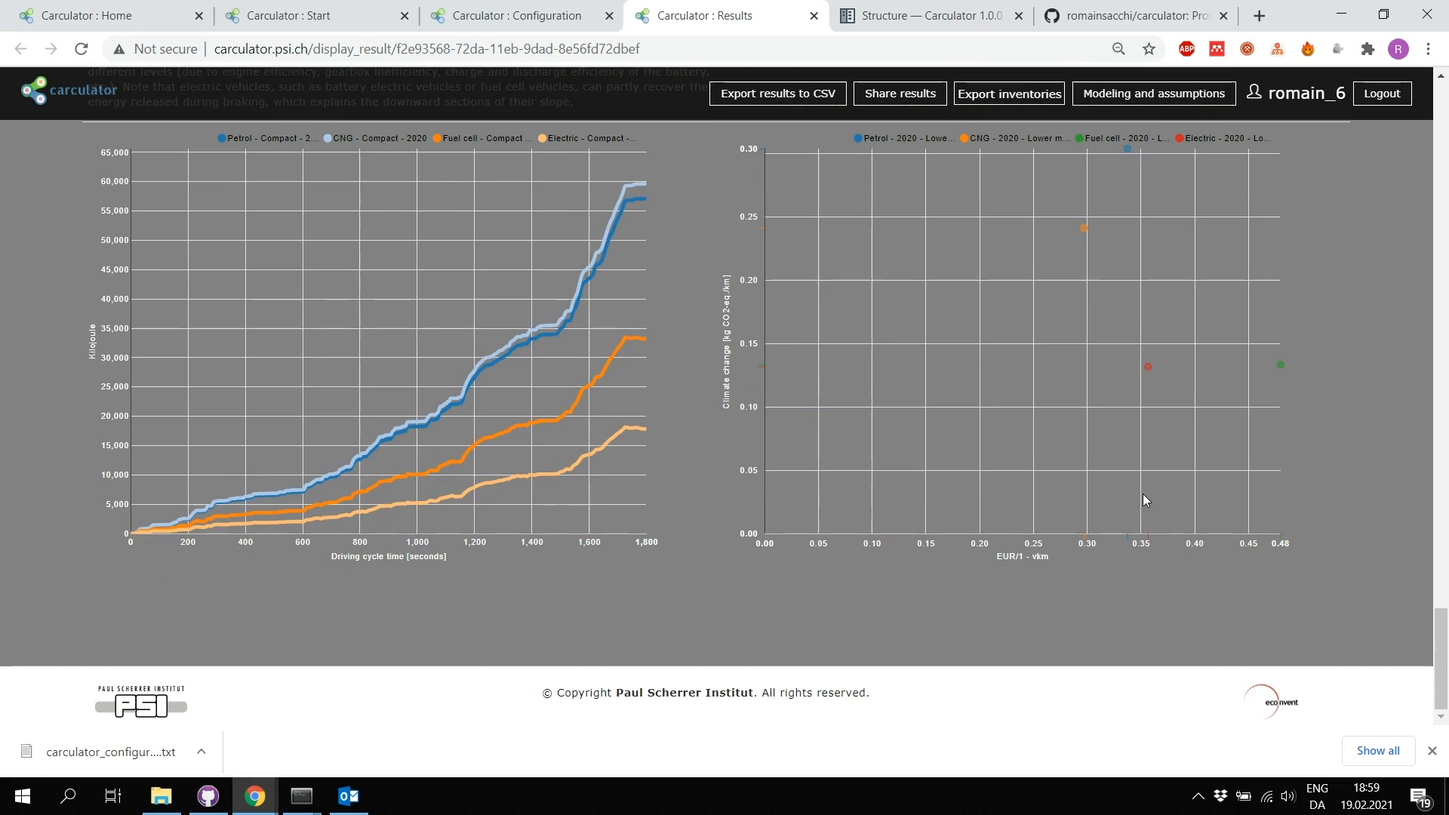
Step: Return to the midpoint indicators section and look over the smog formation impacts per kilometer
scroll(1143, 495, "up", 7)
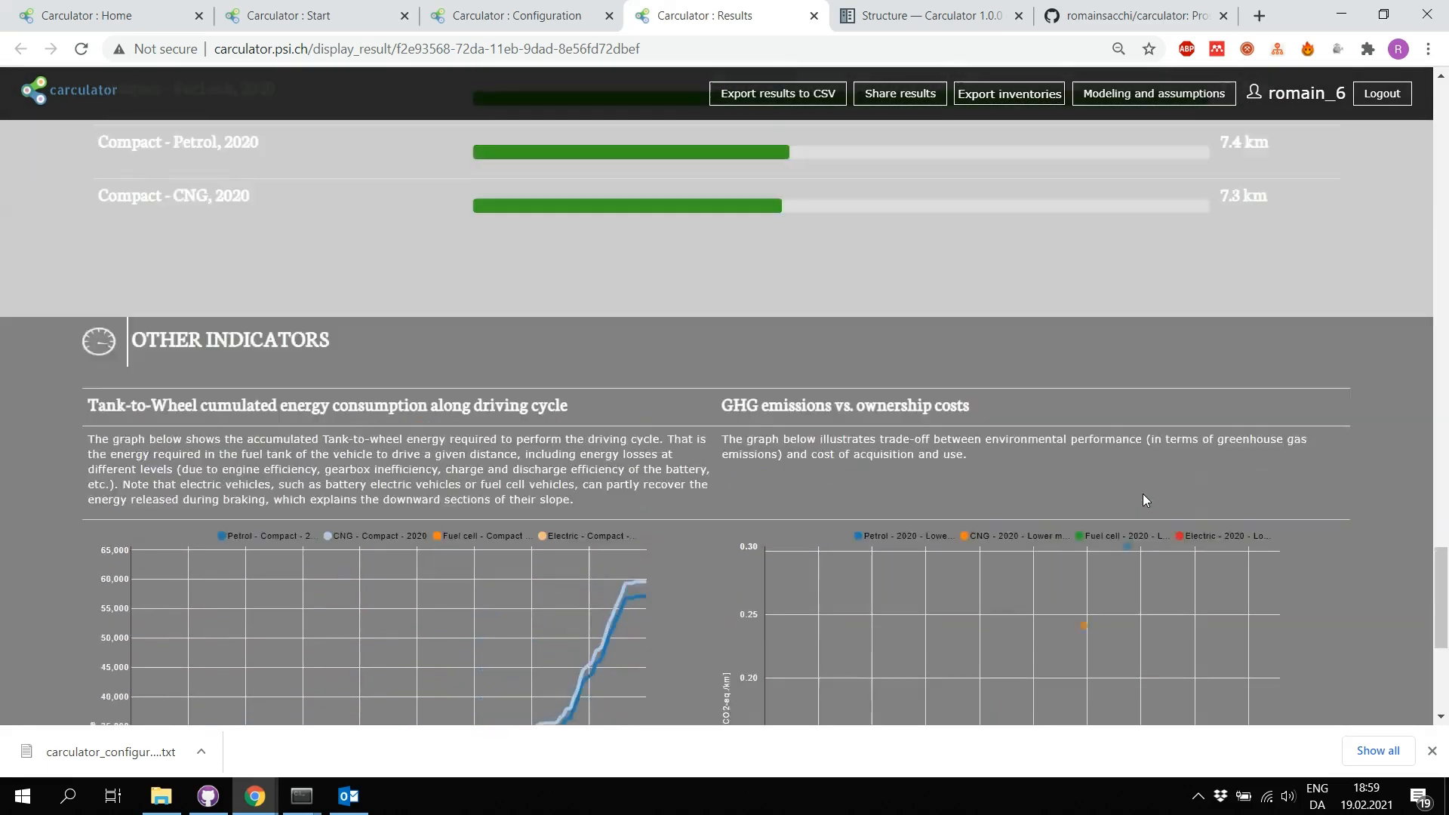
scroll(1126, 524, "up", 8)
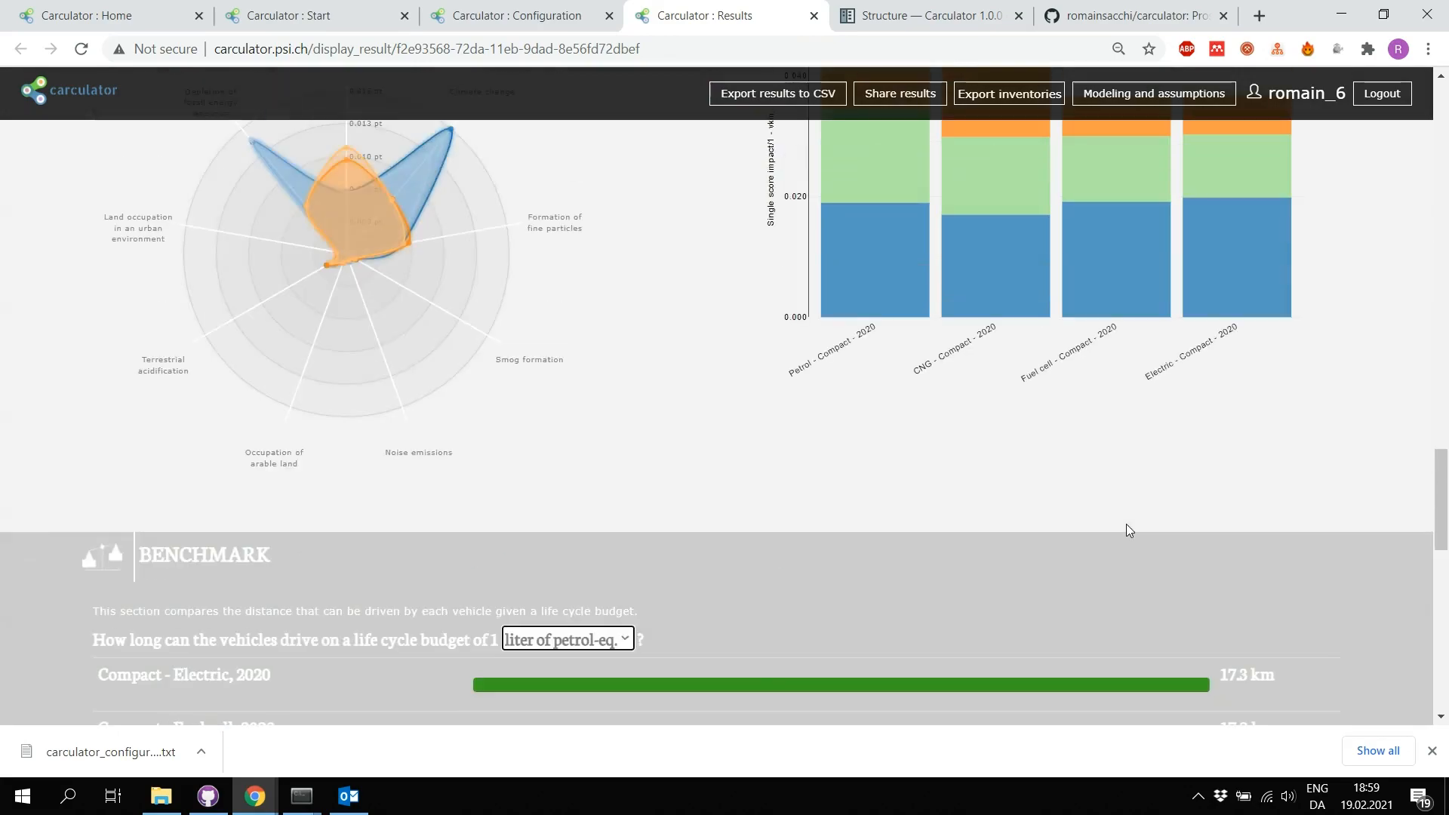
scroll(1126, 523, "up", 16)
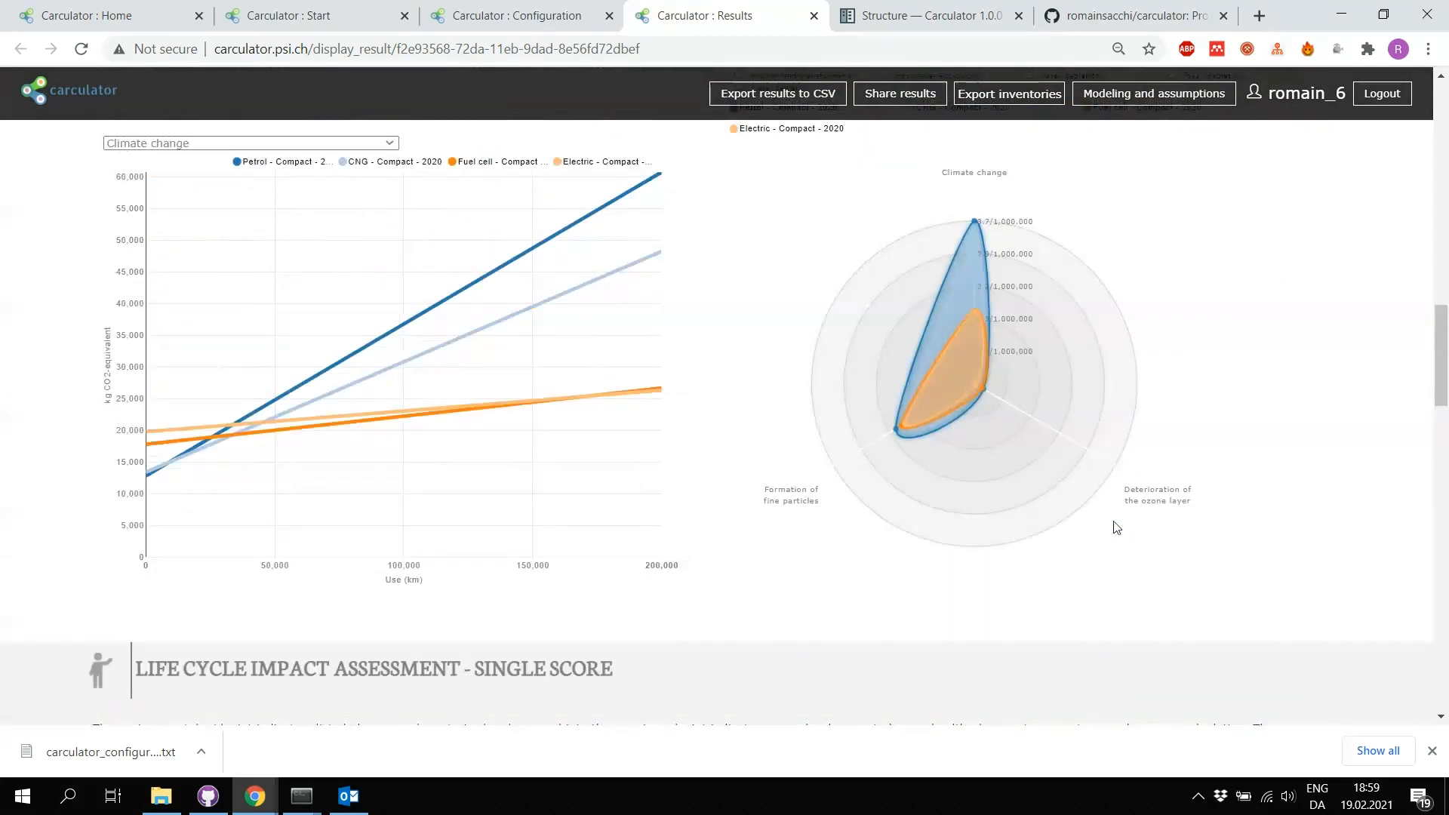
scroll(1115, 526, "up", 8)
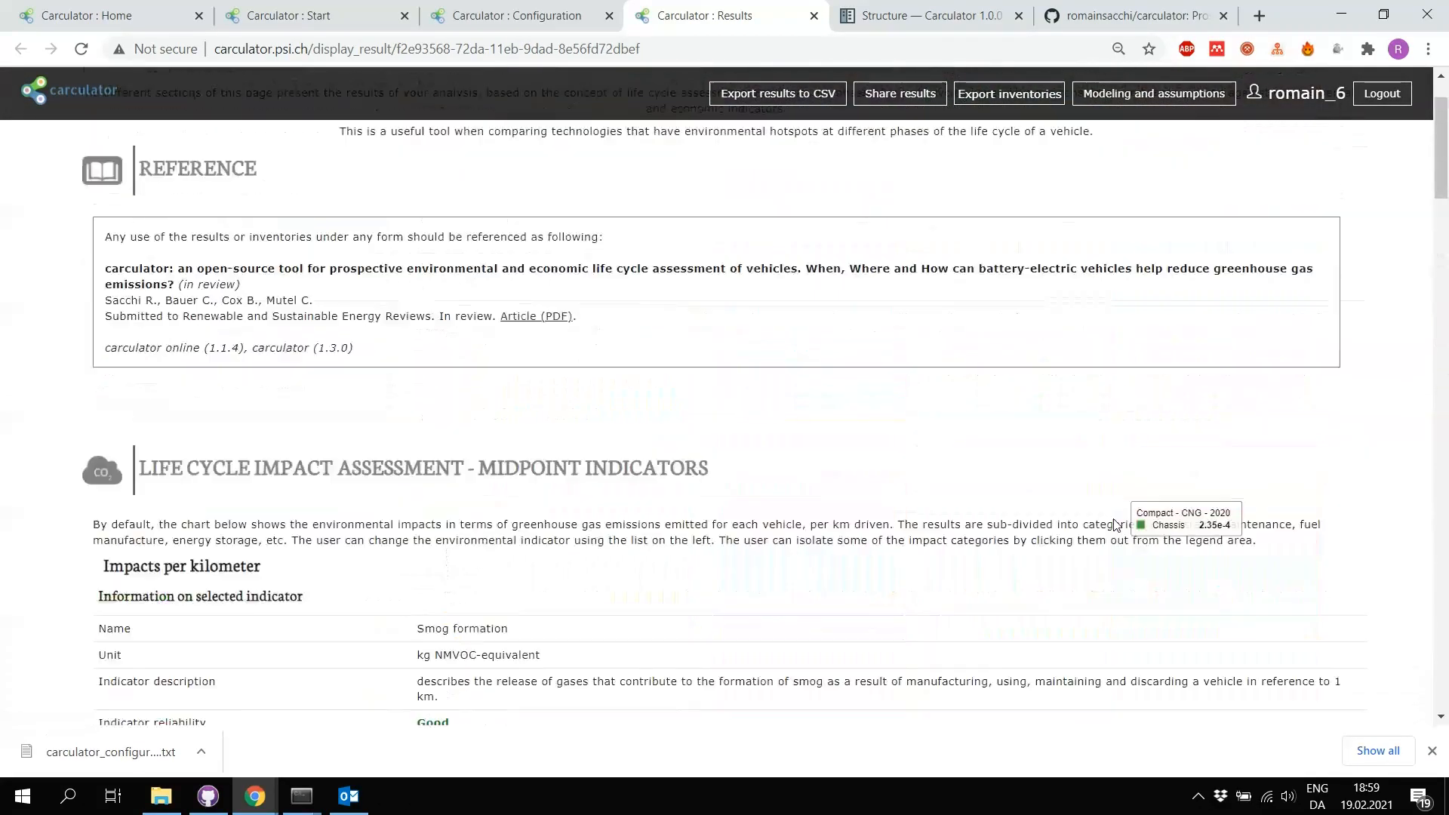
scroll(1115, 523, "down", 5)
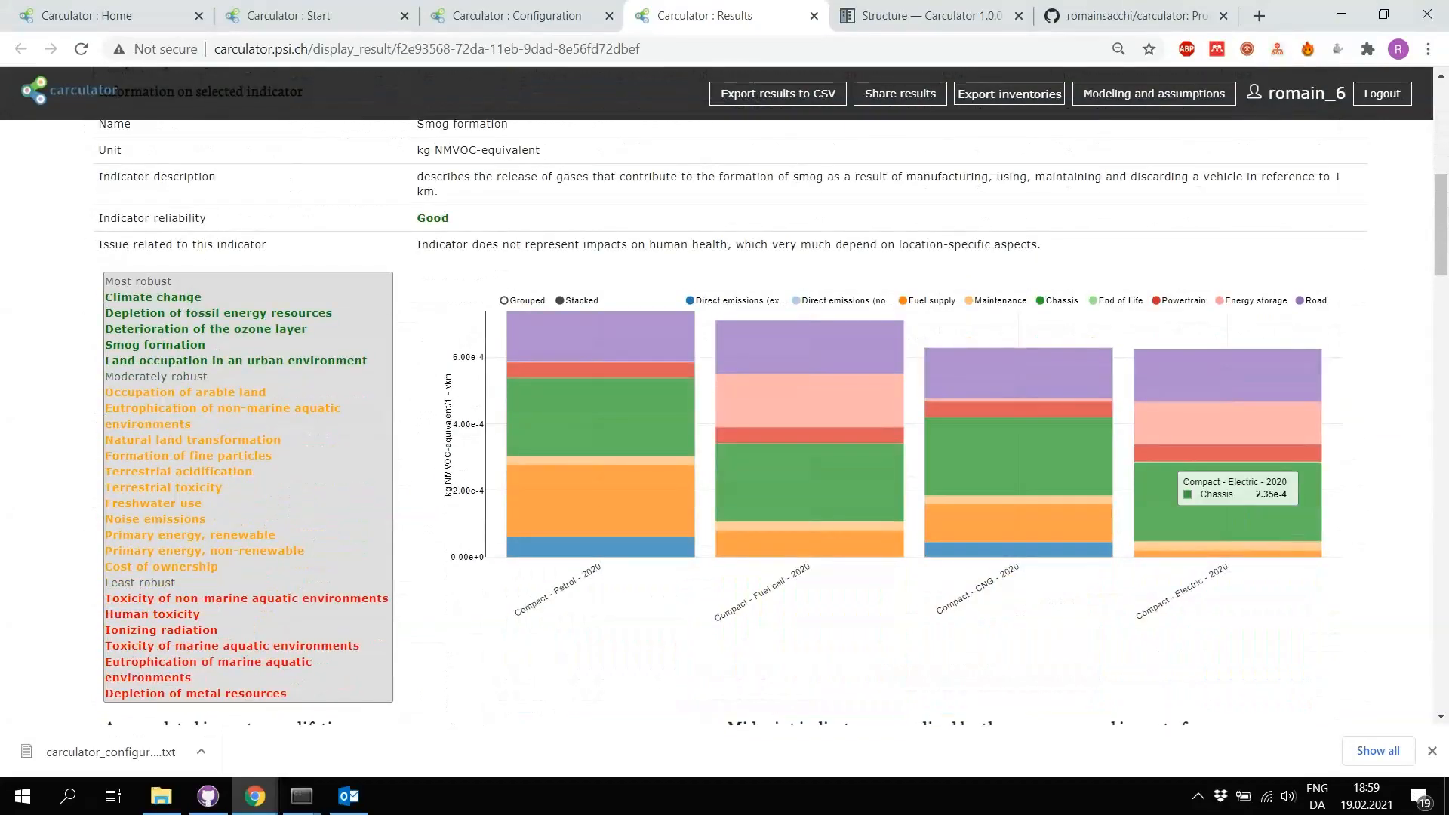